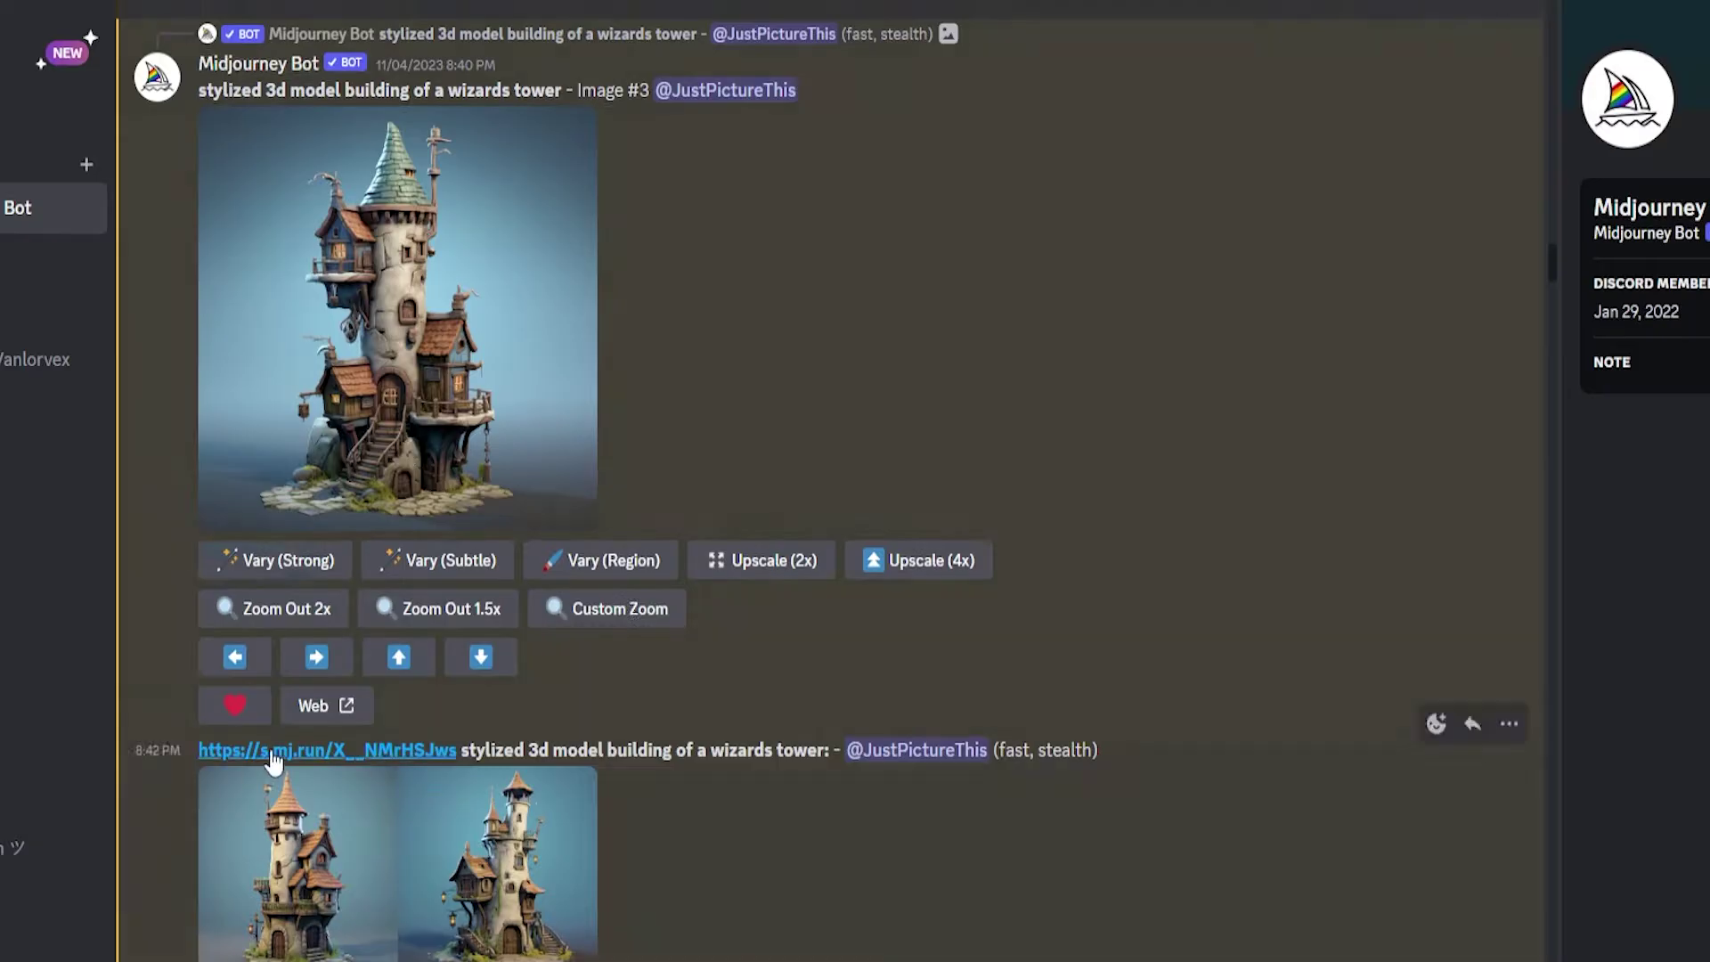
# - Look through the generated wizard's tower images and the stylized isometric building references on Pinterest
pyautogui.scroll(-10, 763, 355)
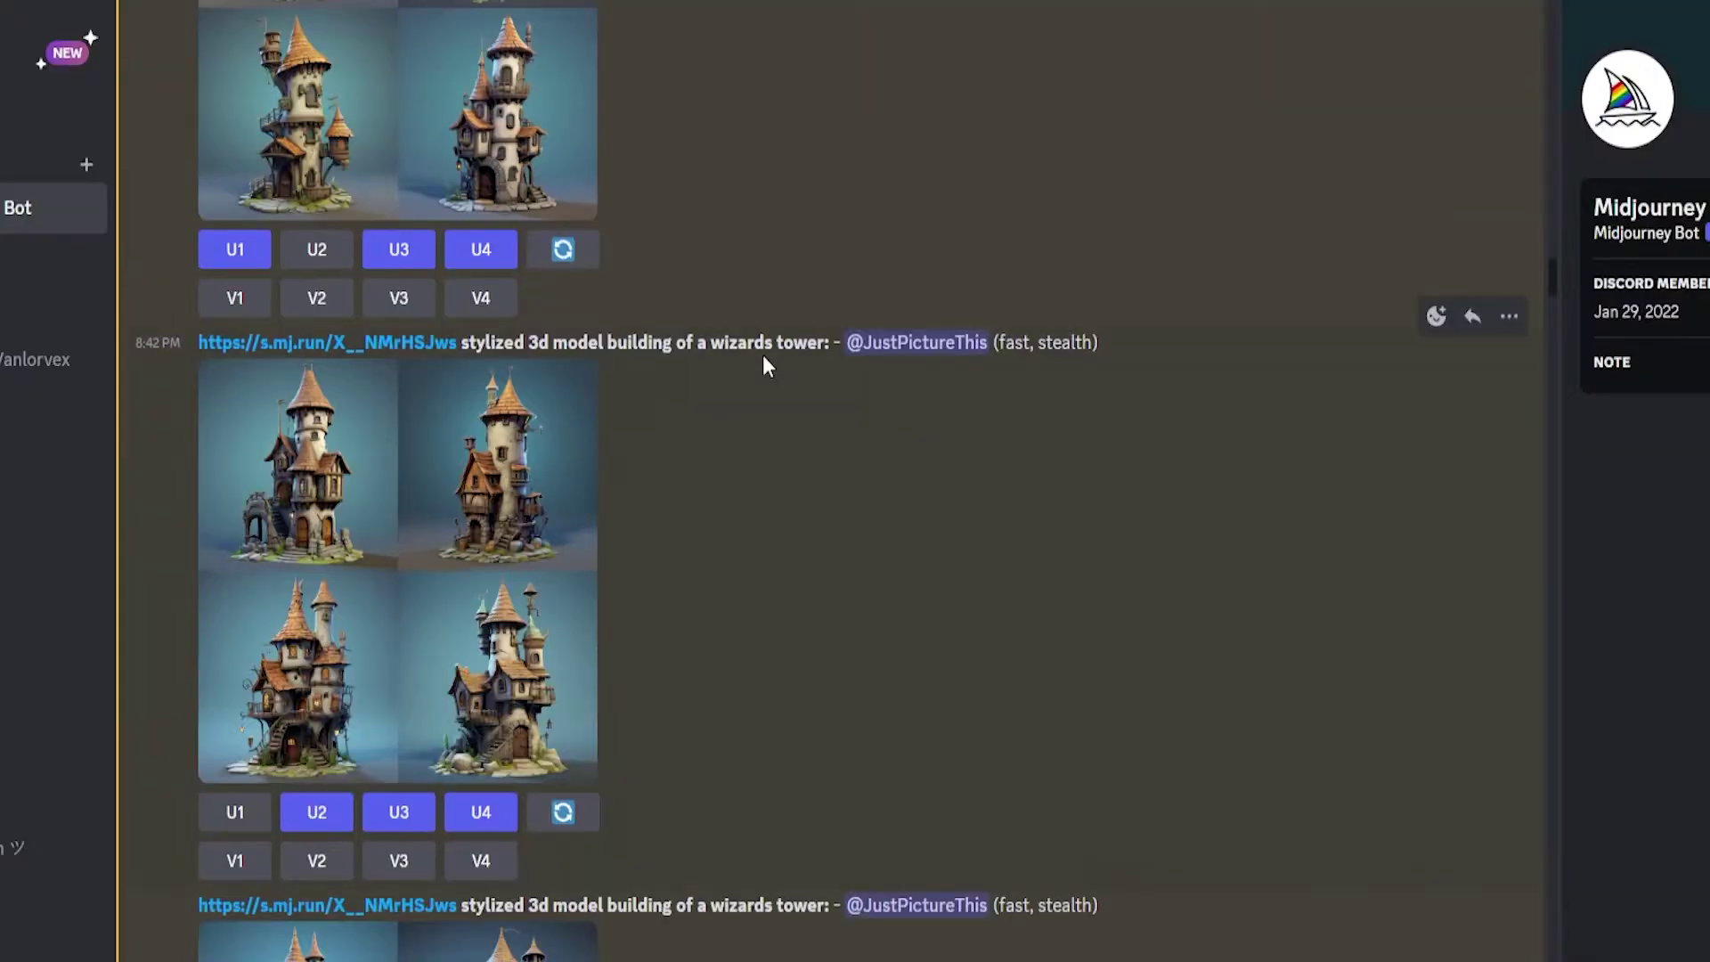
pyautogui.scroll(-9, 703, 352)
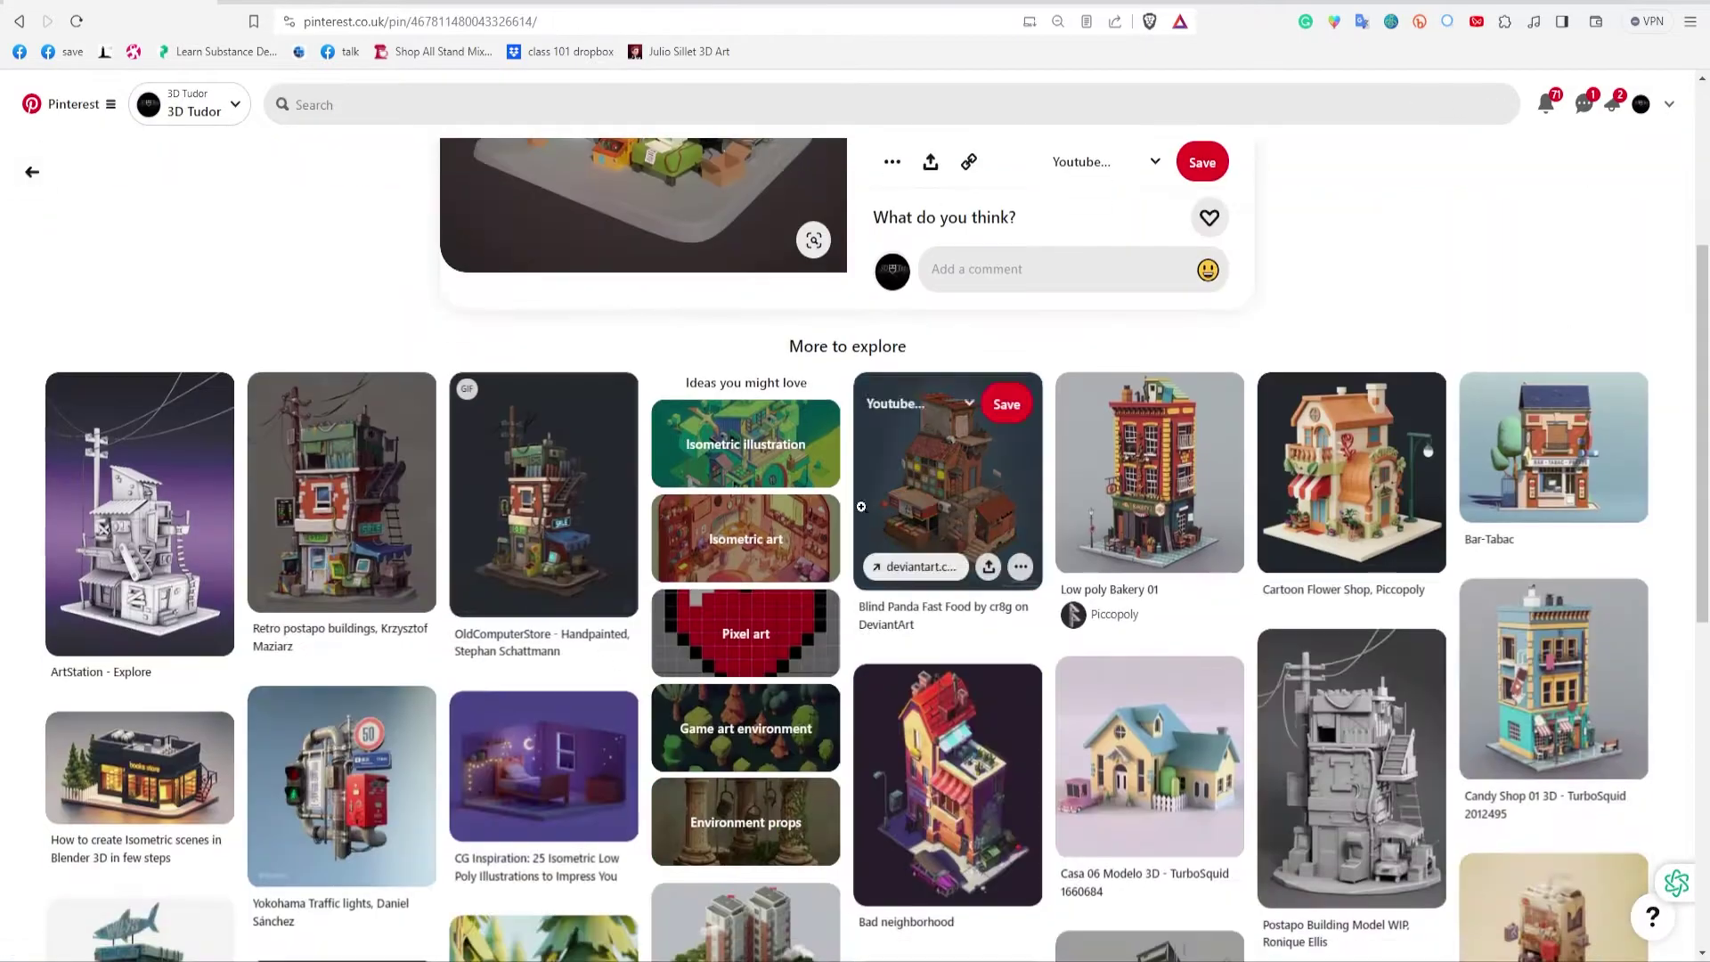
pyautogui.scroll(5, 929, 475)
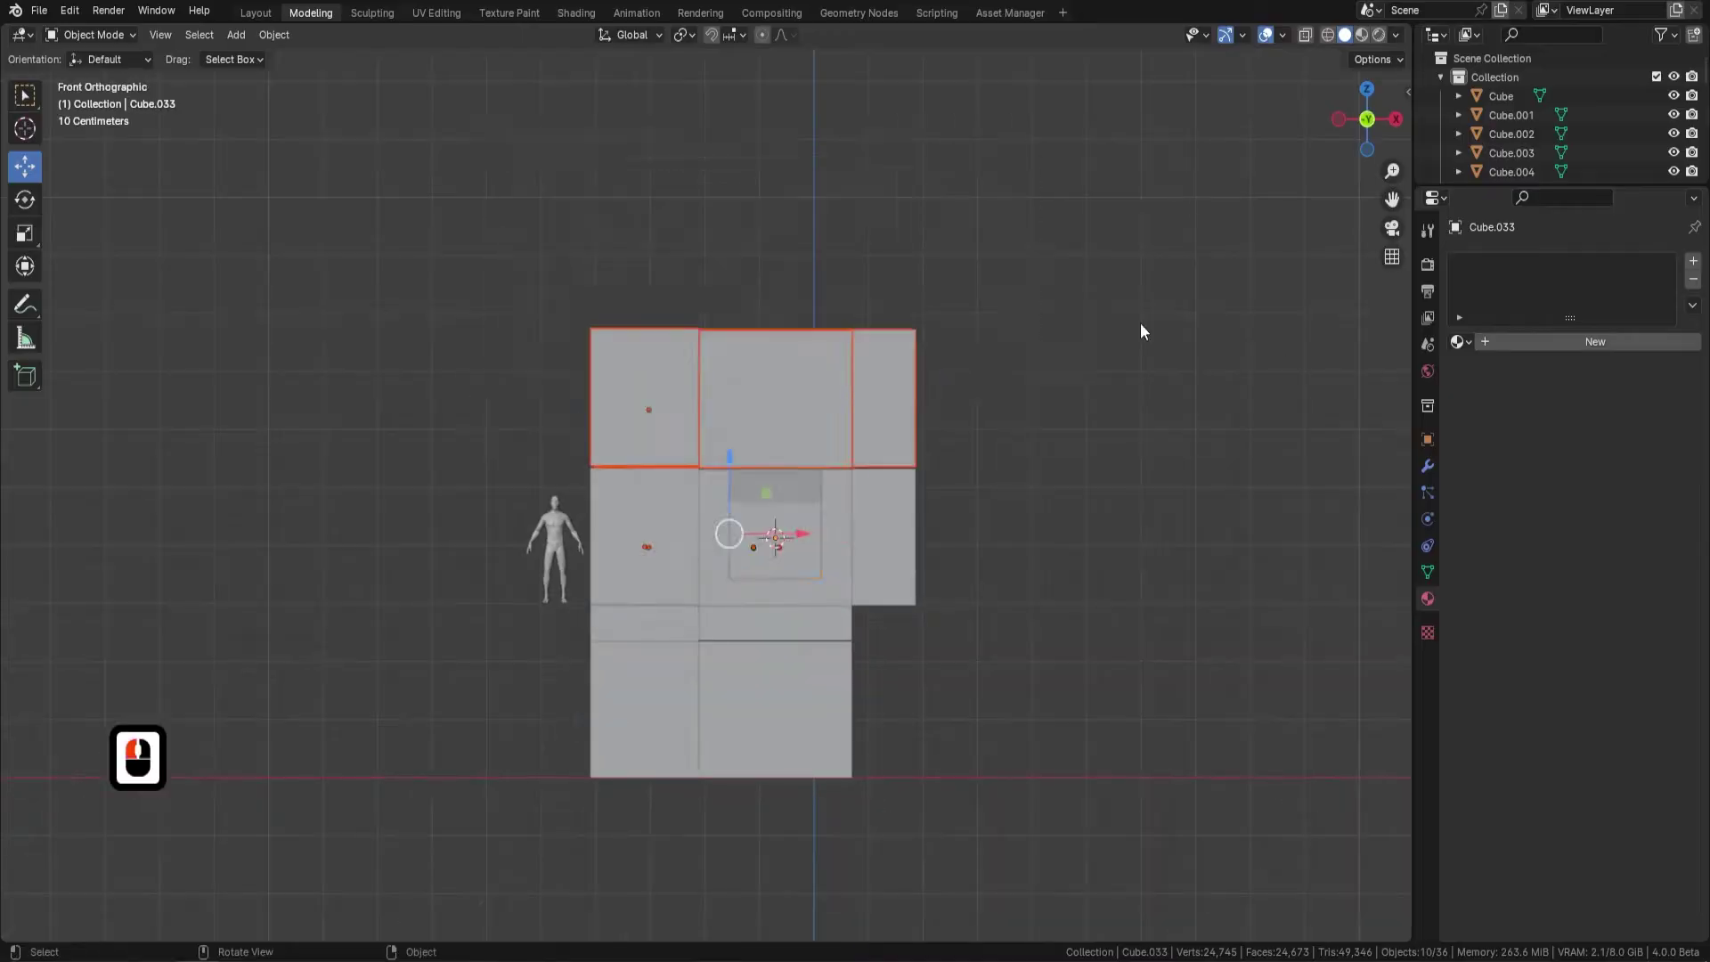
# - Switch to Blender and reposition the selected blockout cubes to form the building's upper storeys and side overhang
pyautogui.moveTo(728, 438); pyautogui.dragTo(735, 406)
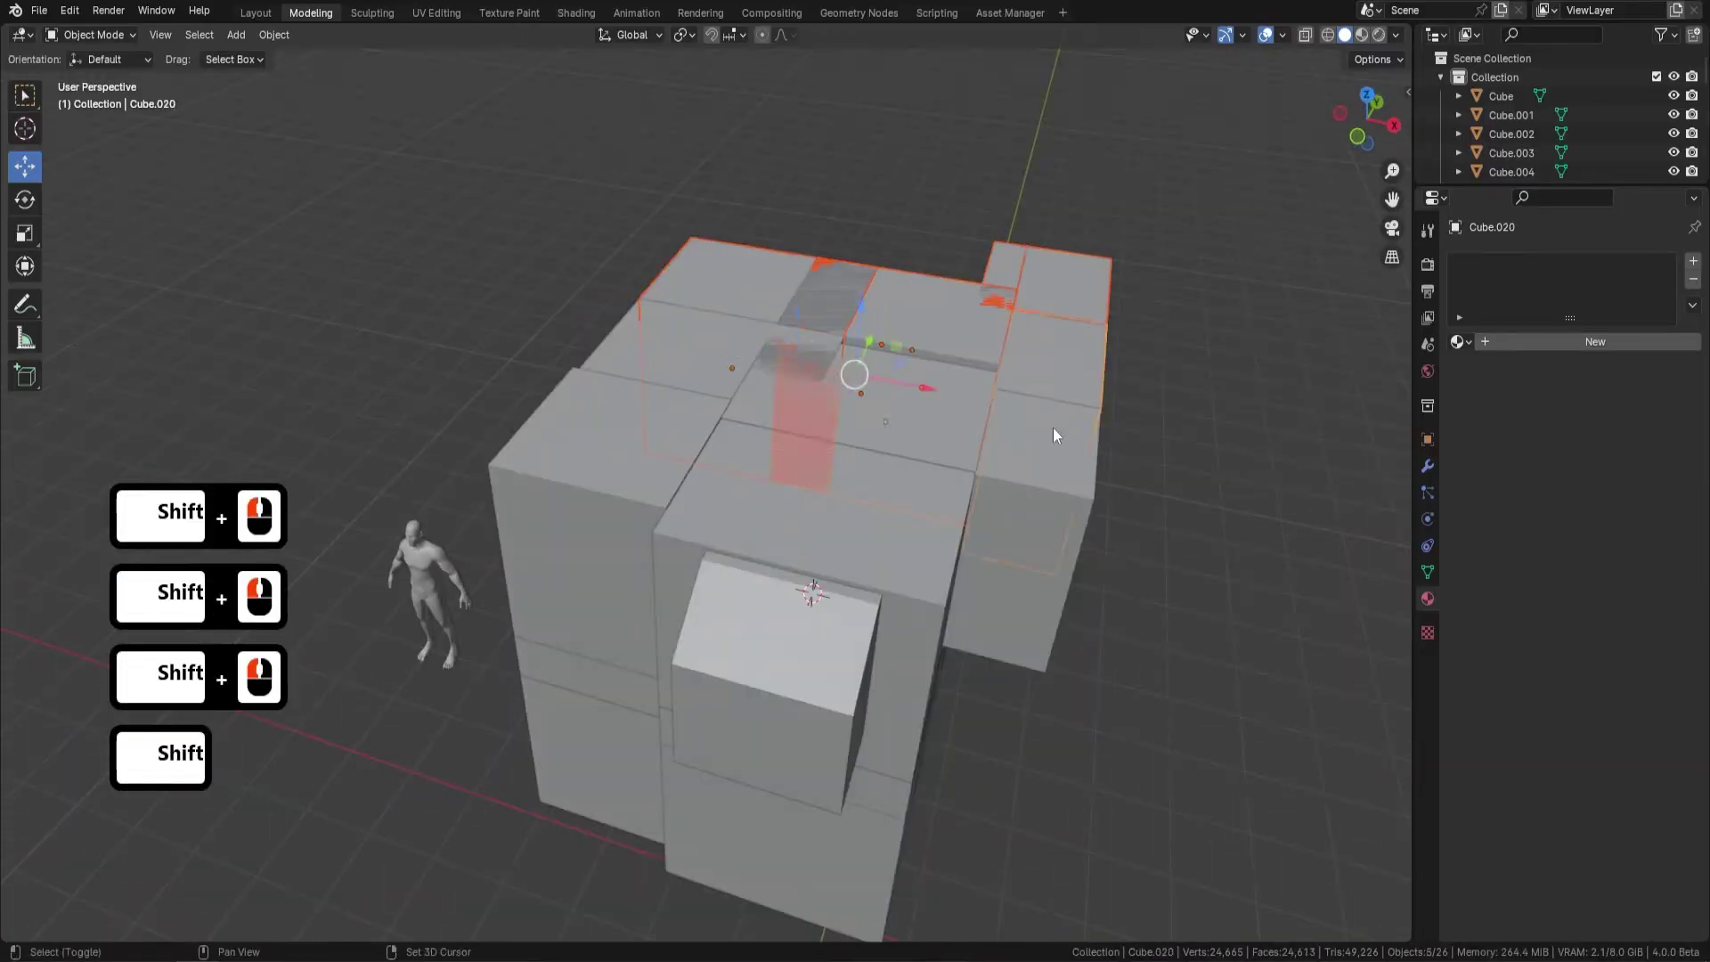
pyautogui.moveTo(1053, 428); pyautogui.dragTo(798, 147, button='middle')
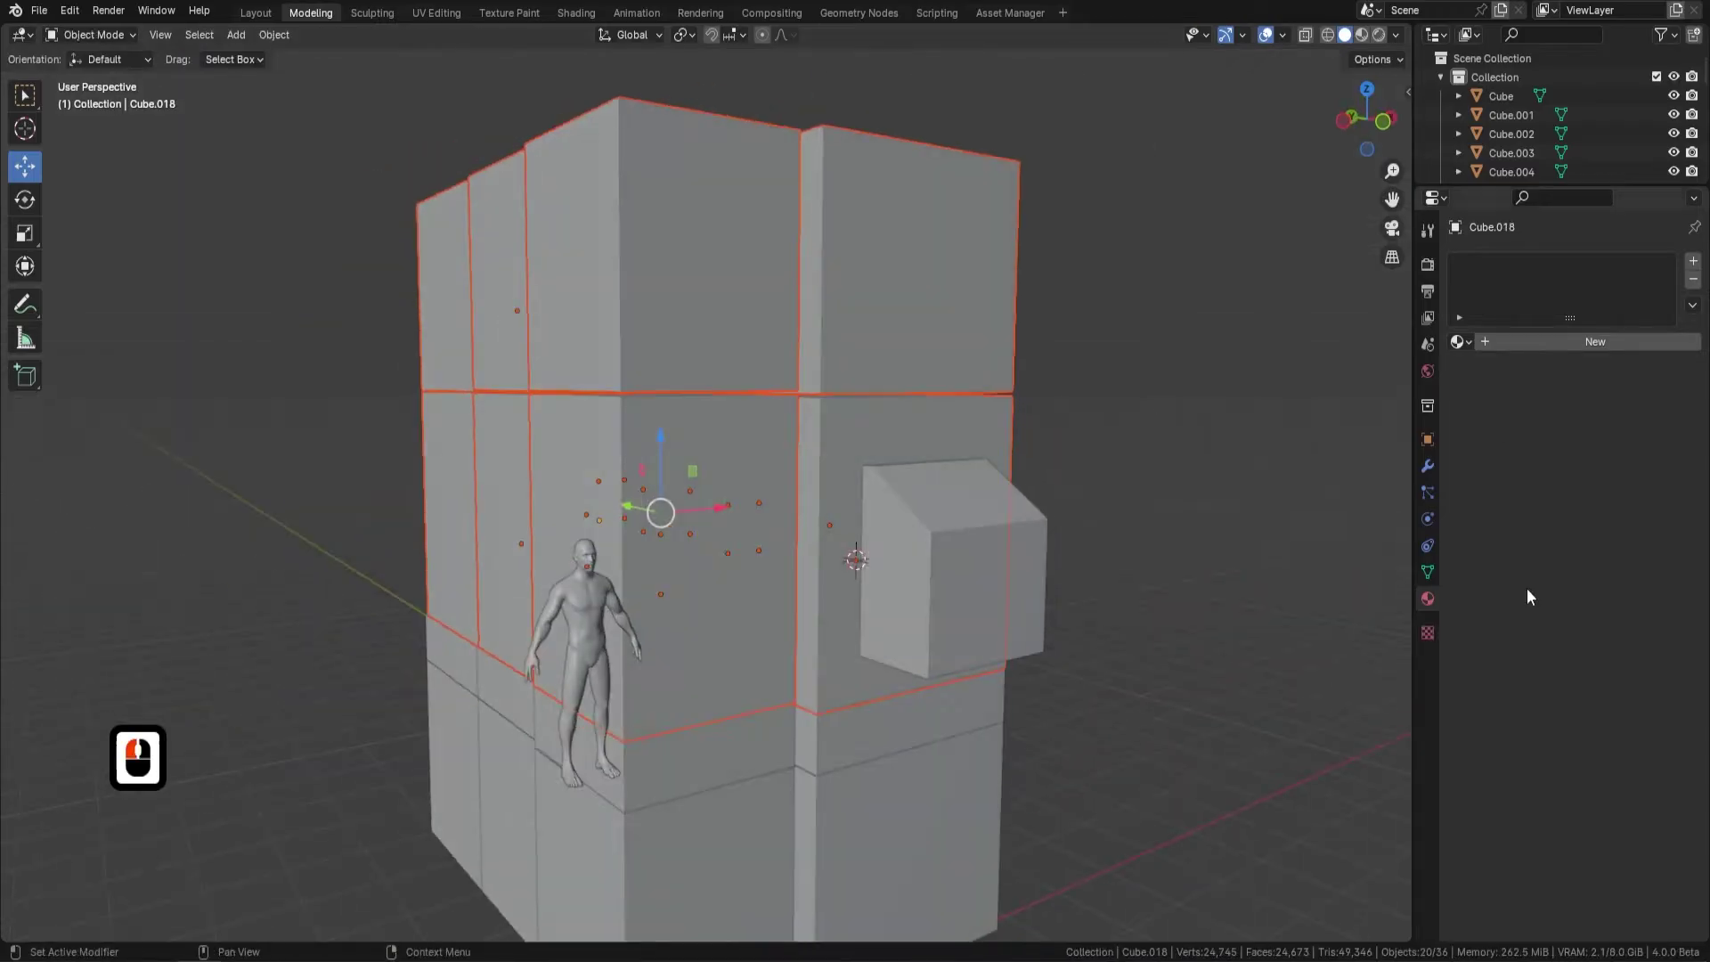
pyautogui.moveTo(953, 486); pyautogui.dragTo(954, 470)
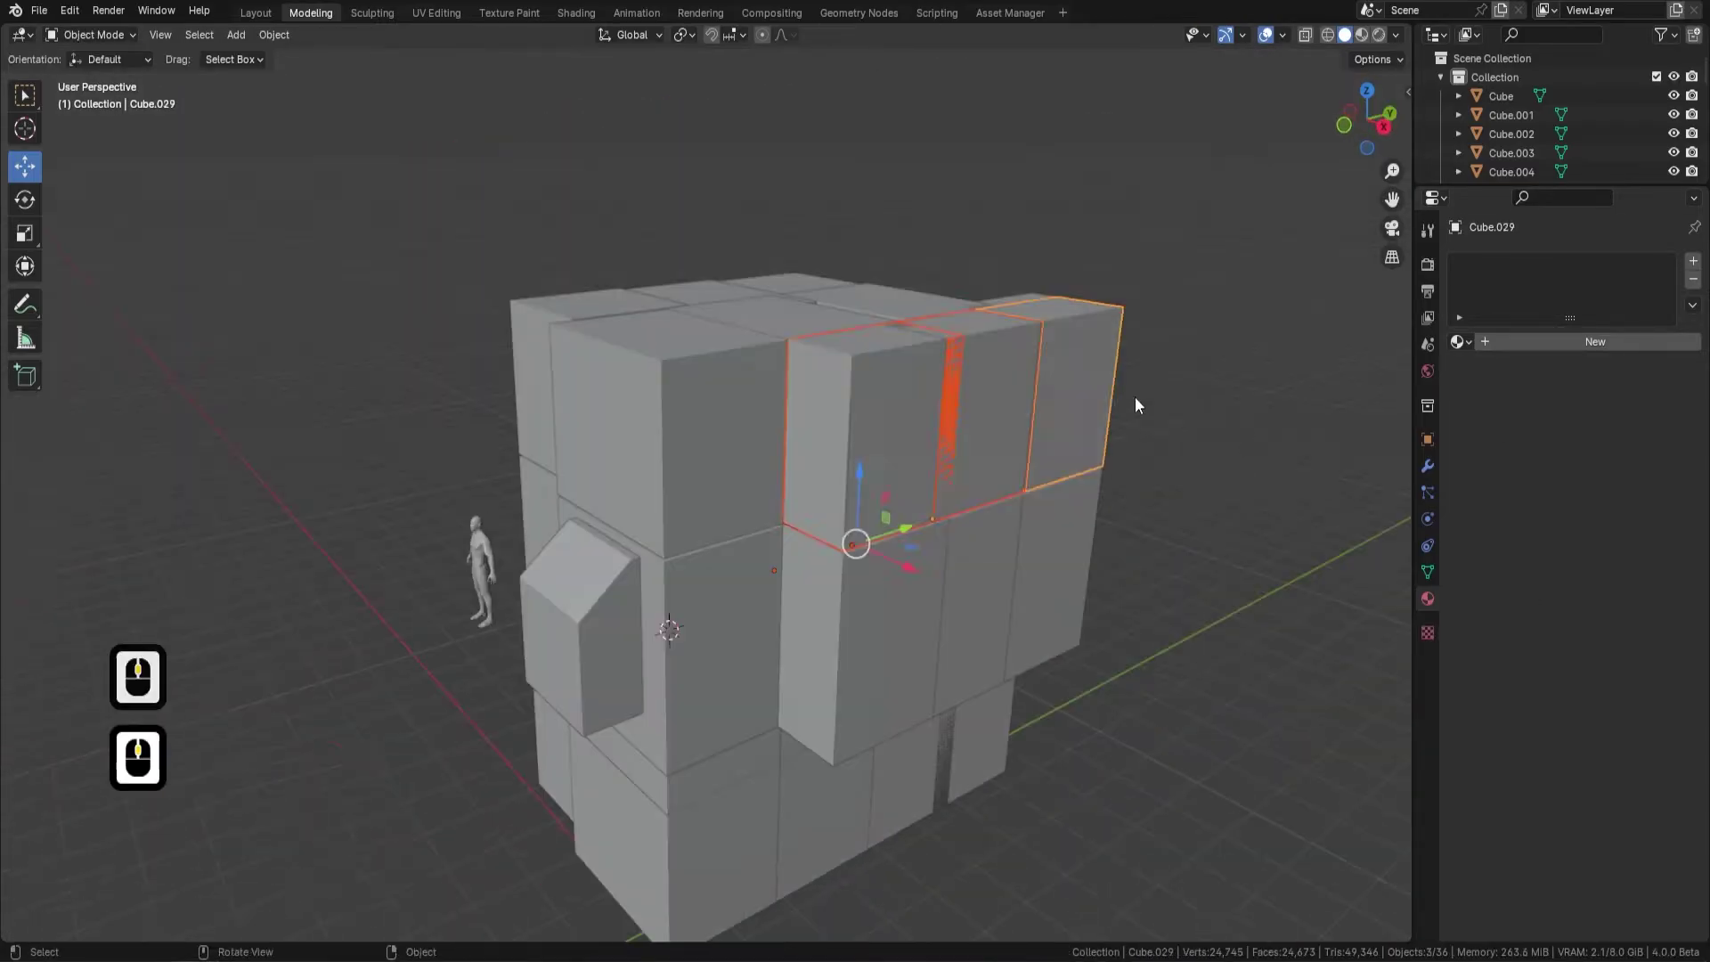
pyautogui.moveTo(955, 339); pyautogui.dragTo(959, 292)
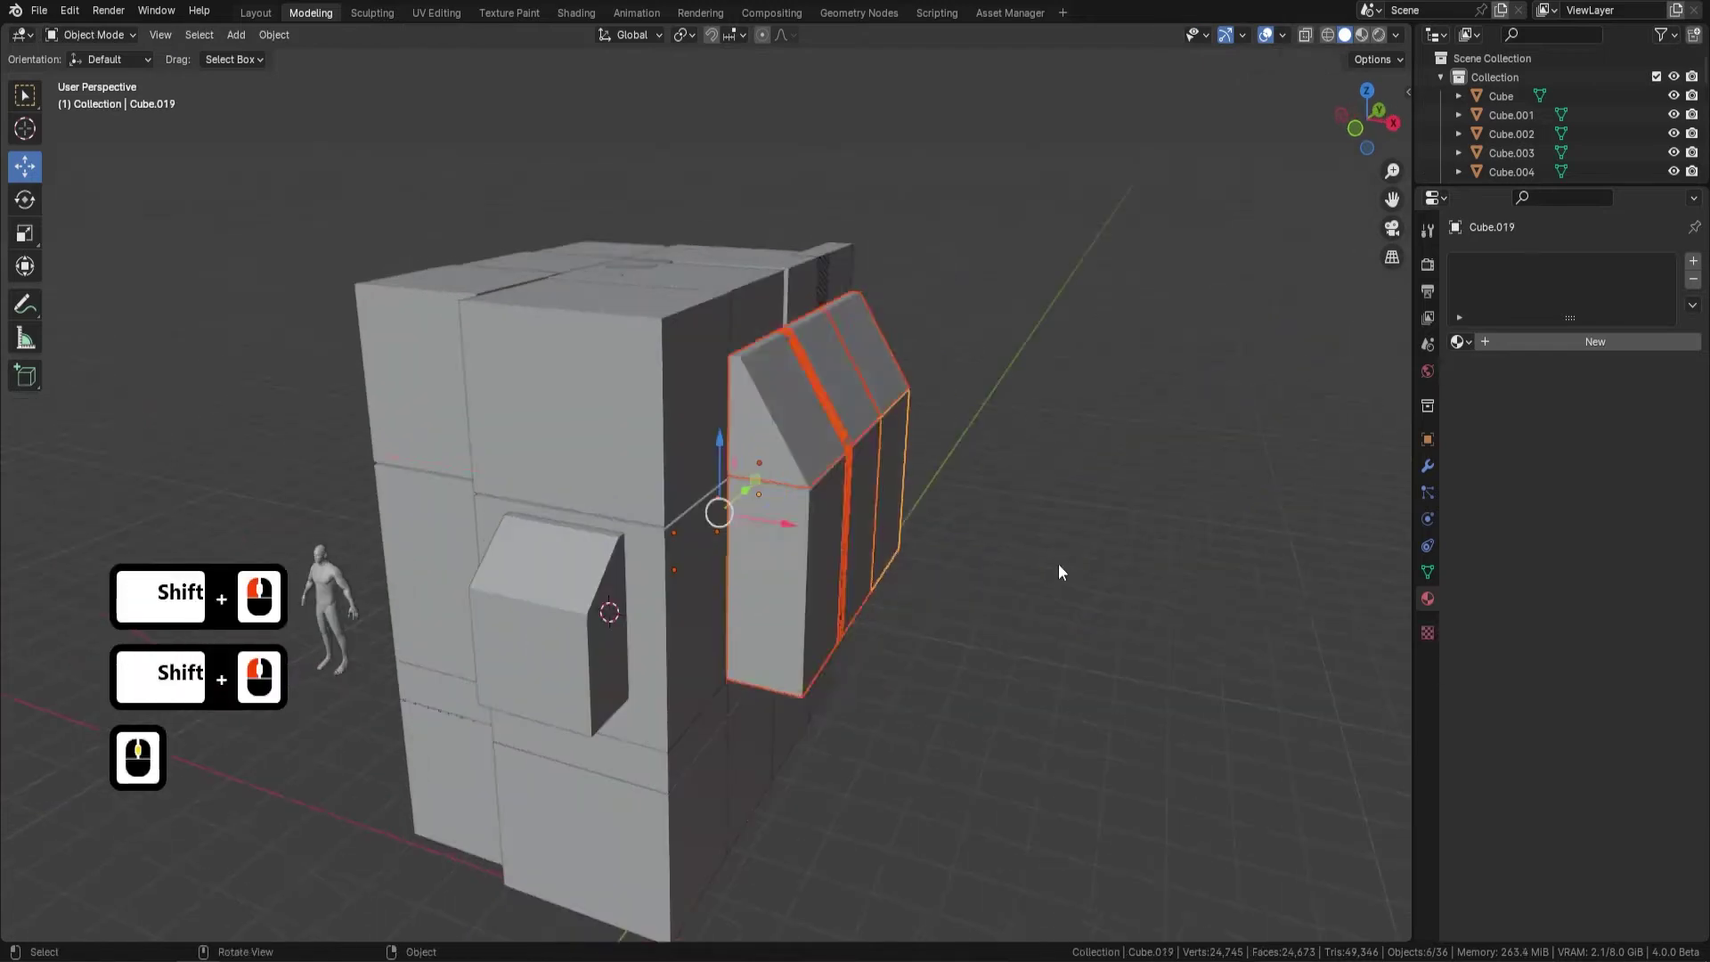
pyautogui.moveTo(798, 534); pyautogui.dragTo(756, 529)
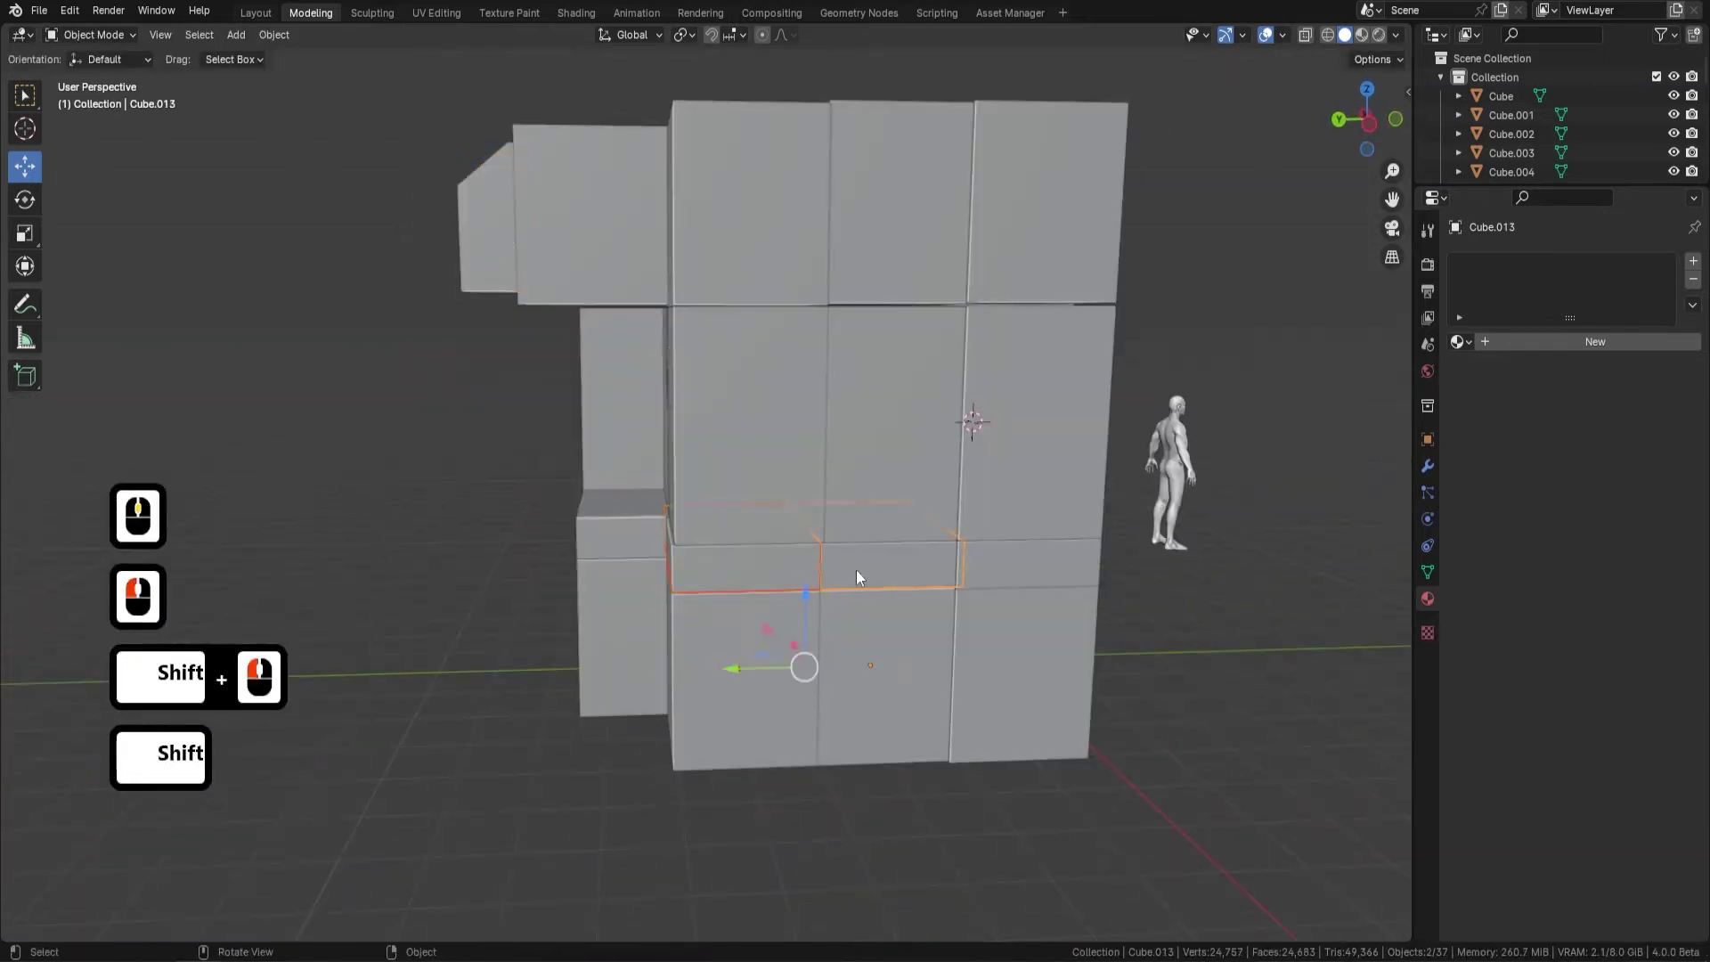
# - Add a plane against the ground-floor wall and scale it along X to shape an awning
pyautogui.hotkey('shift', 'a')
pyautogui.click(1002, 587)
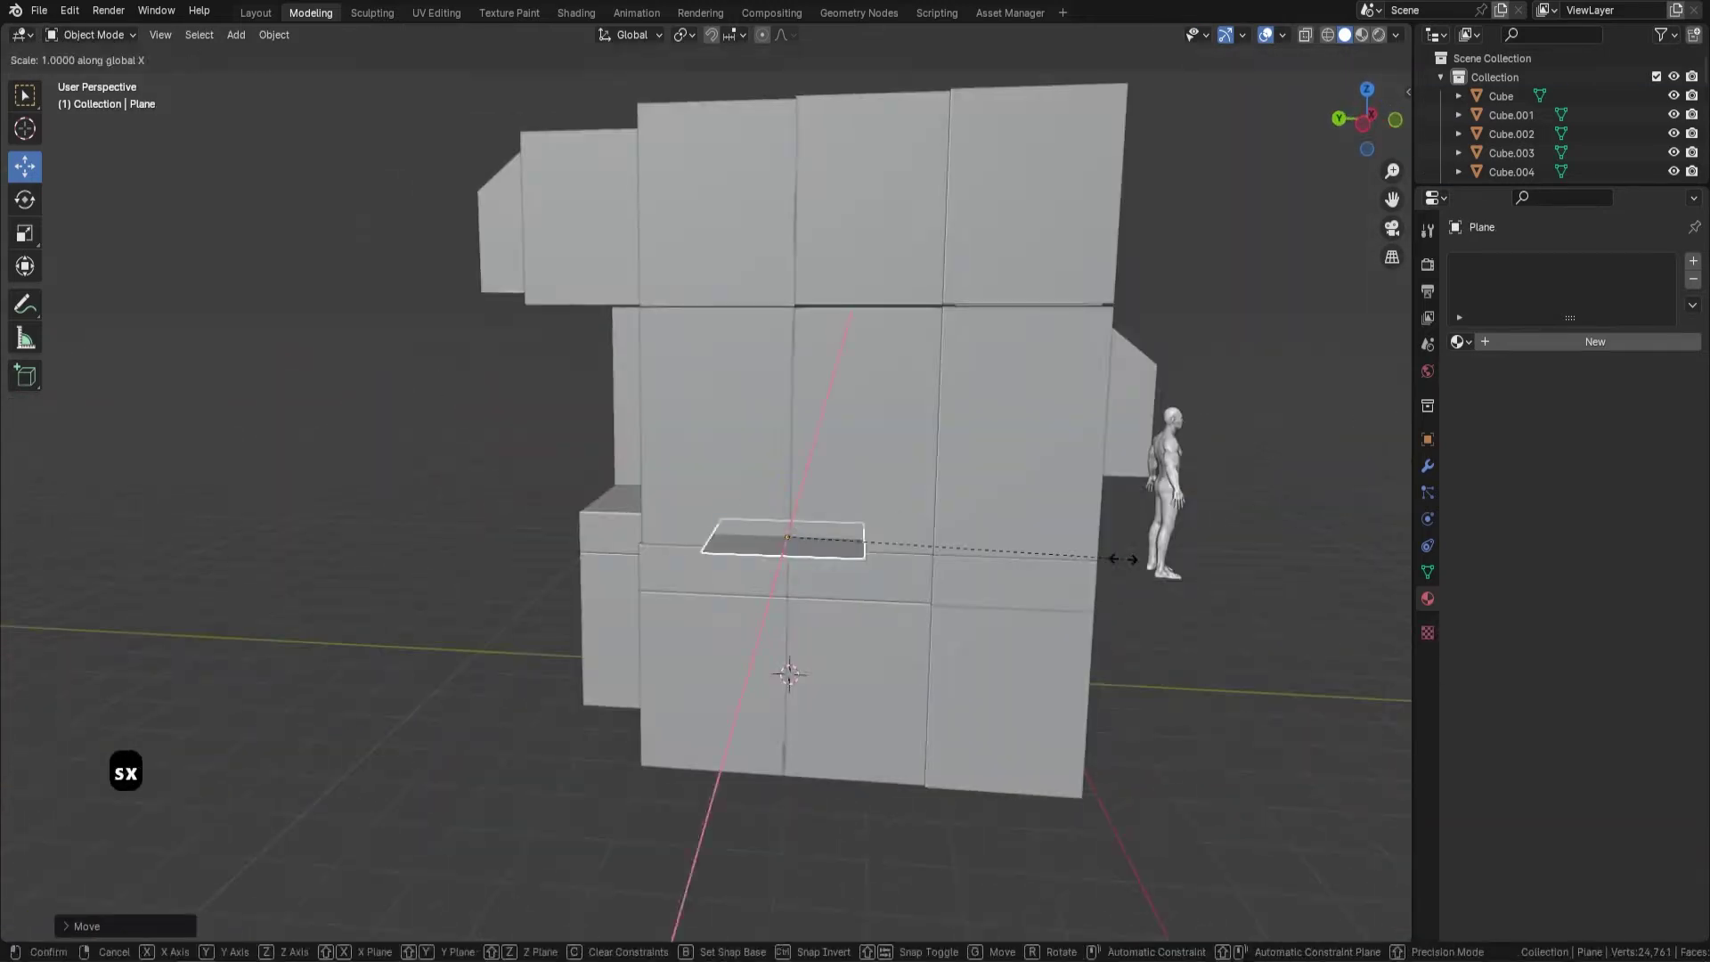
pyautogui.moveTo(884, 445); pyautogui.dragTo(888, 463)
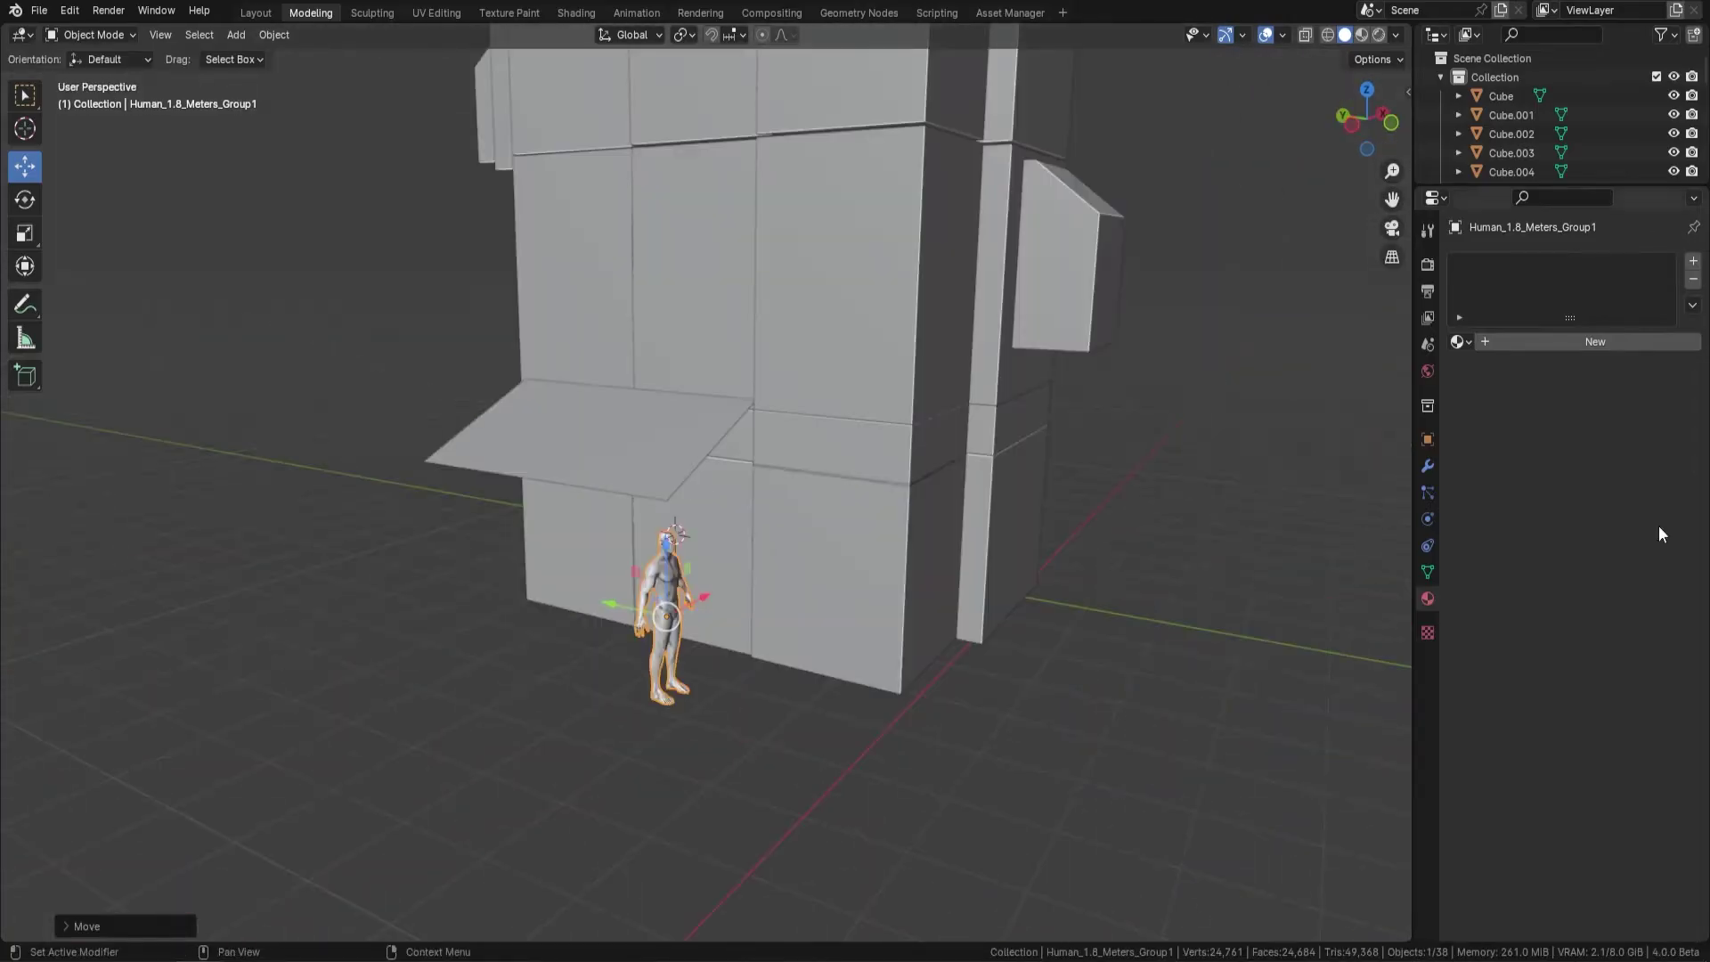
# - Extrude the inset face of the rounded ground base beneath the building
pyautogui.moveTo(1247, 498); pyautogui.dragTo(614, 294, button='middle')
pyautogui.click(615, 293)
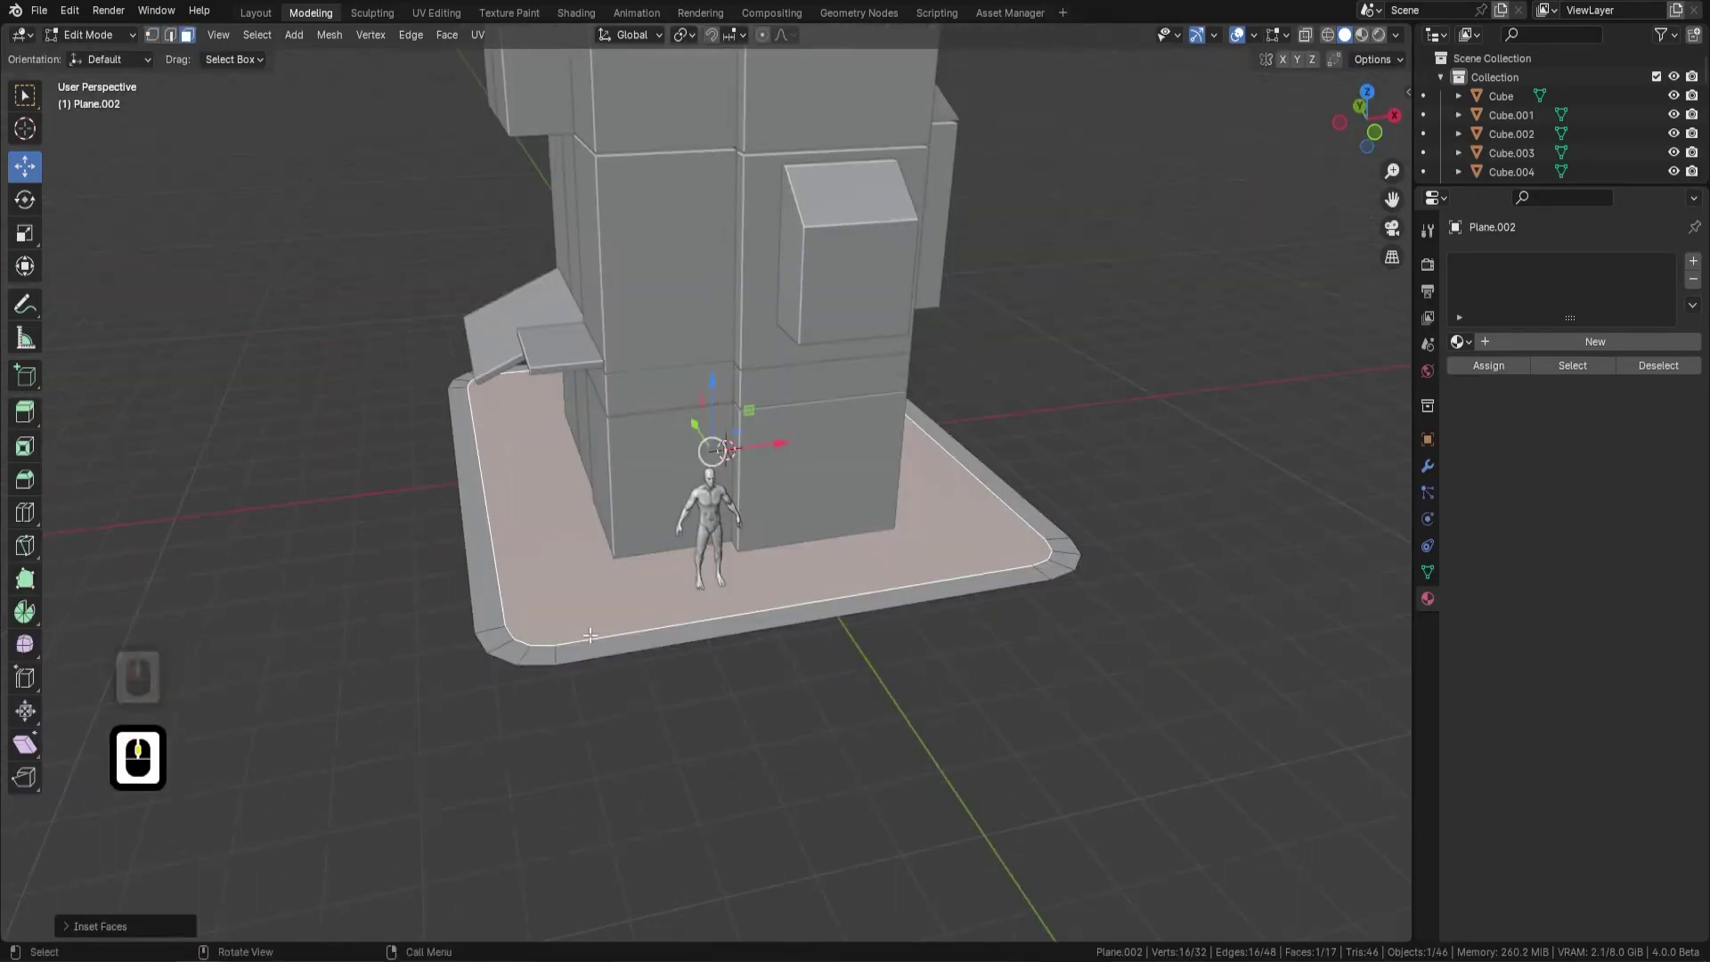
pyautogui.press('e')
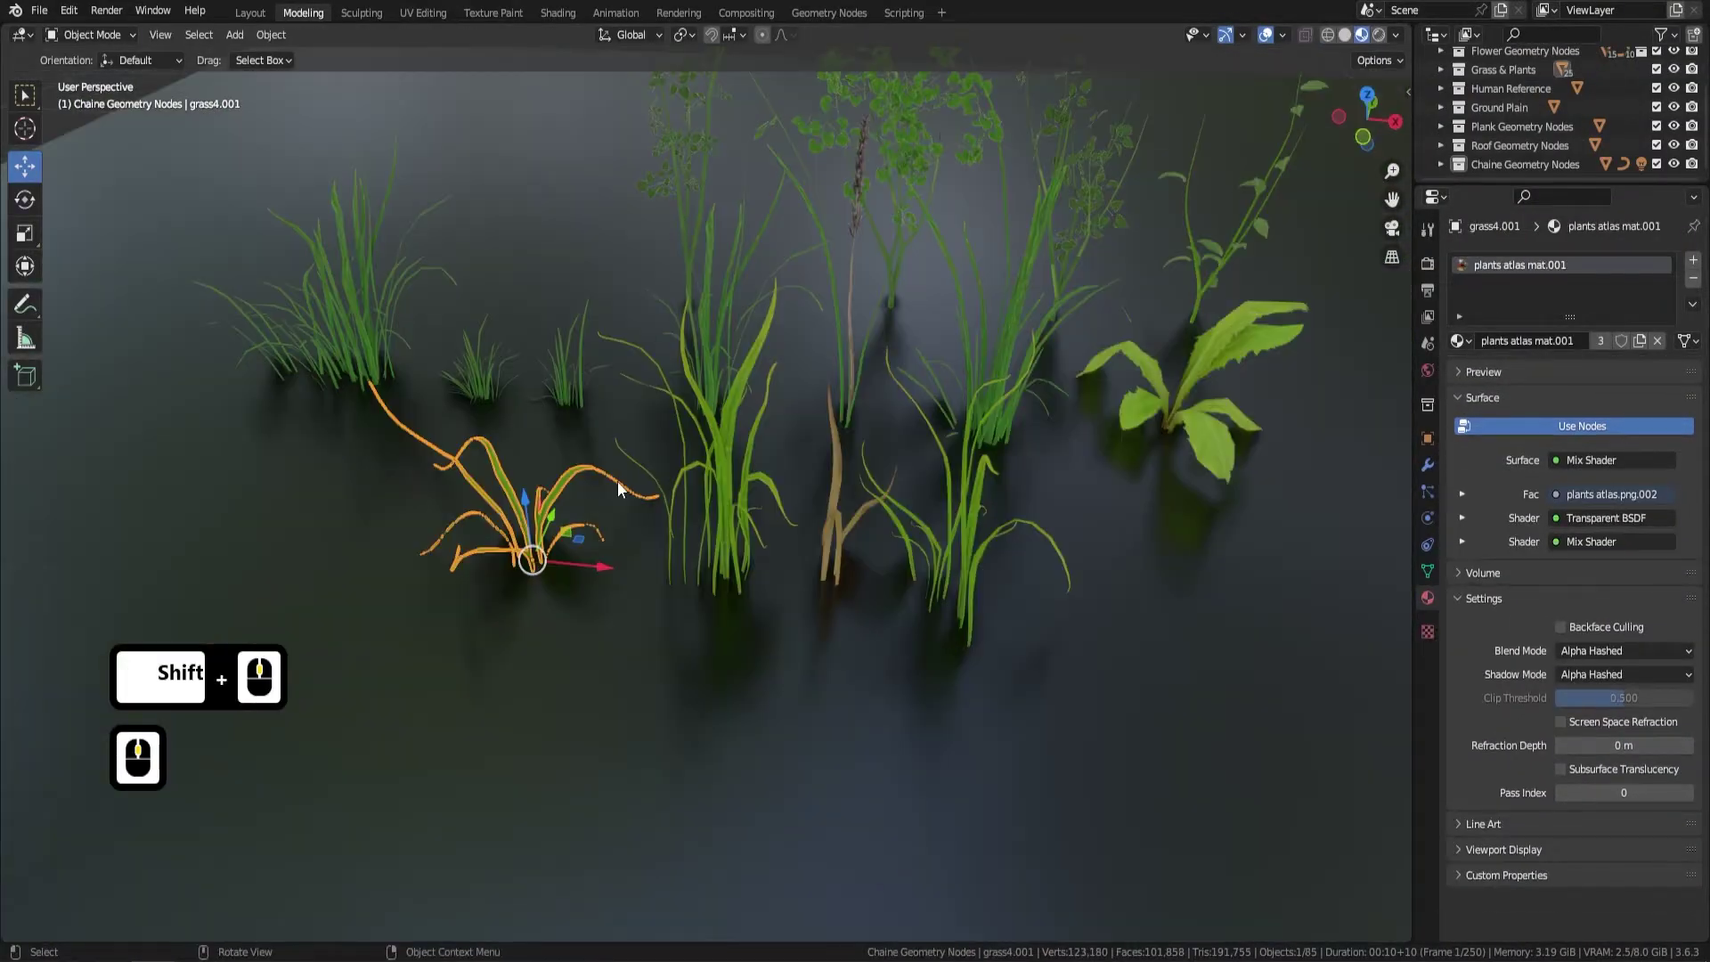
# - Examine the resource pack's grass plants, the Main Wood shader nodes, and the roof tile and planks geometry node setups
pyautogui.scroll(-2, 700, 390)
pyautogui.moveTo(700, 391); pyautogui.dragTo(526, 378, button='middle')
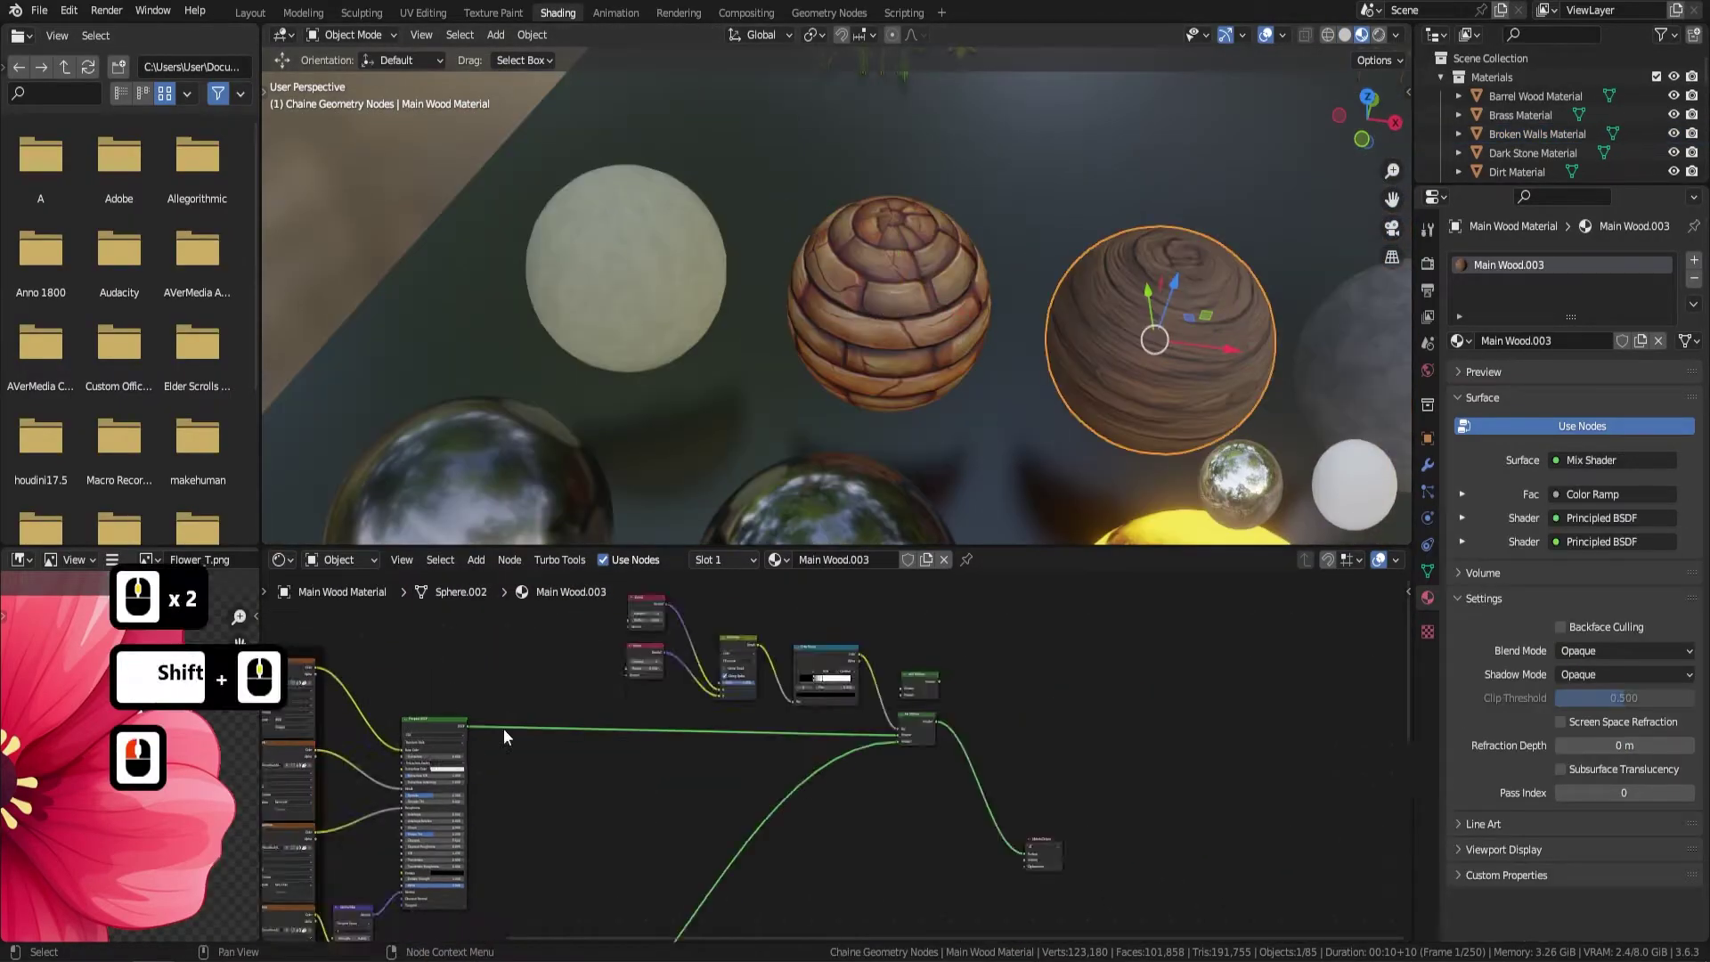
pyautogui.scroll(-2, 928, 345)
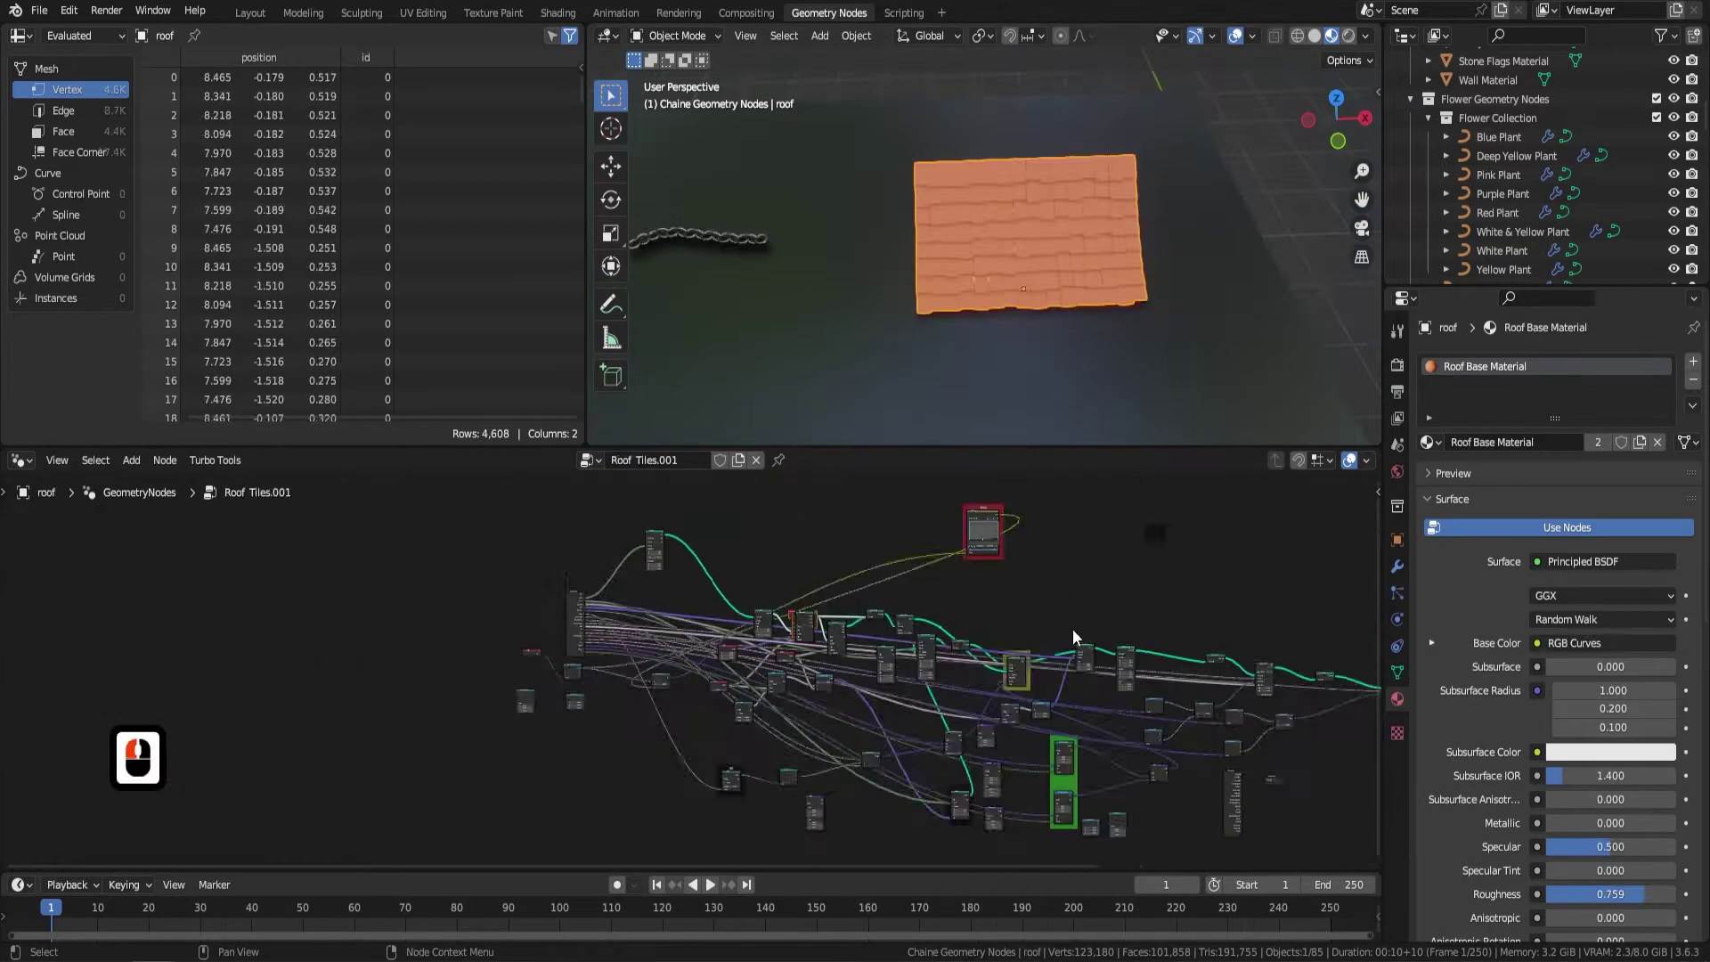
pyautogui.keyDown('shift'); pyautogui.moveTo(1073, 629); pyautogui.dragTo(912, 278, button='middle'); pyautogui.keyUp('shift')
pyautogui.click(912, 278)
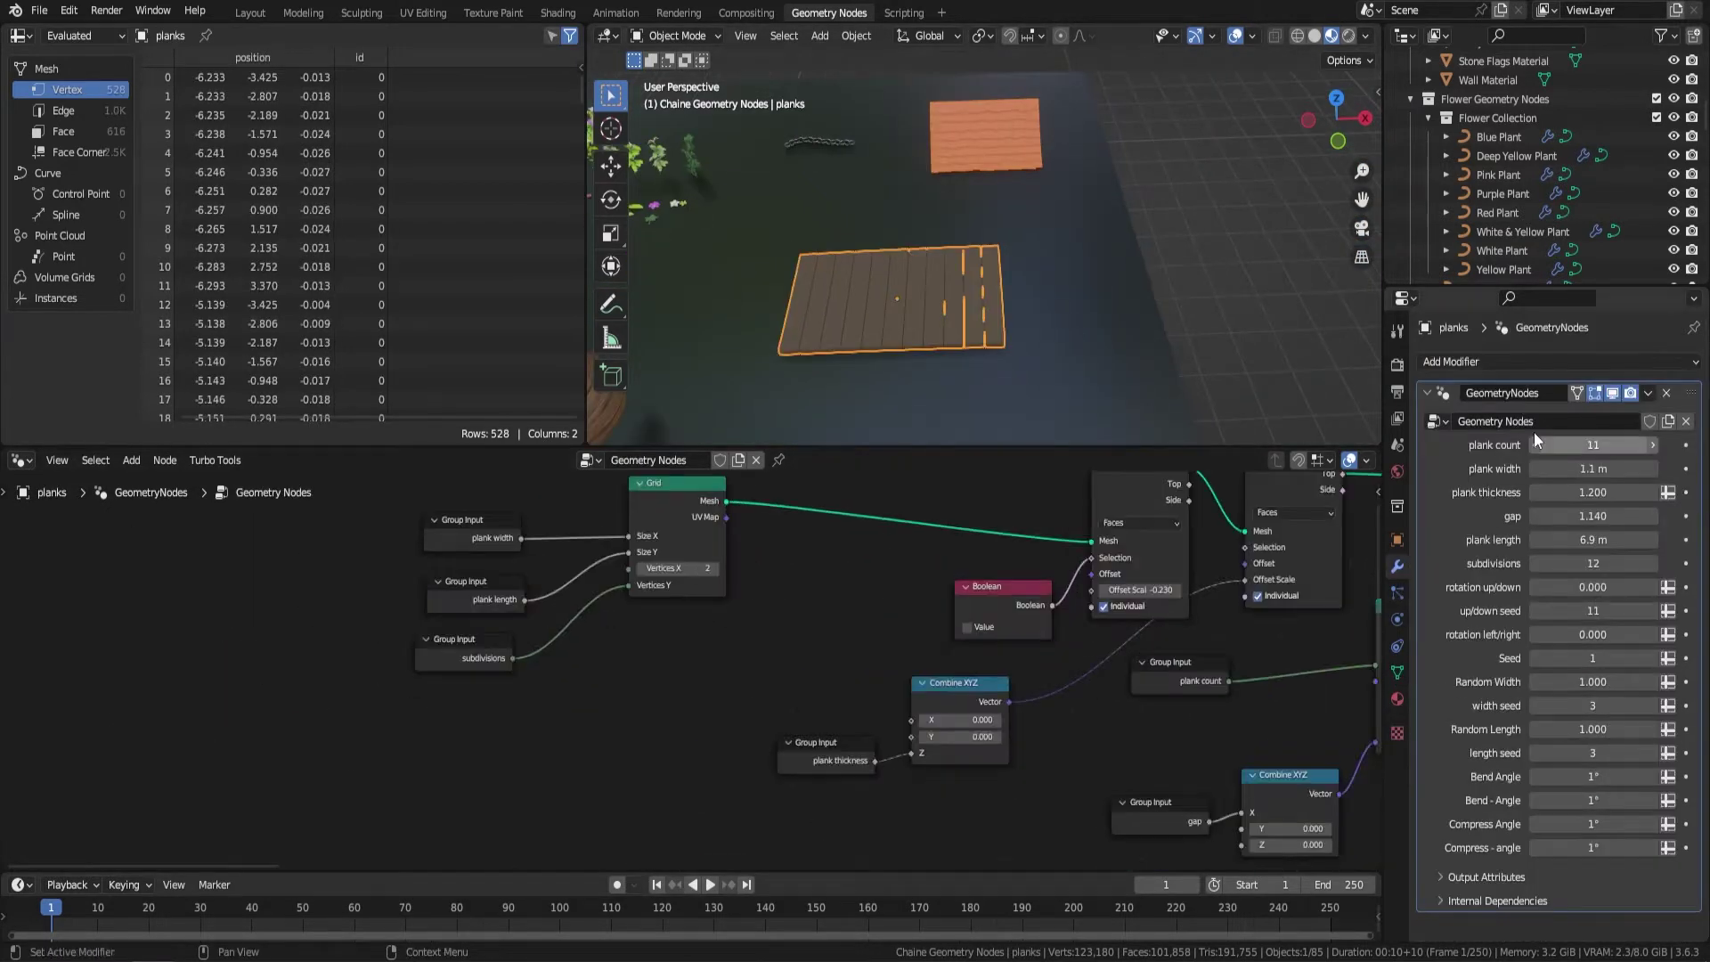
pyautogui.keyDown('shift'); pyautogui.moveTo(1051, 419); pyautogui.dragTo(980, 351, button='middle'); pyautogui.keyUp('shift')
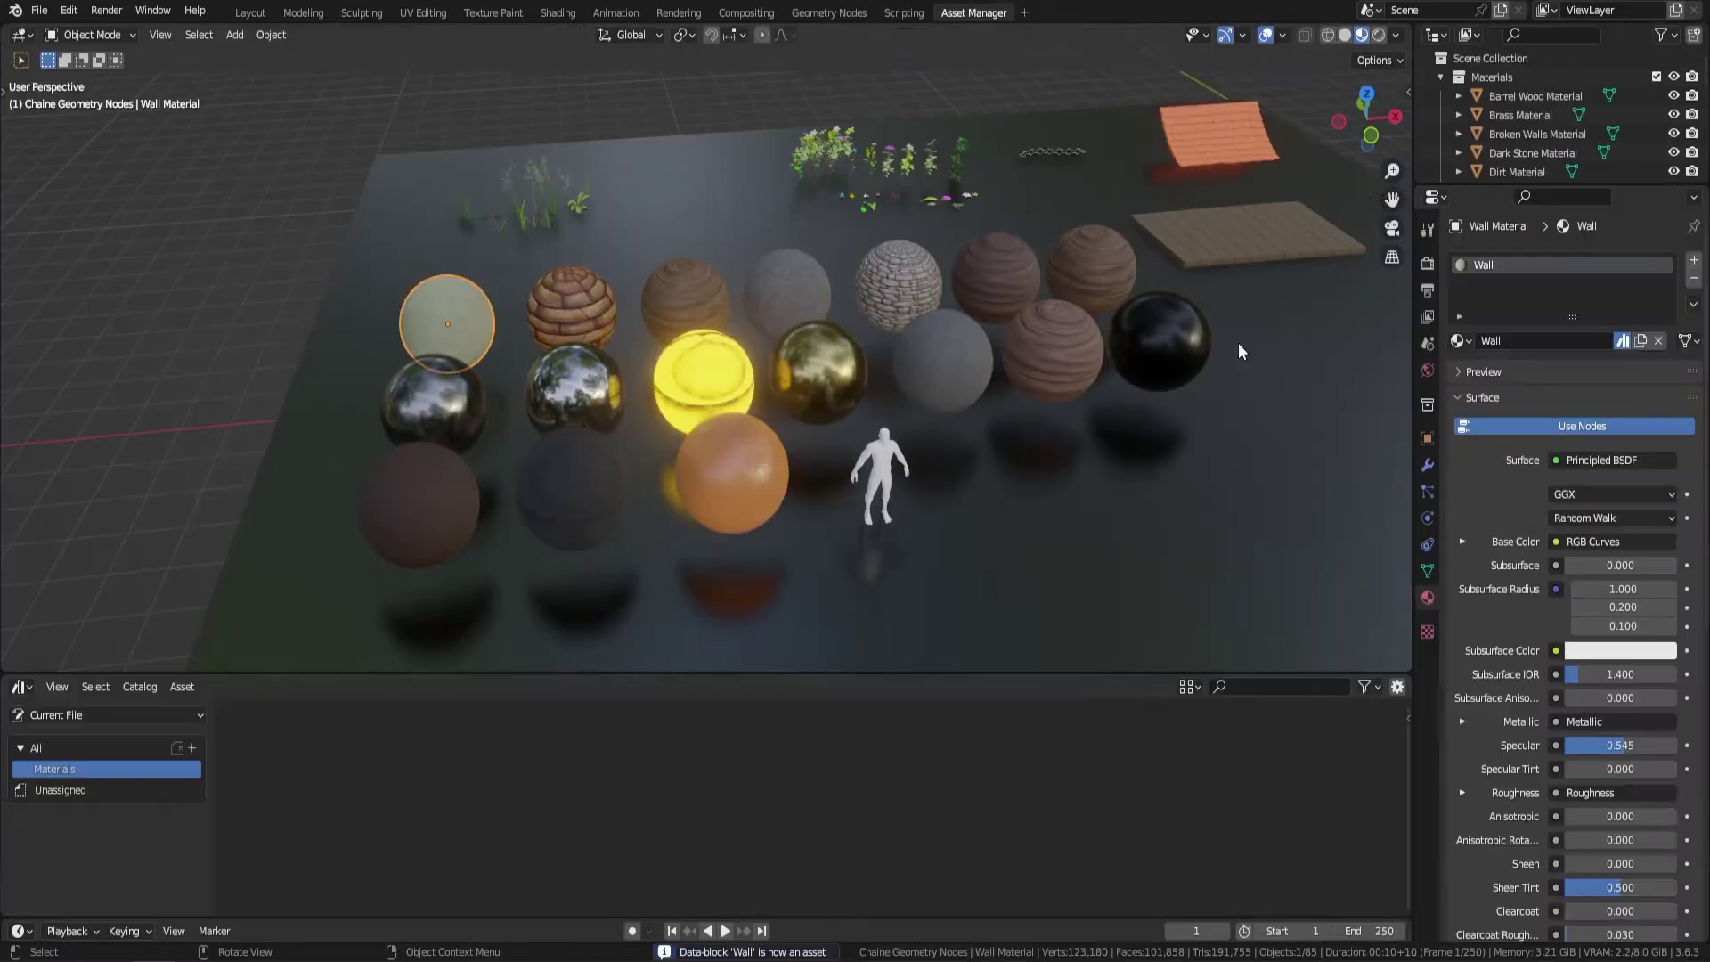
# - Select the Foliage asset catalog and mark the selected flower plants as assets
pyautogui.click(767, 298)
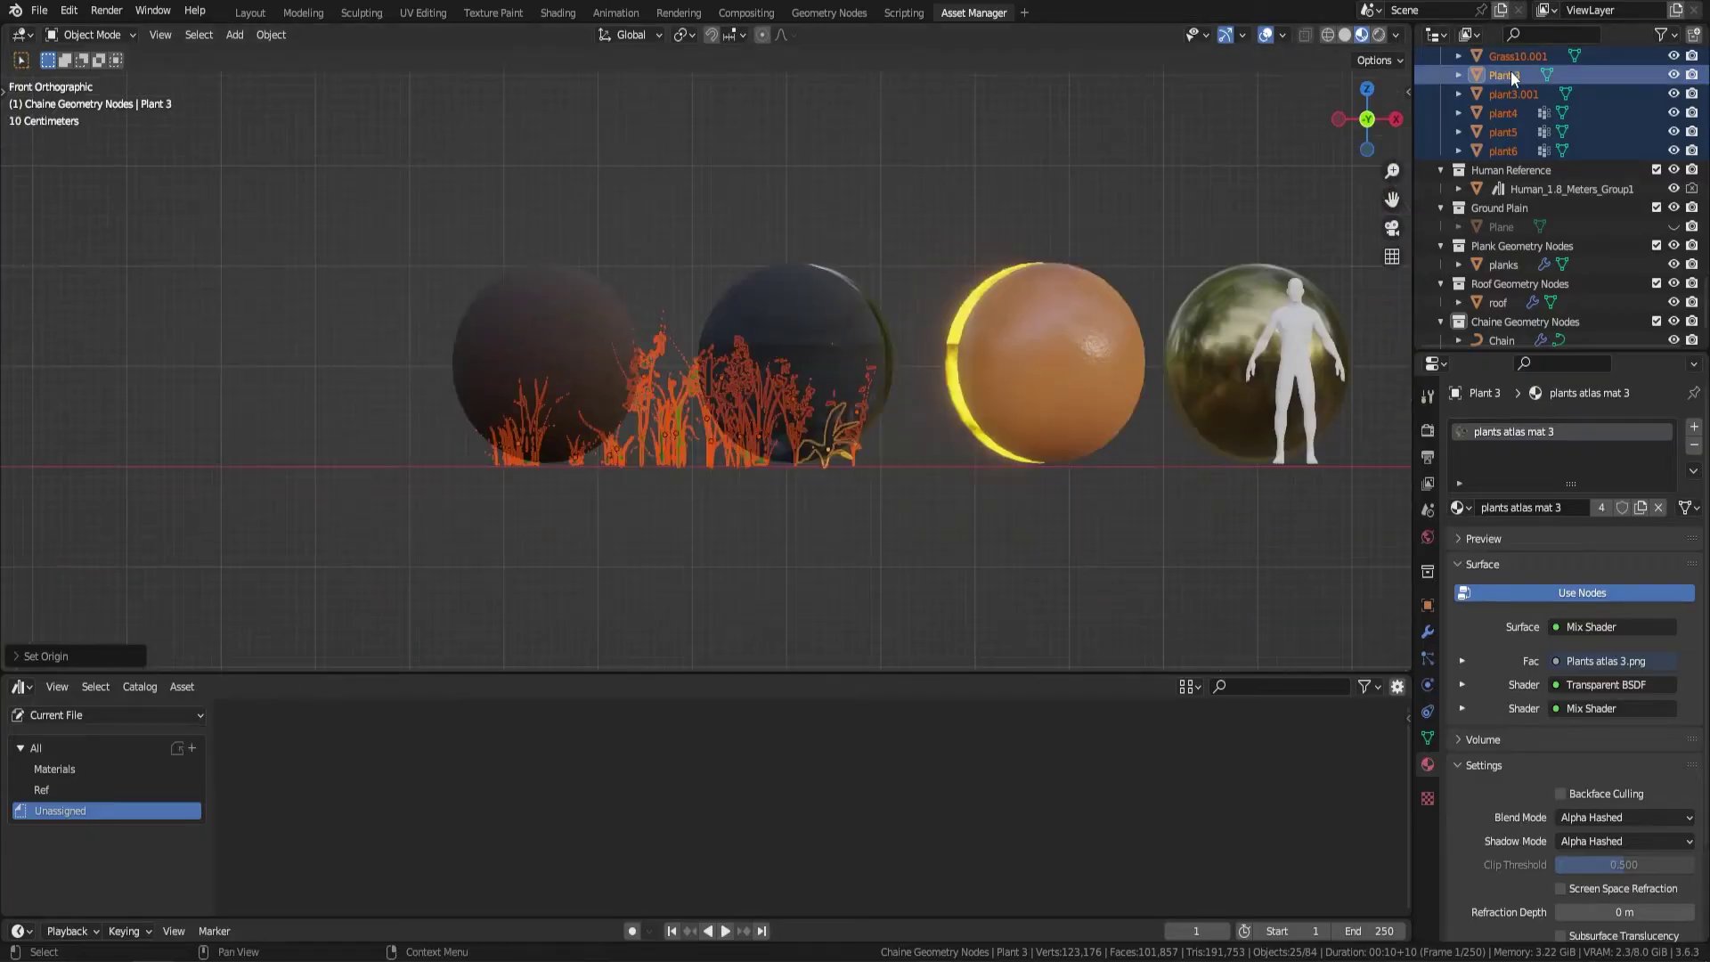
pyautogui.click(86, 768)
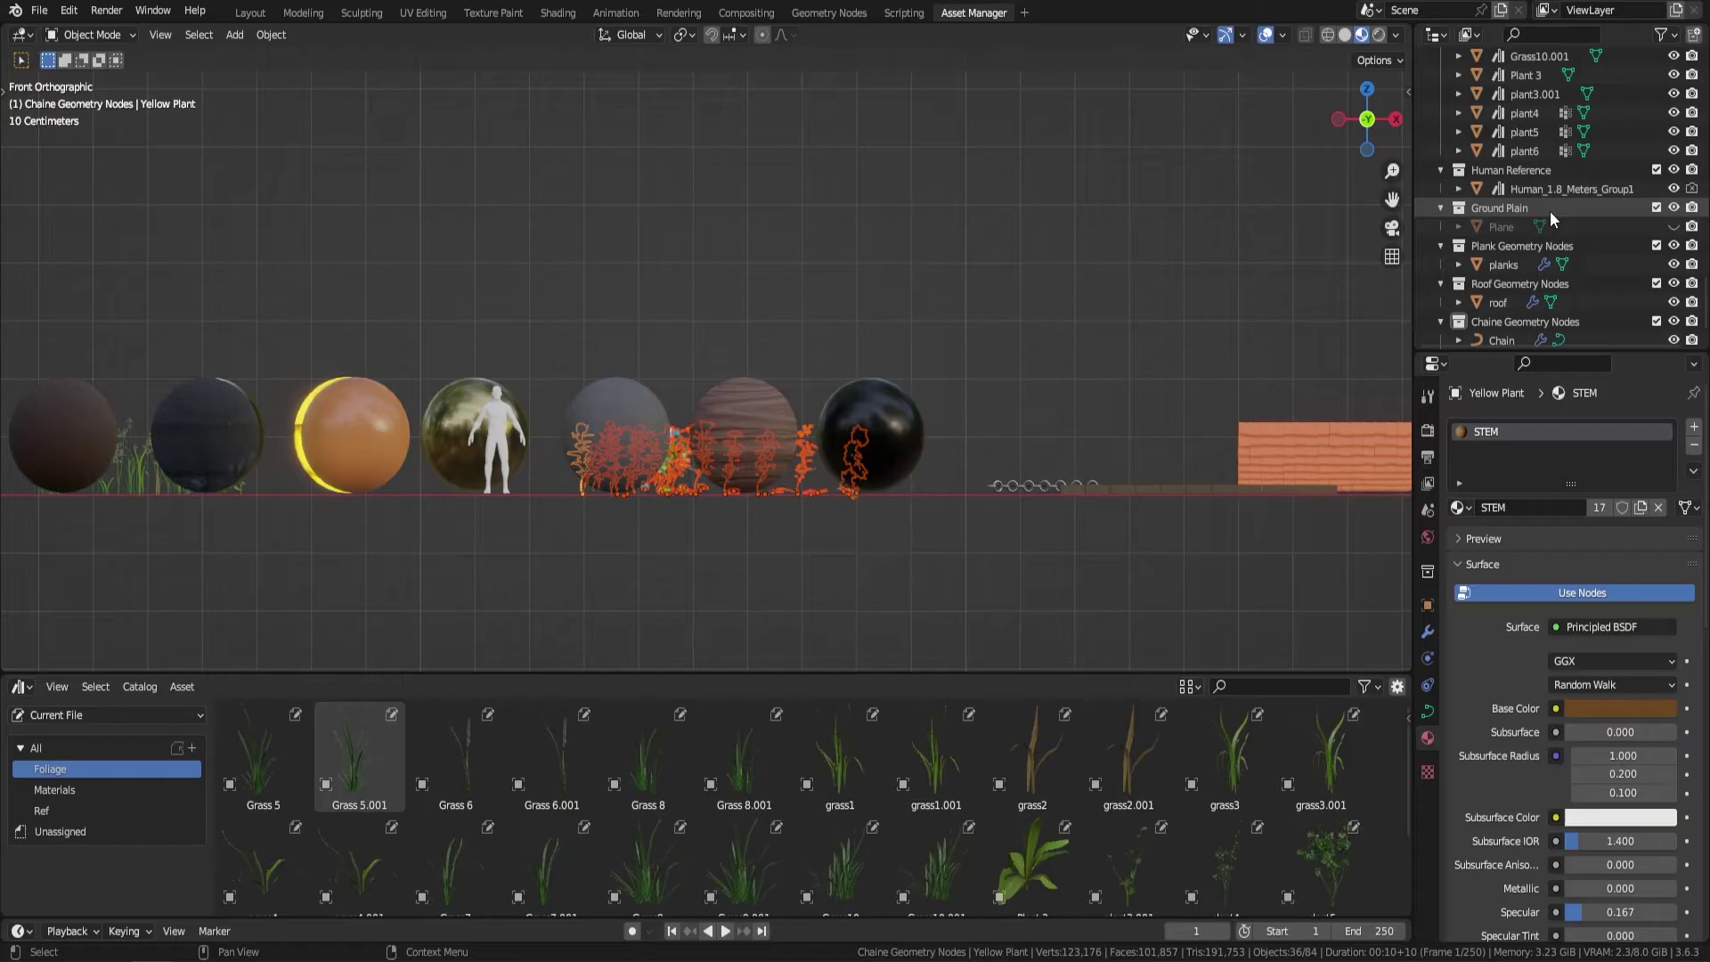
pyautogui.rightClick(1550, 211)
pyautogui.click(1523, 167)
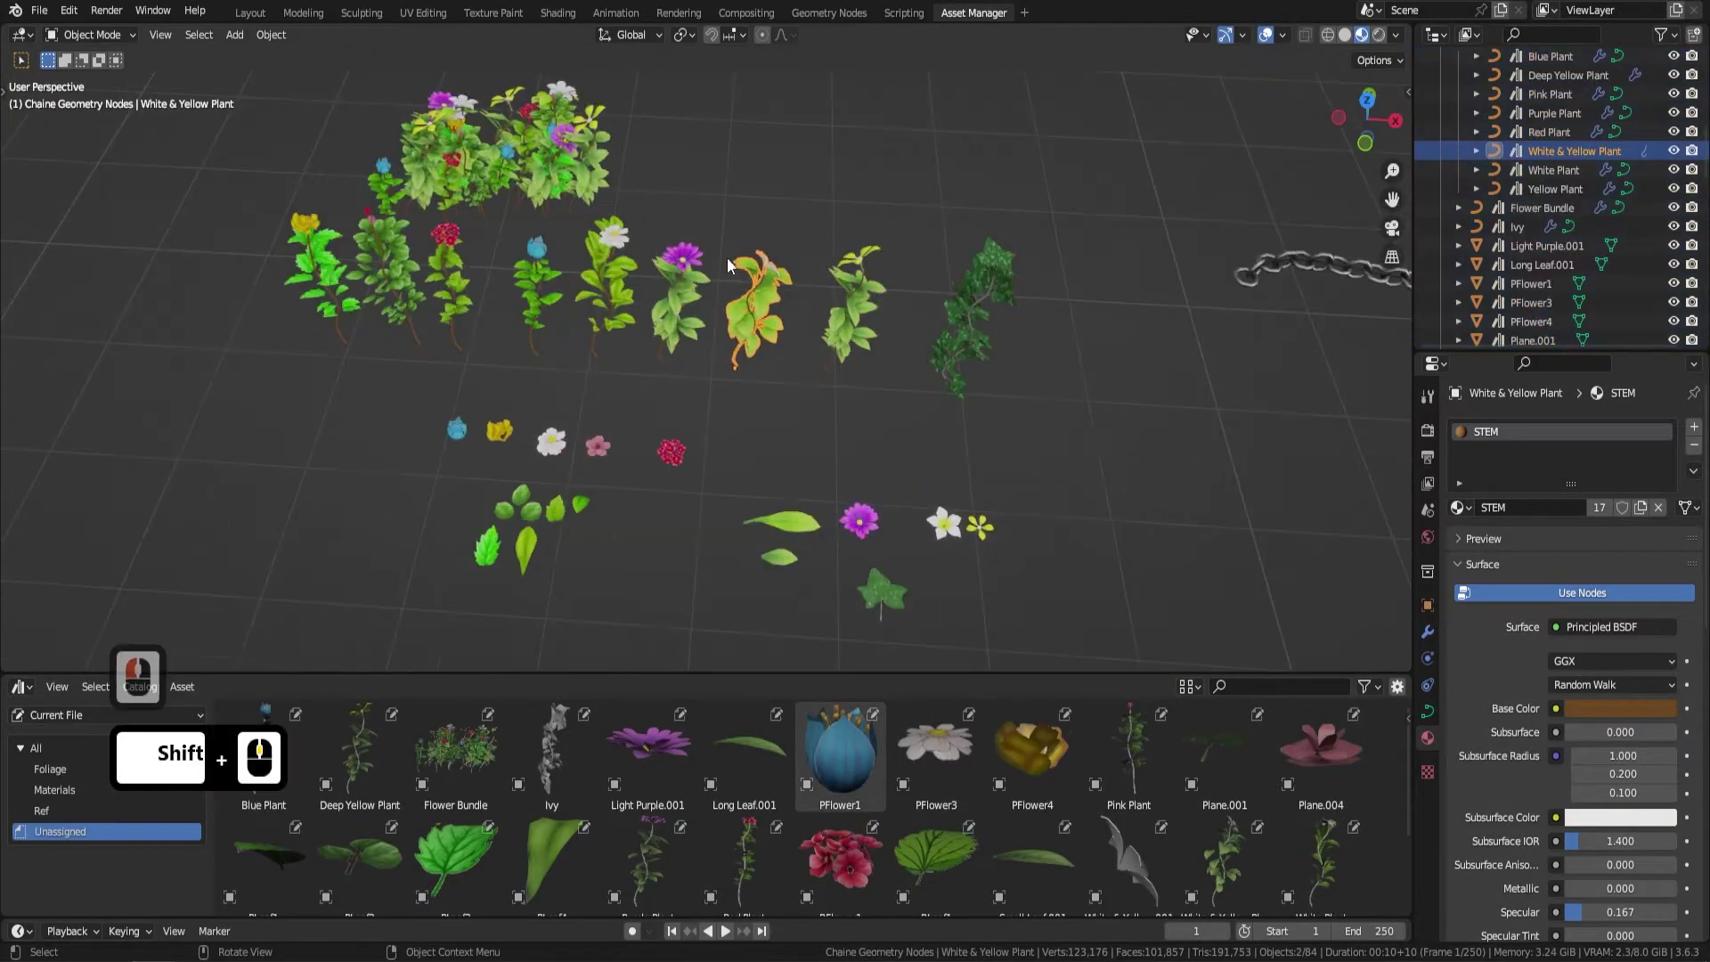
# - Create an asset catalog named Plants Geometry Nodes for the ivy and flower plants
pyautogui.click(971, 320)
pyautogui.keyDown('shift'); pyautogui.moveTo(906, 356); pyautogui.dragTo(956, 353, button='middle'); pyautogui.keyUp('shift')
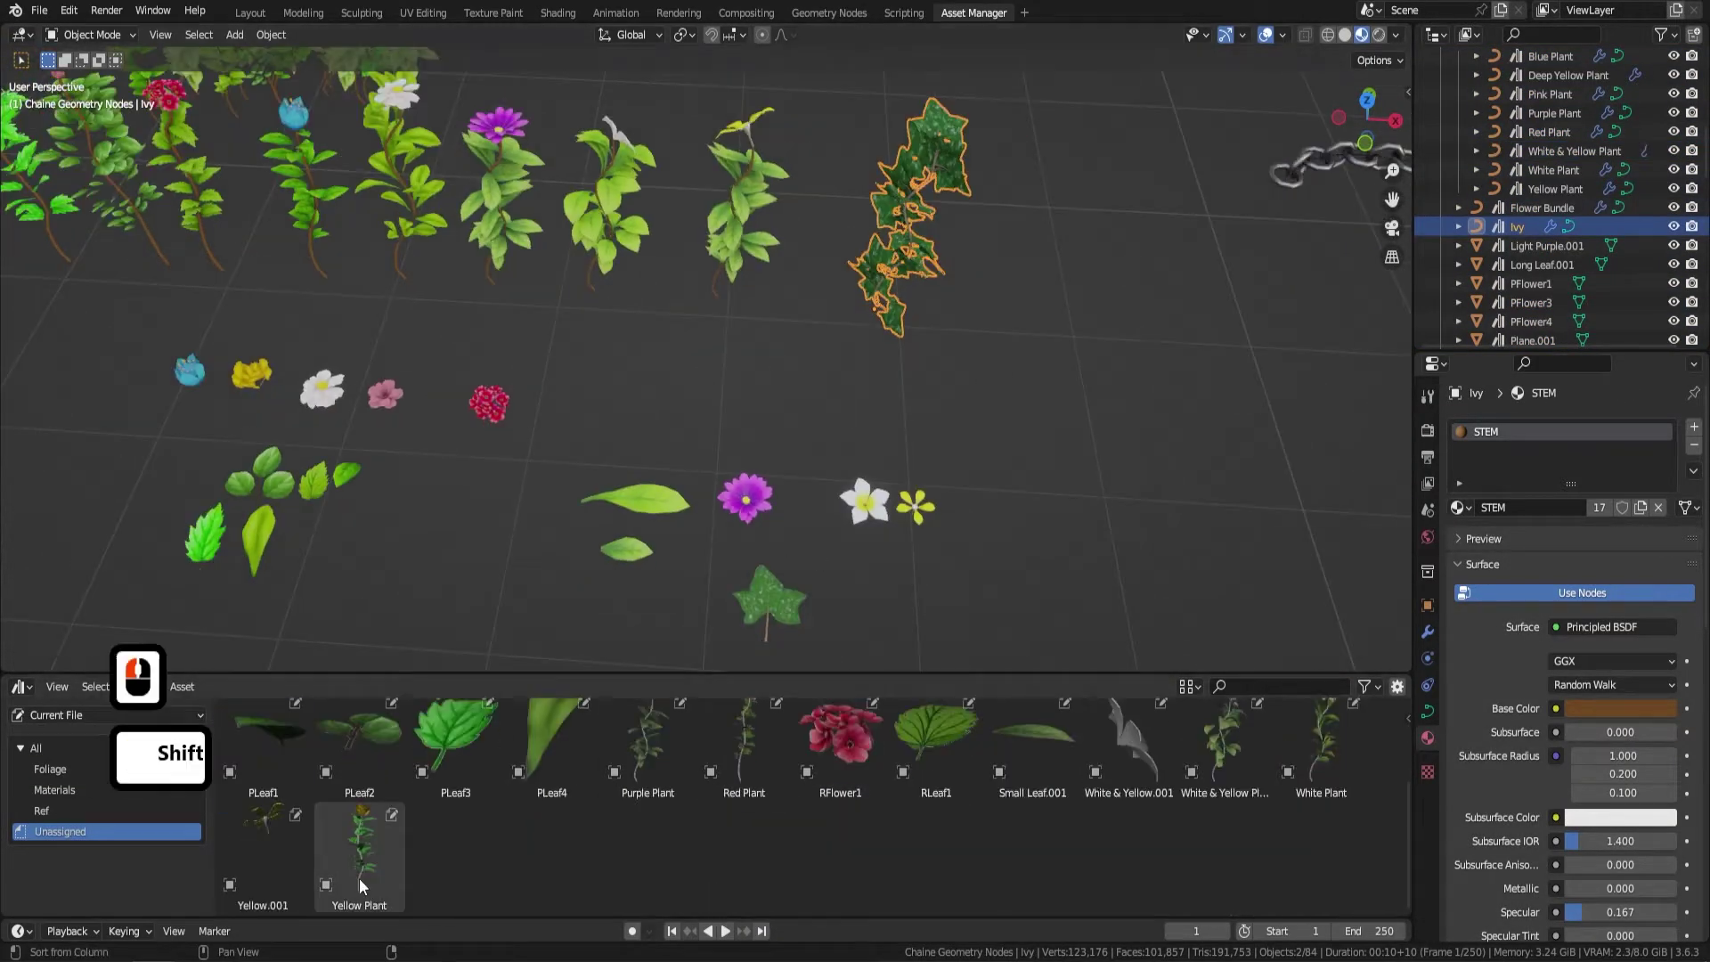
pyautogui.click(192, 748)
pyautogui.doubleClick(80, 770)
pyautogui.write('Plants Geometry Nodes')
pyautogui.press('Return')
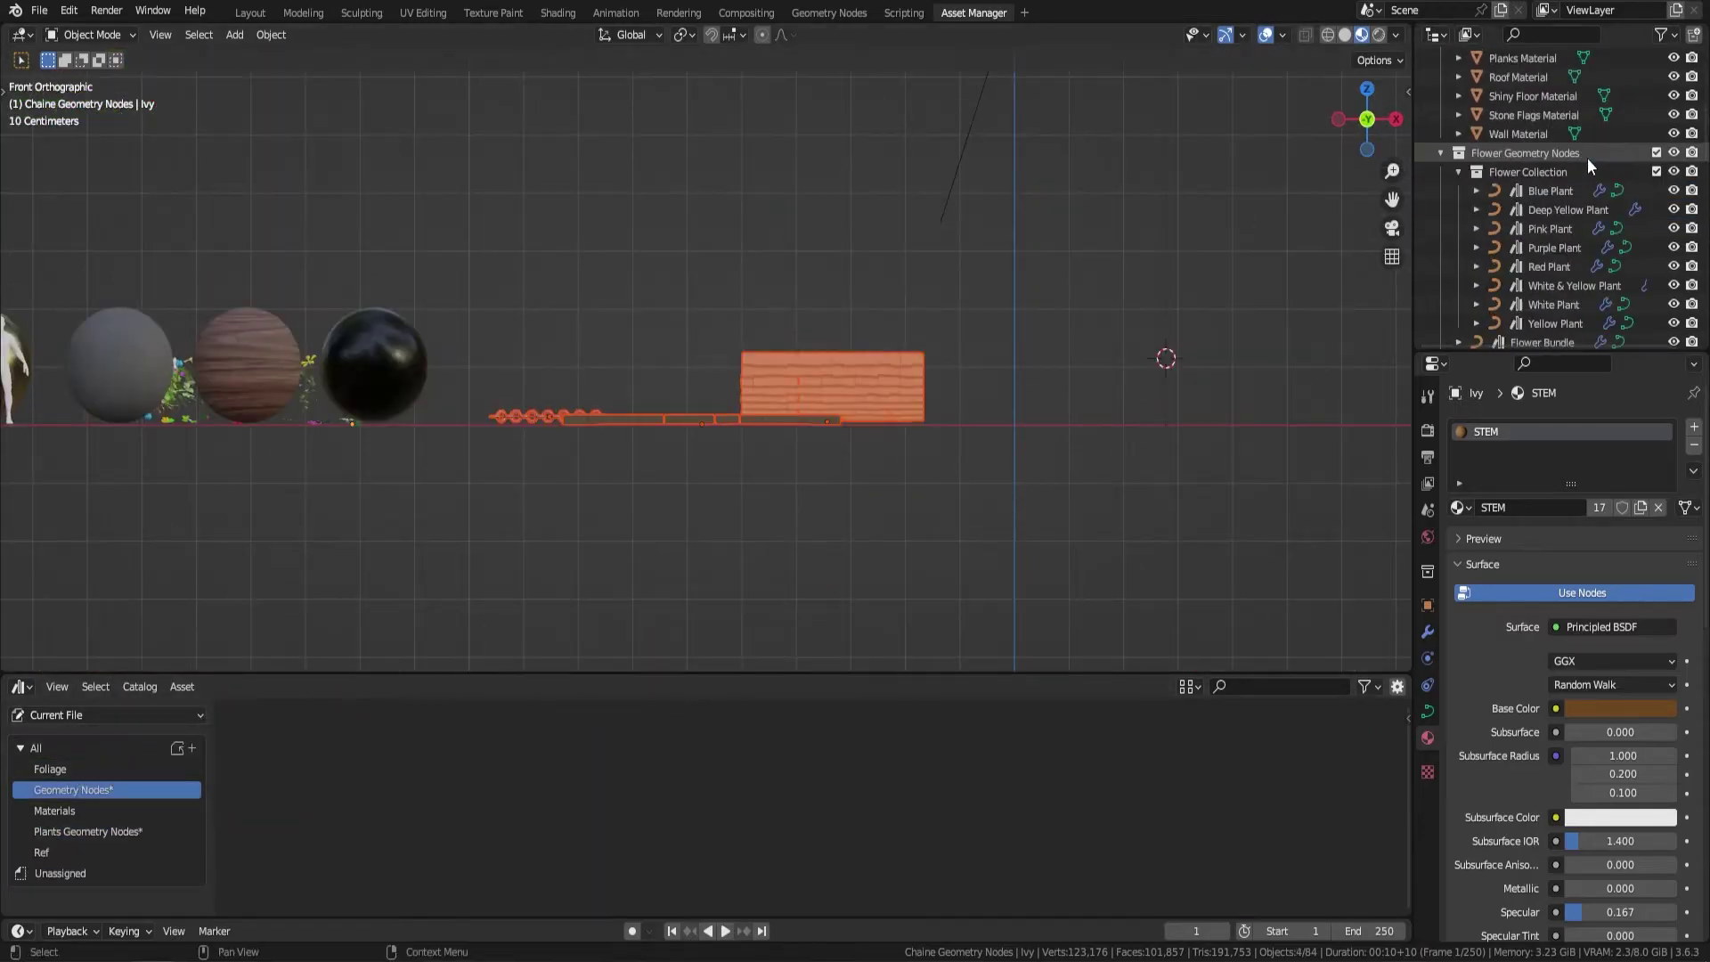
# - Assign the chain, planks and roof assets to the Geometry Nodes catalog
pyautogui.scroll(3, 1588, 158)
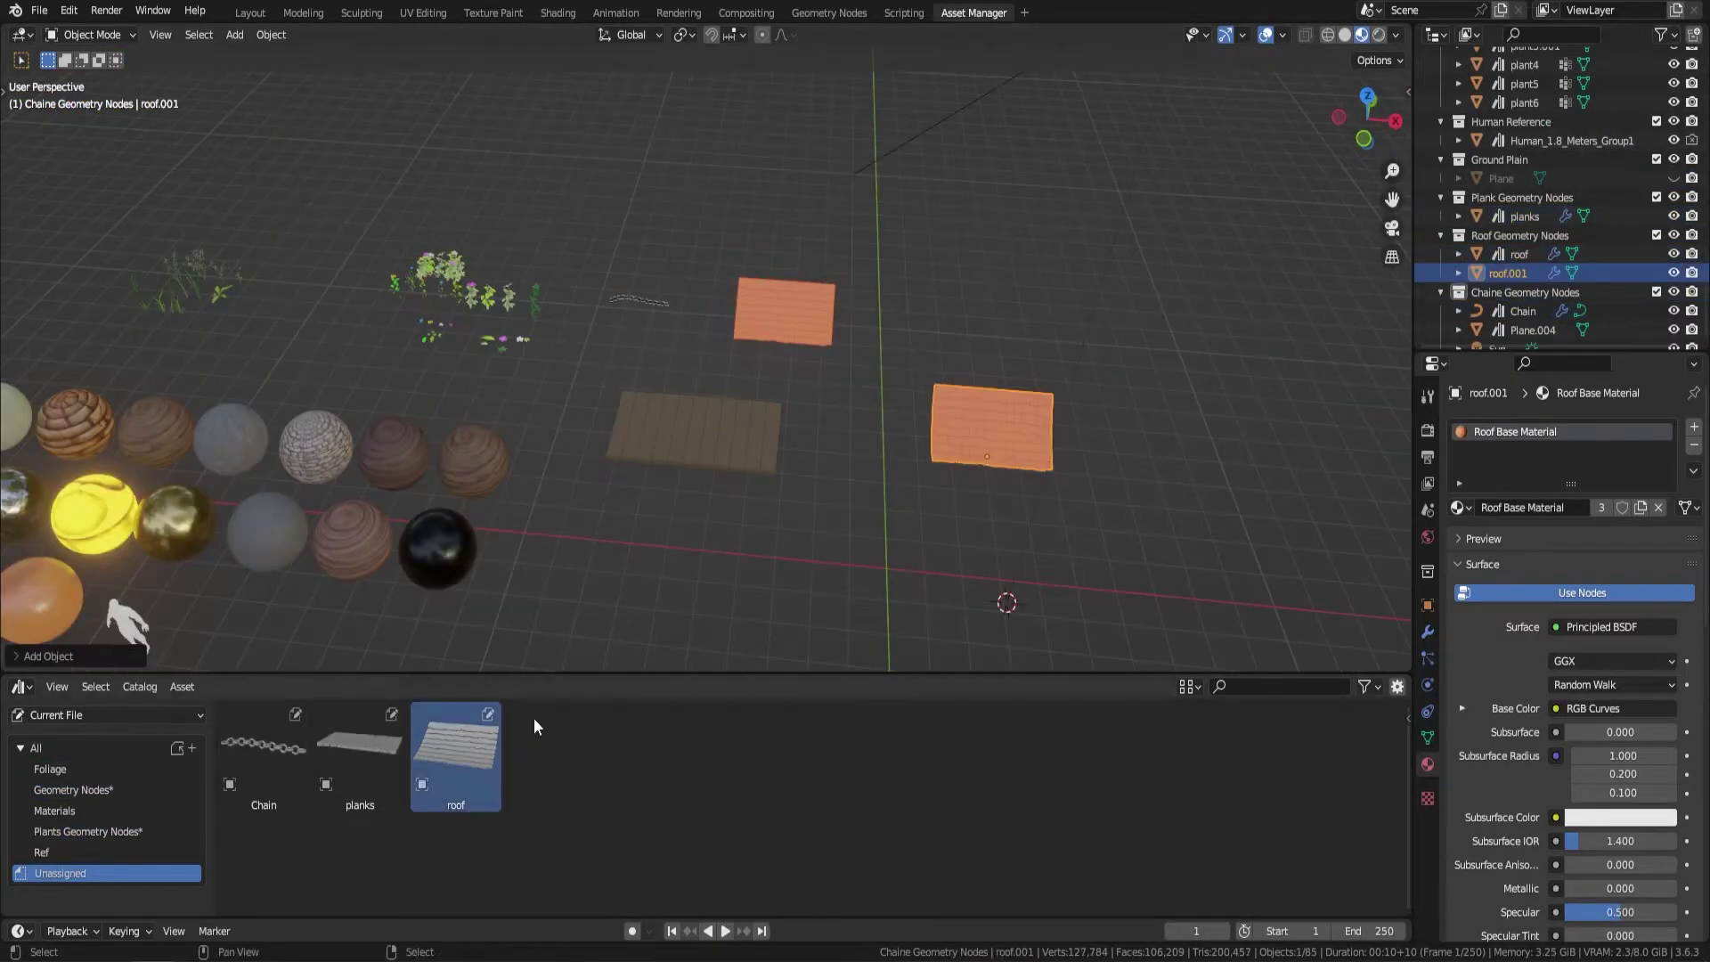
pyautogui.keyDown('shift'); pyautogui.click(264, 757); pyautogui.keyUp('shift')
pyautogui.moveTo(264, 757); pyautogui.dragTo(72, 791)
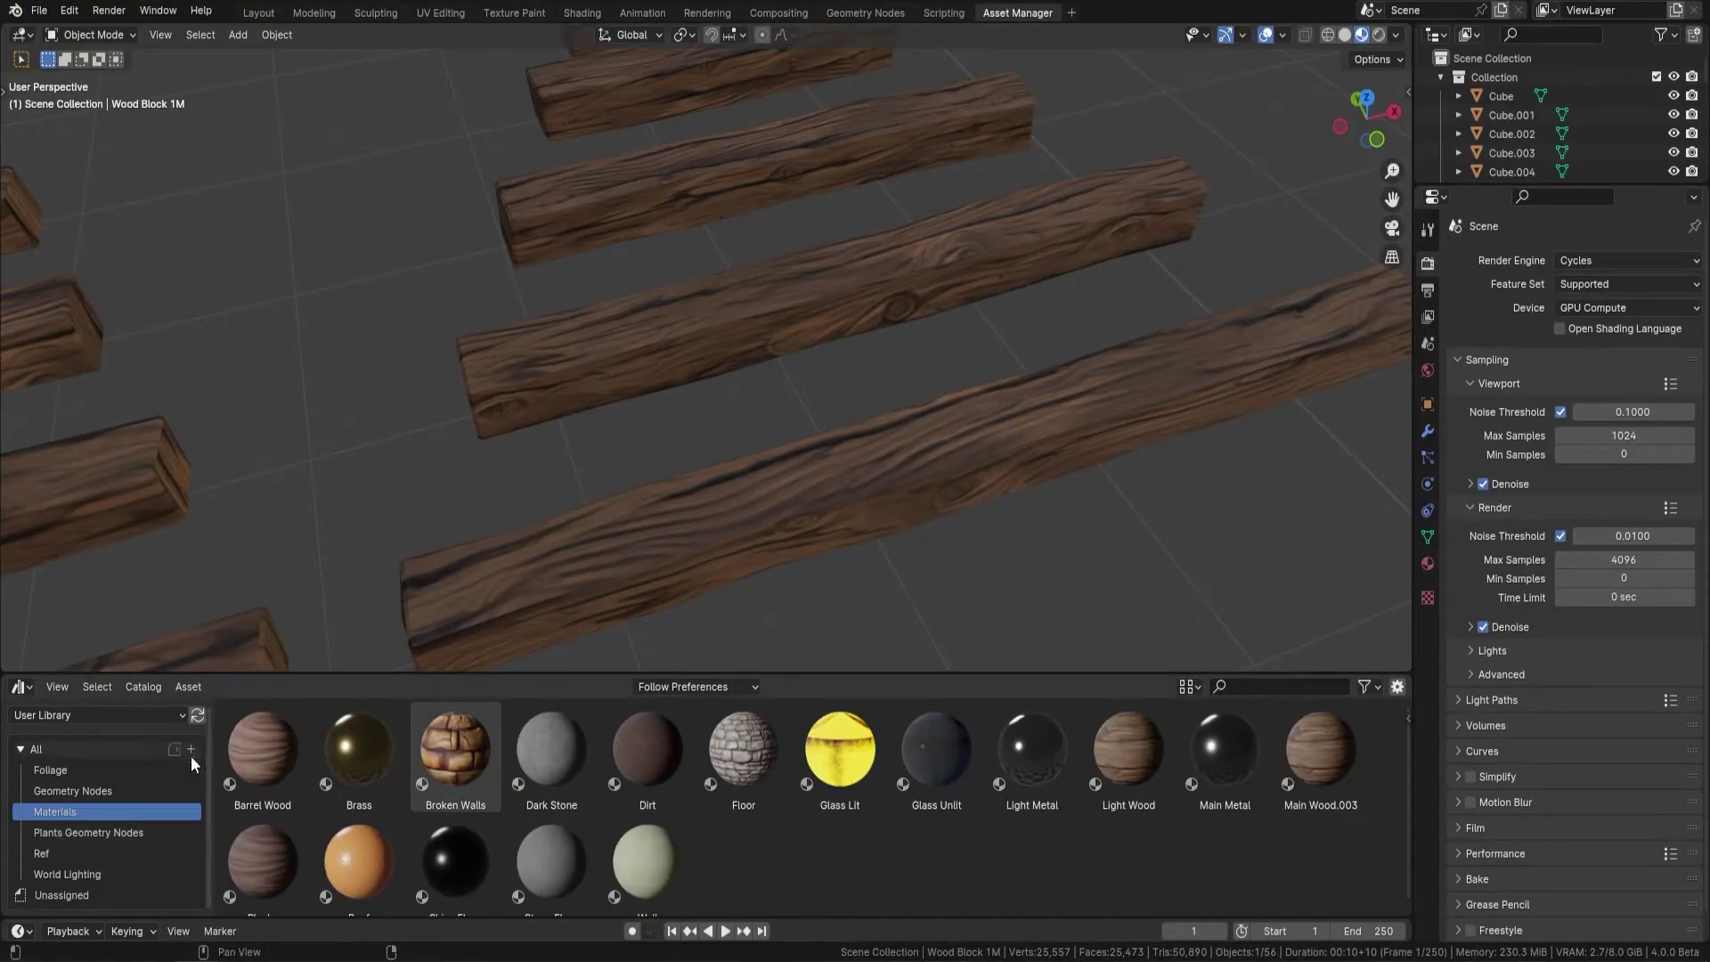
# - Create a user library catalog named Wooden Blocks and place a wood block asset in the scene
pyautogui.click(190, 748)
pyautogui.write('Wooden Blocks')
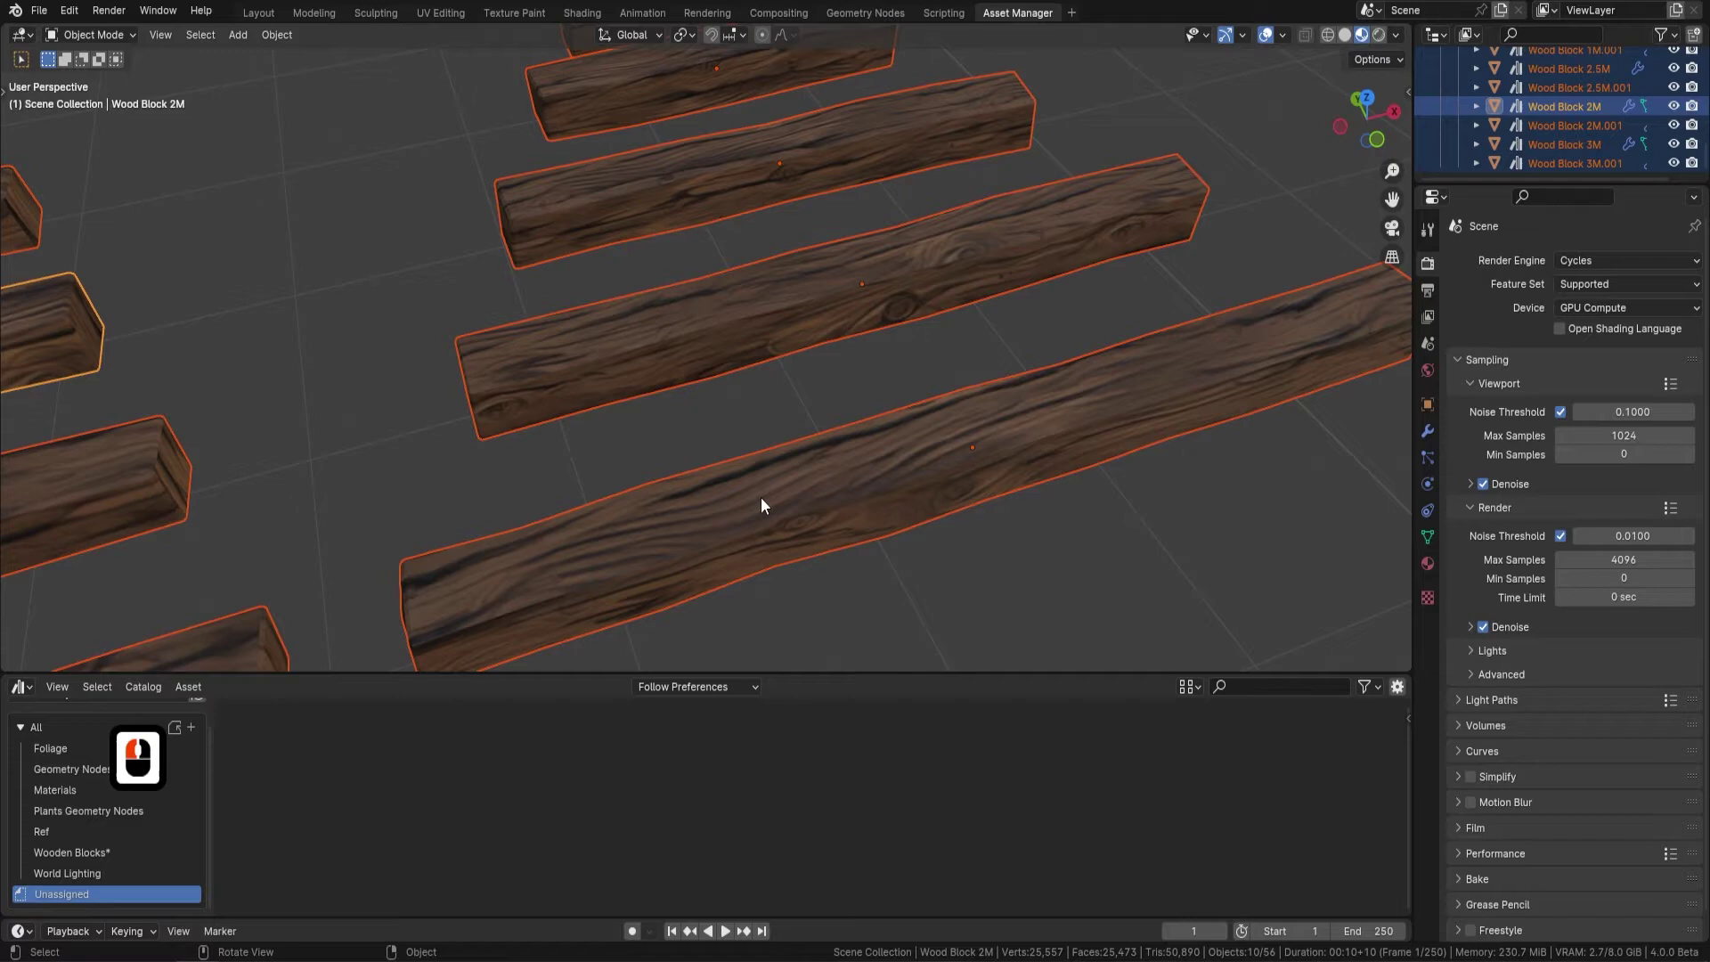
pyautogui.moveTo(840, 748); pyautogui.dragTo(934, 533)
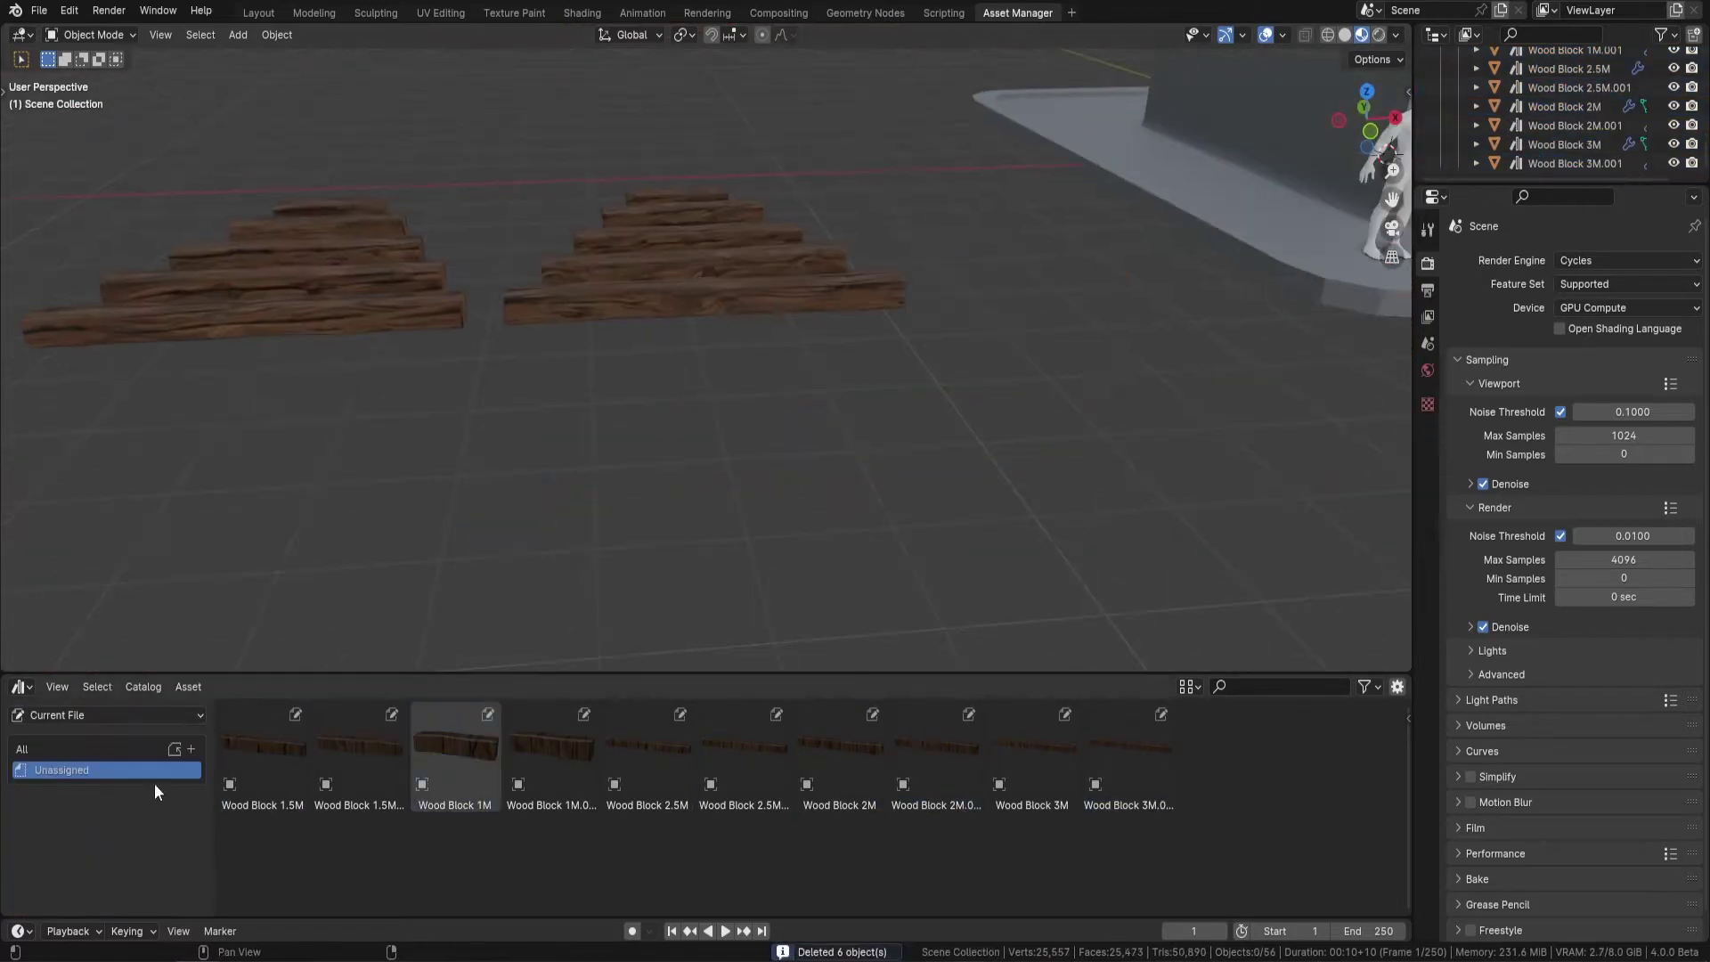
# - Create a Wooden Blocks catalog in the current file and assign the wood block assets to it
pyautogui.click(191, 748)
pyautogui.write('Wood Blocks')
pyautogui.press('Return')
pyautogui.keyDown('shift'); pyautogui.click(84, 764); pyautogui.keyUp('shift')
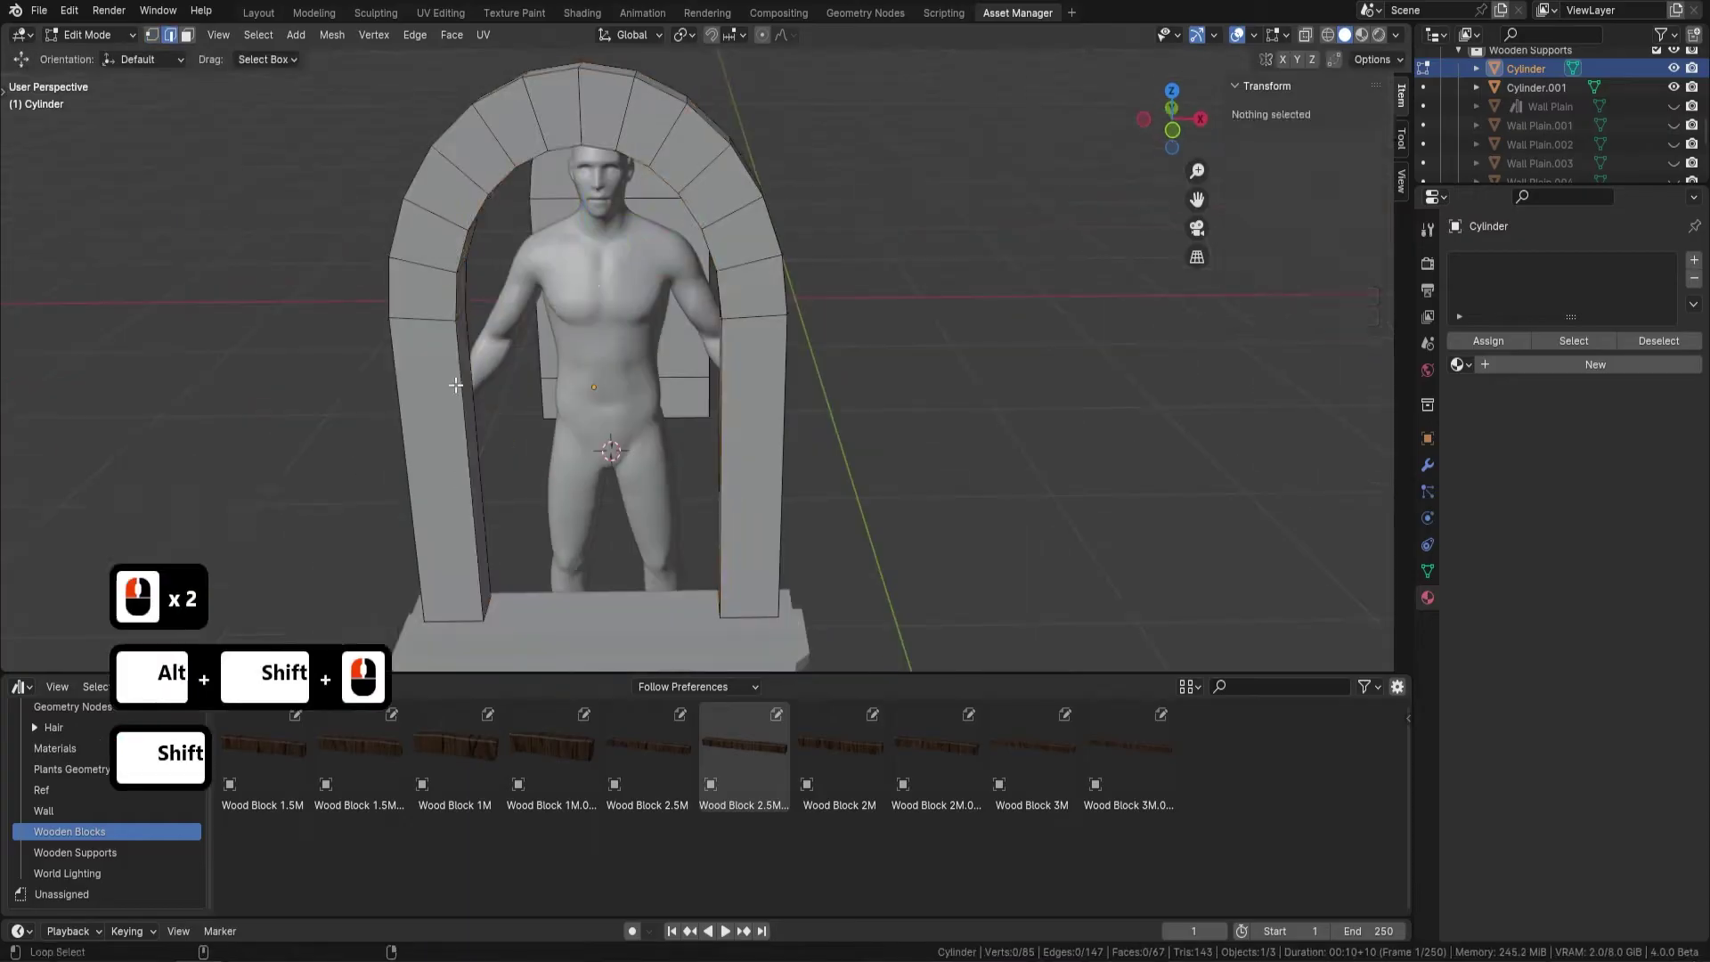
# - Bevel the selected inner edges of the arched window frame
pyautogui.hotkey('ctrl', 'b')
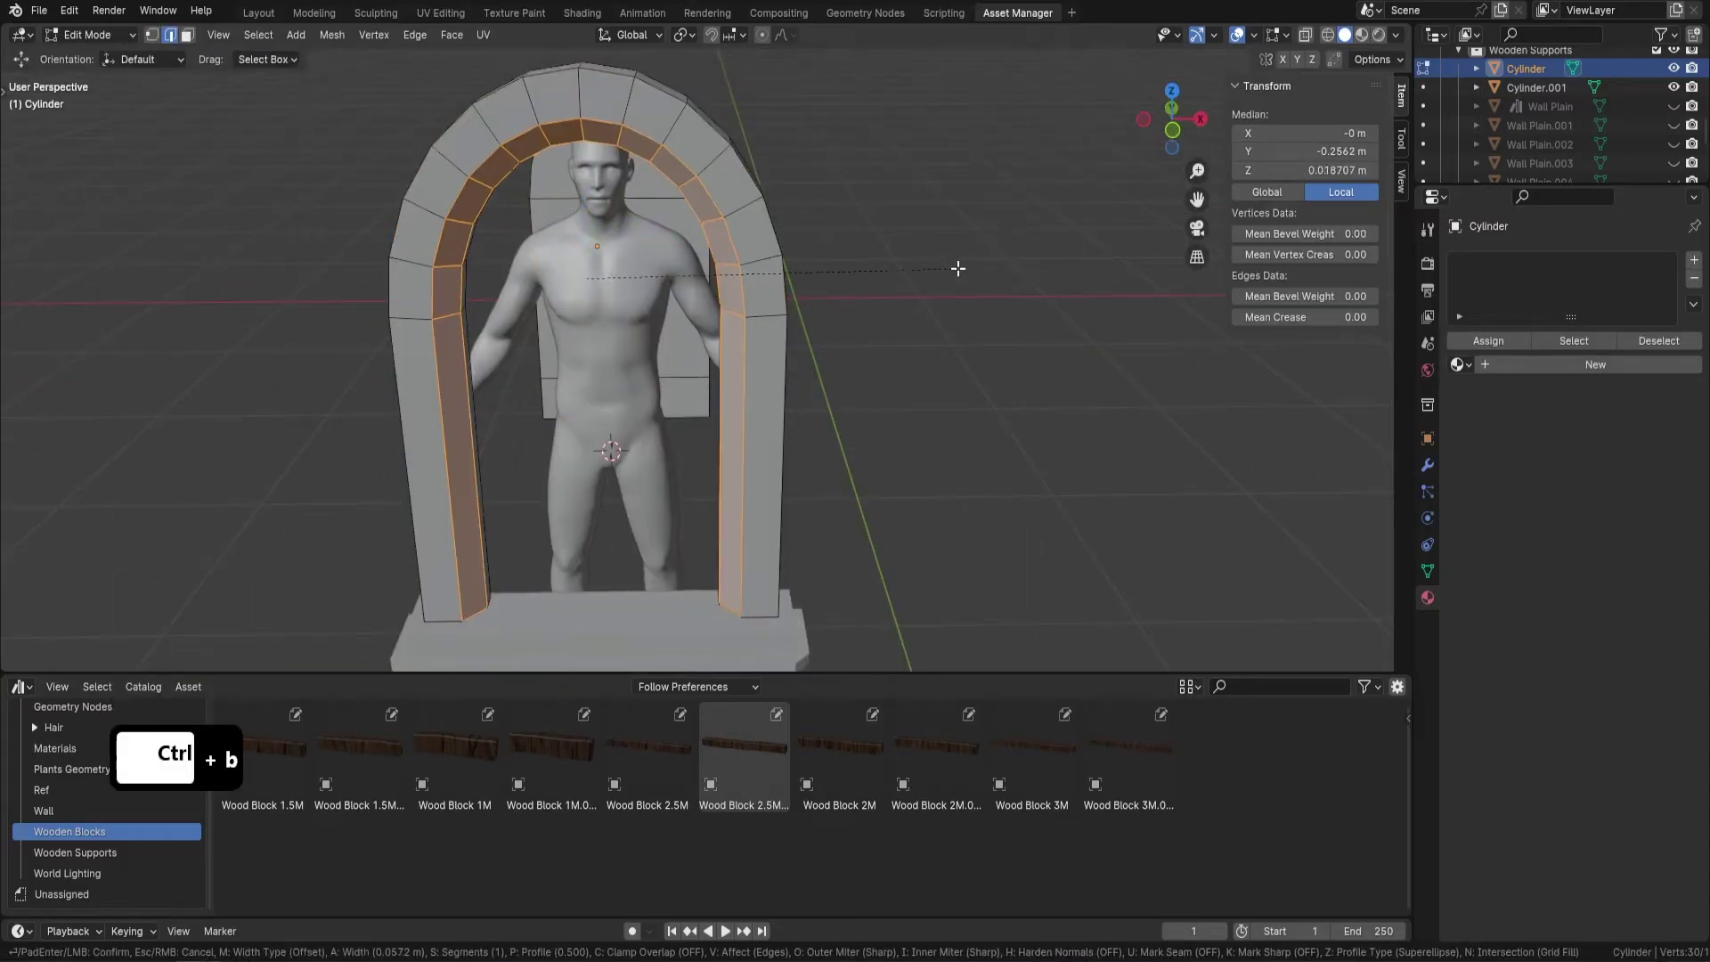
pyautogui.click(960, 268)
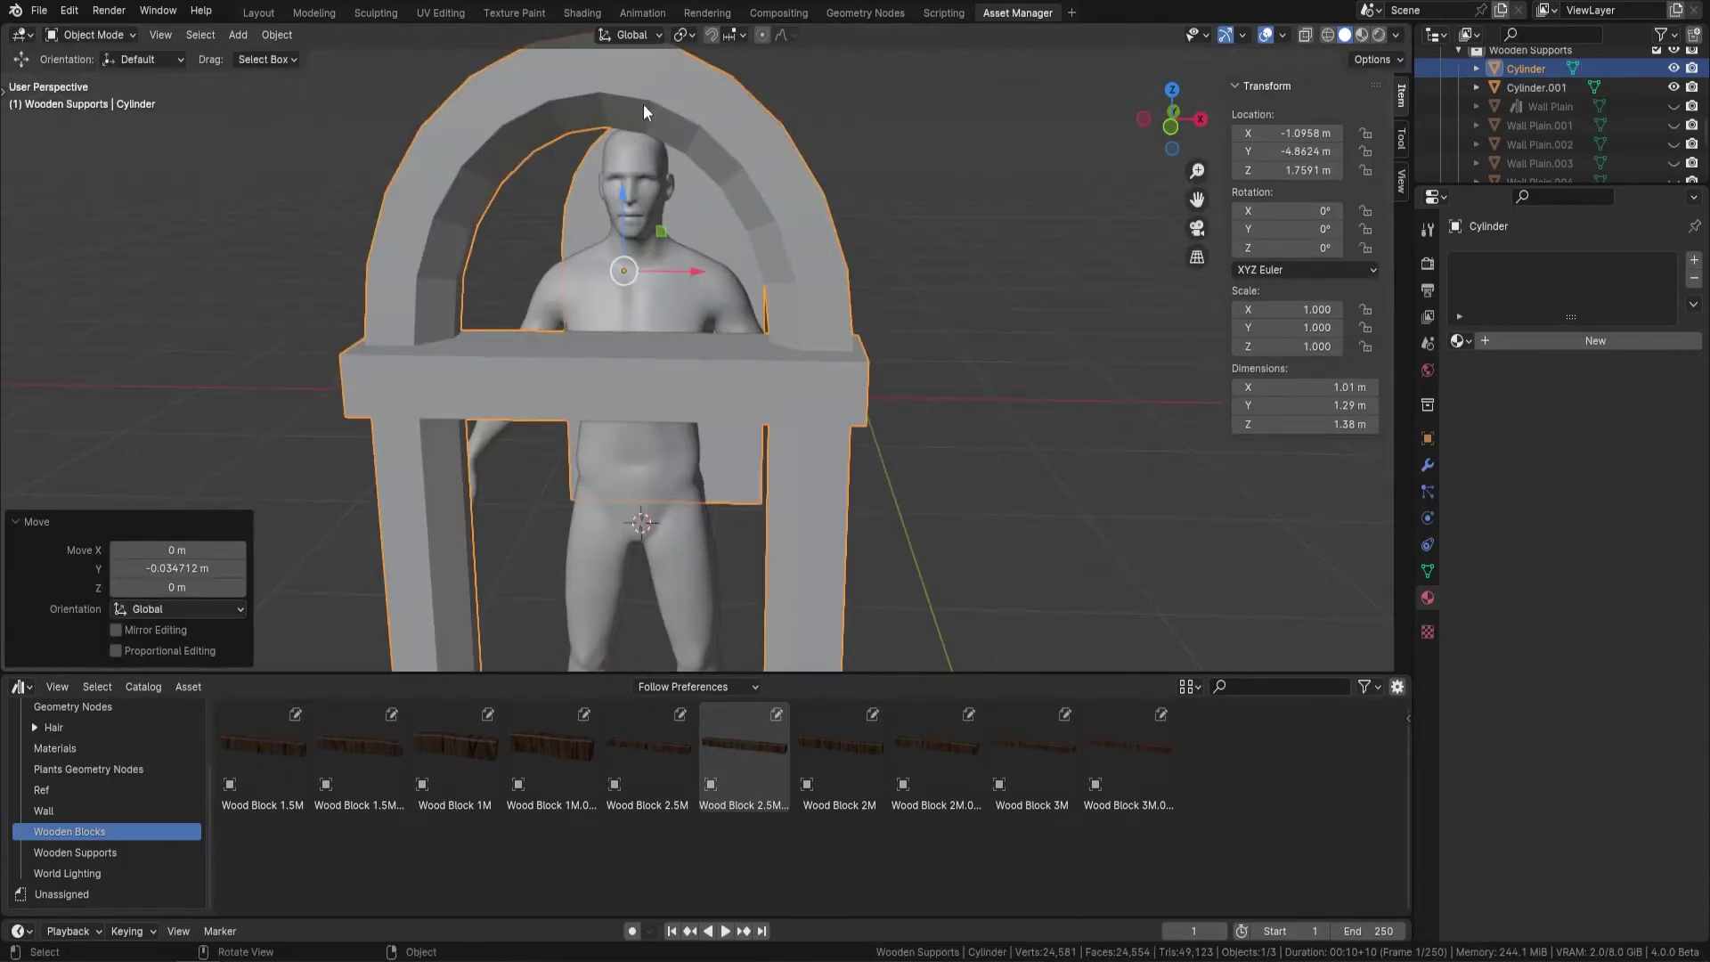
pyautogui.rightClick(929, 148)
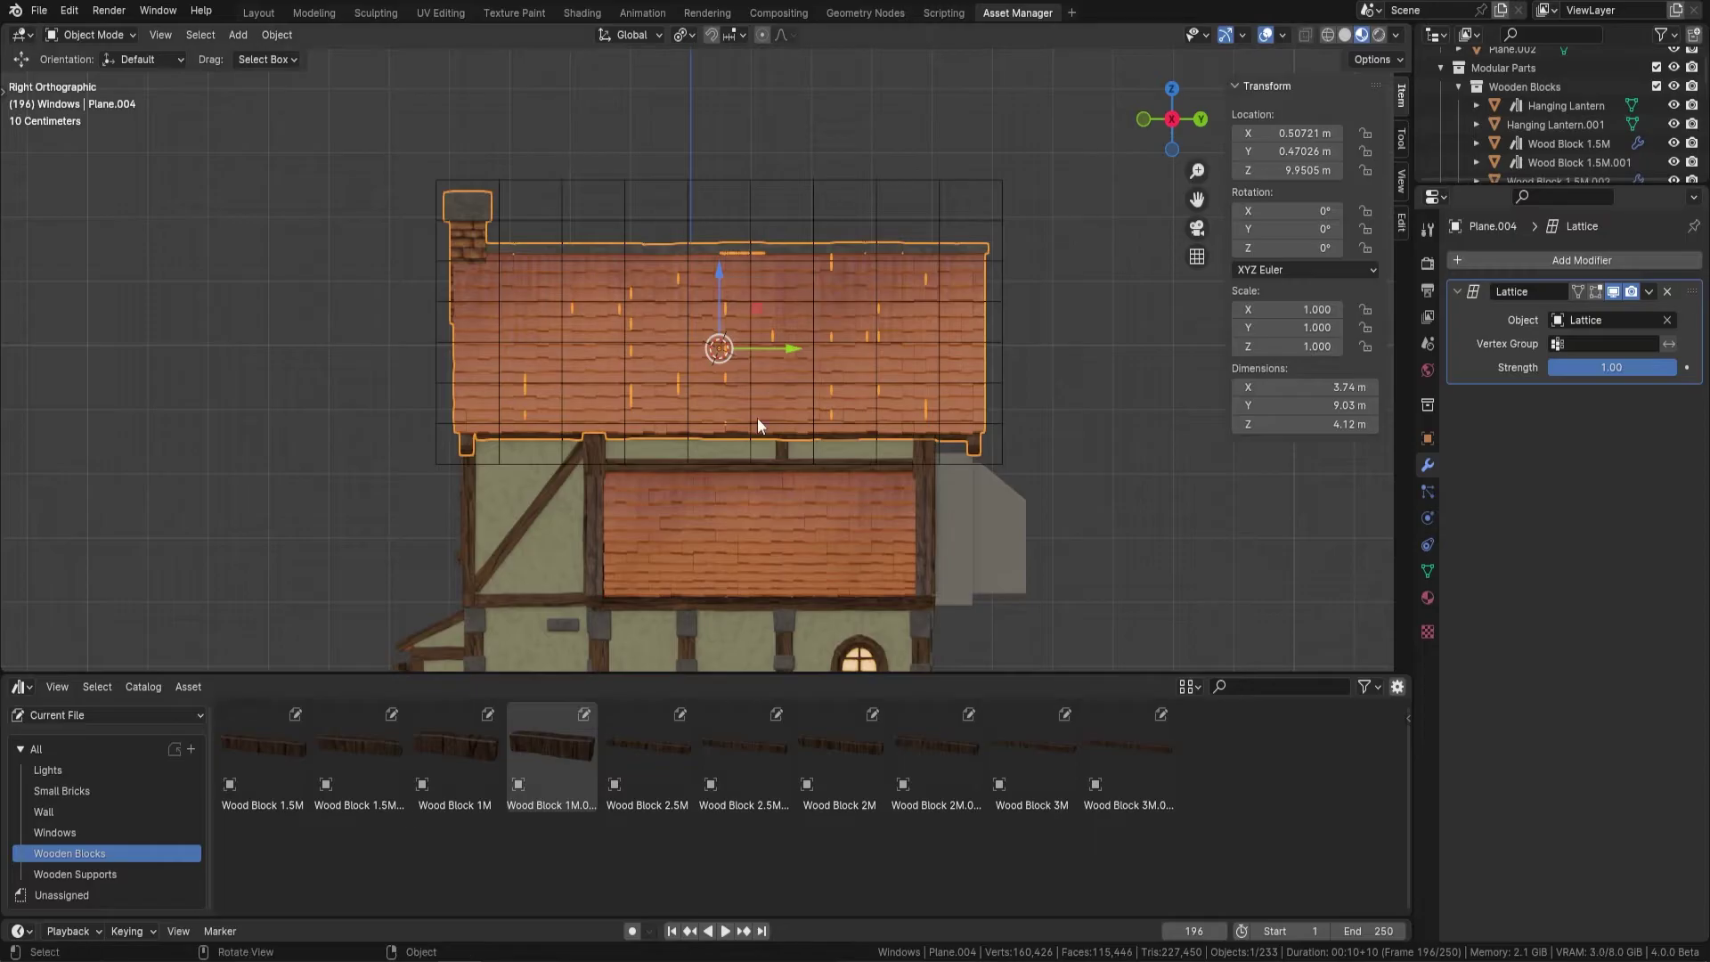
# - Select the middle control points of the main roof's lattice in side view and lower them along Z to sag the roof
pyautogui.moveTo(757, 425); pyautogui.dragTo(679, 324, button='middle')
pyautogui.press('KP_3')
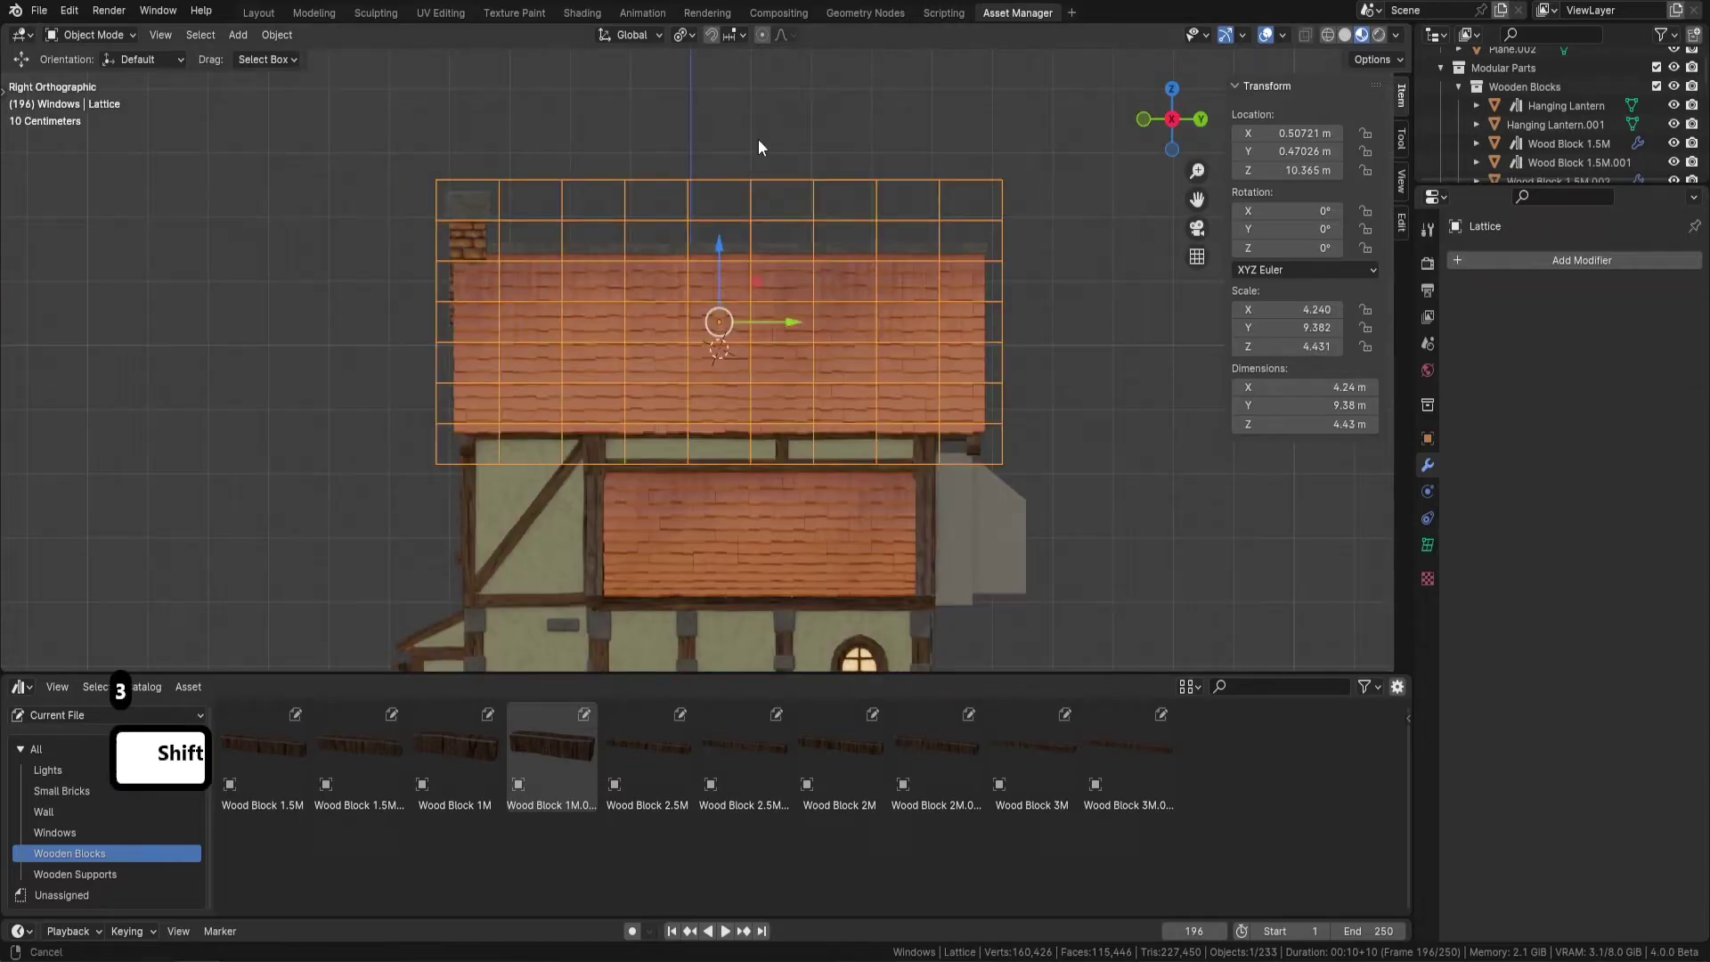
pyautogui.press('Tab')
pyautogui.keyDown('shift'); pyautogui.moveTo(924, 152); pyautogui.dragTo(466, 383); pyautogui.keyUp('shift')
pyautogui.moveTo(466, 382); pyautogui.dragTo(624, 357, button='middle')
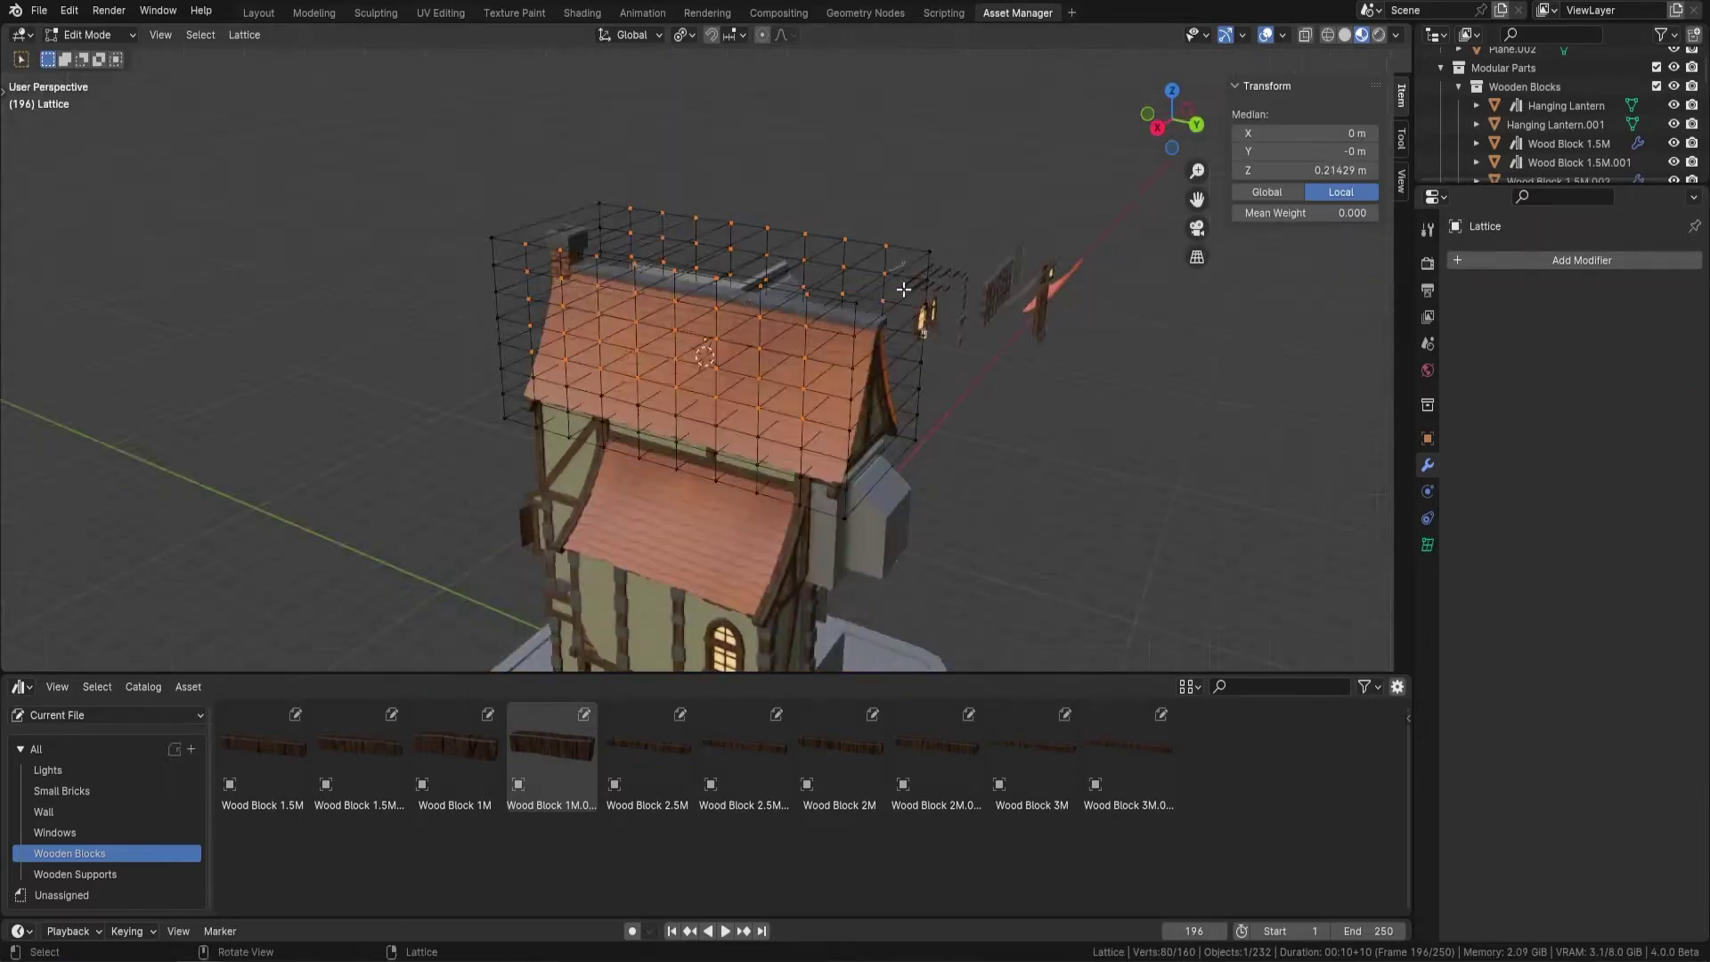
pyautogui.press('KP_3')
pyautogui.scroll(1, 855, 350)
pyautogui.press('g')
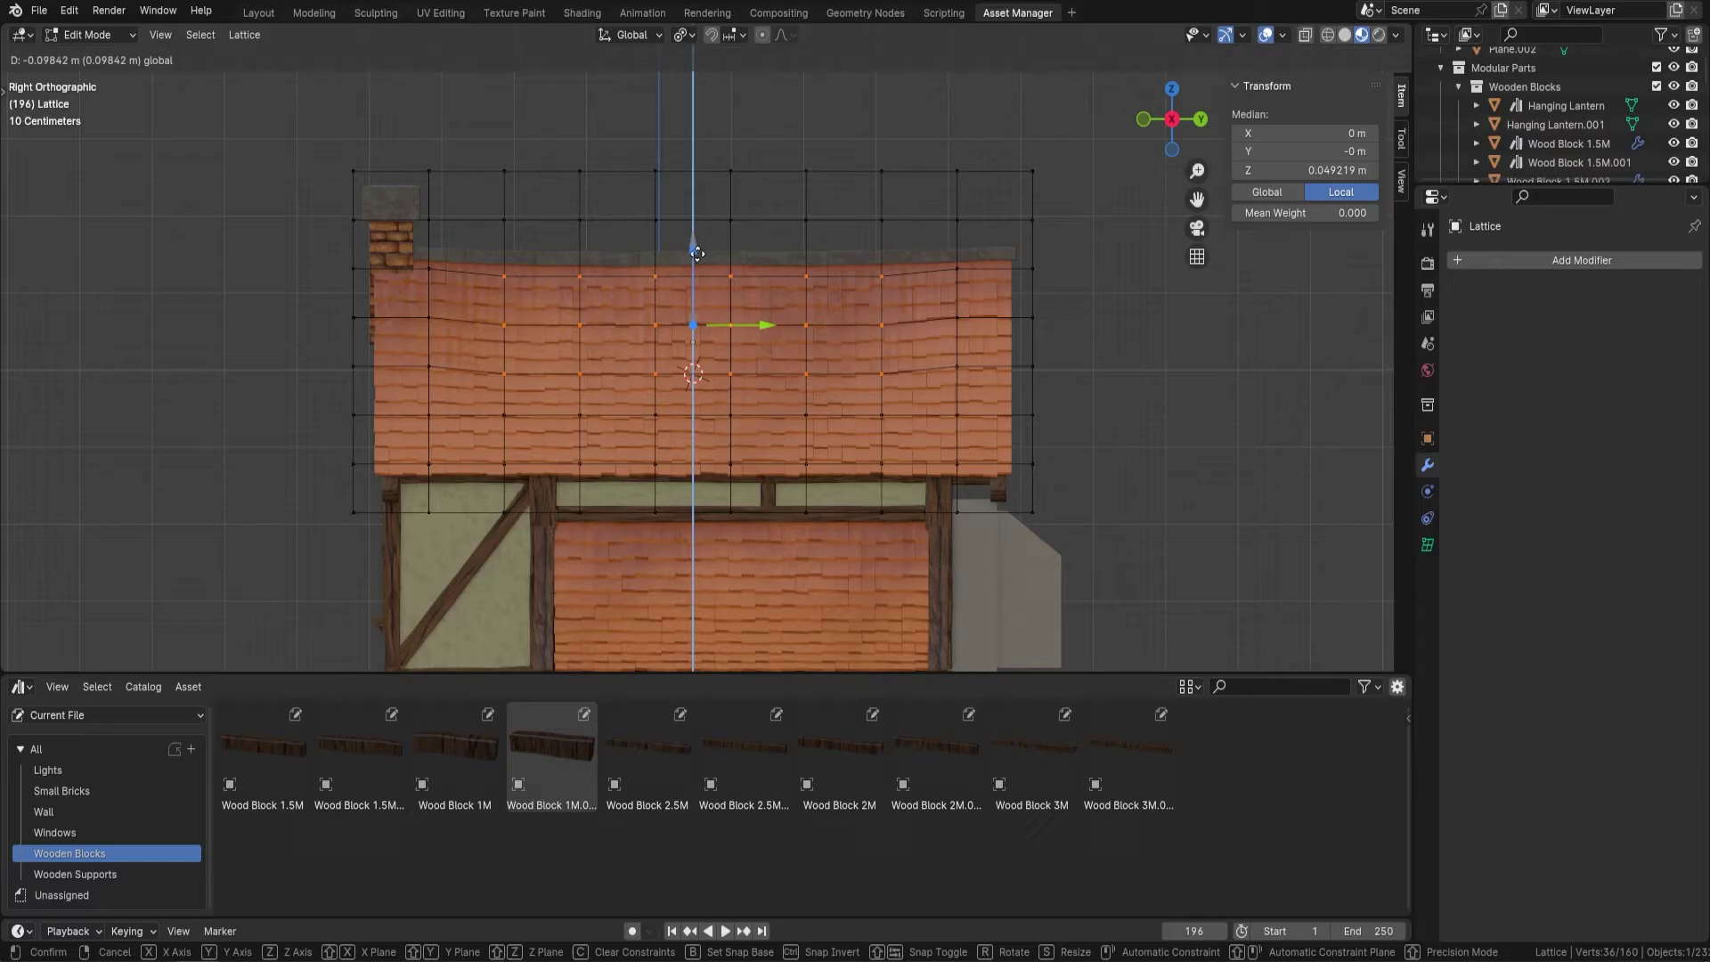
pyautogui.click(891, 268)
# - Raise the lattice point at the end of the roof ridge slightly along Z
pyautogui.click(1032, 258)
pyautogui.press('g')
pyautogui.press('z')
pyautogui.click(1040, 245)
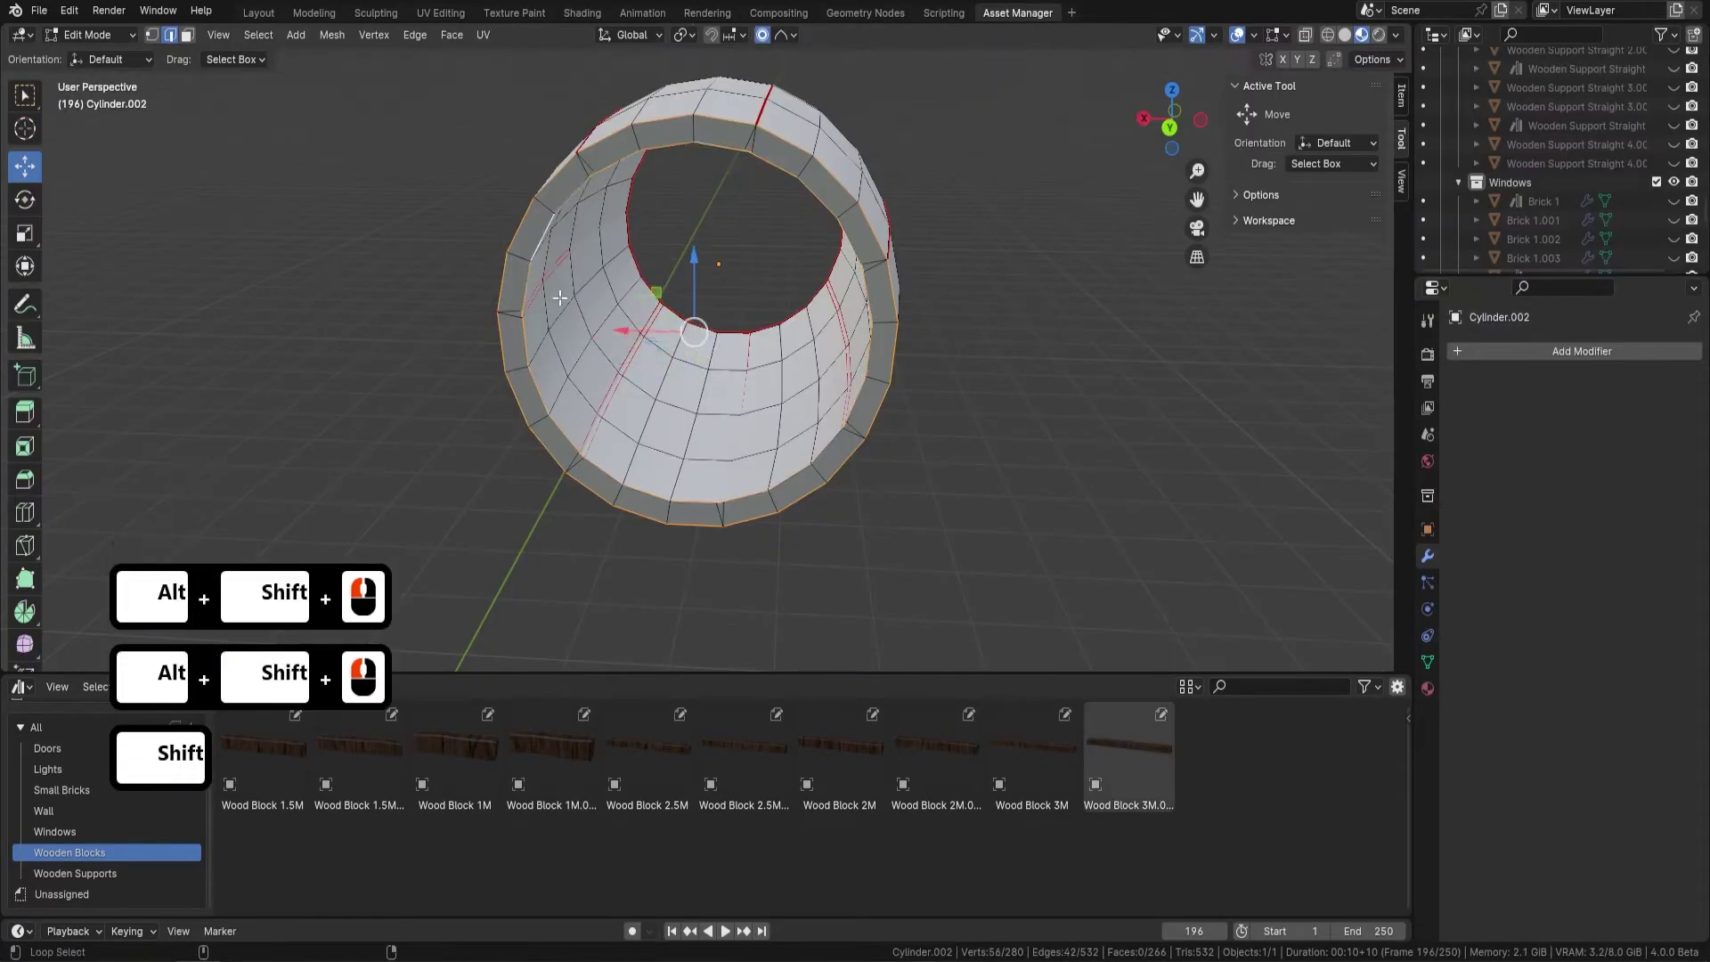
# - Mark seams along the barrel cylinder's lengthwise edge loops to divide it into planks
pyautogui.moveTo(560, 297); pyautogui.dragTo(802, 303, button='middle')
pyautogui.keyDown('shift'); pyautogui.click(855, 312); pyautogui.keyUp('shift')
pyautogui.moveTo(686, 275); pyautogui.dragTo(802, 249, button='middle')
# - Select the barrel's planks by their seams and scale them down slightly along their normal X axis
pyautogui.press('3')
pyautogui.press('l')
pyautogui.press('l')
pyautogui.press('l')
pyautogui.press('l')
pyautogui.press('s')
pyautogui.press('x')
pyautogui.press('x')
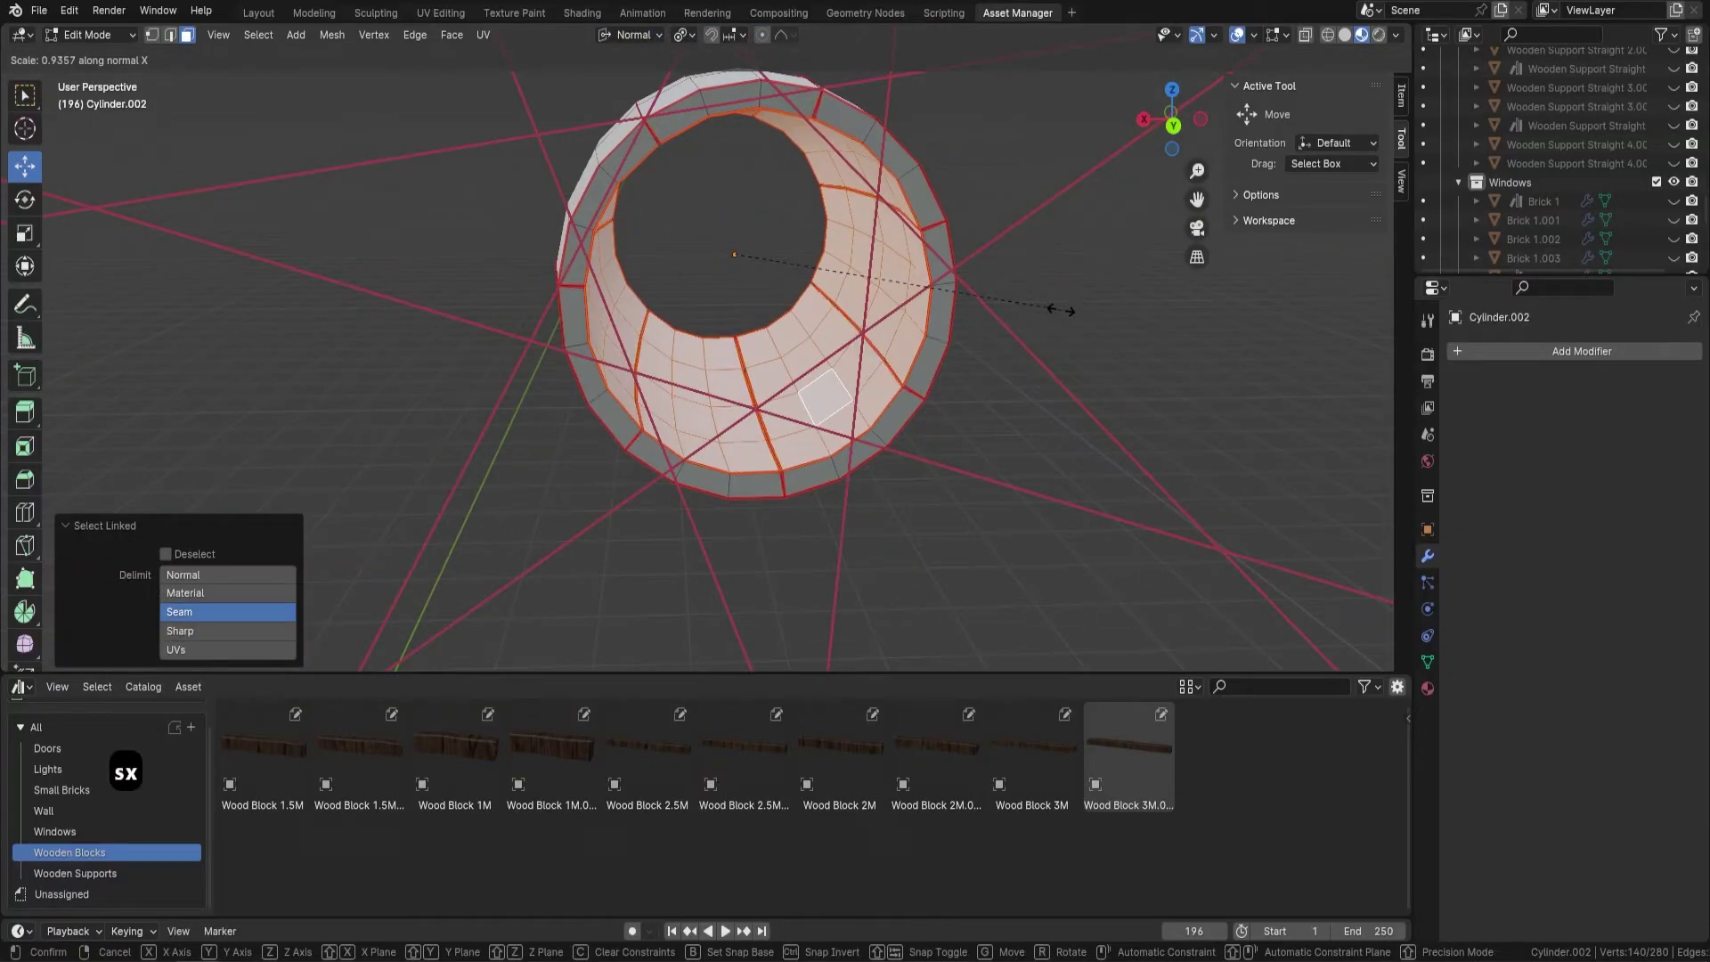
pyautogui.click(1025, 219)
pyautogui.press('Tab')
pyautogui.click(332, 35)
pyautogui.doubleClick(706, 216)
pyautogui.keyDown('ctrl'); pyautogui.click(688, 165); pyautogui.keyUp('ctrl')
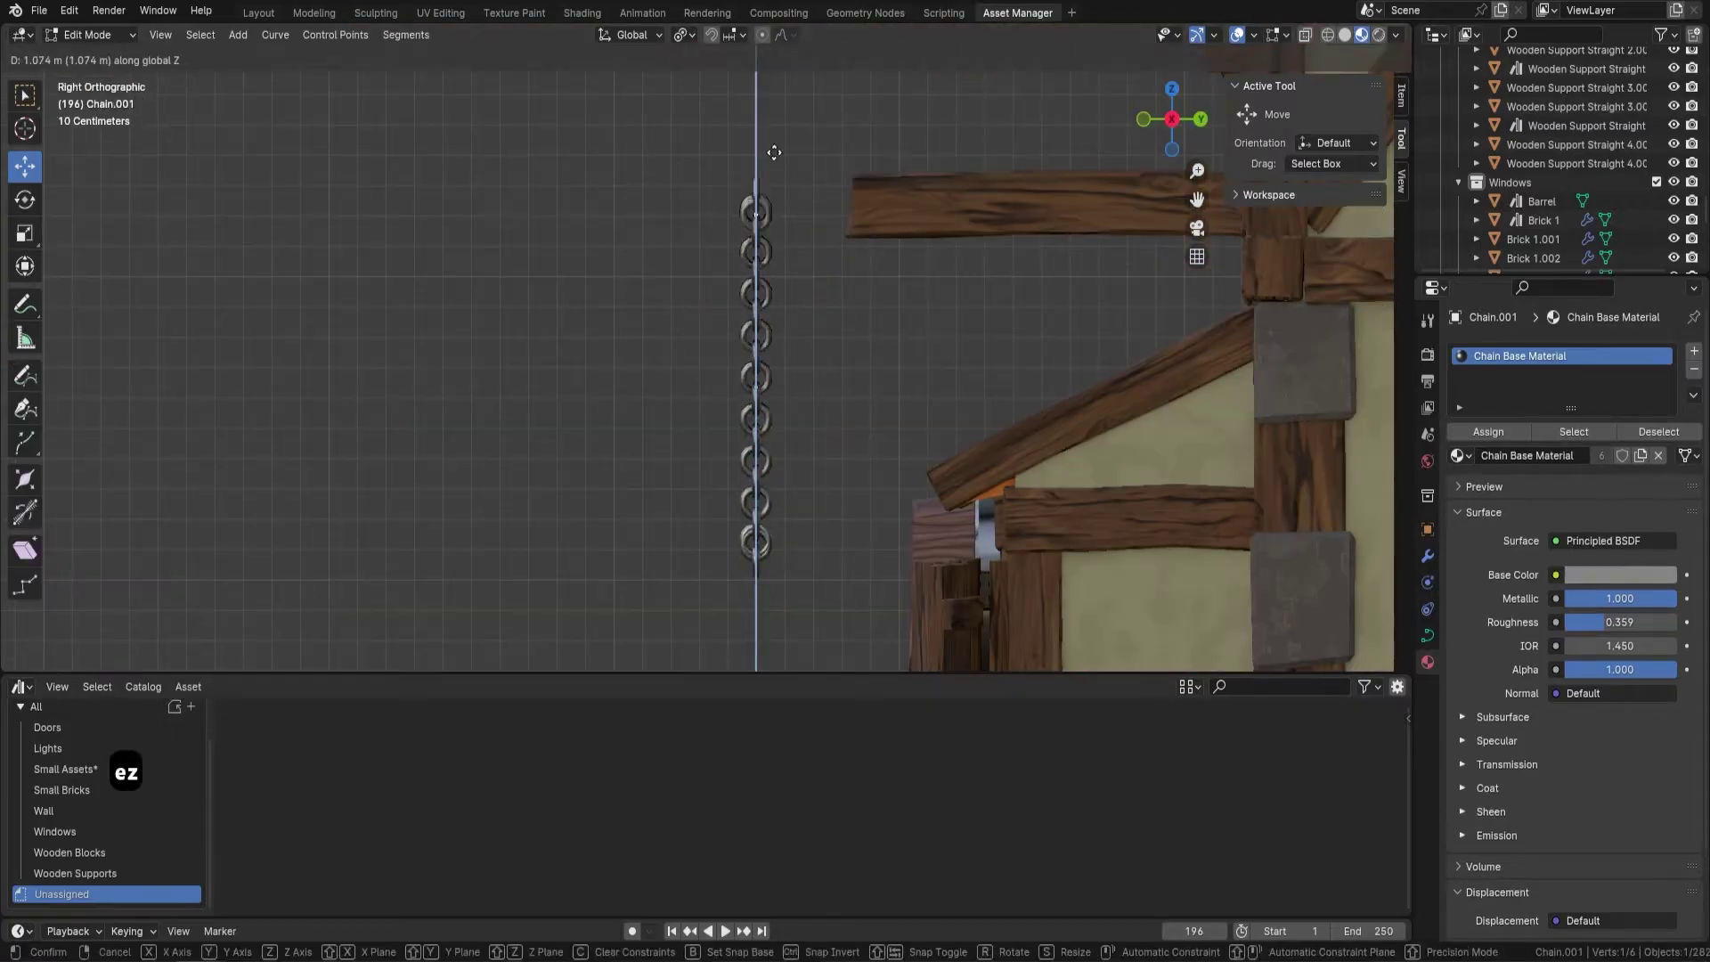
# - Finish editing the chain curve and duplicate the chain about 0.65 m along negative Y, over the hanging barrel's outer metal hoop
pyautogui.press('Tab')
pyautogui.hotkey('shift', 'd')
pyautogui.press('y')
pyautogui.moveTo(1001, 386); pyautogui.dragTo(944, 248, button='middle')
pyautogui.press('Return')
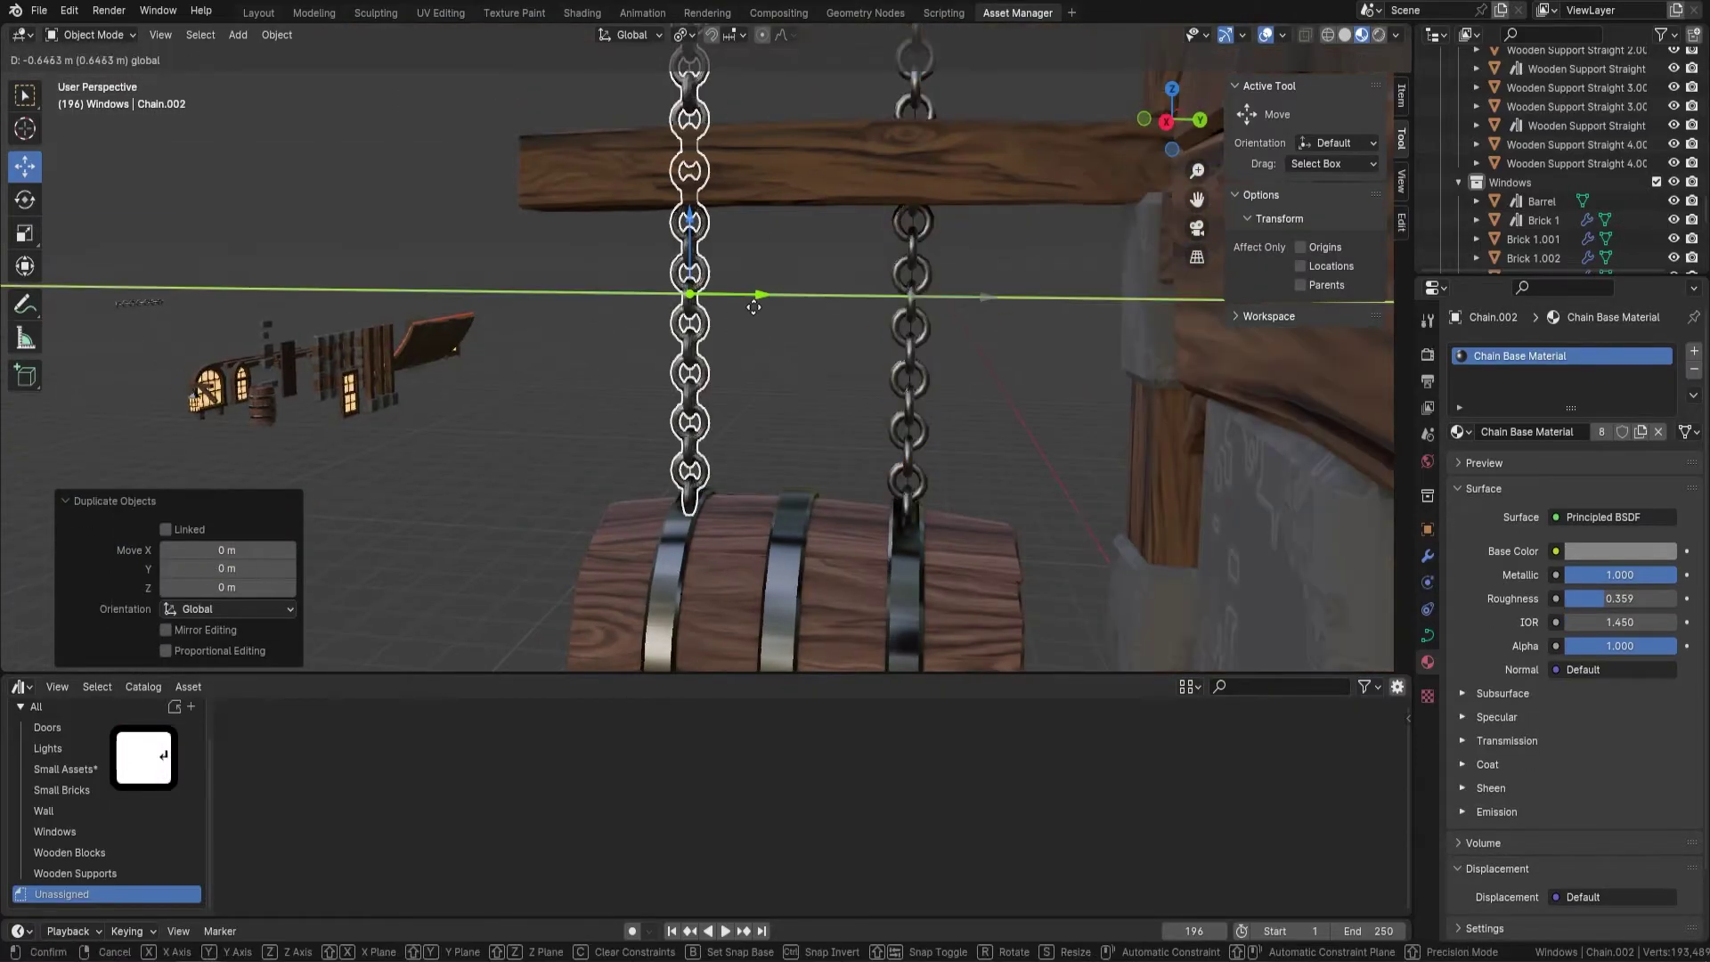
pyautogui.click(753, 306)
pyautogui.moveTo(753, 306); pyautogui.dragTo(801, 267, button='middle')
# - Rotate the hanging barrel -1.6° about X and shift the duplicated chain about 0.012 m along Y
pyautogui.click(864, 480)
pyautogui.keyDown('shift'); pyautogui.moveTo(863, 480); pyautogui.dragTo(802, 392, button='middle'); pyautogui.keyUp('shift')
pyautogui.press('r')
pyautogui.click(802, 392)
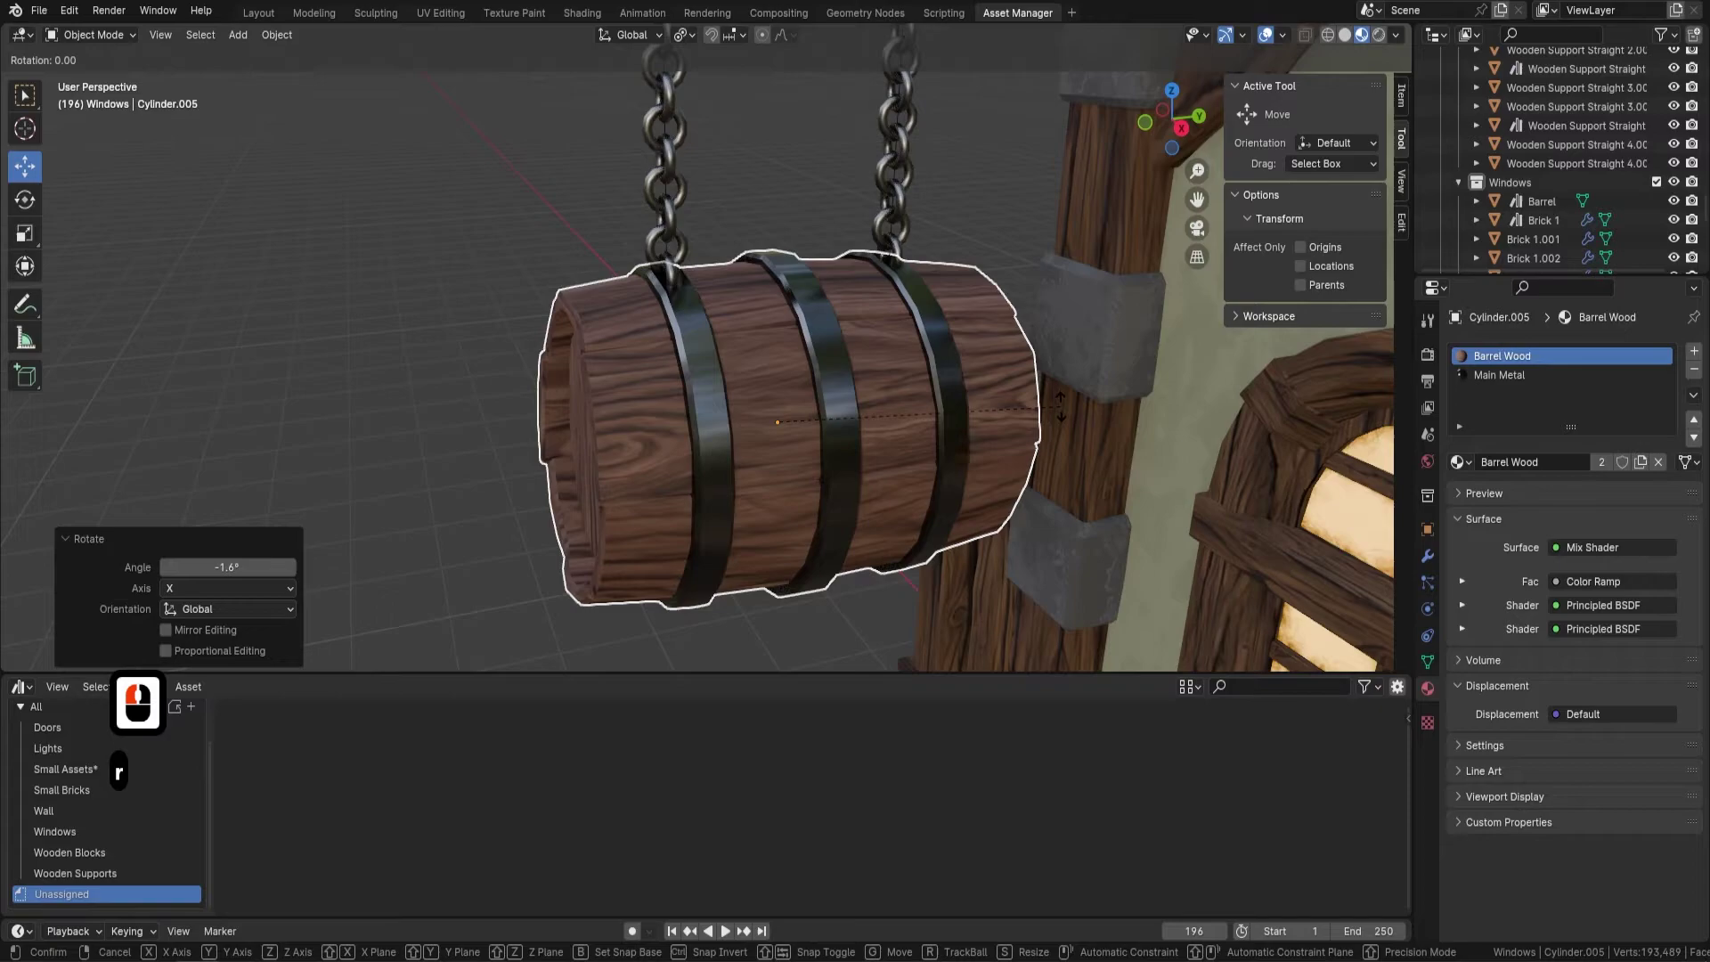
pyautogui.scroll(-5, 684, 341)
pyautogui.scroll(6, 684, 342)
pyautogui.click(685, 341)
pyautogui.keyDown('shift'); pyautogui.moveTo(684, 341); pyautogui.dragTo(668, 267, button='middle'); pyautogui.keyUp('shift')
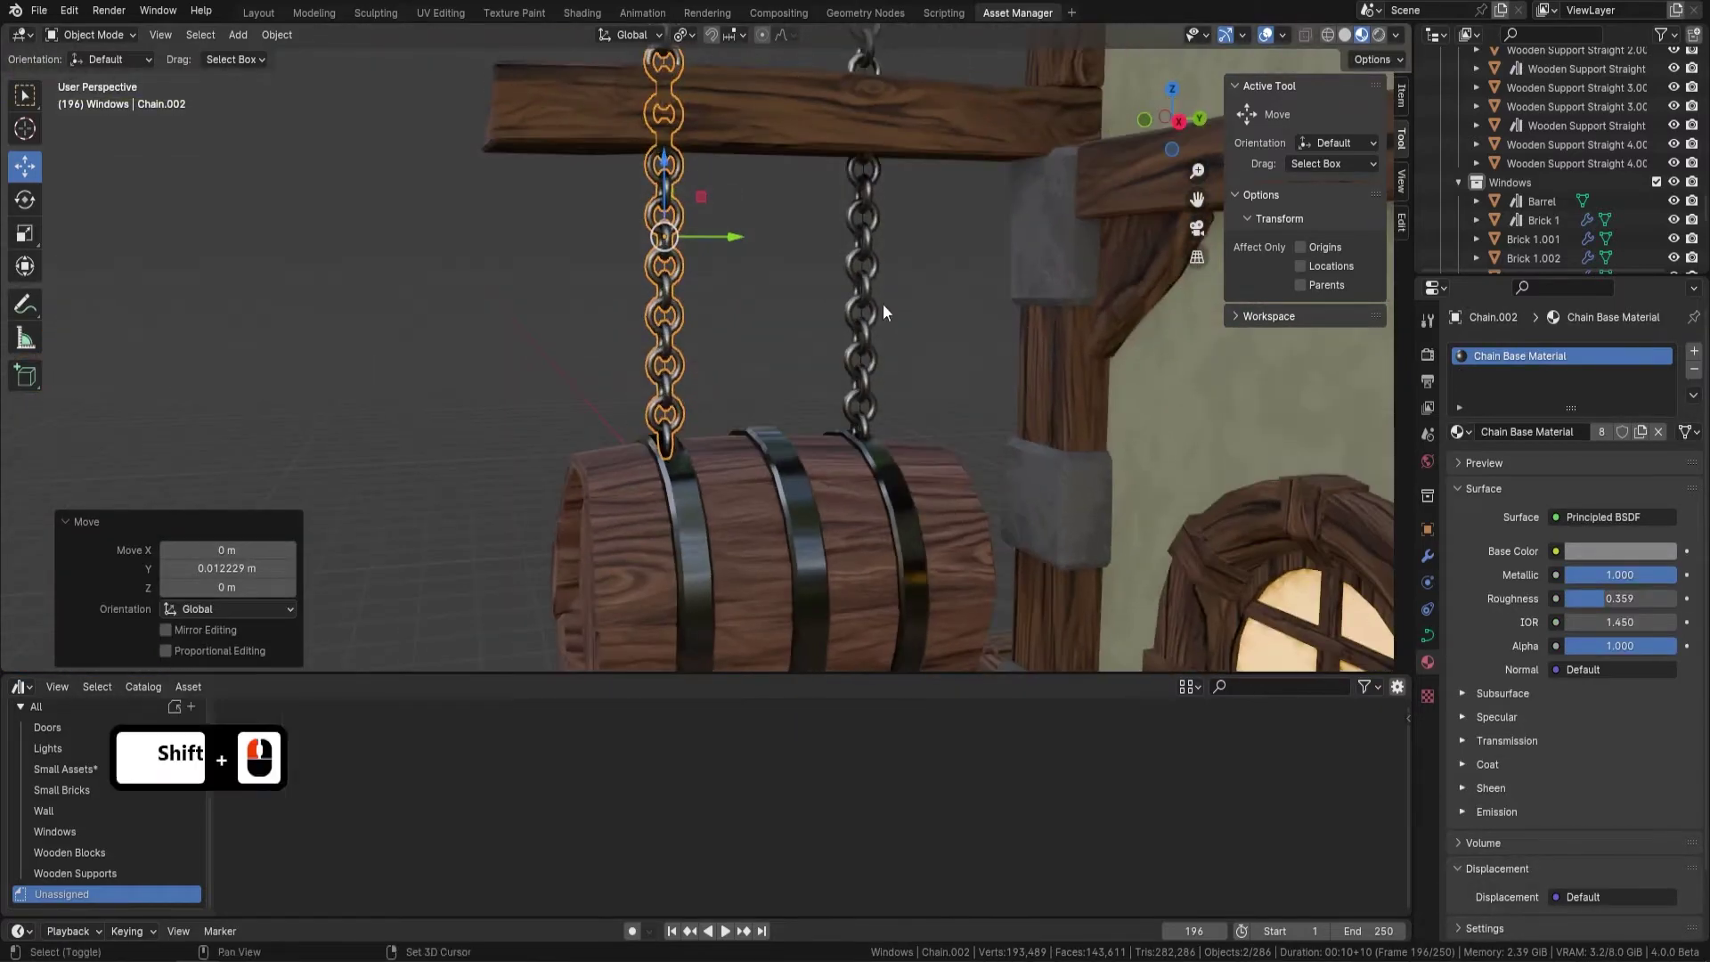
# - Randomize the vertices of the stone curb around the building slightly for an uneven look
pyautogui.press('Tab')
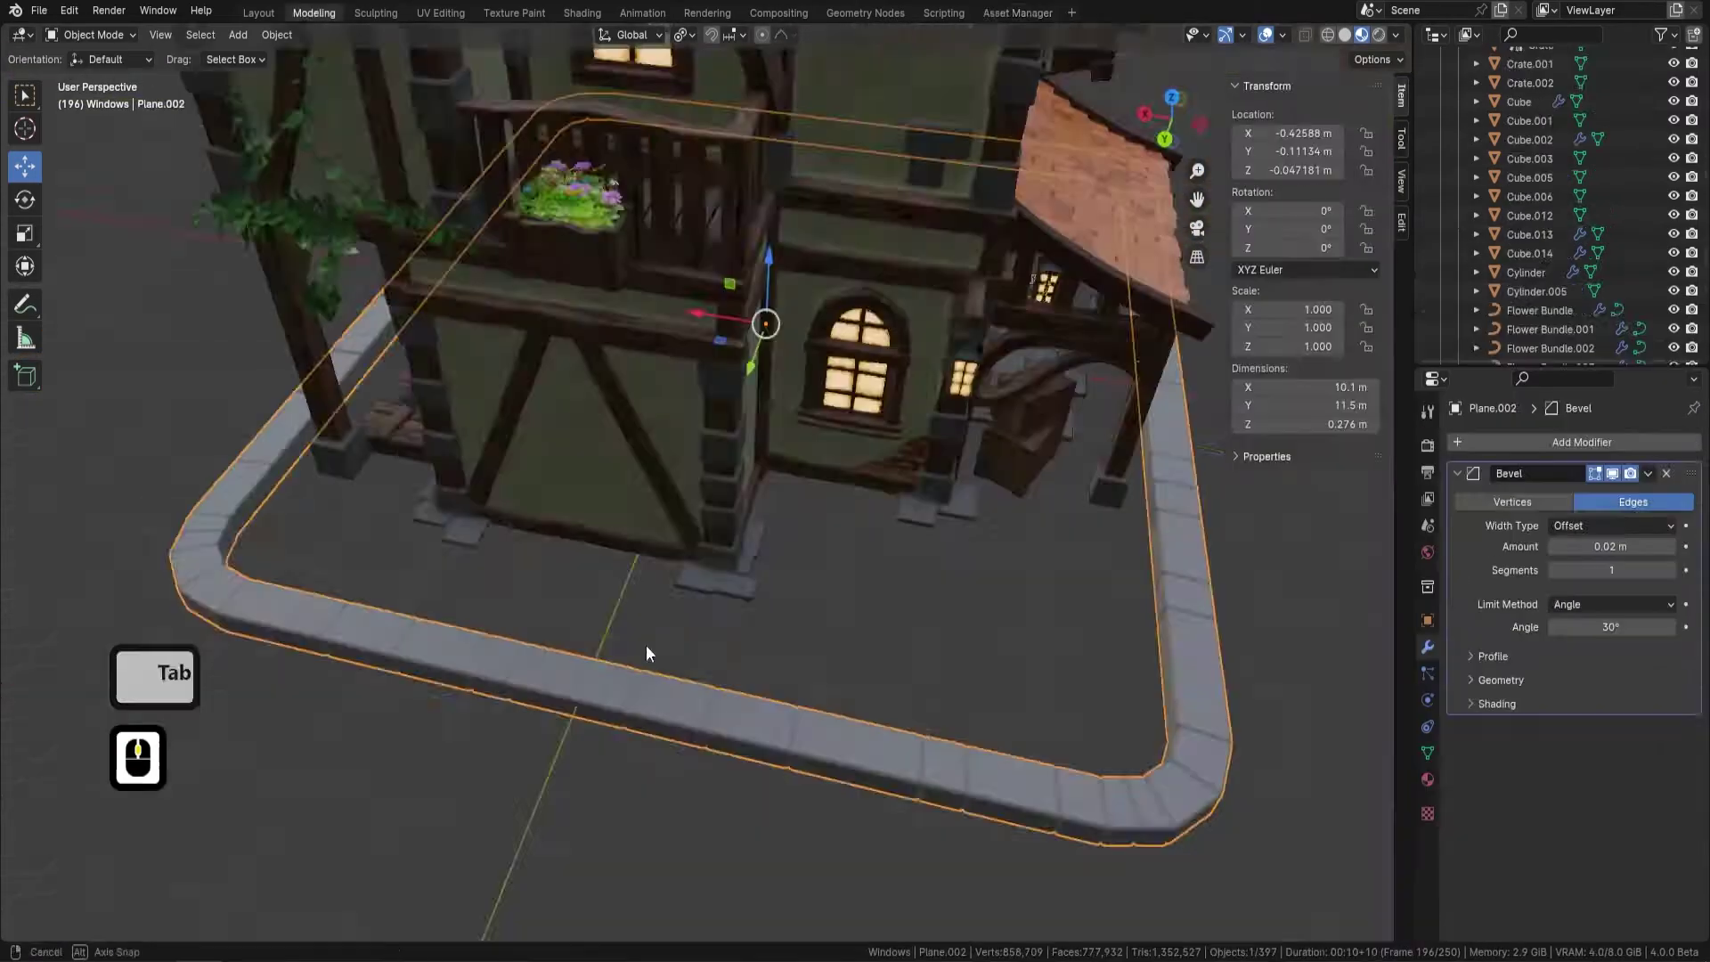
pyautogui.moveTo(645, 645); pyautogui.dragTo(722, 376, button='middle')
pyautogui.click(331, 34)
pyautogui.press('Tab')
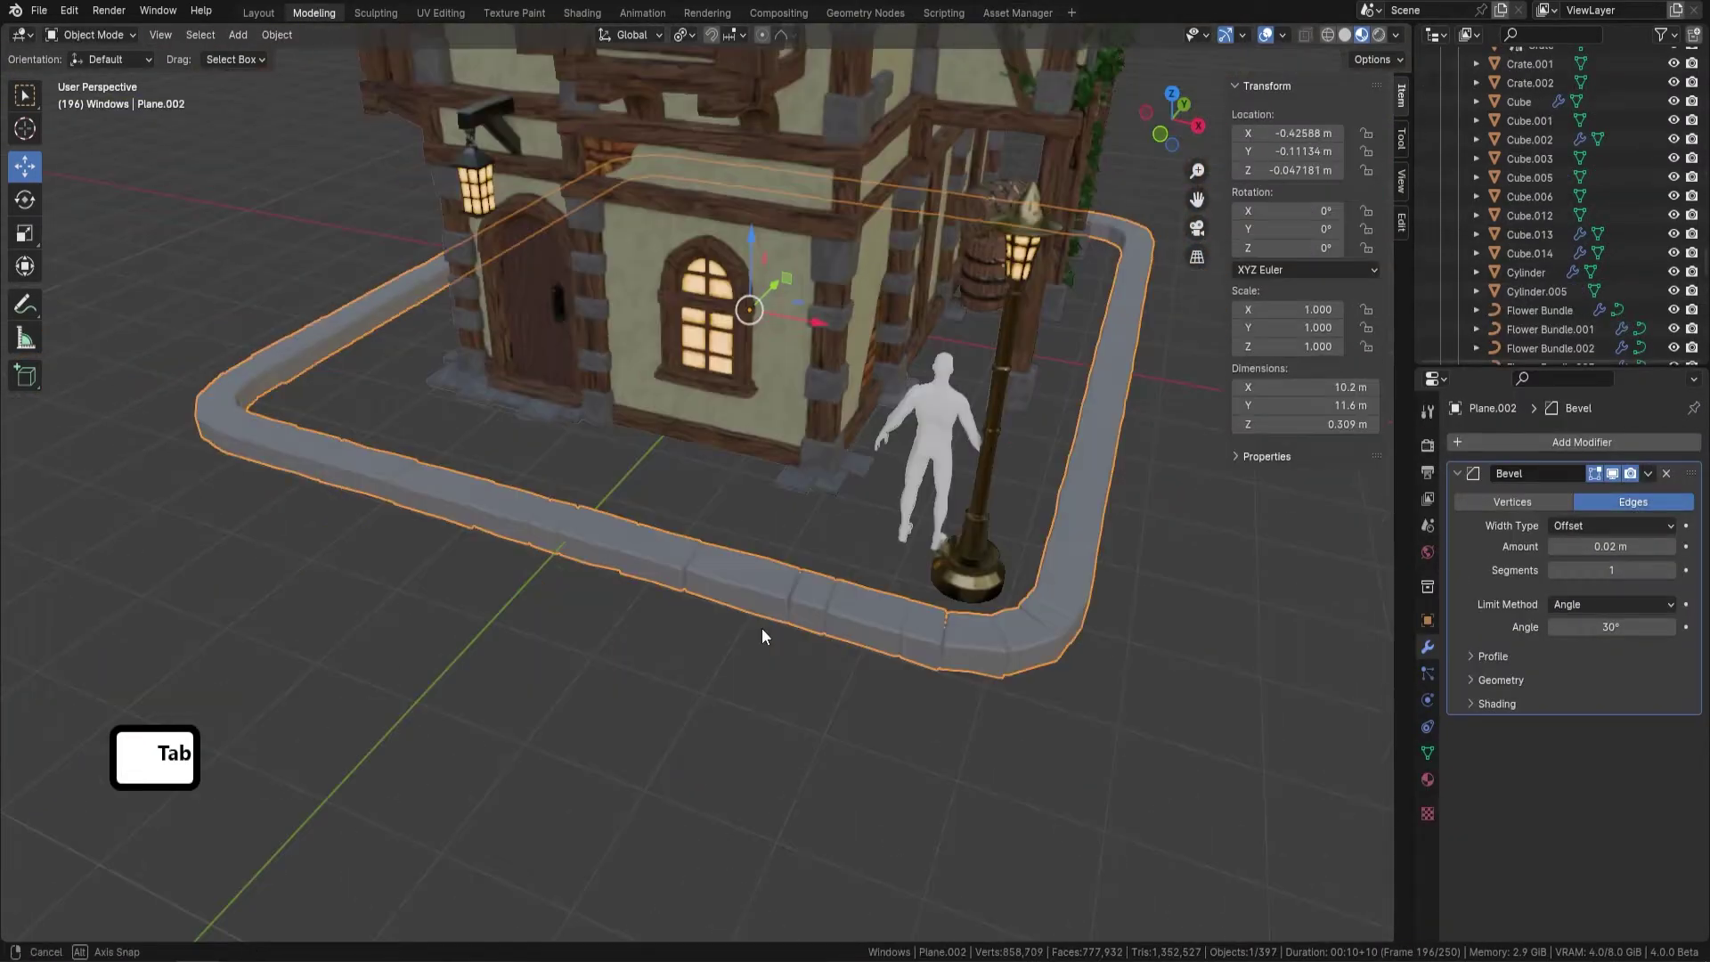
# - Edit the stone curb's mesh with X-ray display and select all of its geometry
pyautogui.keyDown('shift'); pyautogui.moveTo(762, 628); pyautogui.dragTo(771, 424, button='middle'); pyautogui.keyUp('shift')
pyautogui.press('Tab')
pyautogui.hotkey('alt', 'z')
pyautogui.press('a')
pyautogui.press('a')
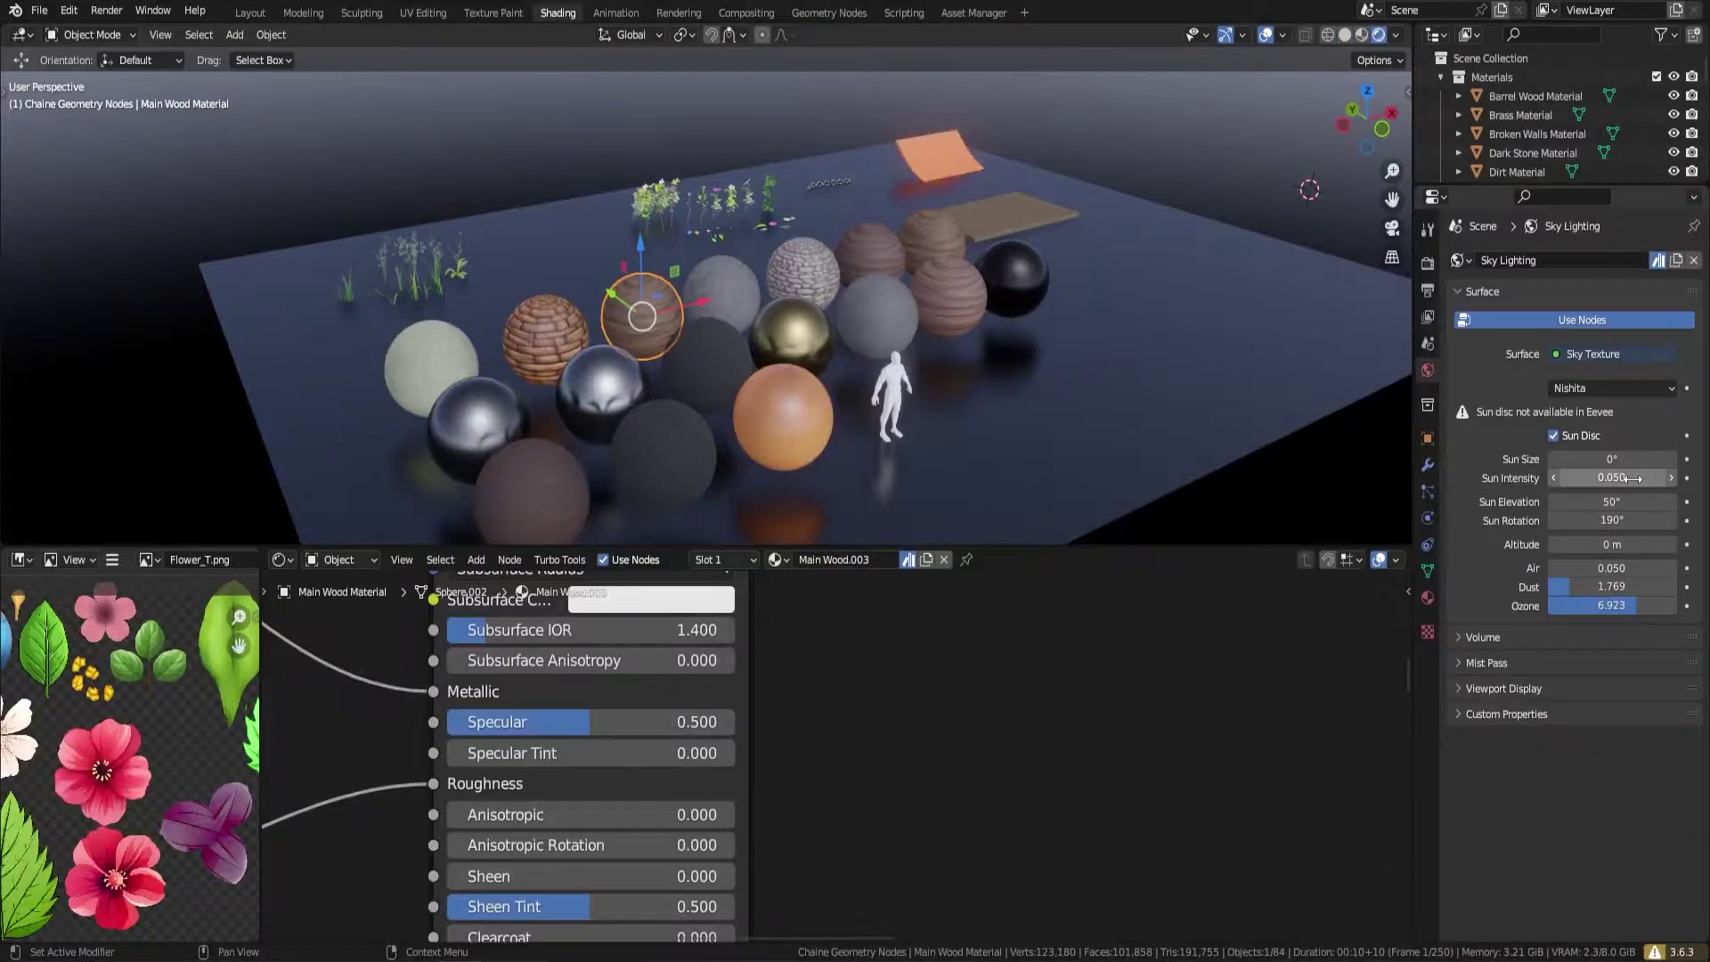
# - Move the white stop of the Main Wood material's Color Ramp to position 0.777
pyautogui.moveTo(677, 357); pyautogui.dragTo(900, 381, button='middle')
pyautogui.press('Home')
pyautogui.scroll(5, 675, 686)
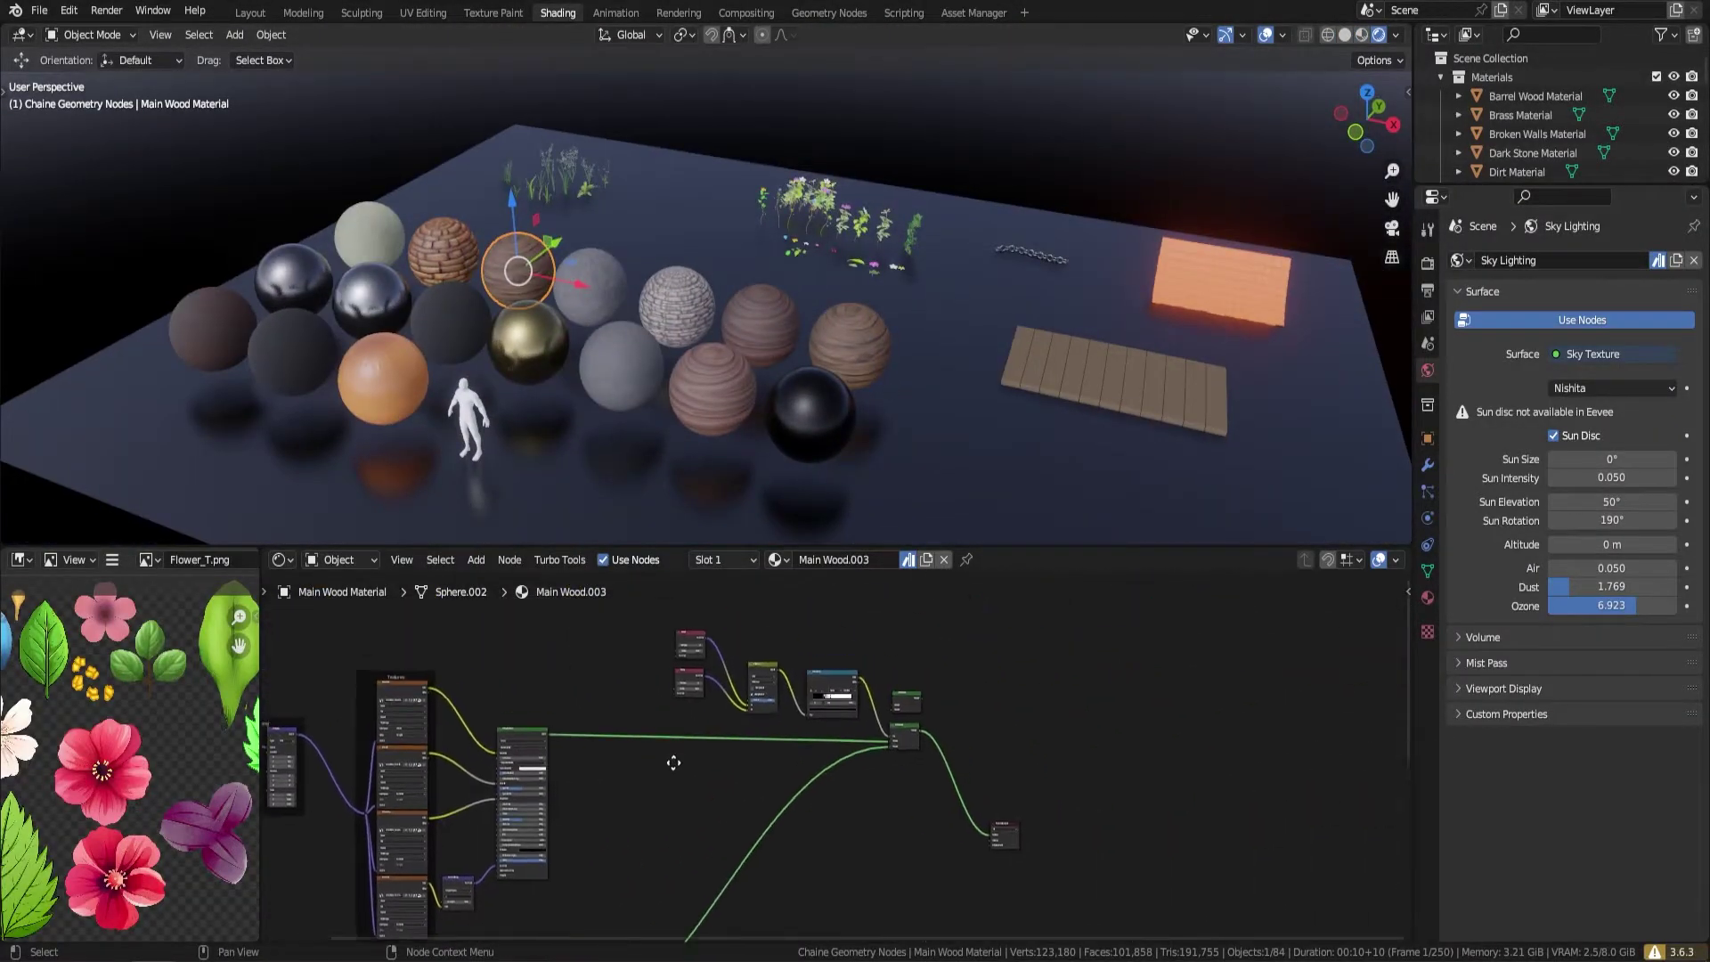
pyautogui.scroll(1, 833, 757)
pyautogui.moveTo(874, 819); pyautogui.dragTo(922, 825)
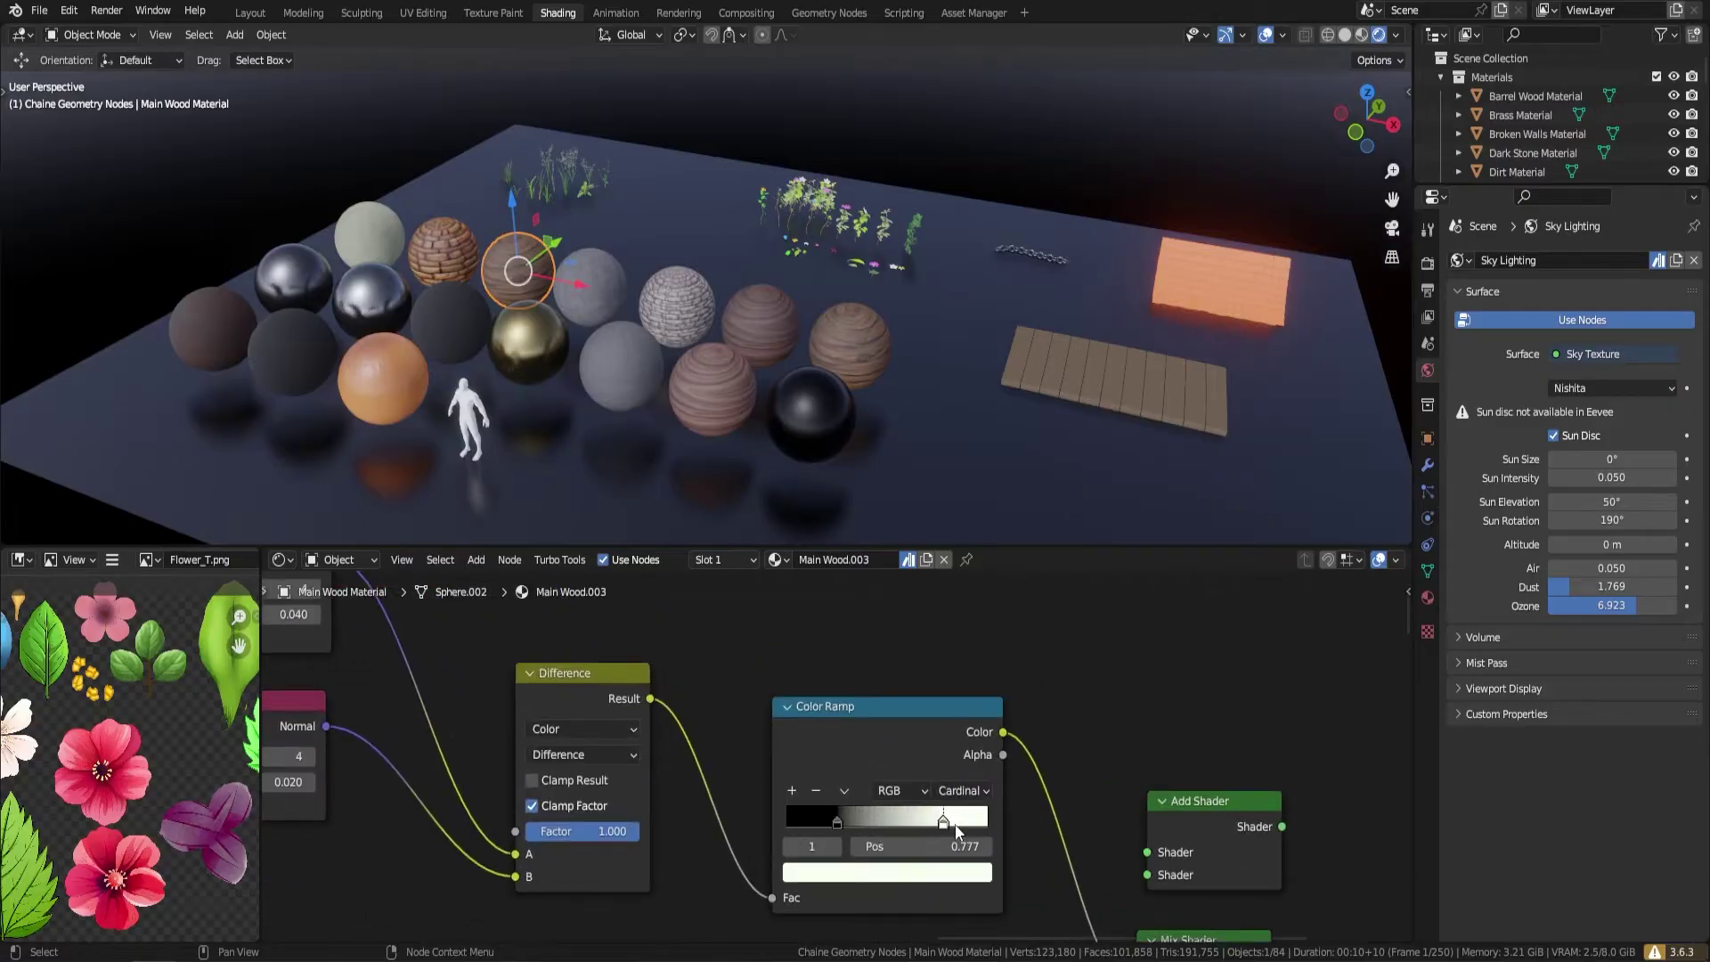
# - Examine the shader node setups of the Brass and Broken Walls materials and a neighbouring material sphere
pyautogui.click(527, 341)
pyautogui.press('Home')
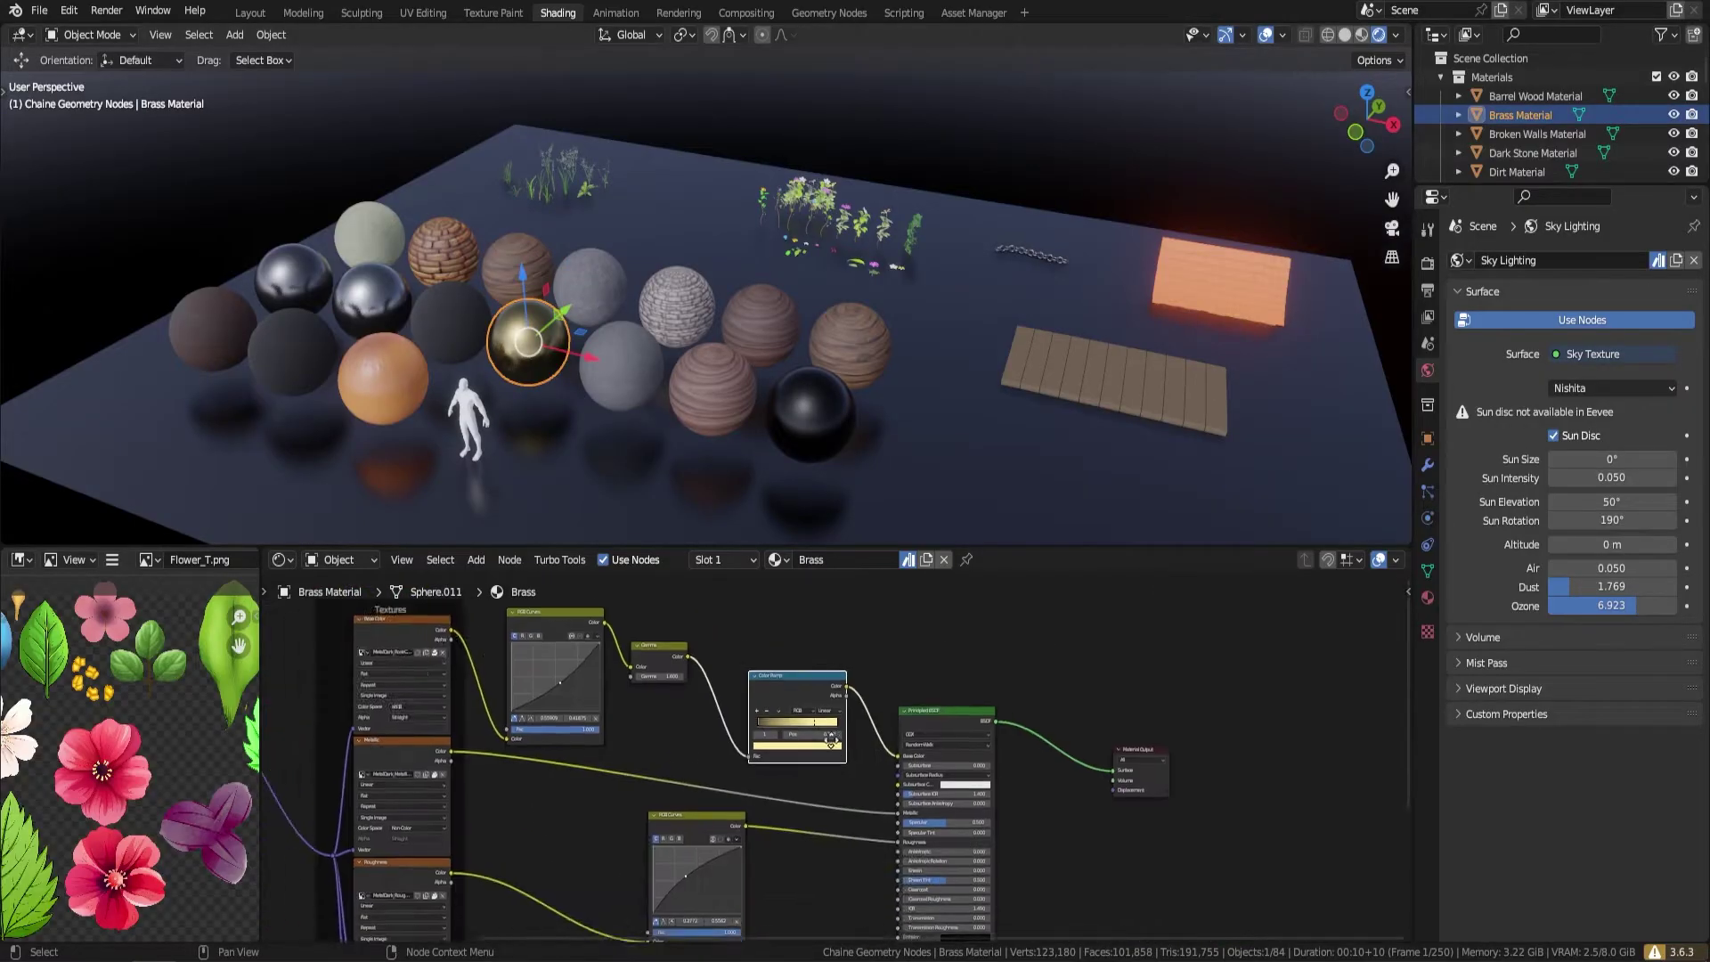
pyautogui.scroll(2, 788, 766)
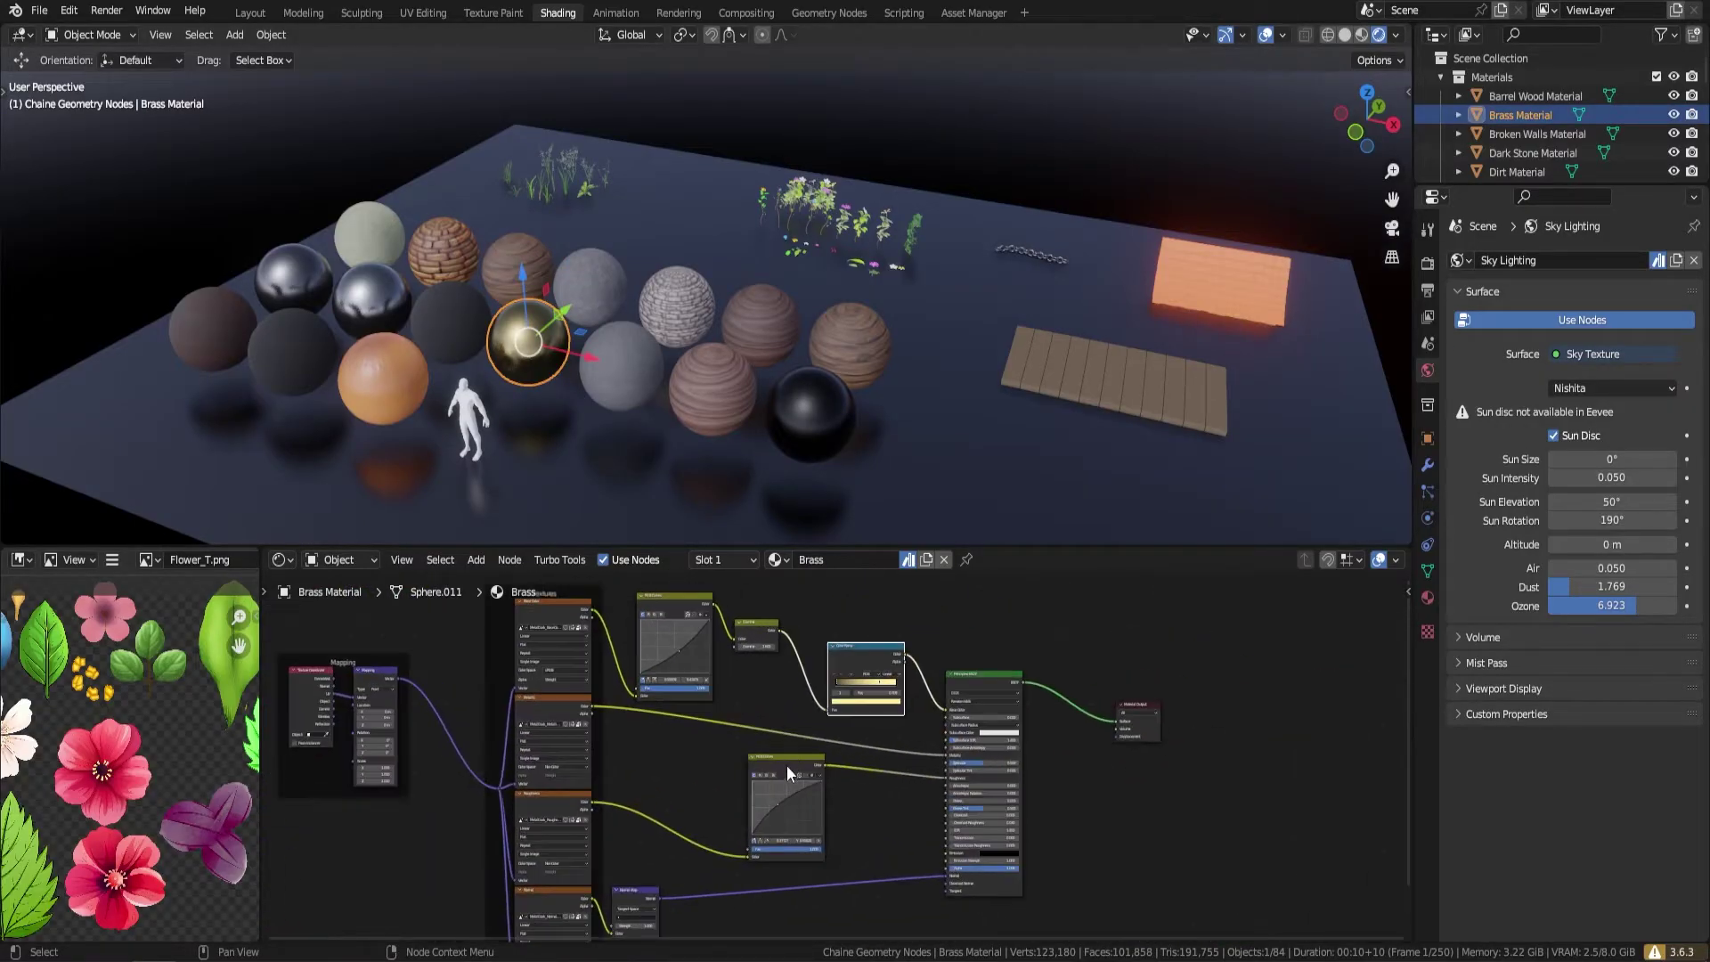
pyautogui.click(447, 244)
pyautogui.moveTo(837, 688); pyautogui.dragTo(757, 696, button='middle')
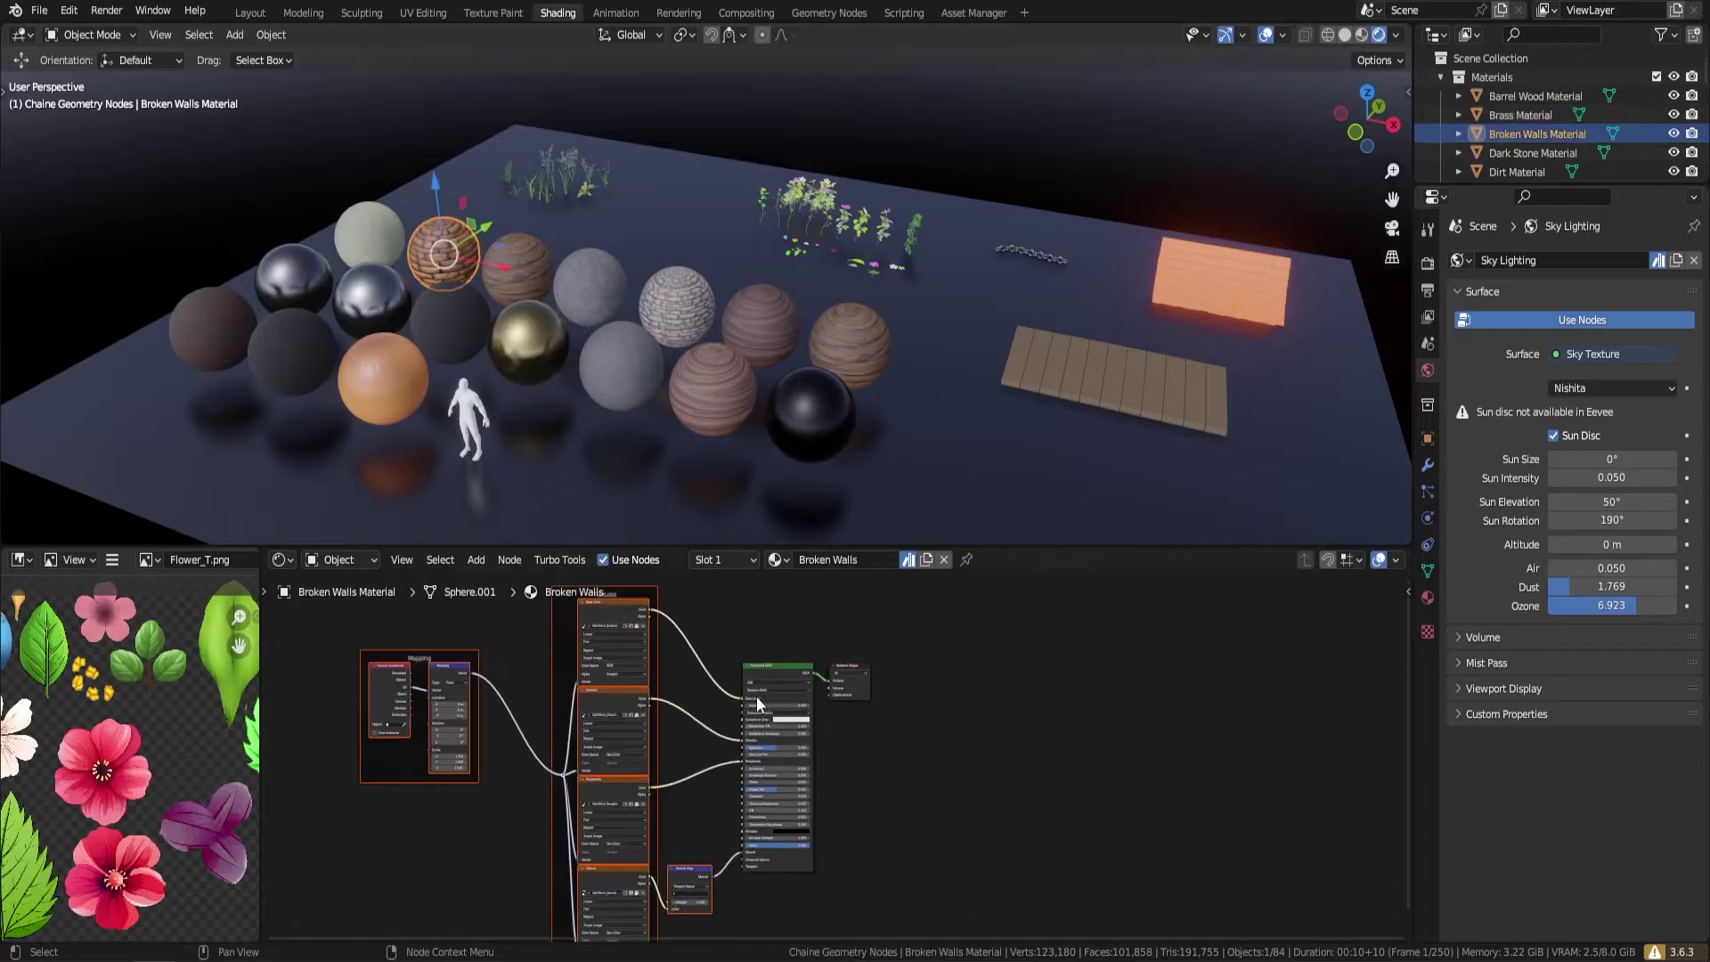
pyautogui.click(700, 337)
pyautogui.scroll(5, 773, 747)
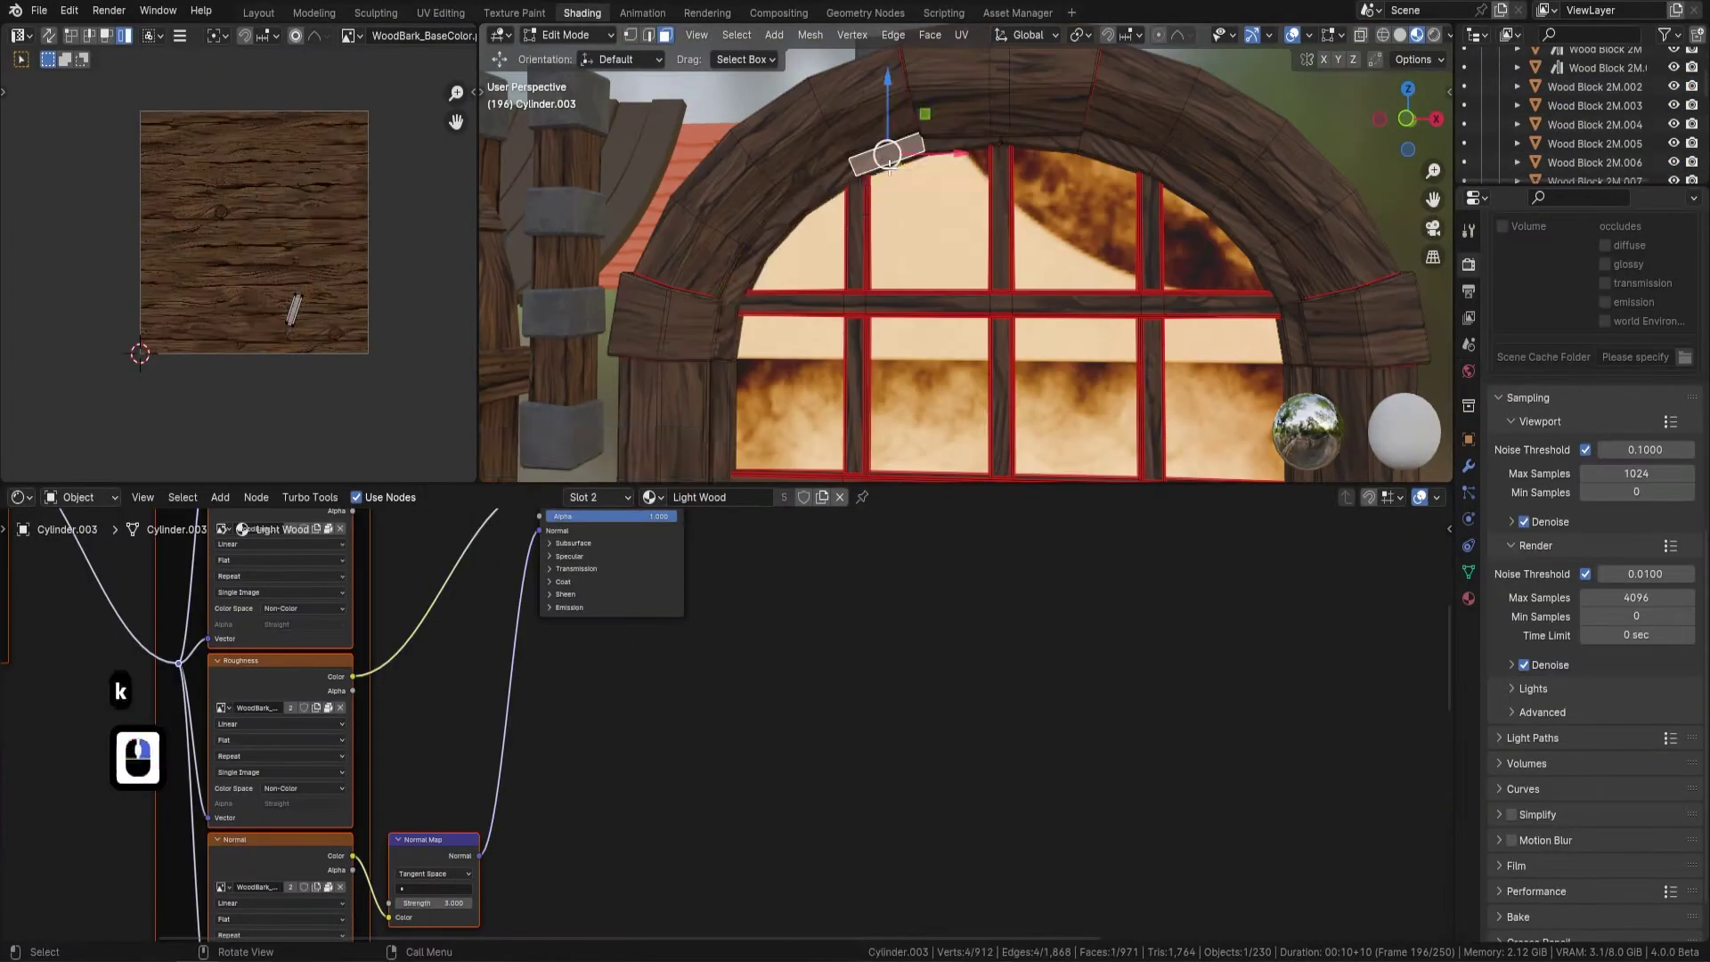
# - Move the arched window trim's UVs over the wood texture and straighten the edges of its UV strip with Align Auto
pyautogui.keyDown('shift'); pyautogui.click(329, 279); pyautogui.keyUp('shift')
pyautogui.press('g')
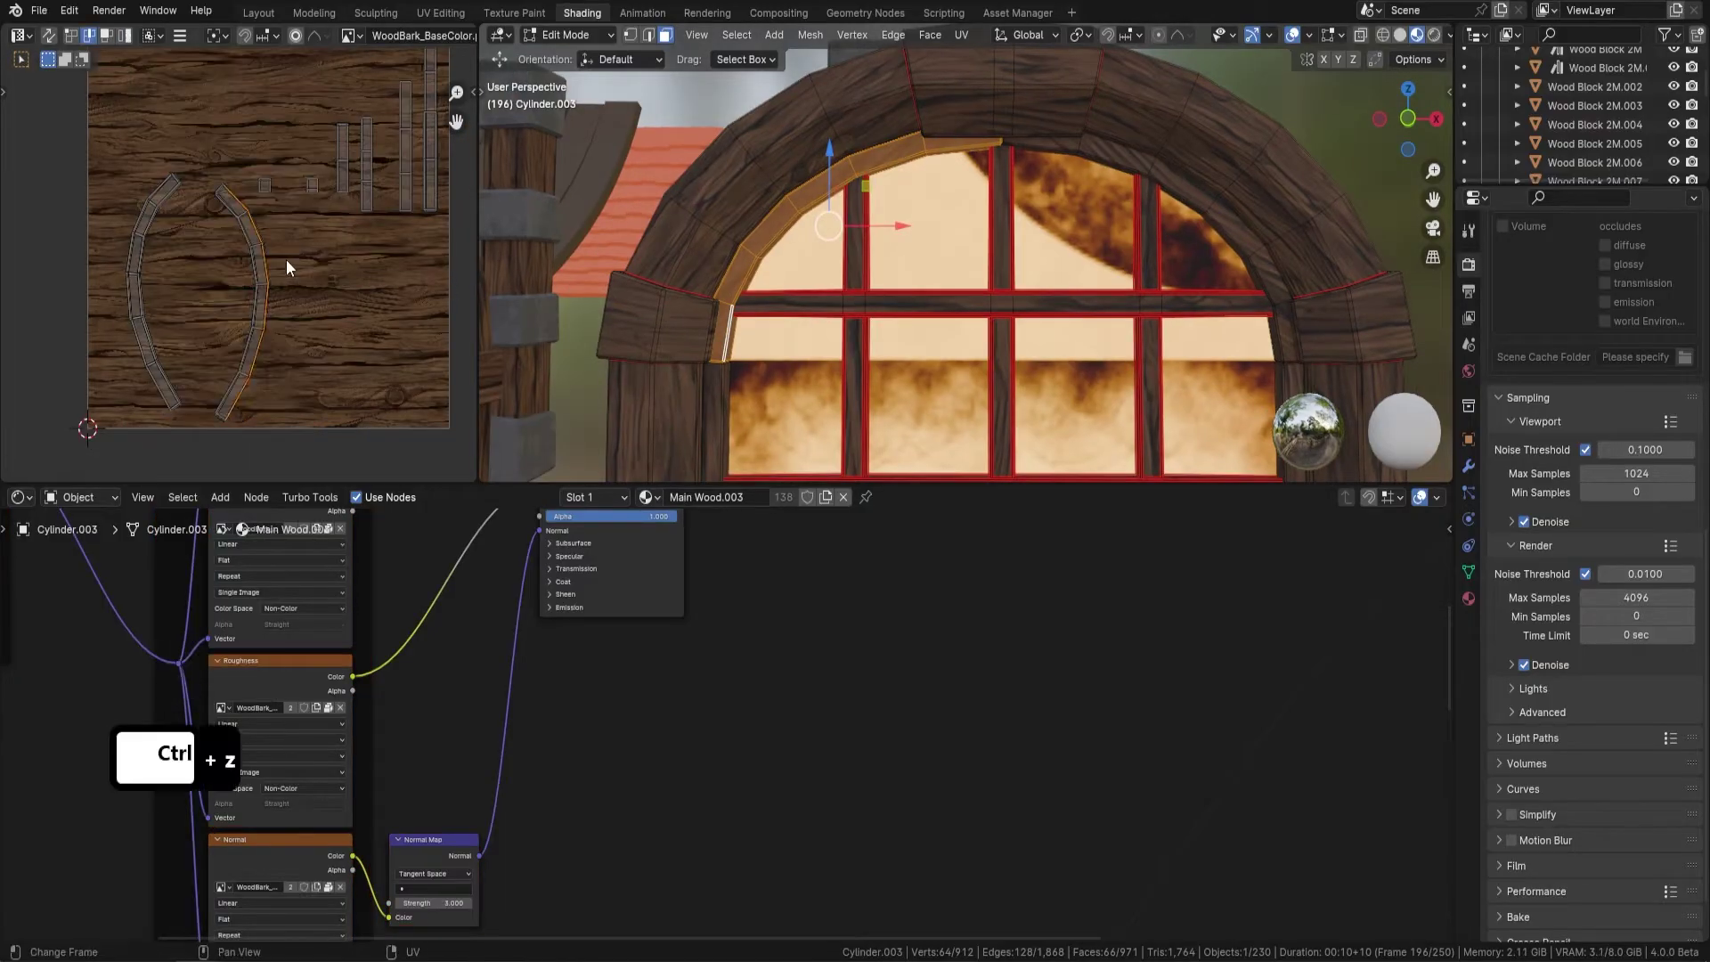
pyautogui.rightClick(286, 259)
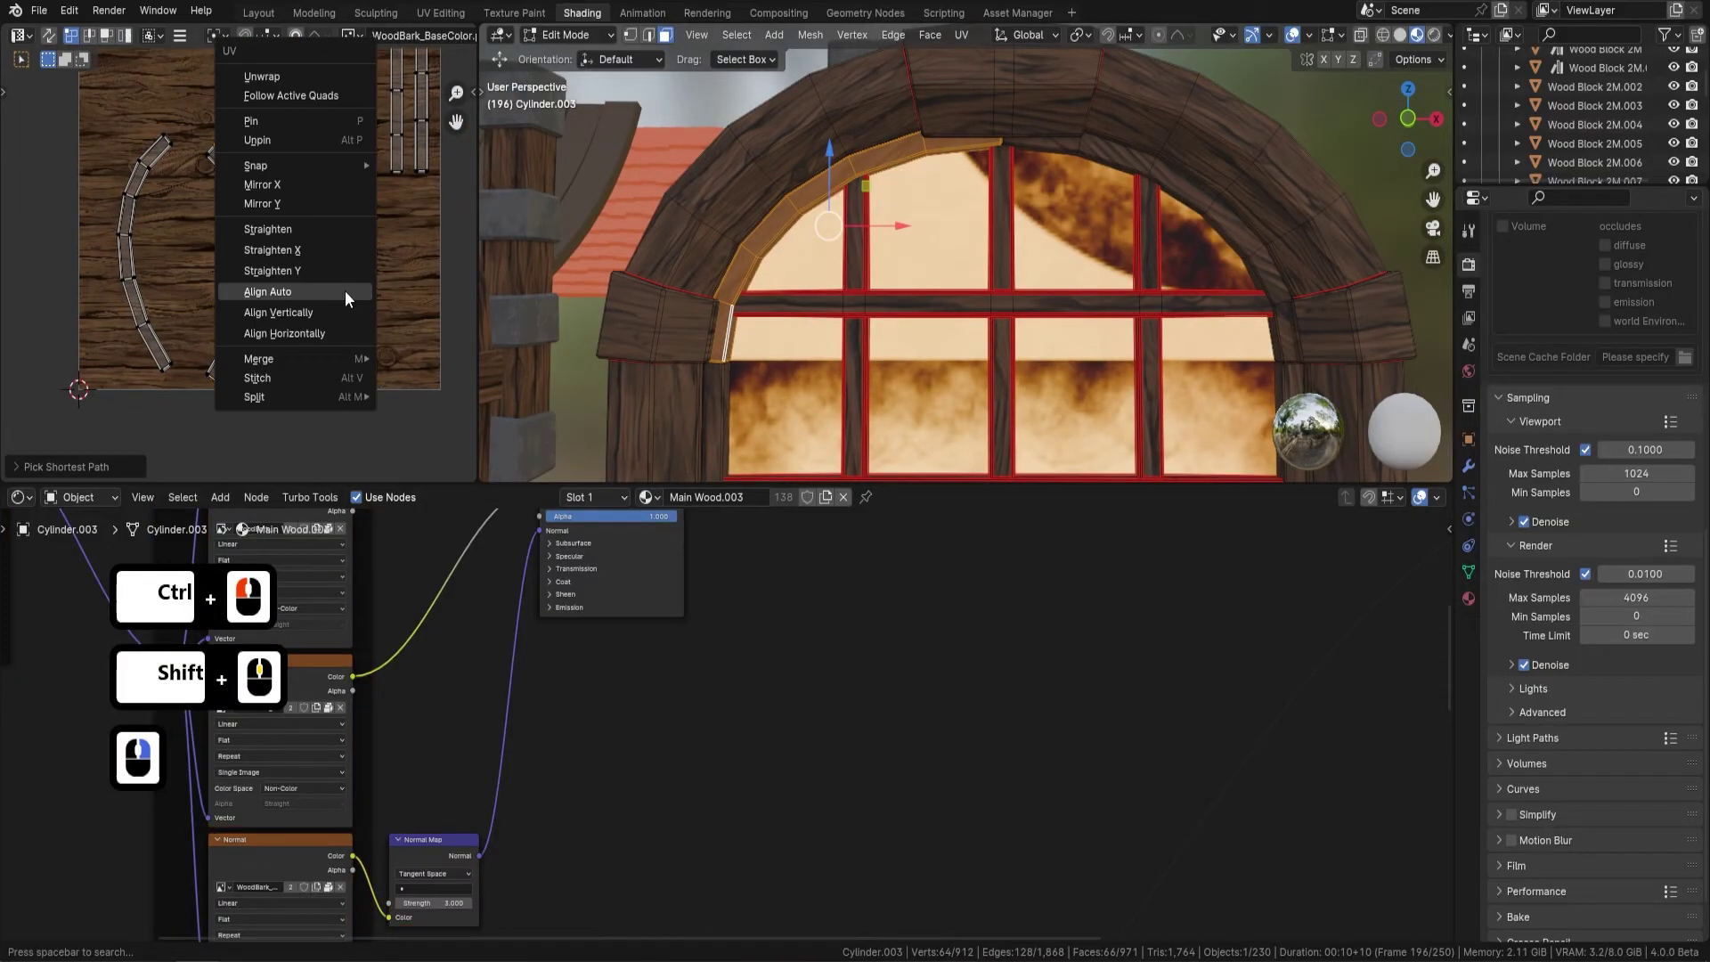
pyautogui.click(345, 290)
pyautogui.keyDown('ctrl'); pyautogui.click(211, 173); pyautogui.keyUp('ctrl')
pyautogui.keyDown('ctrl'); pyautogui.click(211, 372); pyautogui.keyUp('ctrl')
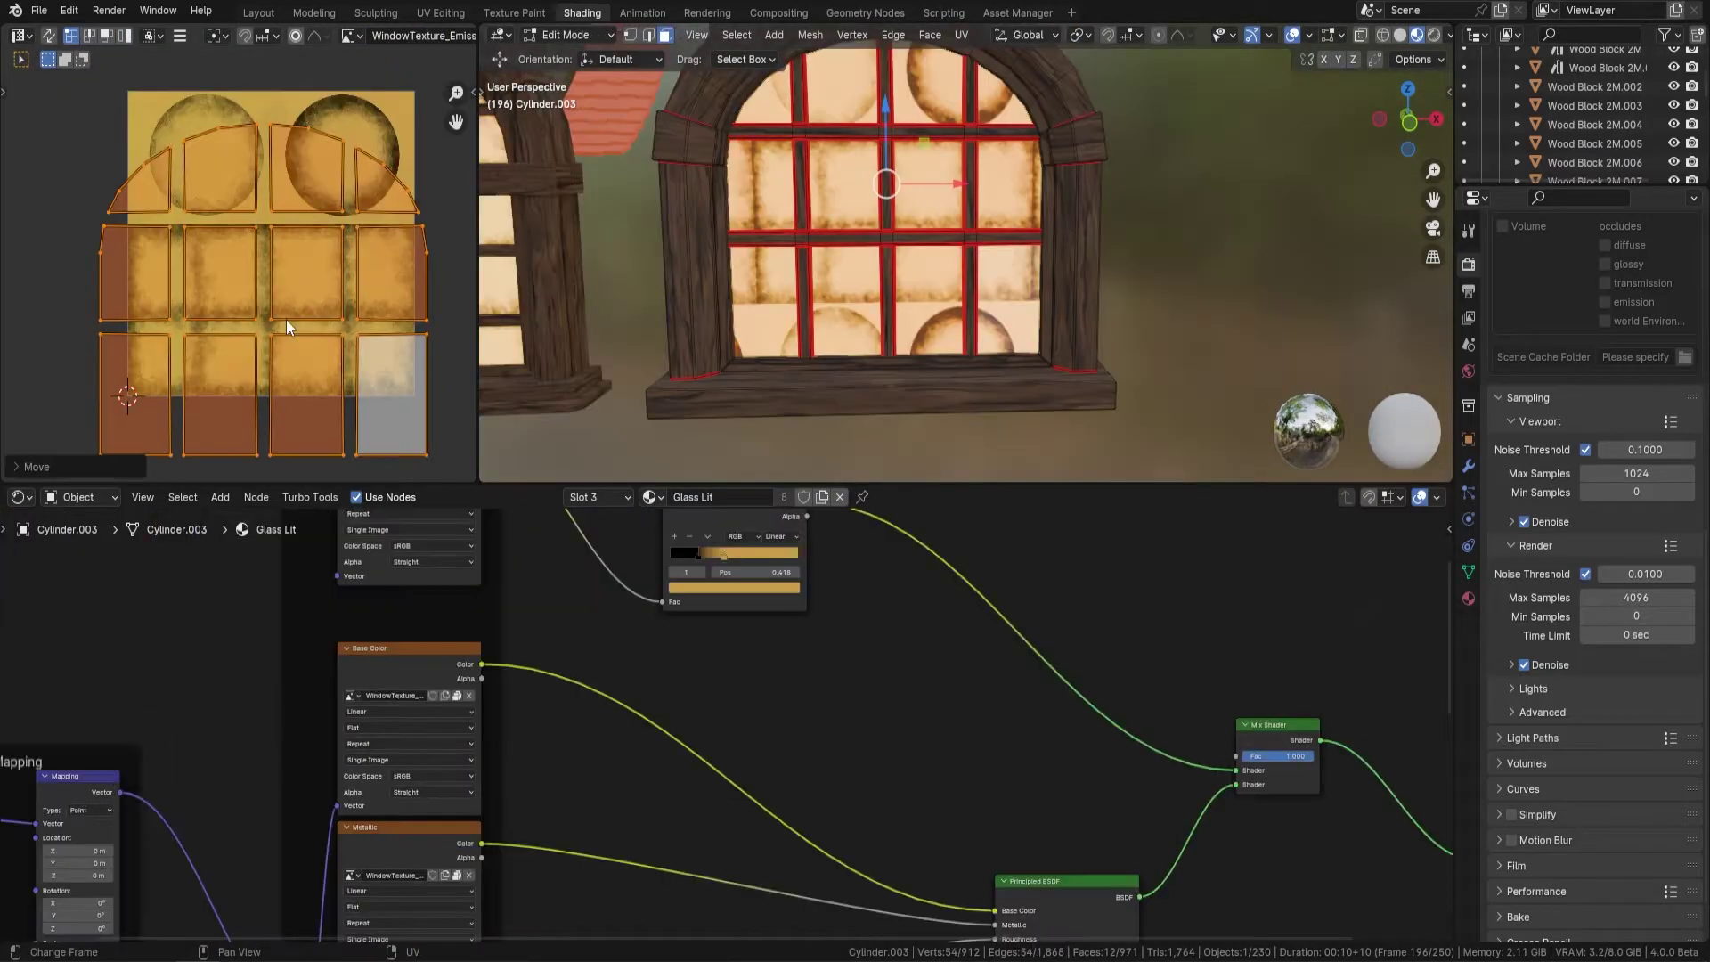
# - Move the window glass UVs and scale the lowest row of panes along Y to fit the texture's square panes
pyautogui.press('g')
pyautogui.press('s')
pyautogui.press('y')
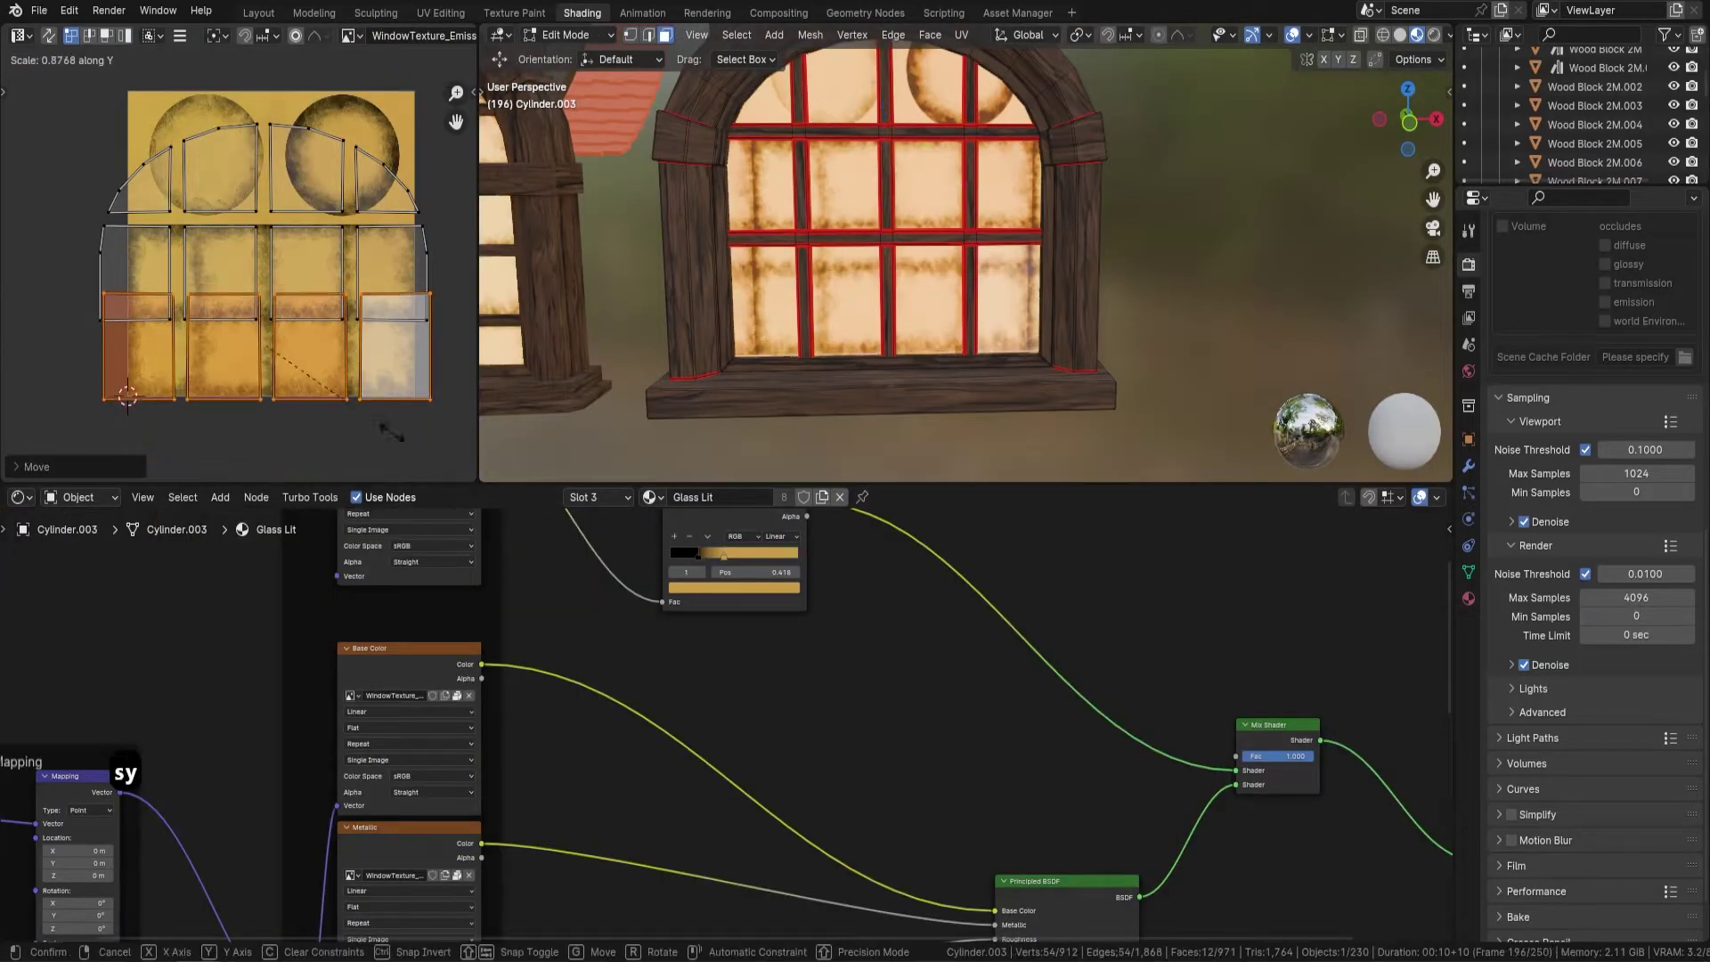
# - Move the UV islands of the window's arched upper panes onto the round glass area of the texture
pyautogui.press('l')
pyautogui.press('g')
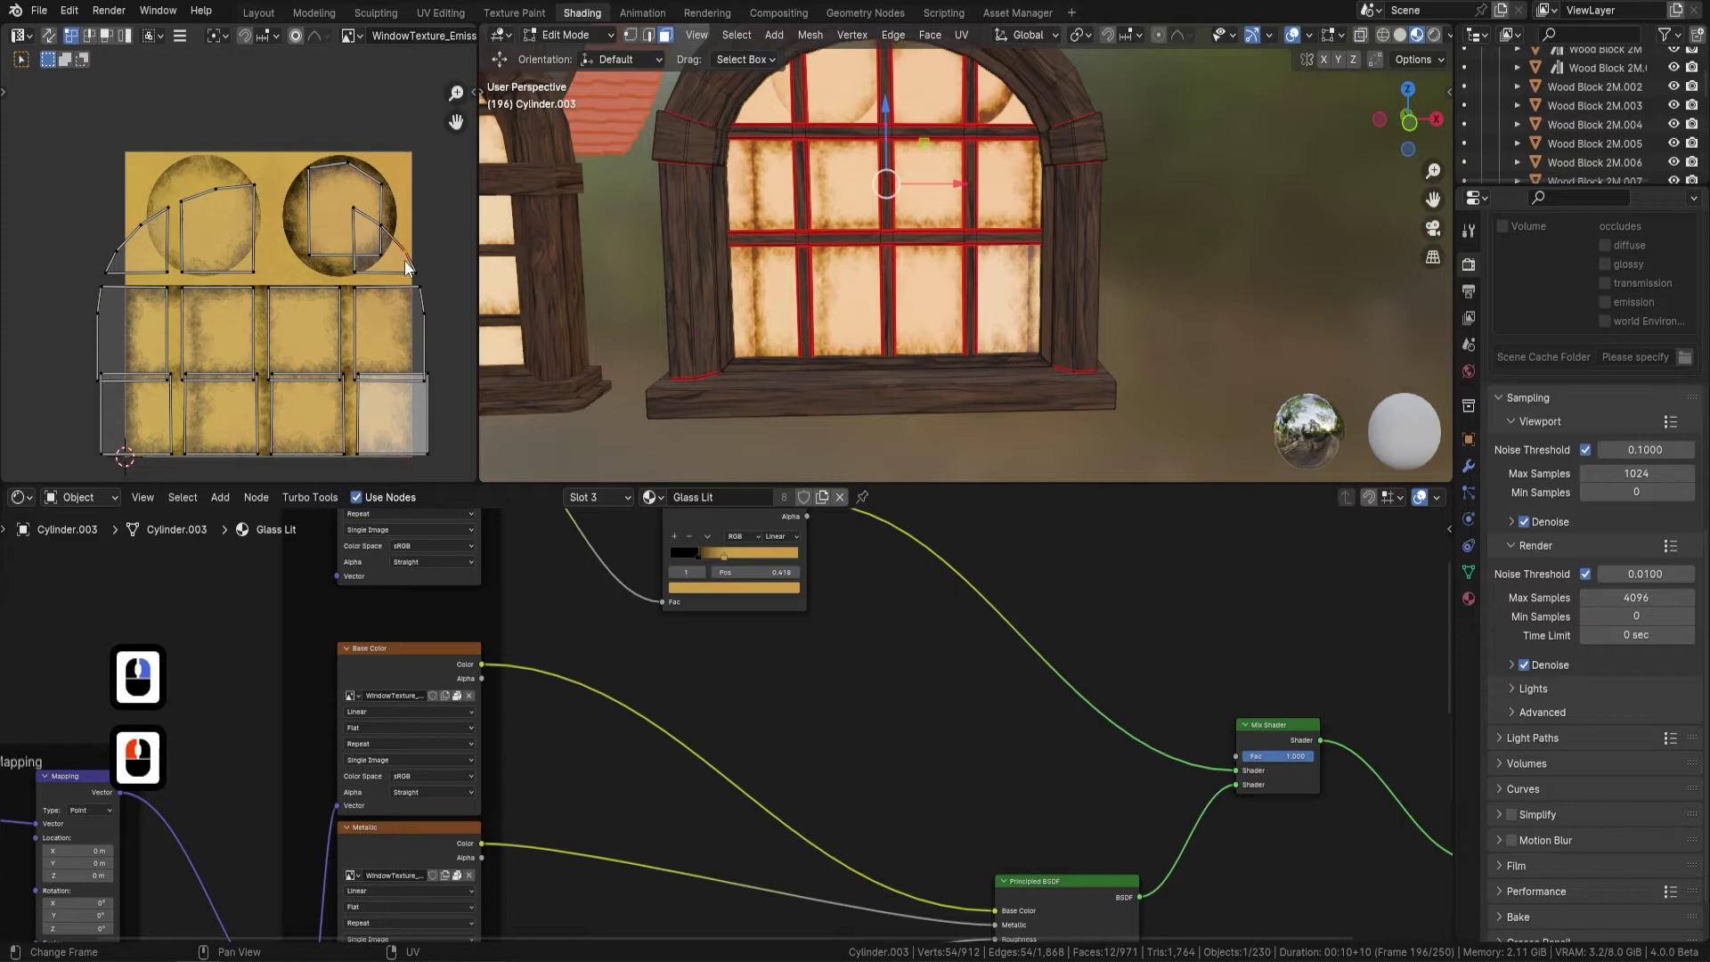
pyautogui.press('Tab')
pyautogui.press('Tab')
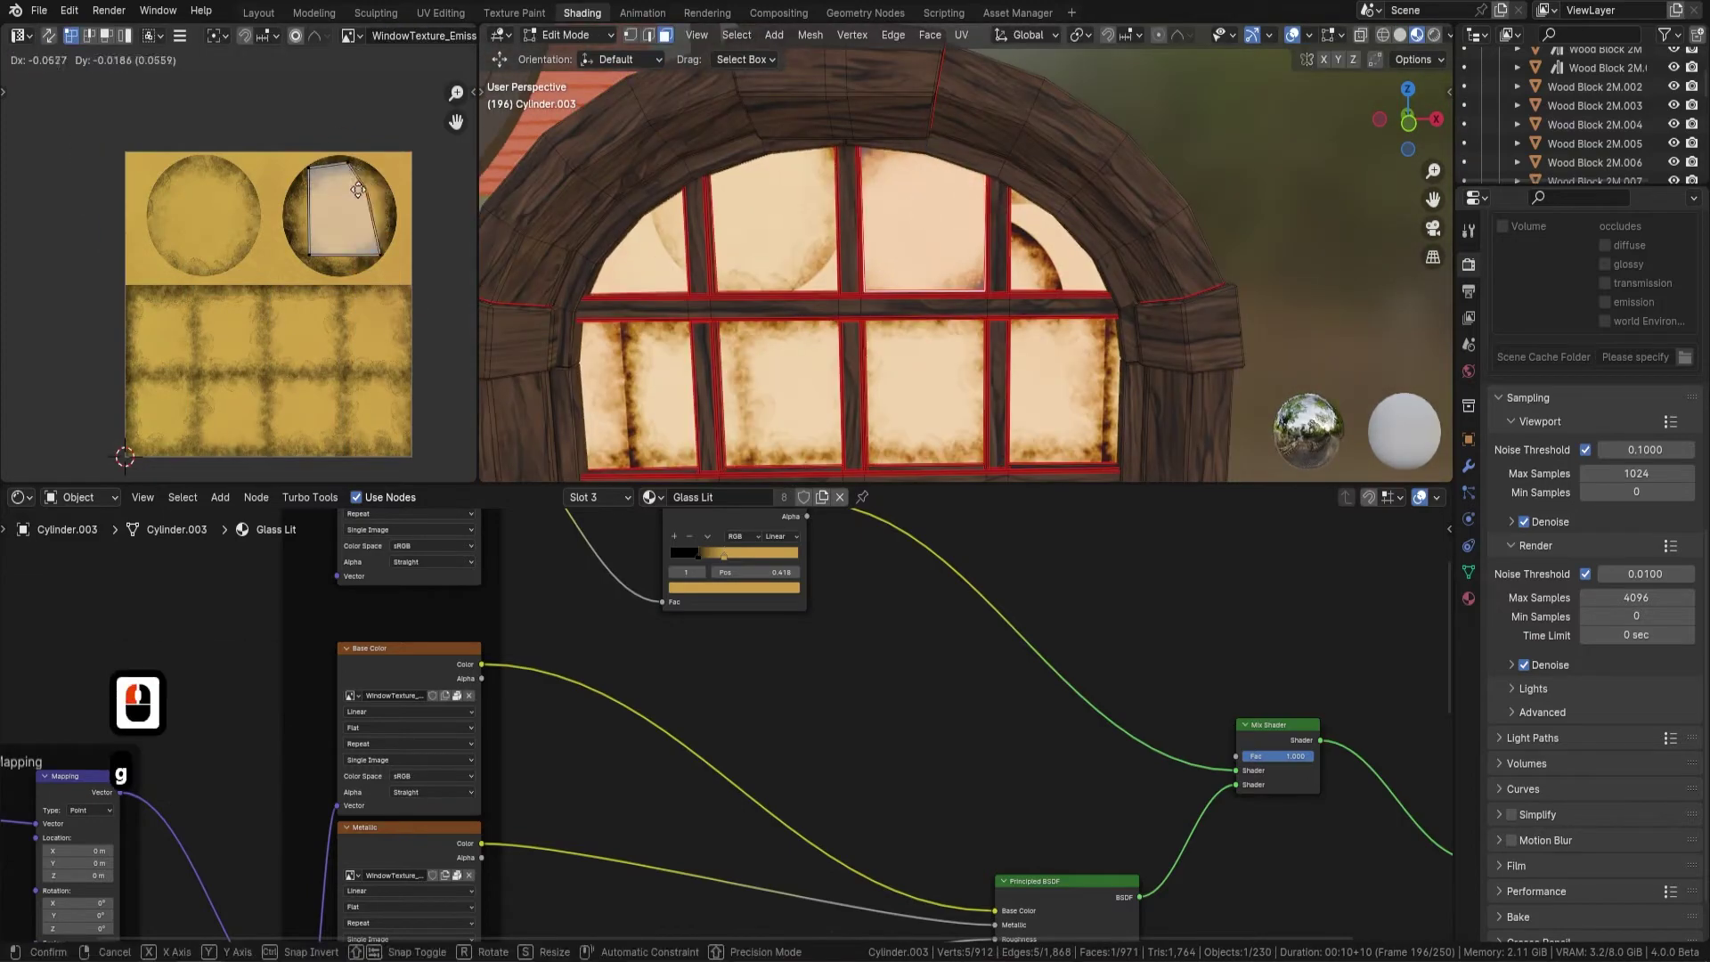
pyautogui.click(357, 190)
pyautogui.rightClick(923, 233)
pyautogui.rightClick(356, 196)
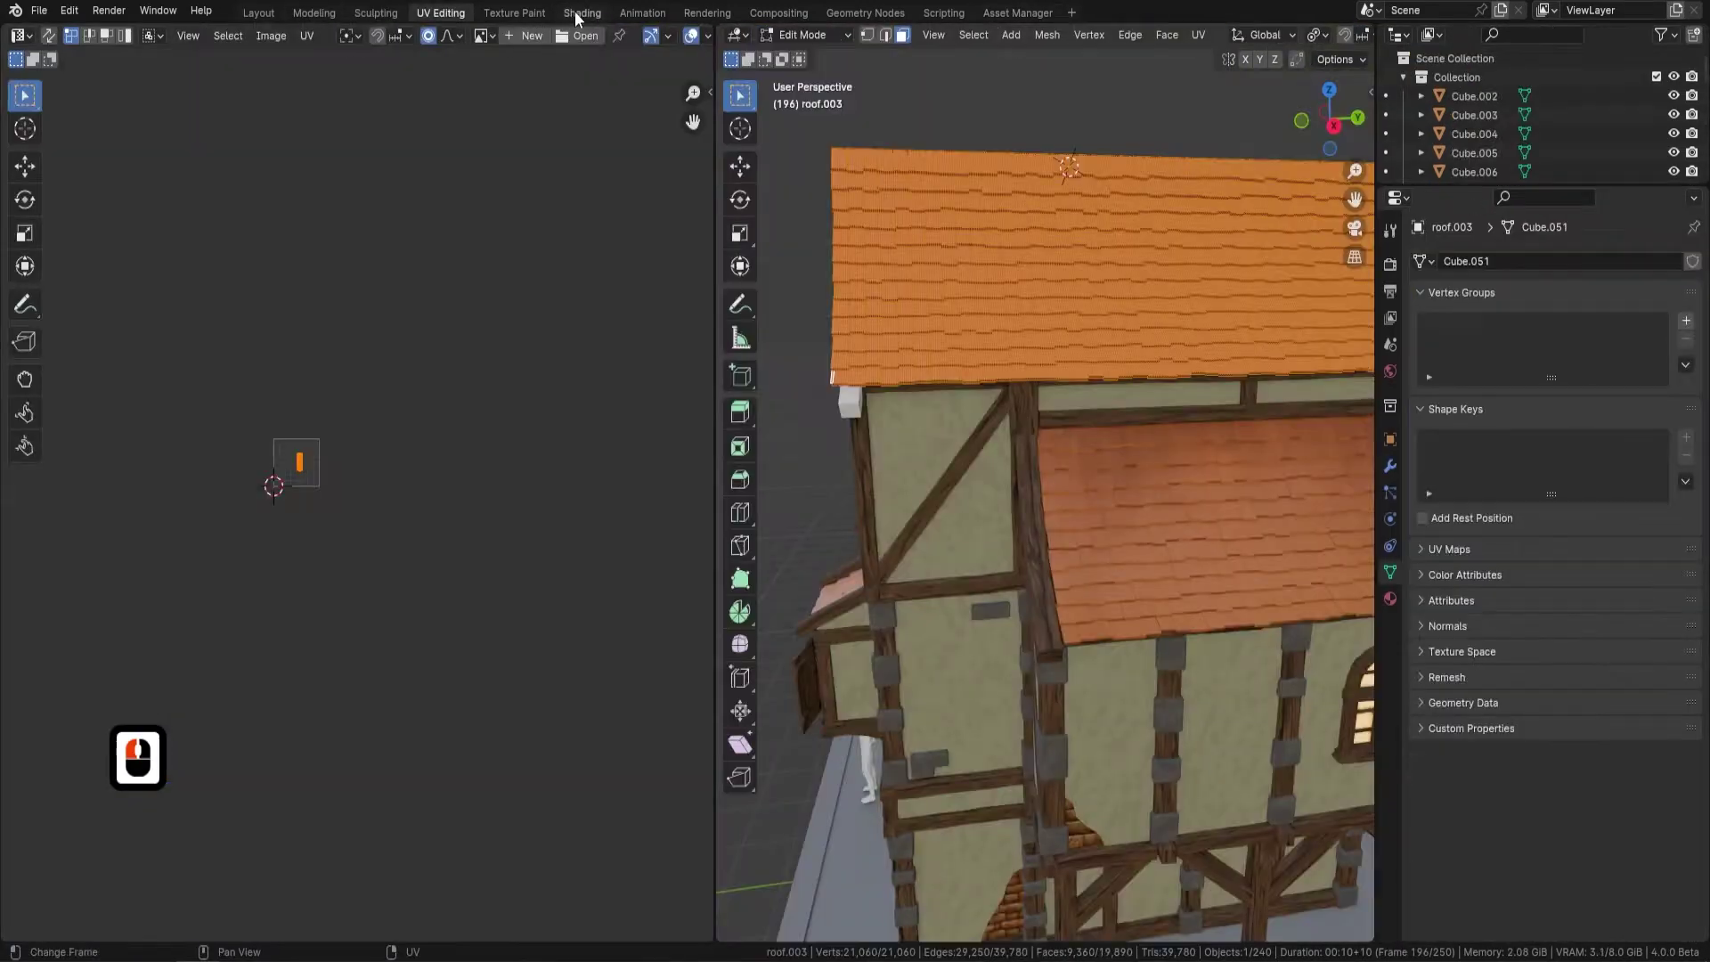
# - Switch to the Shading workspace and examine the main roof's tile material up close
pyautogui.click(581, 12)
pyautogui.keyDown('shift'); pyautogui.click(1204, 235); pyautogui.keyUp('shift')
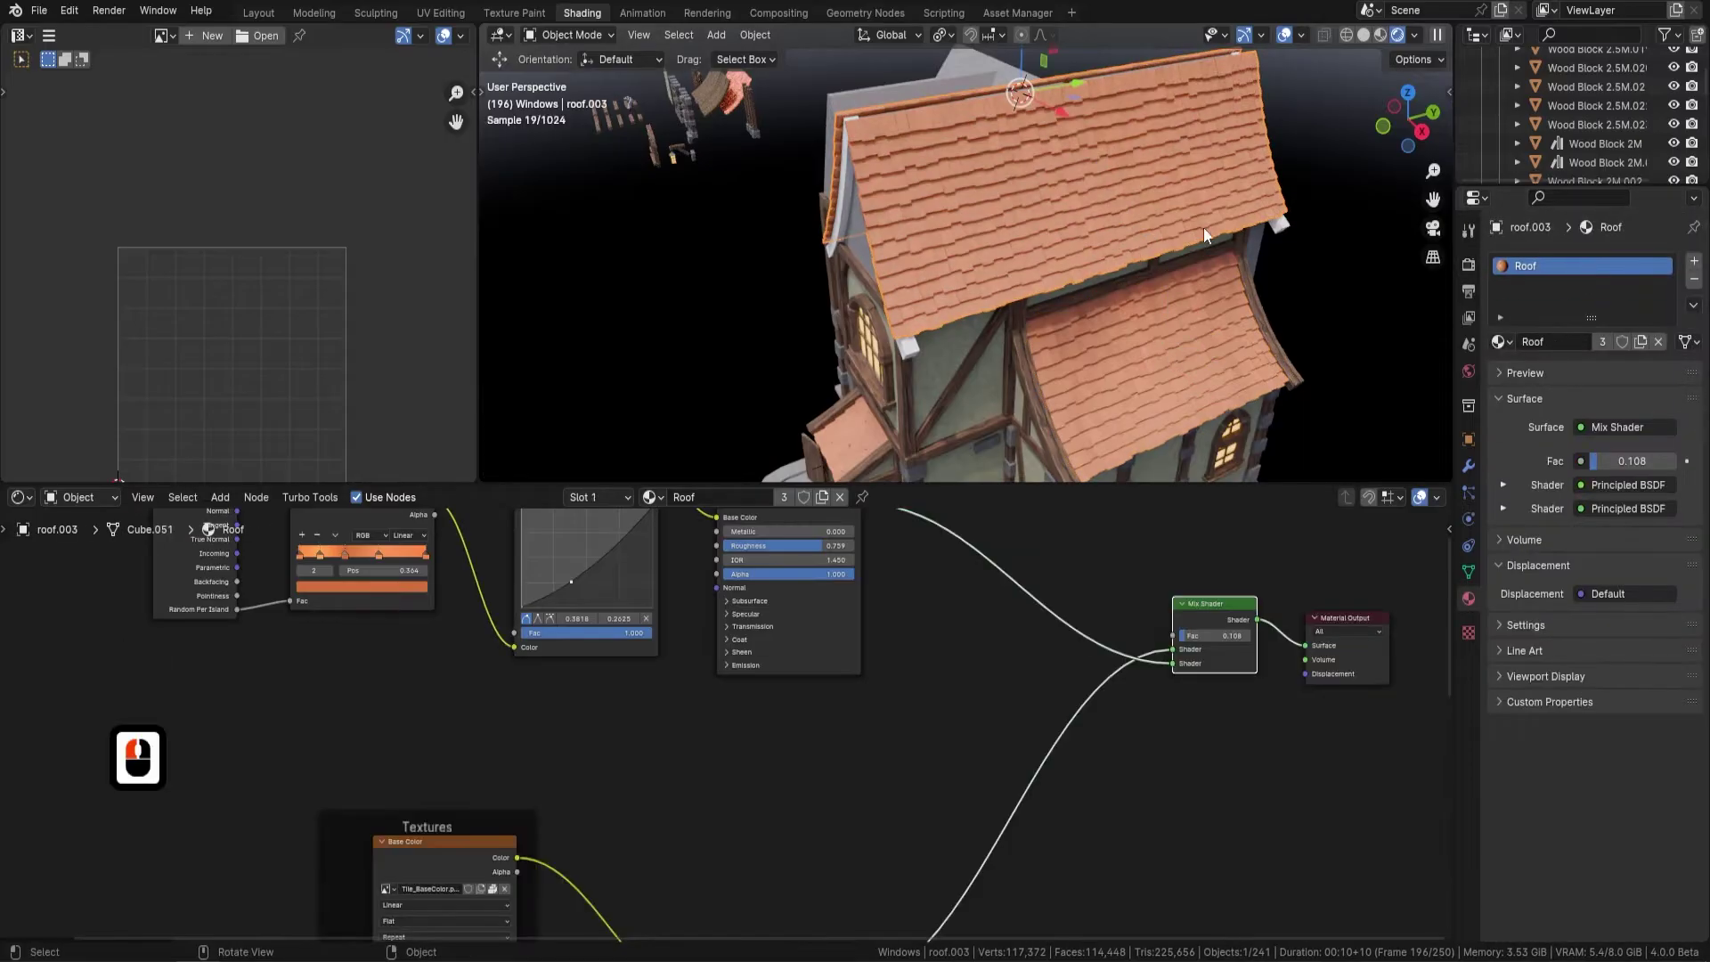
pyautogui.press('Tab')
pyautogui.press('Tab')
pyautogui.scroll(8, 1073, 198)
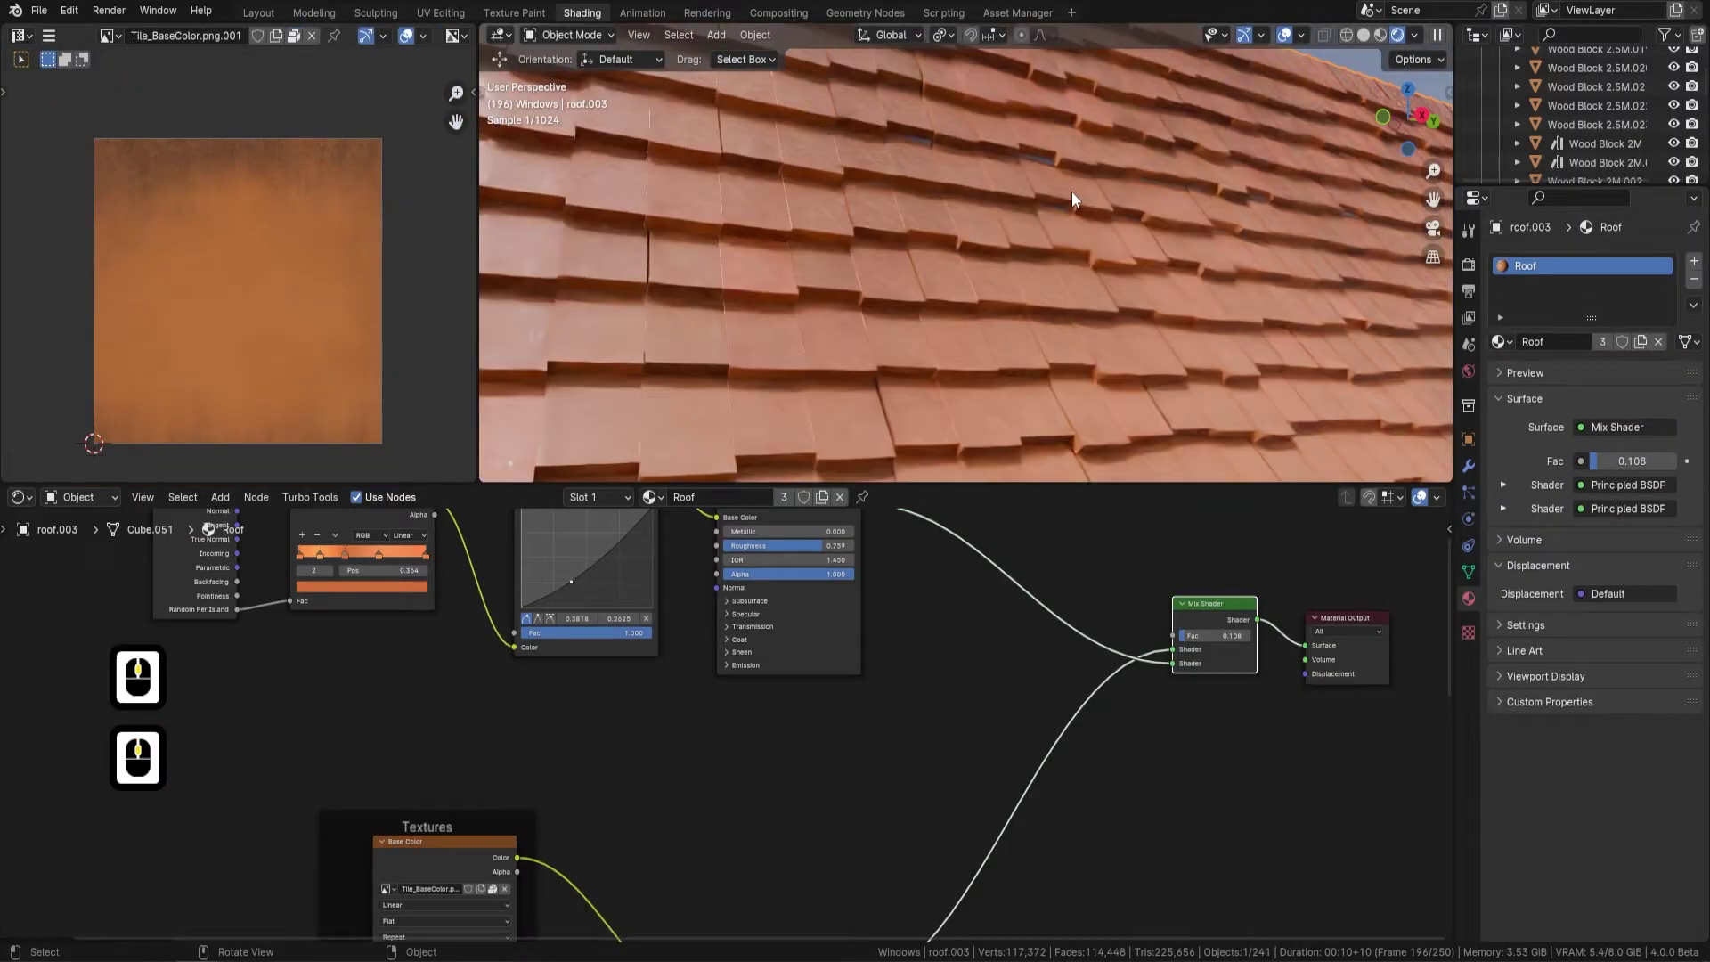
pyautogui.scroll(-6, 1072, 198)
# - Reveal the hidden faces of the main roof's tile mesh and select the faces
pyautogui.press('Tab')
pyautogui.hotkey('alt', 'h')
pyautogui.press('a')
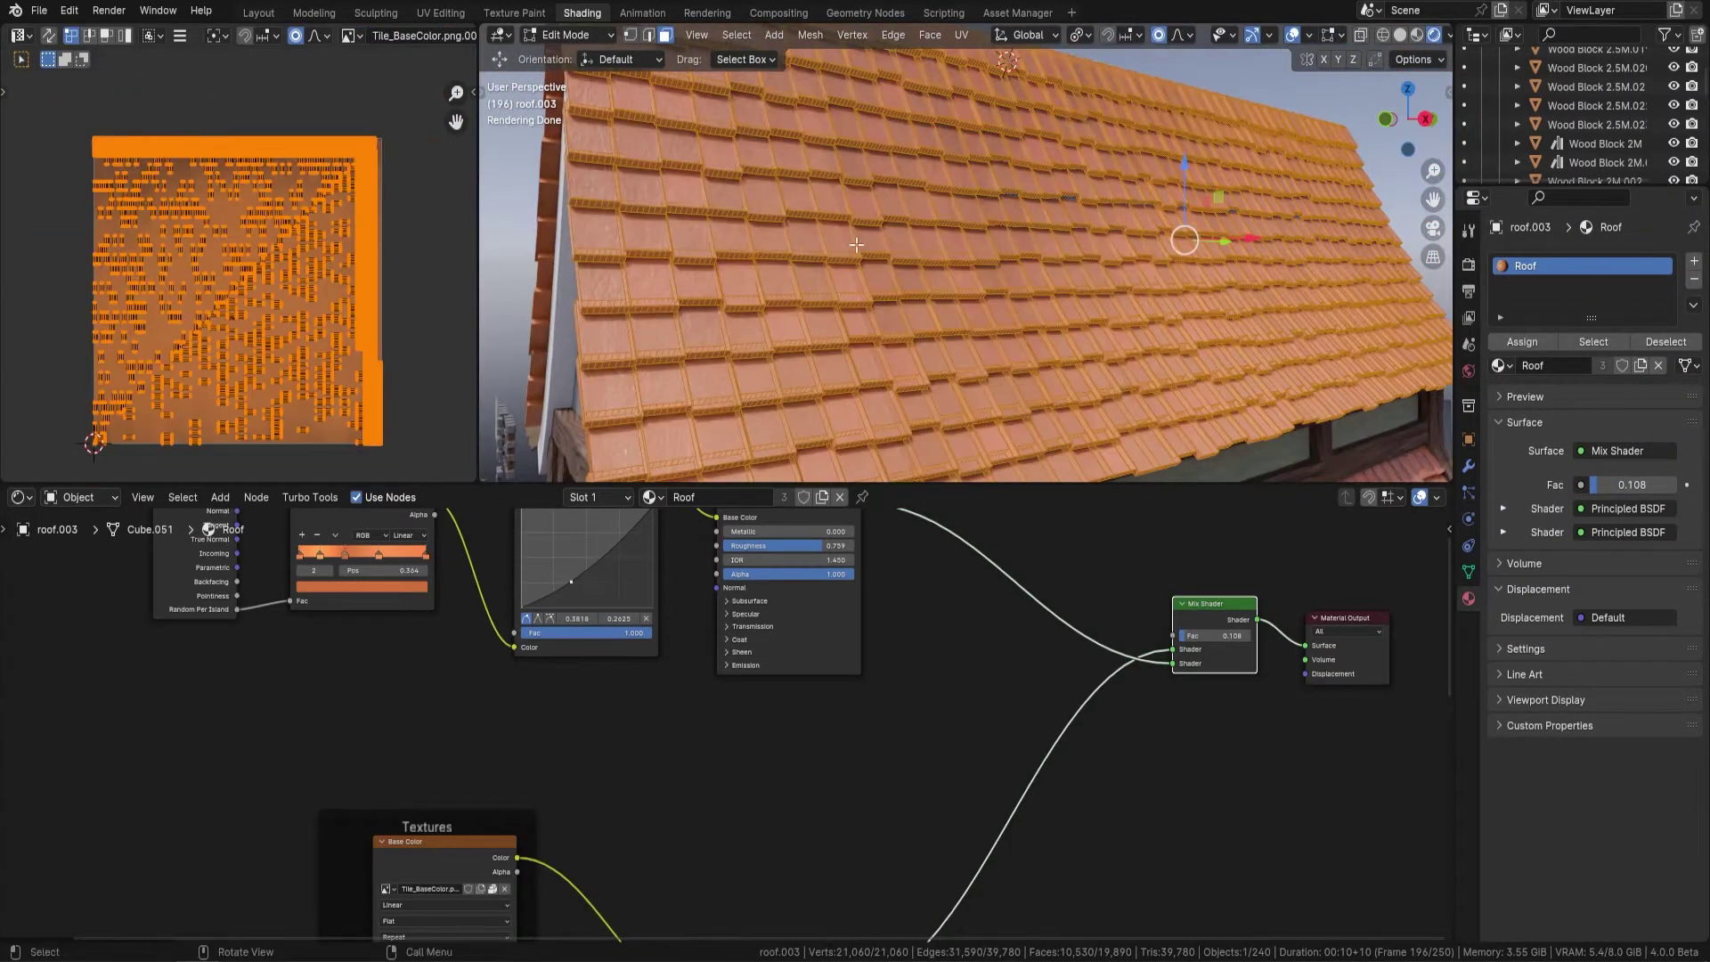
# - Undo the last change to the roof tiles' faces and go to the vertex groups in the roof's mesh data properties
pyautogui.press('Tab')
pyautogui.keyDown('shift'); pyautogui.moveTo(1015, 184); pyautogui.dragTo(927, 241, button='middle'); pyautogui.keyUp('shift')
pyautogui.hotkey('ctrl', 'z')
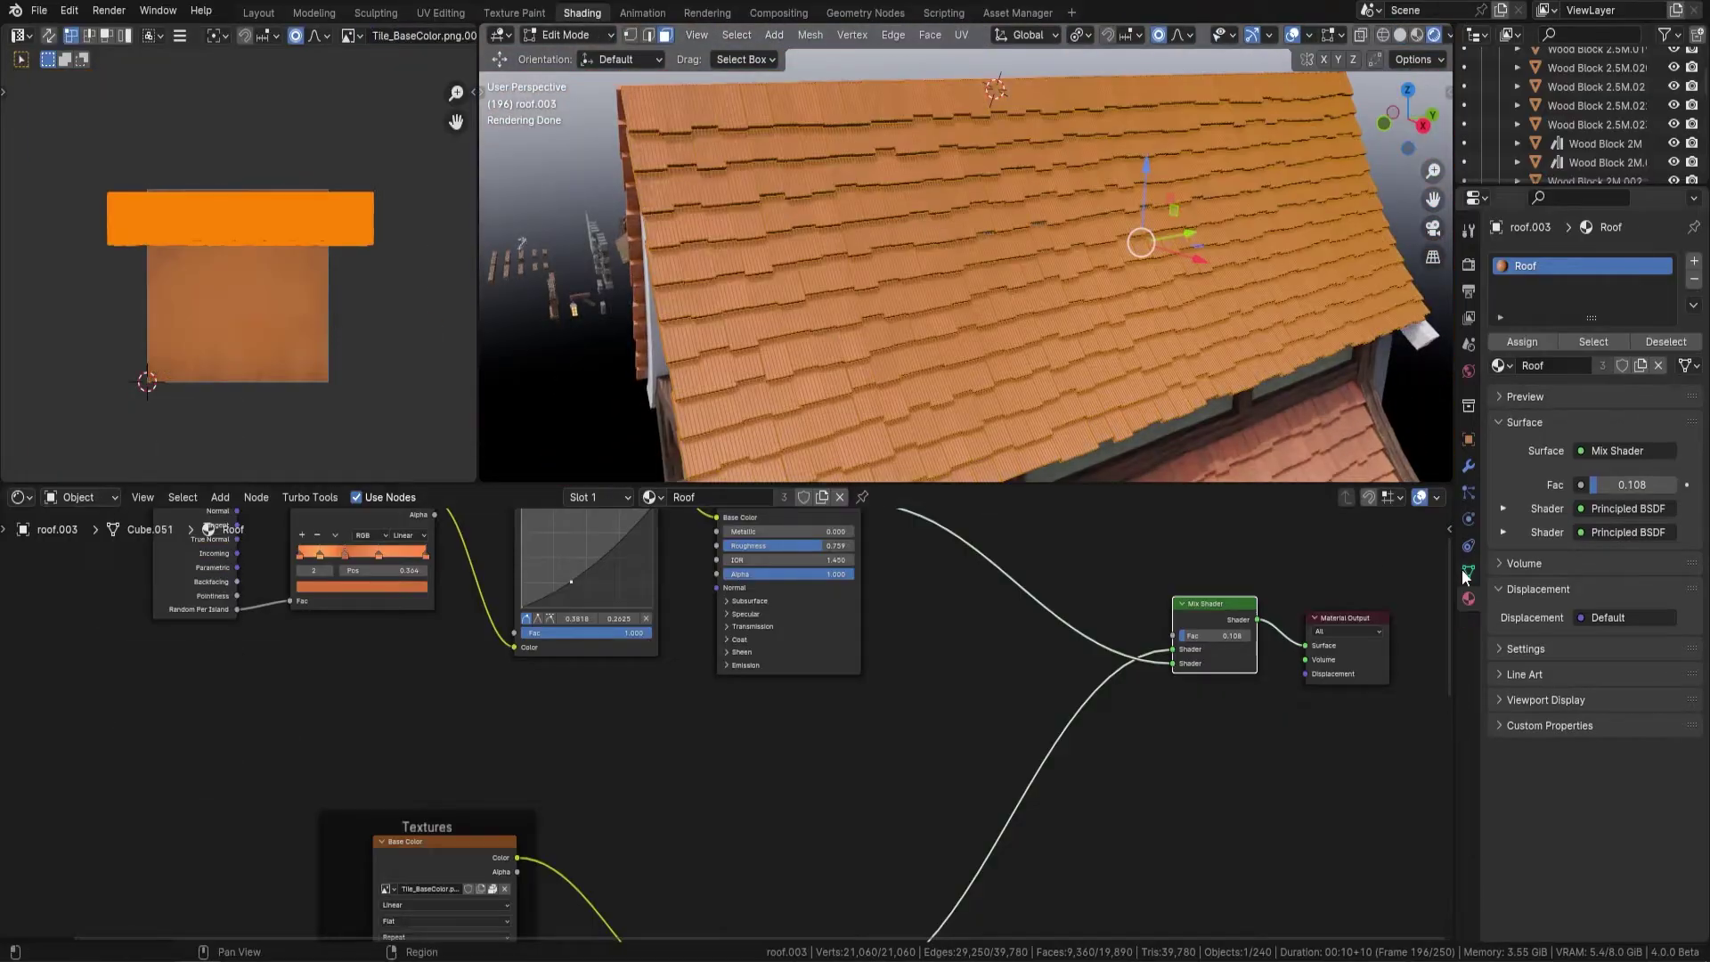
pyautogui.click(1469, 571)
pyautogui.doubleClick(1558, 326)
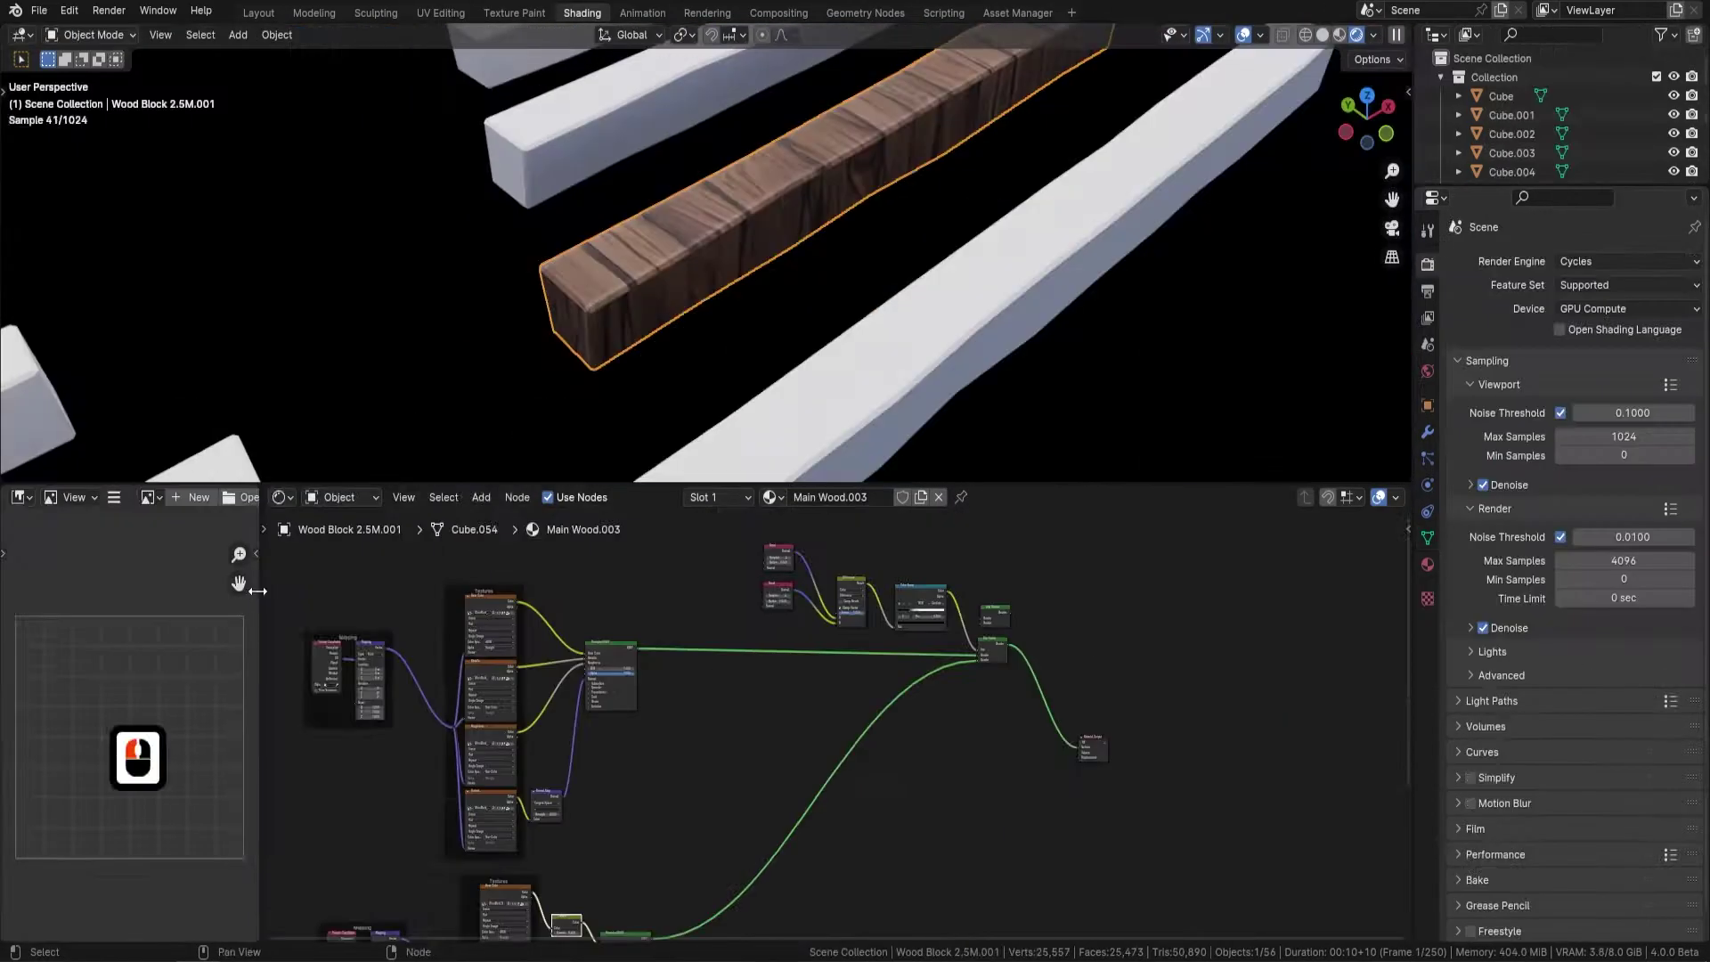
# - Turn the image area into a UV Editor and display the wood block's UVs over the WoodBark base color texture
pyautogui.click(19, 497)
pyautogui.click(62, 591)
pyautogui.press('Tab')
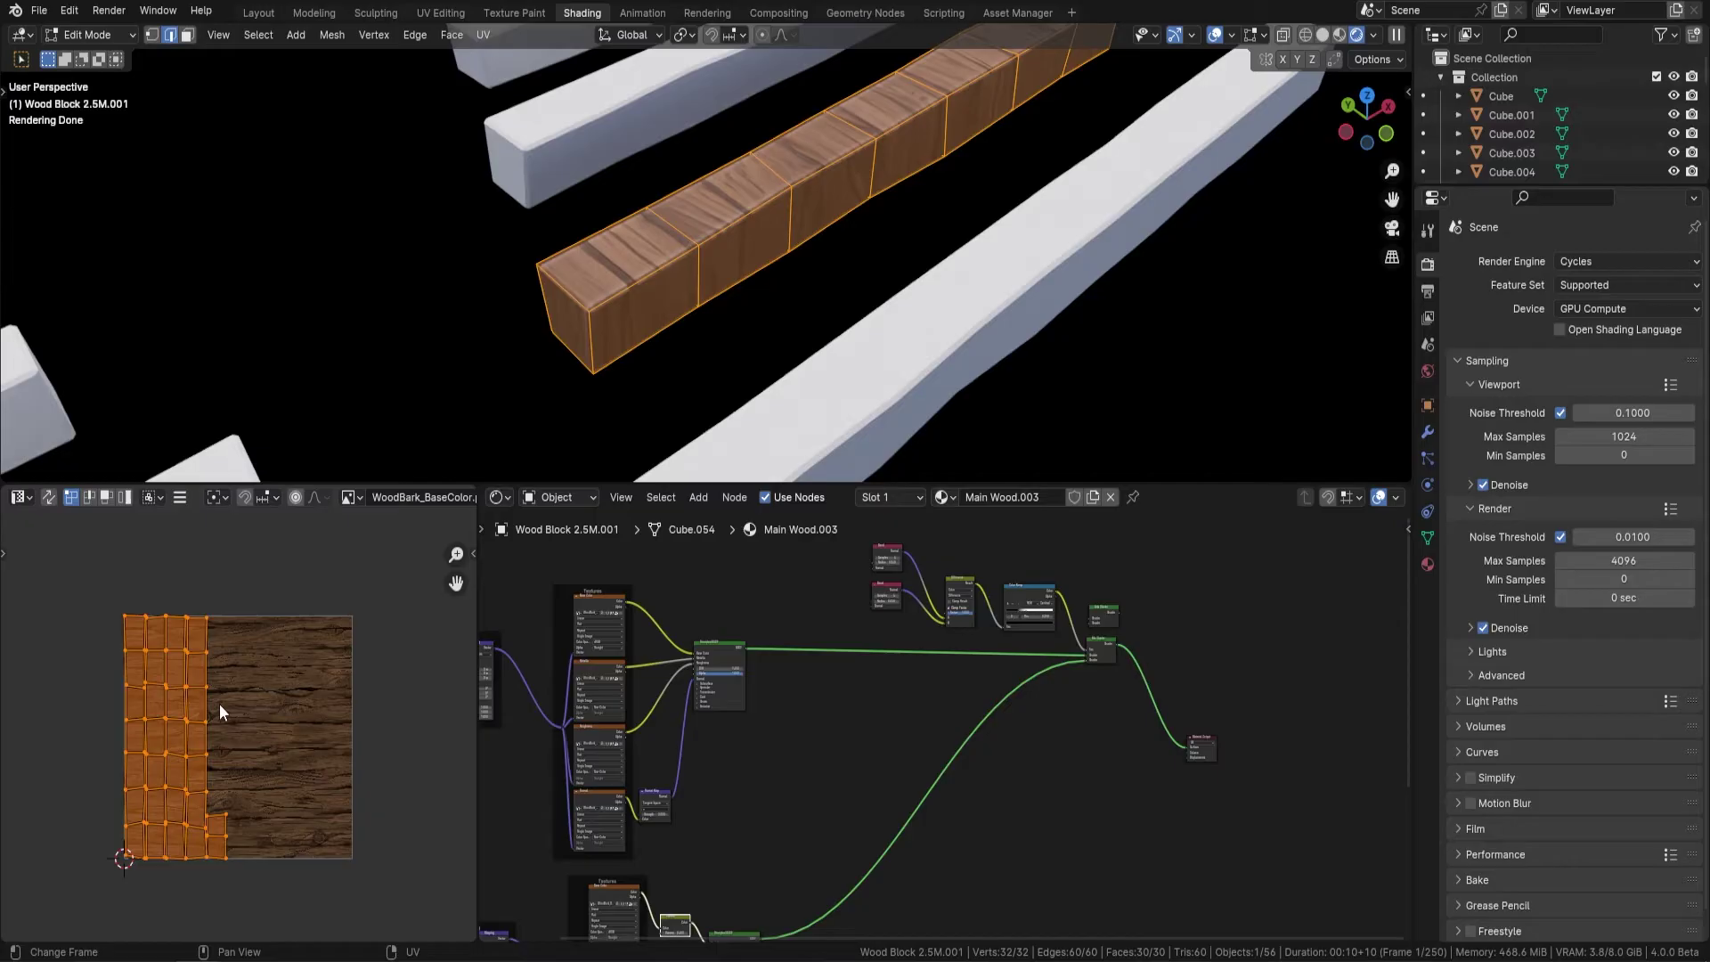
pyautogui.keyDown('shift'); pyautogui.click(222, 712); pyautogui.keyUp('shift')
pyautogui.hotkey('ctrl', 'z')
pyautogui.press('Tab')
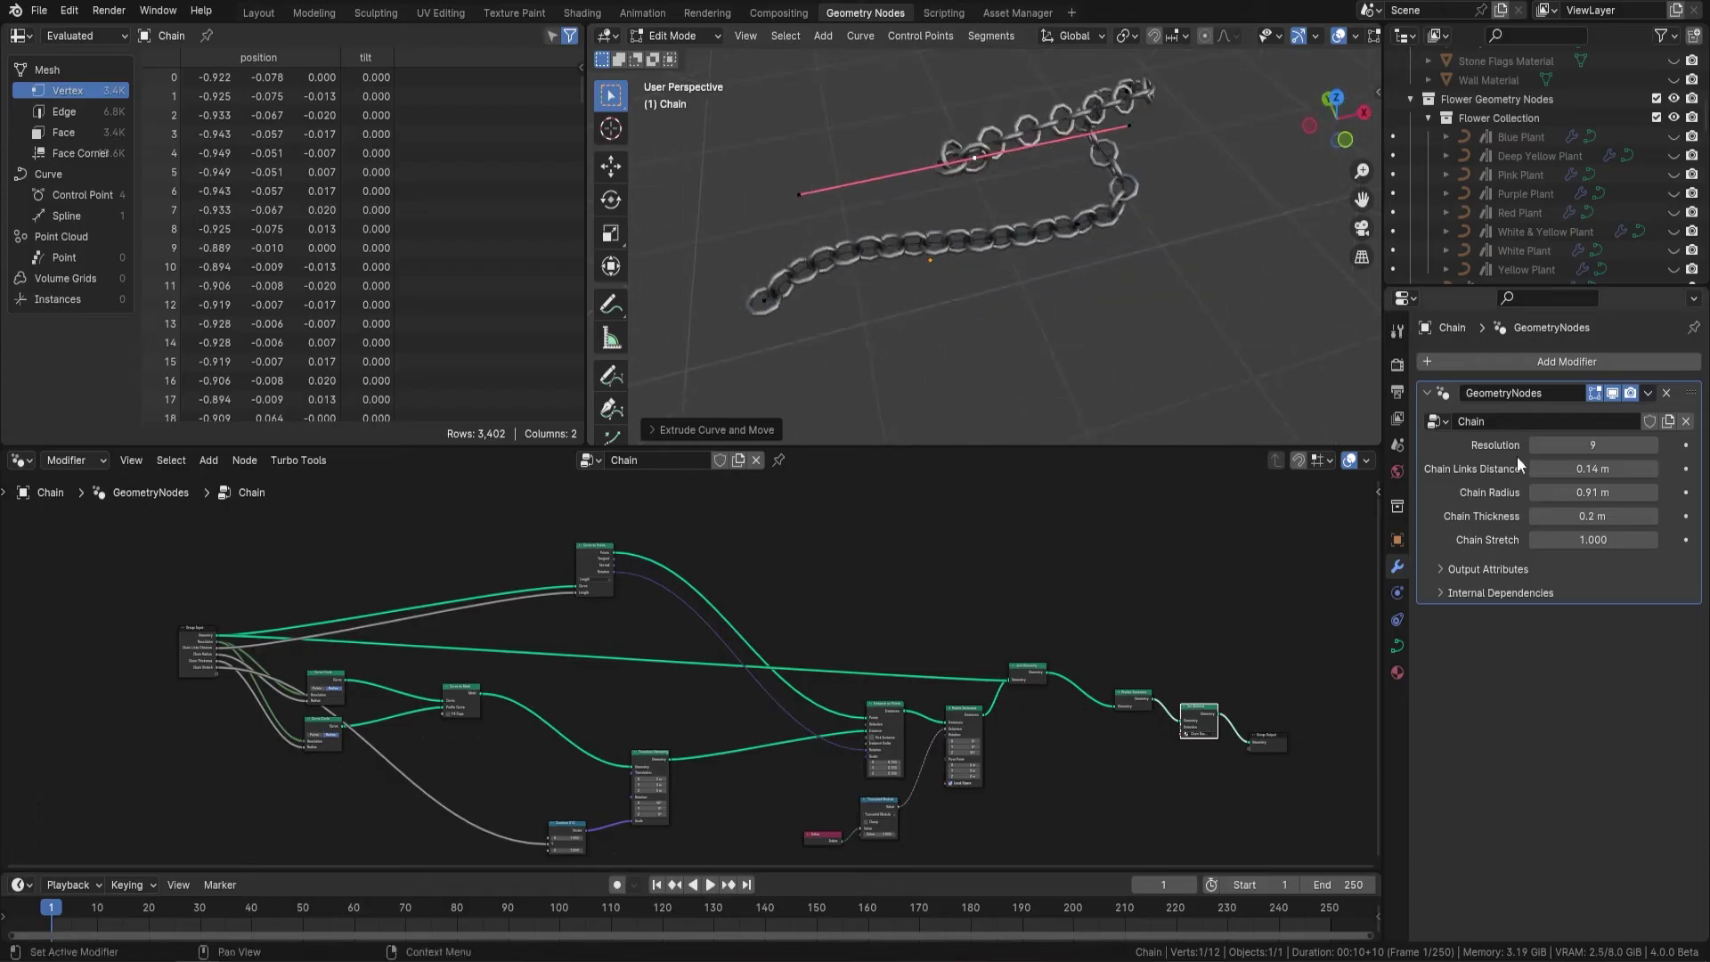
# - Increase the Resolution of the chain's Geometry Nodes modifier
pyautogui.moveTo(1577, 445); pyautogui.dragTo(1642, 445)
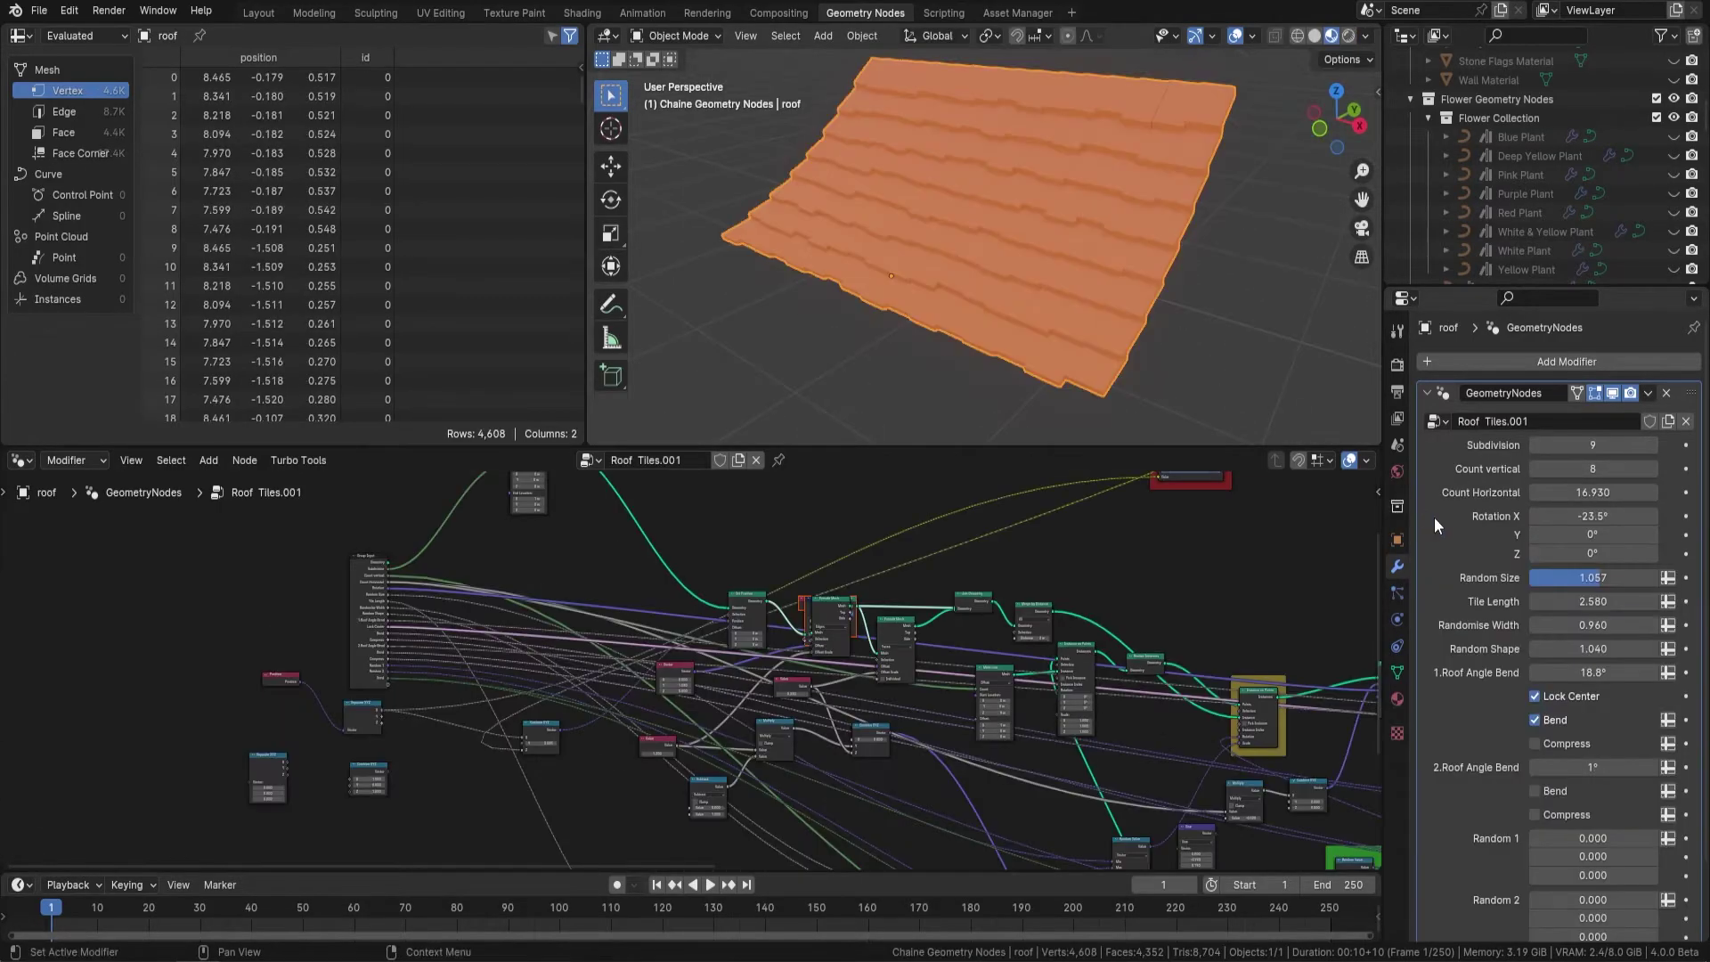
# - Set the roof tile generator's Count Horizontal to 26.790 and Count vertical to 174
pyautogui.scroll(-5, 1113, 305)
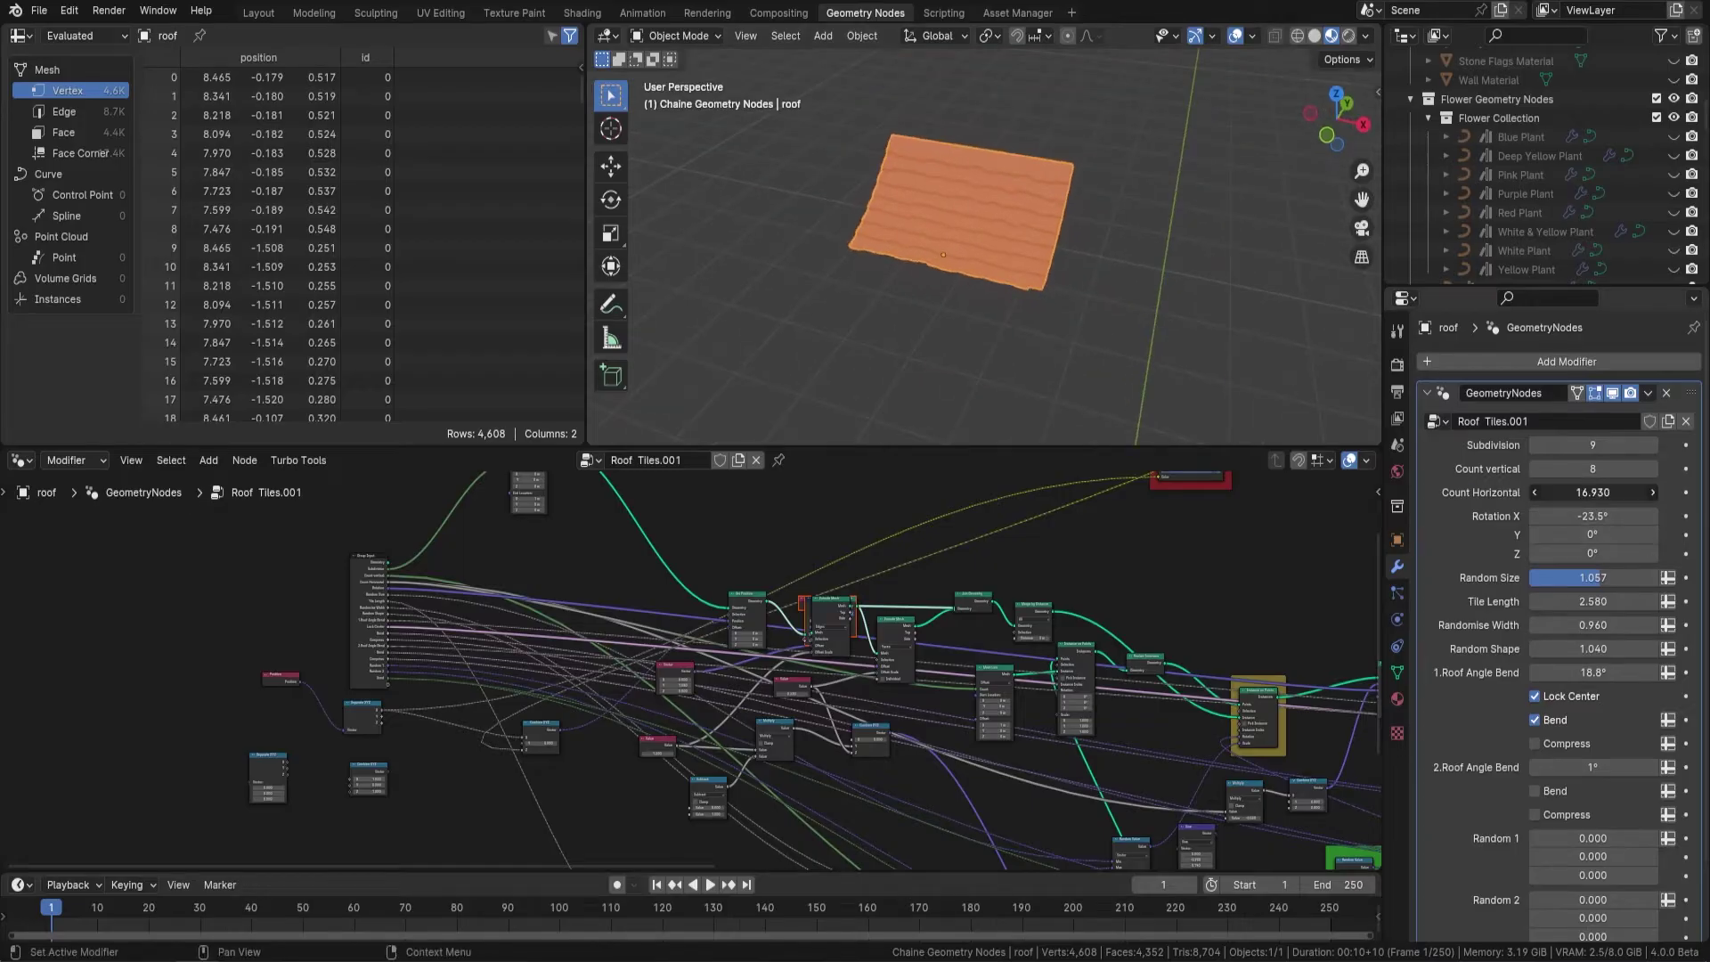
pyautogui.moveTo(1586, 478); pyautogui.dragTo(1648, 478)
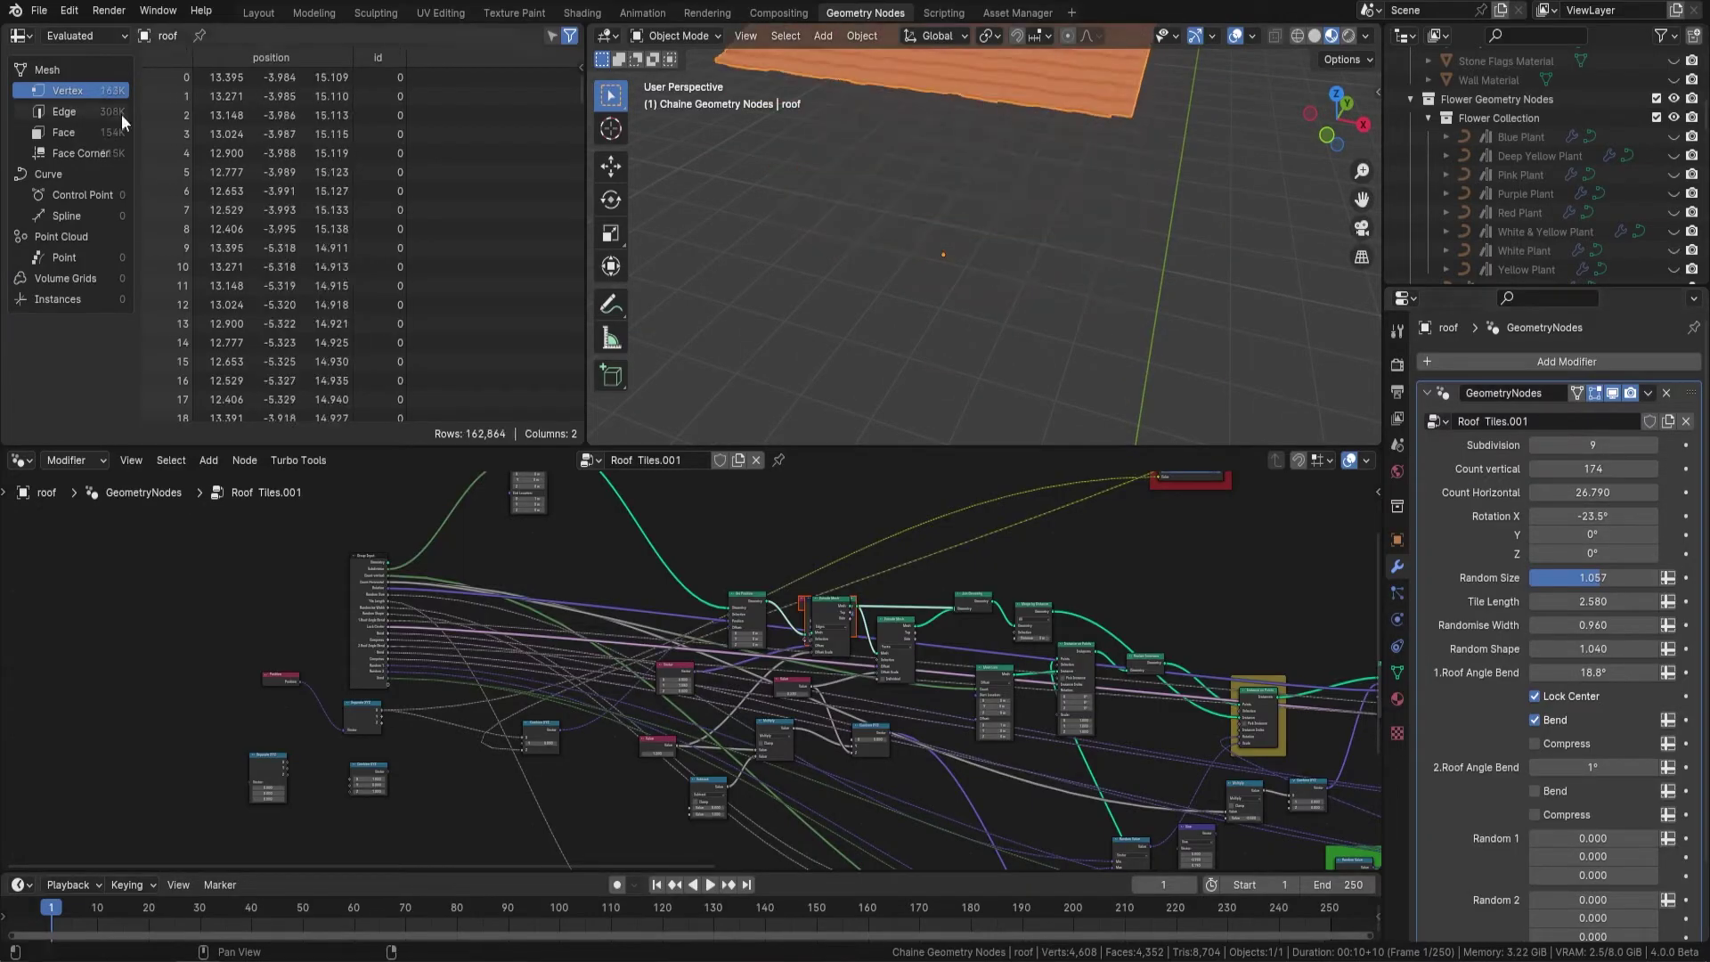
pyautogui.moveTo(935, 258); pyautogui.dragTo(1099, 237, button='middle')
# - Reduce the roof's Count vertical to 29 and set 2.Roof Angle Bend to 59°
pyautogui.moveTo(1593, 469); pyautogui.dragTo(1550, 469)
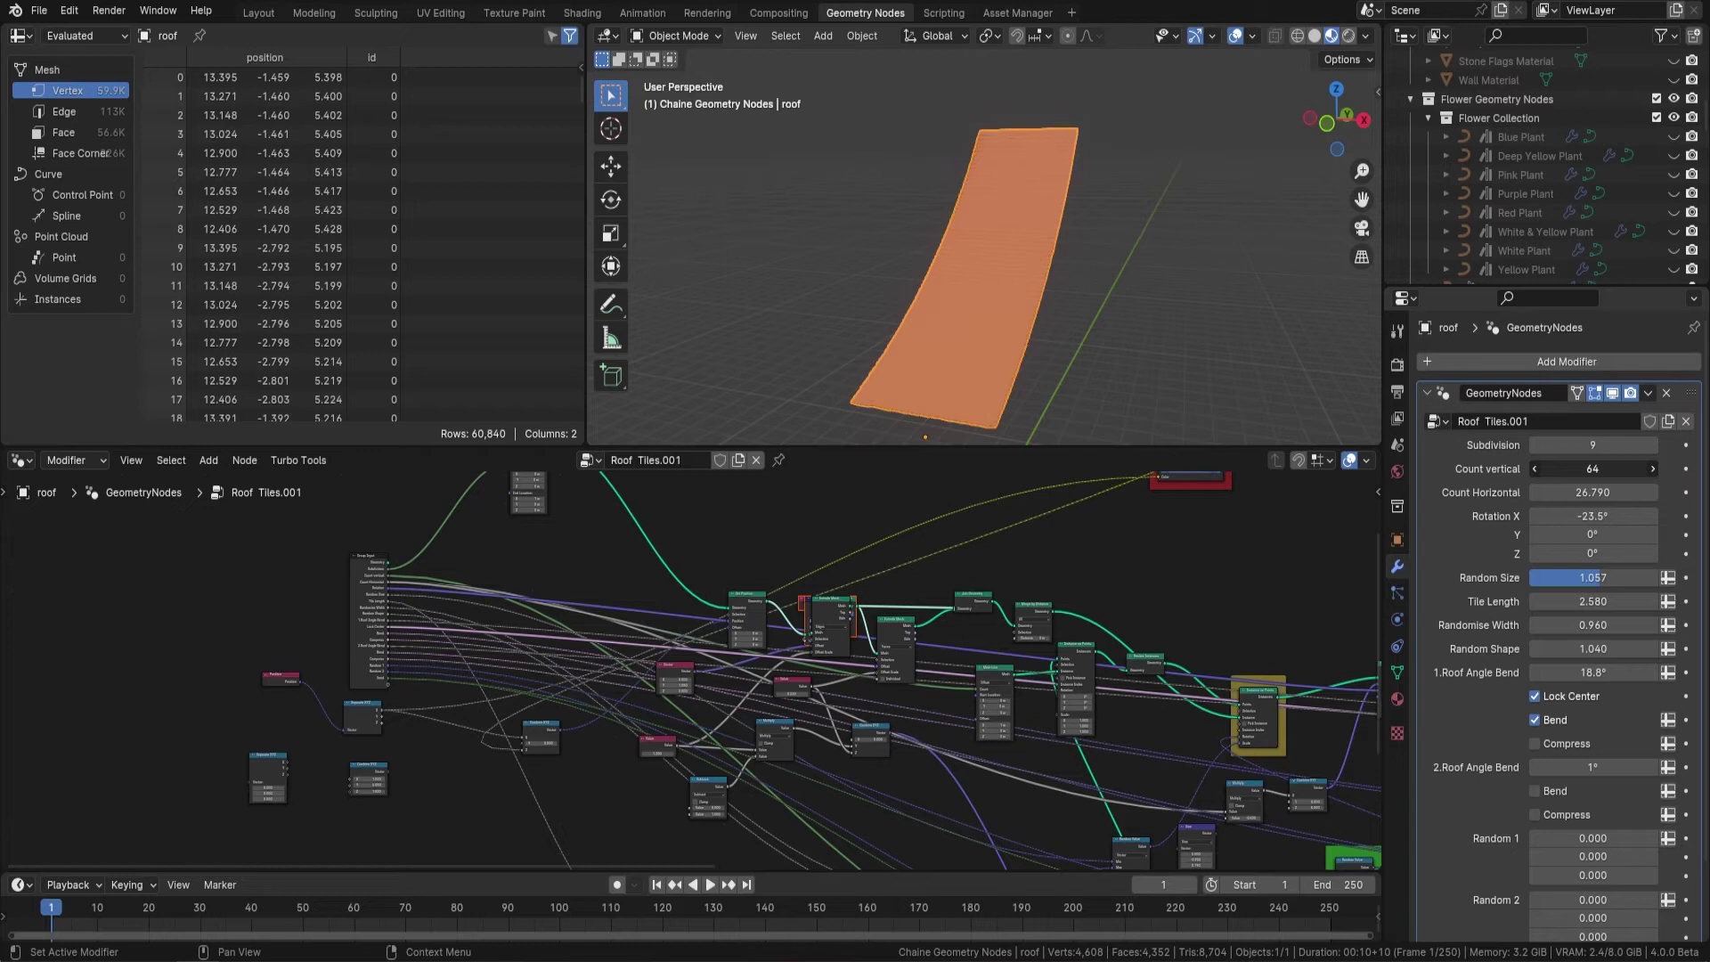
pyautogui.moveTo(1006, 283); pyautogui.dragTo(1110, 275, button='middle')
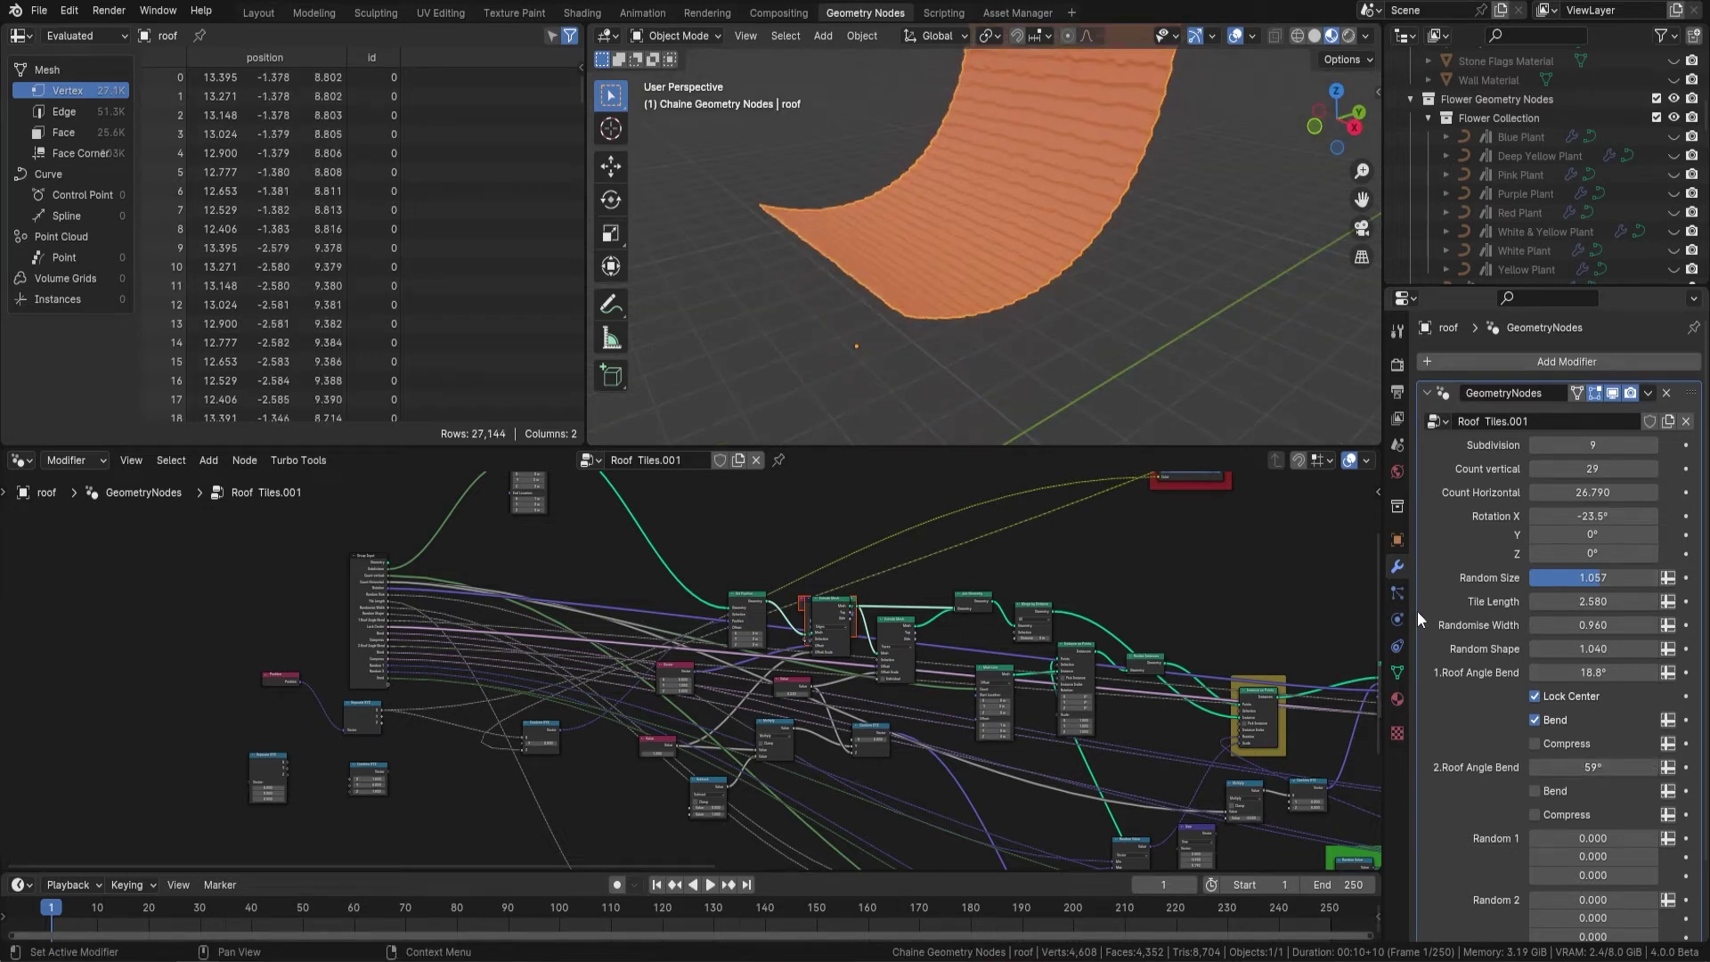
pyautogui.moveTo(1336, 419); pyautogui.dragTo(1228, 339, button='middle')
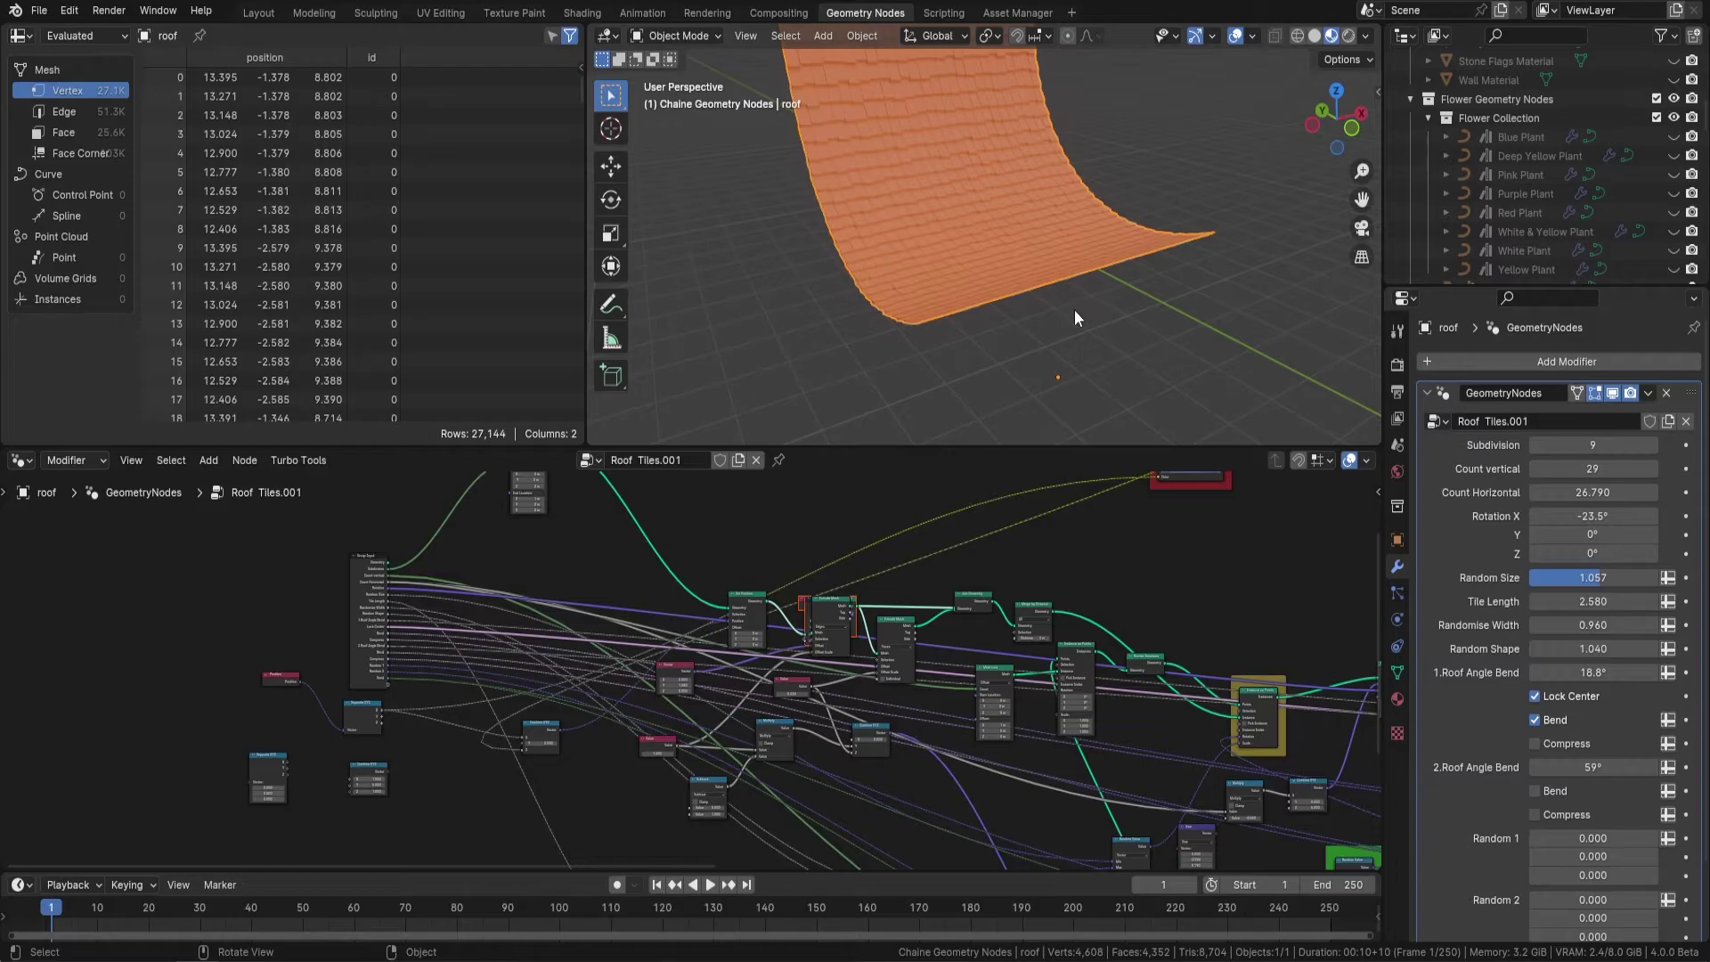
pyautogui.scroll(5, 1205, 524)
pyautogui.moveTo(978, 428); pyautogui.dragTo(1114, 296, button='middle')
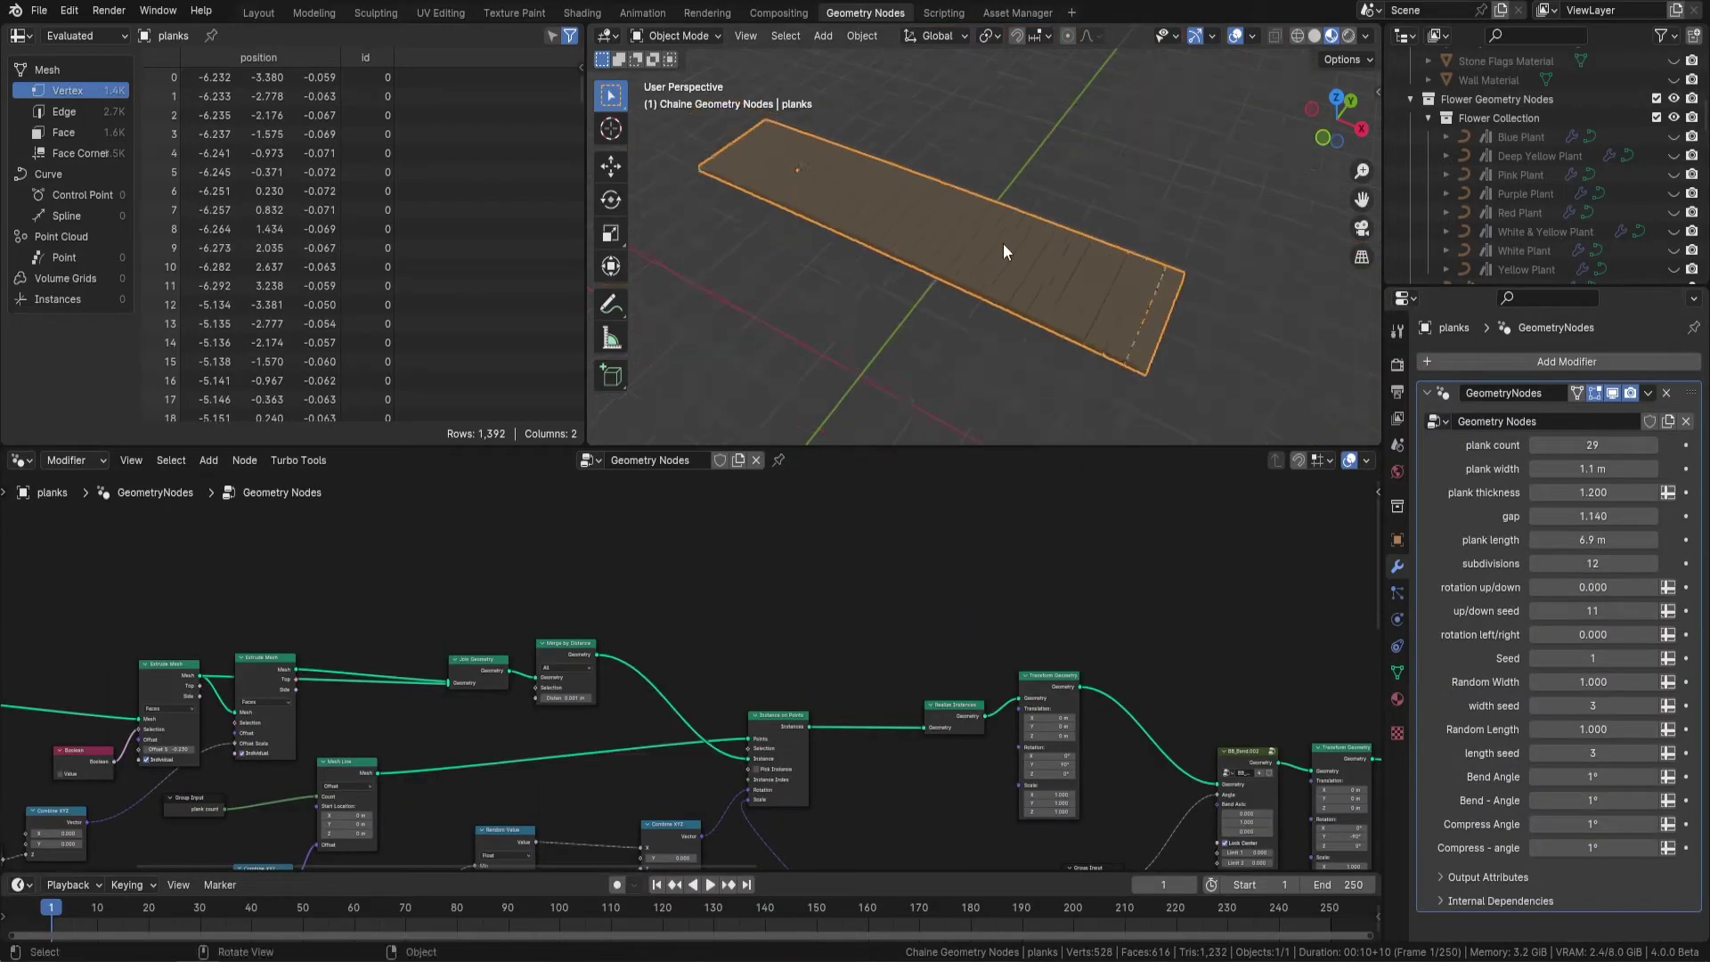
# - Set the planks' Random Width to 0.160 and Random Length to 2.550, and raise the Bend Angle to about 35°
pyautogui.moveTo(1004, 245); pyautogui.dragTo(1158, 275, button='middle')
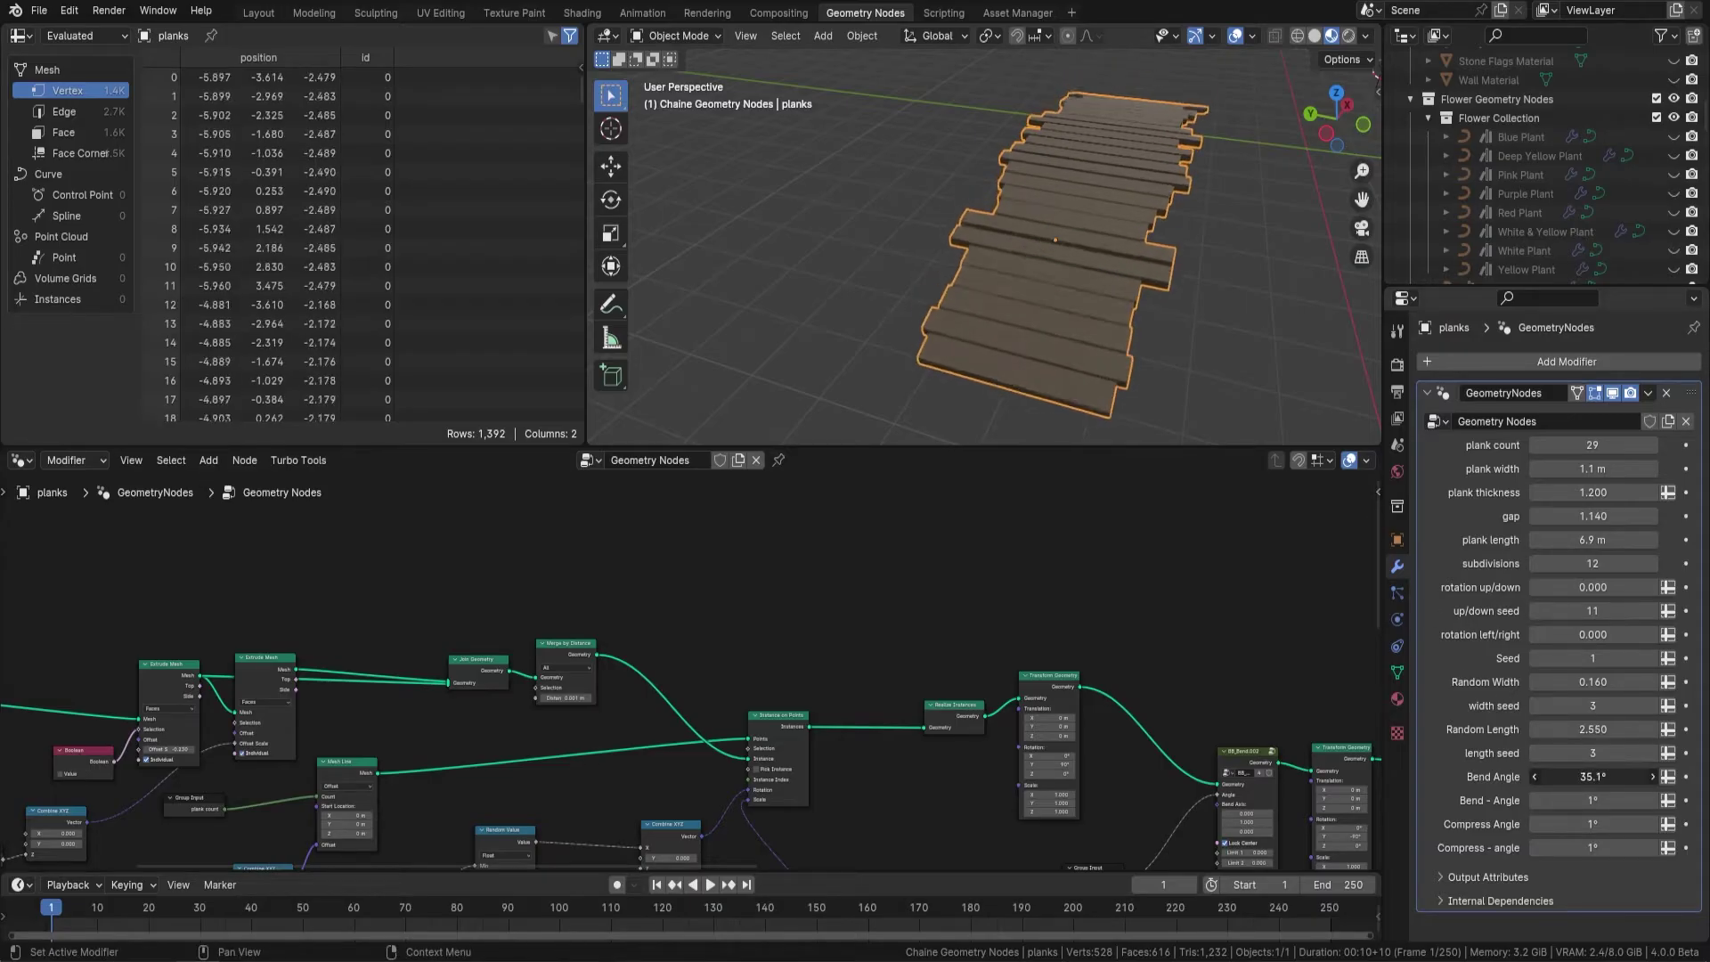
pyautogui.moveTo(1594, 777); pyautogui.dragTo(1648, 776)
pyautogui.moveTo(1069, 271); pyautogui.dragTo(1098, 216, button='middle')
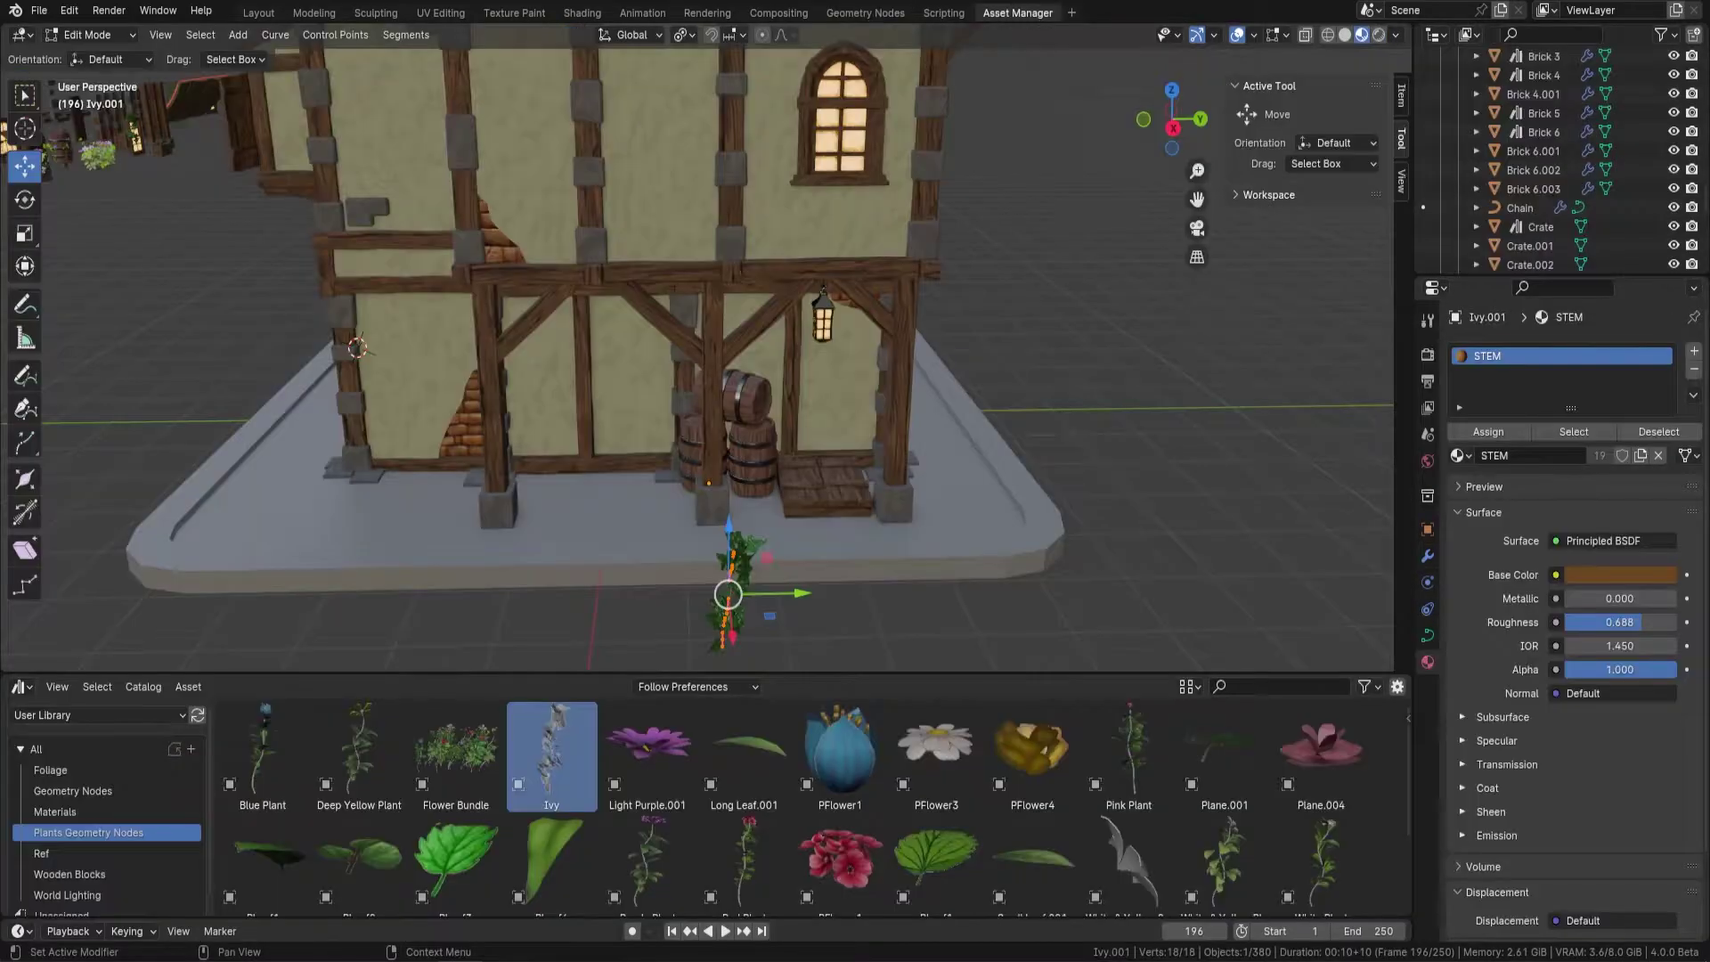
# - Replace the ivy's curve with strands drawn on the surface up the porch post, along its beam and on the walls
pyautogui.scroll(3, 865, 505)
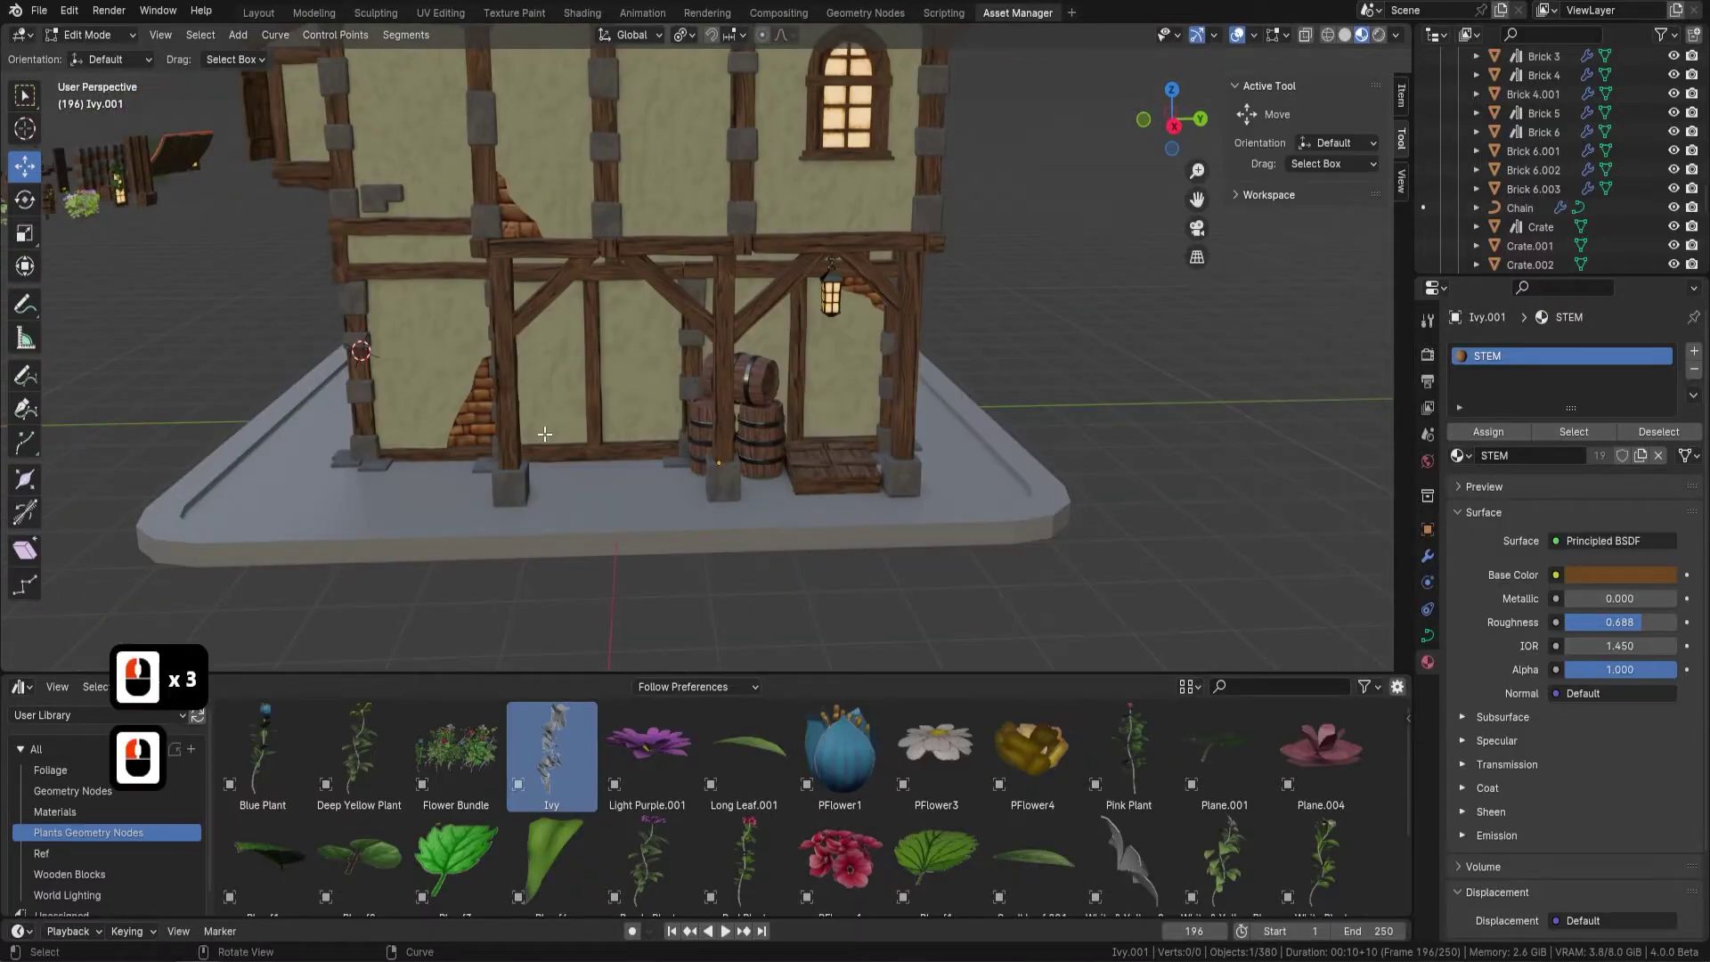
pyautogui.press('KP_3')
pyautogui.moveTo(687, 552); pyautogui.dragTo(557, 182)
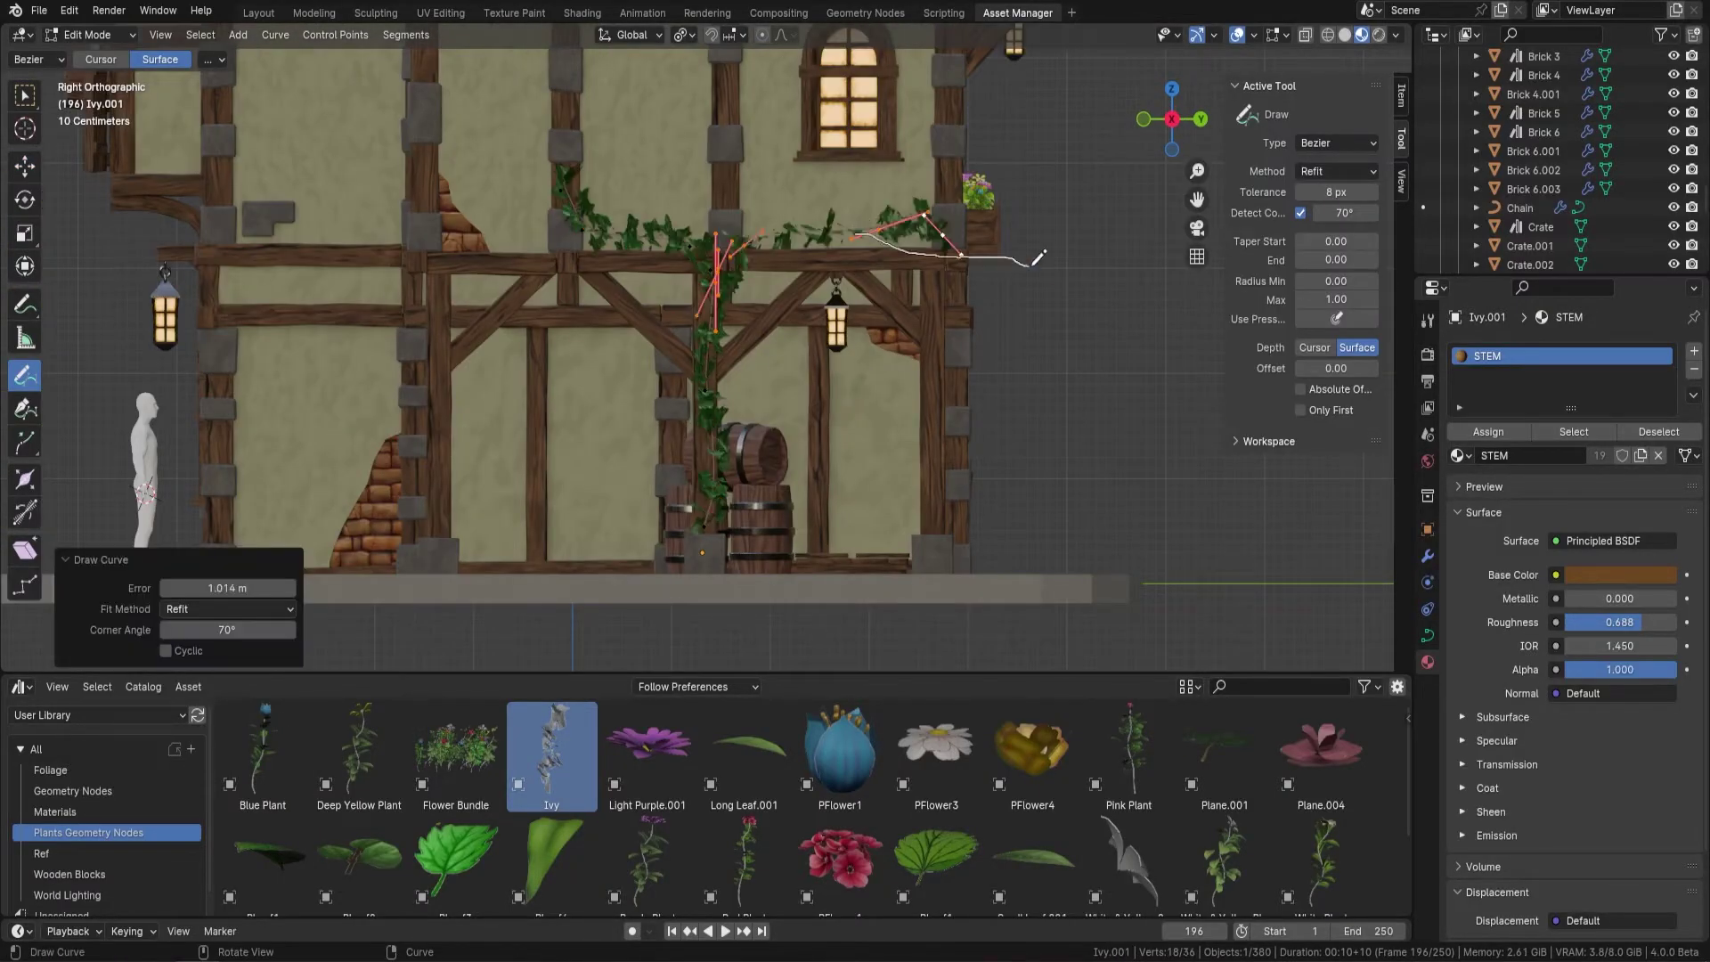
pyautogui.moveTo(1038, 258); pyautogui.dragTo(1043, 260)
pyautogui.scroll(-4, 1042, 259)
pyautogui.moveTo(1024, 294); pyautogui.dragTo(969, 381, button='middle')
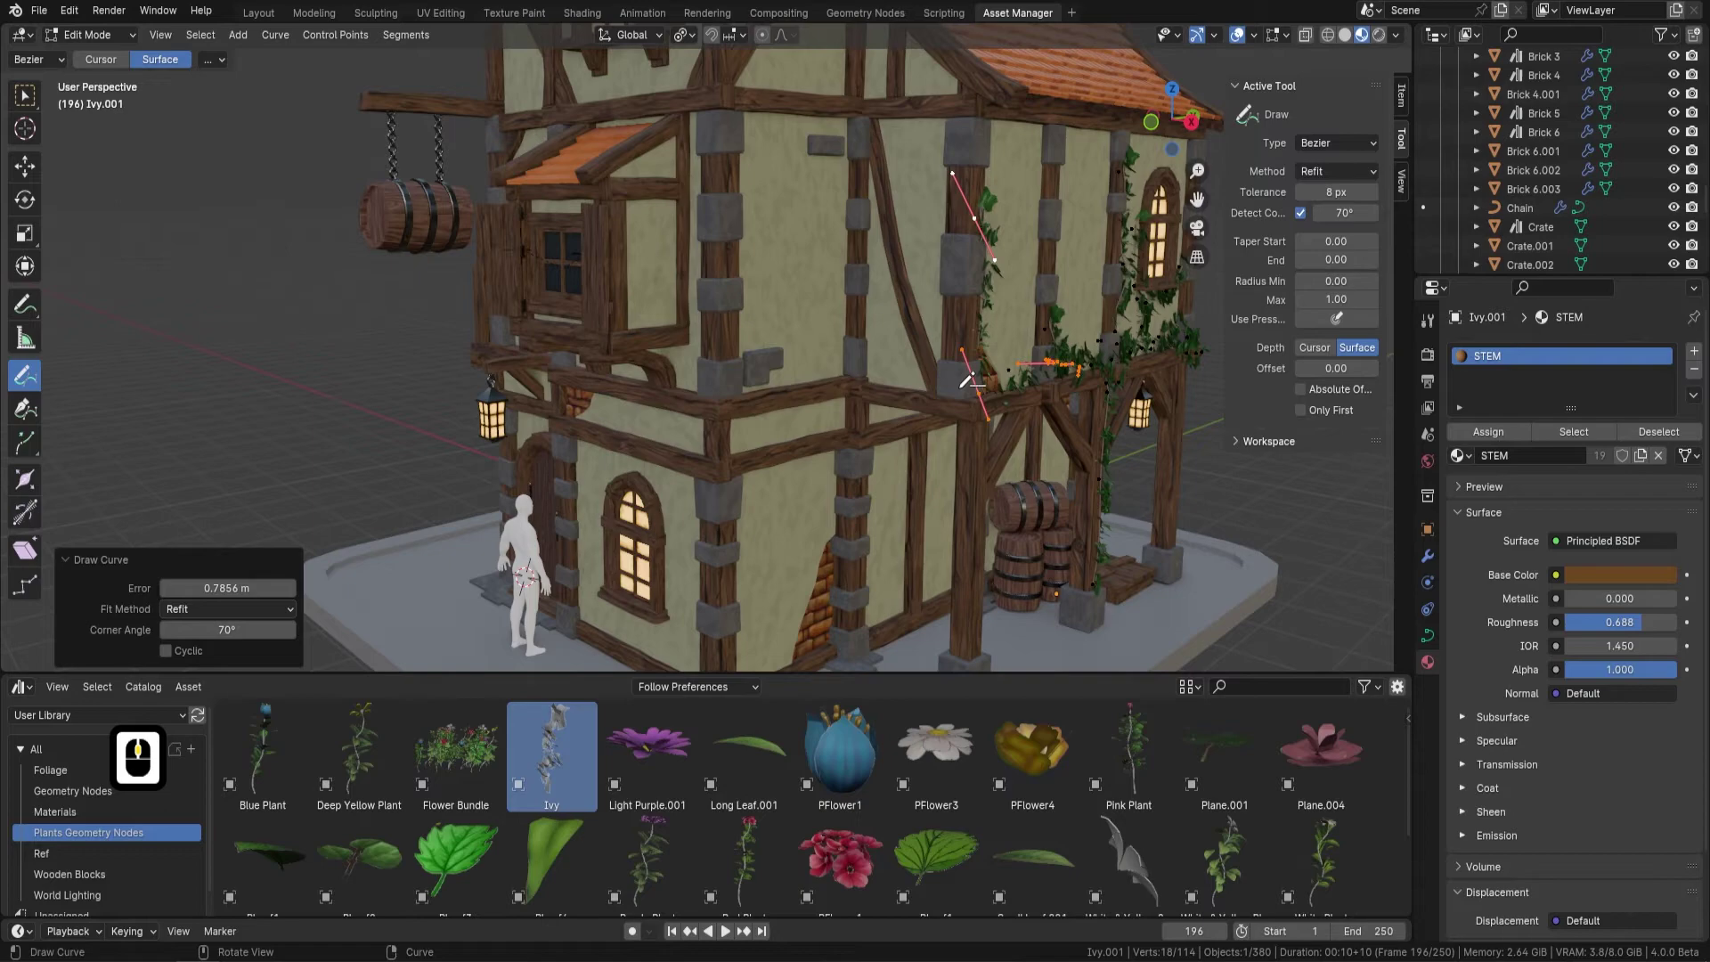
pyautogui.press('Tab')
pyautogui.scroll(-5, 967, 381)
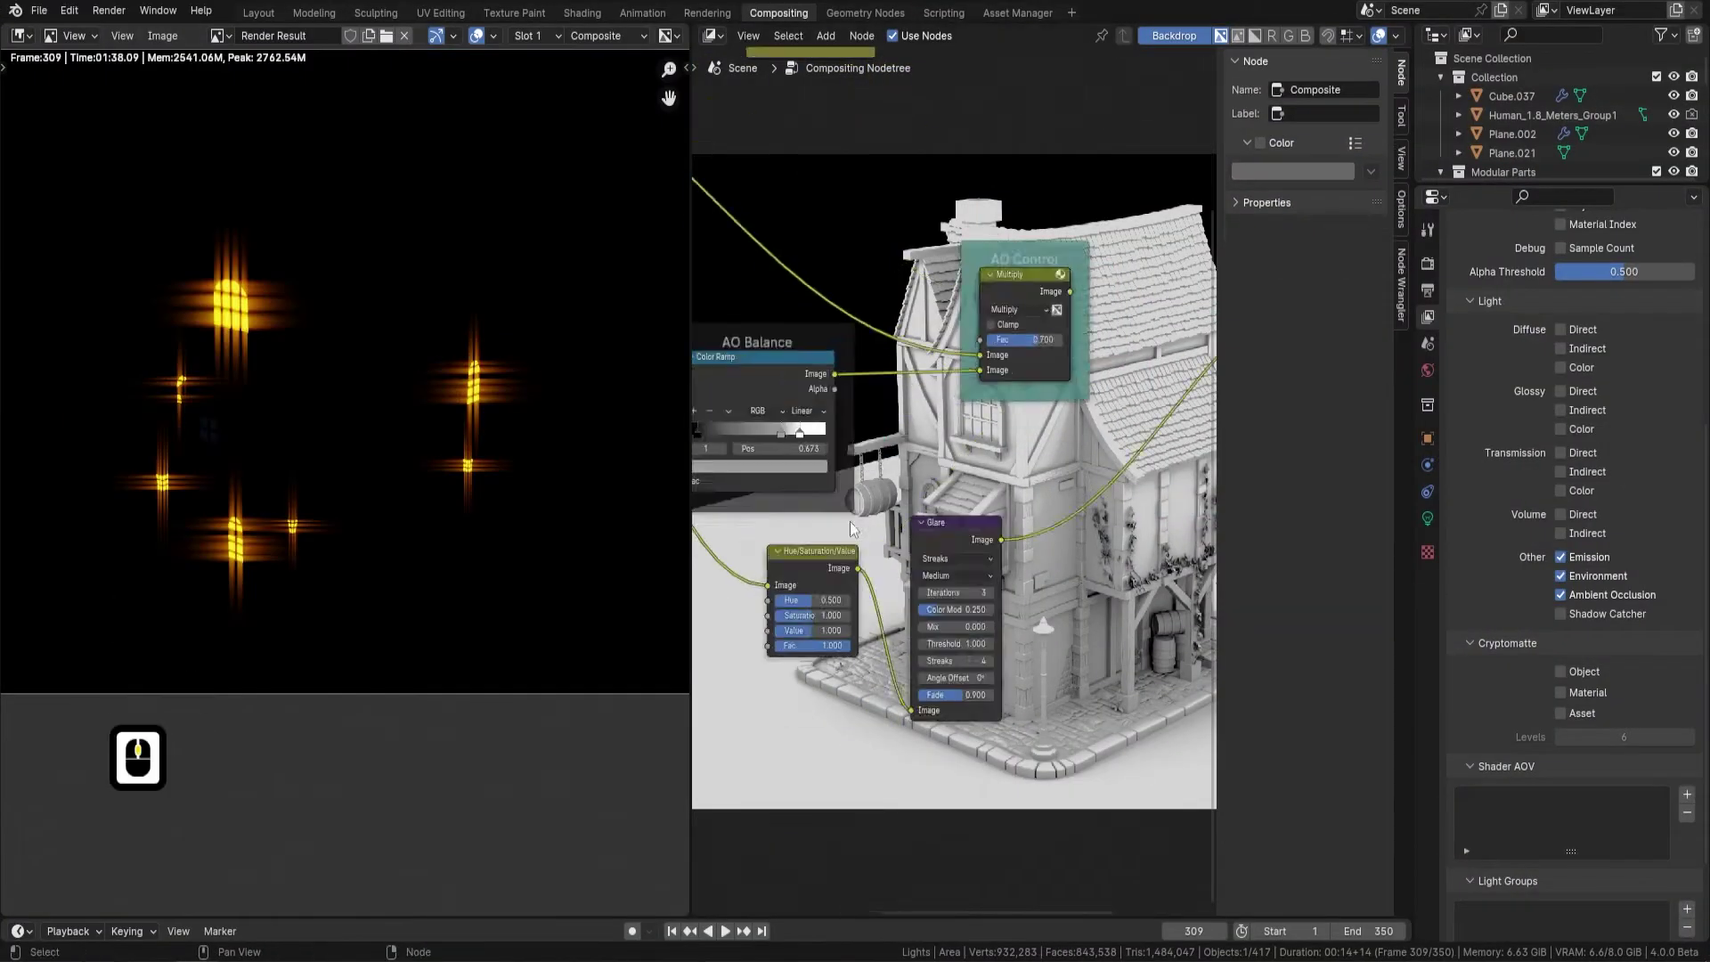
# - Set the Glare node to Fog Glow with High quality and add a Mix node ahead of the Composite output
pyautogui.click(891, 597)
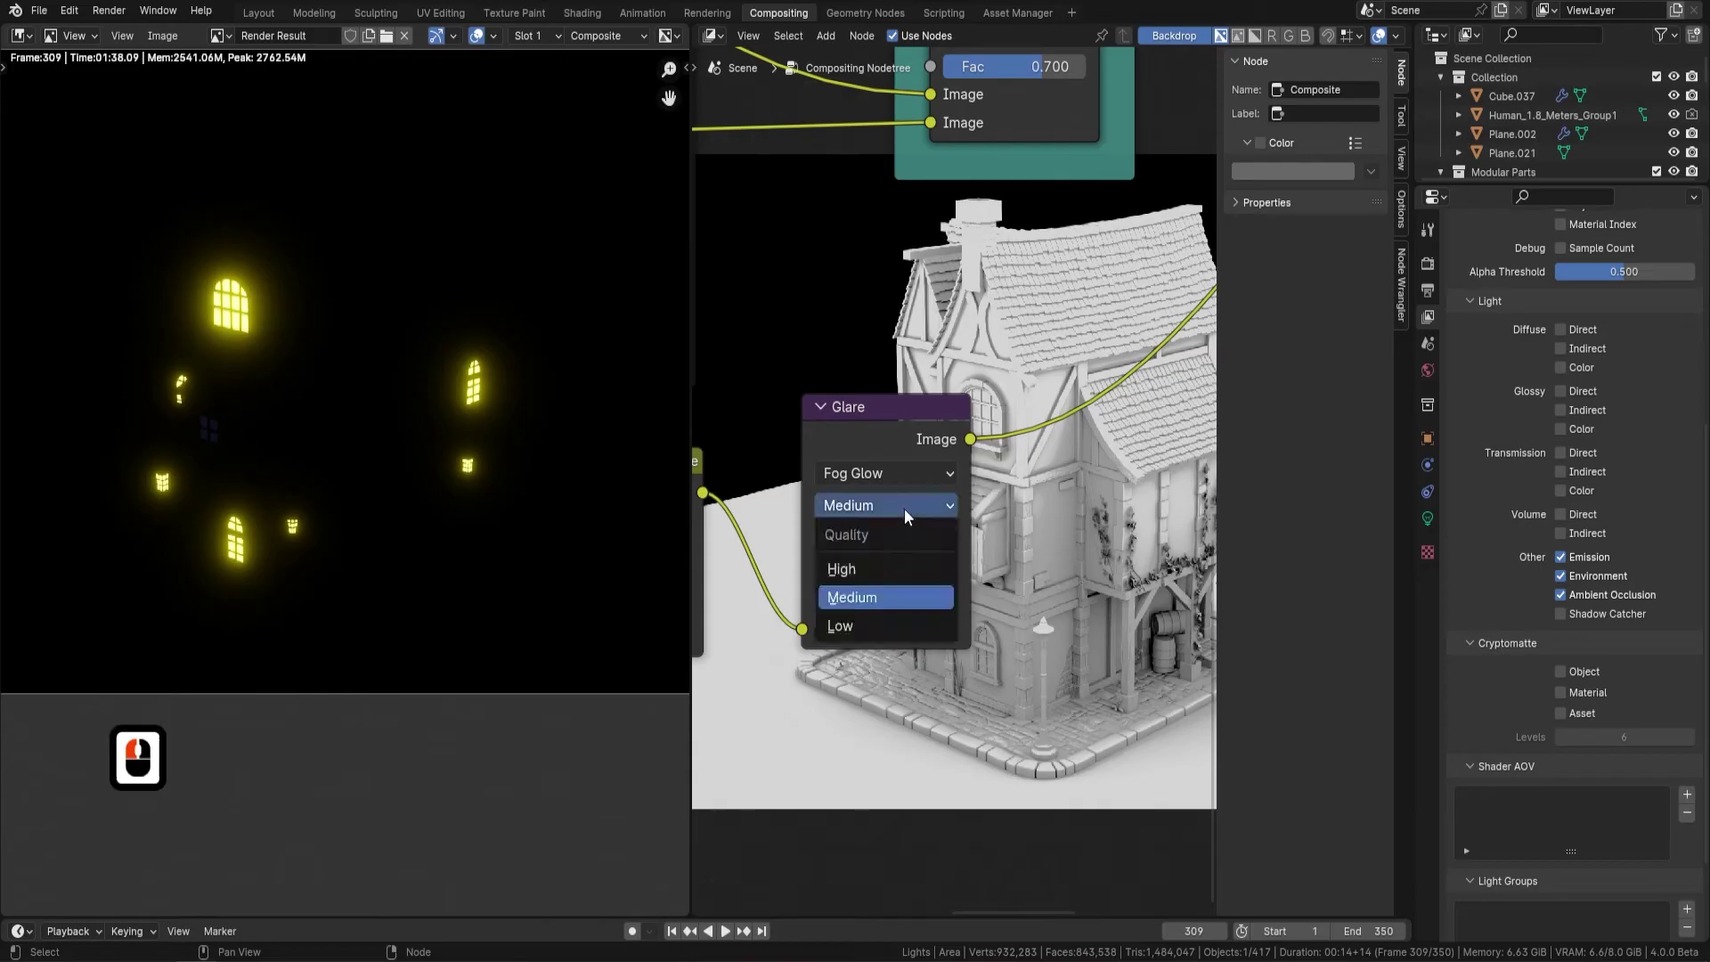
pyautogui.click(869, 782)
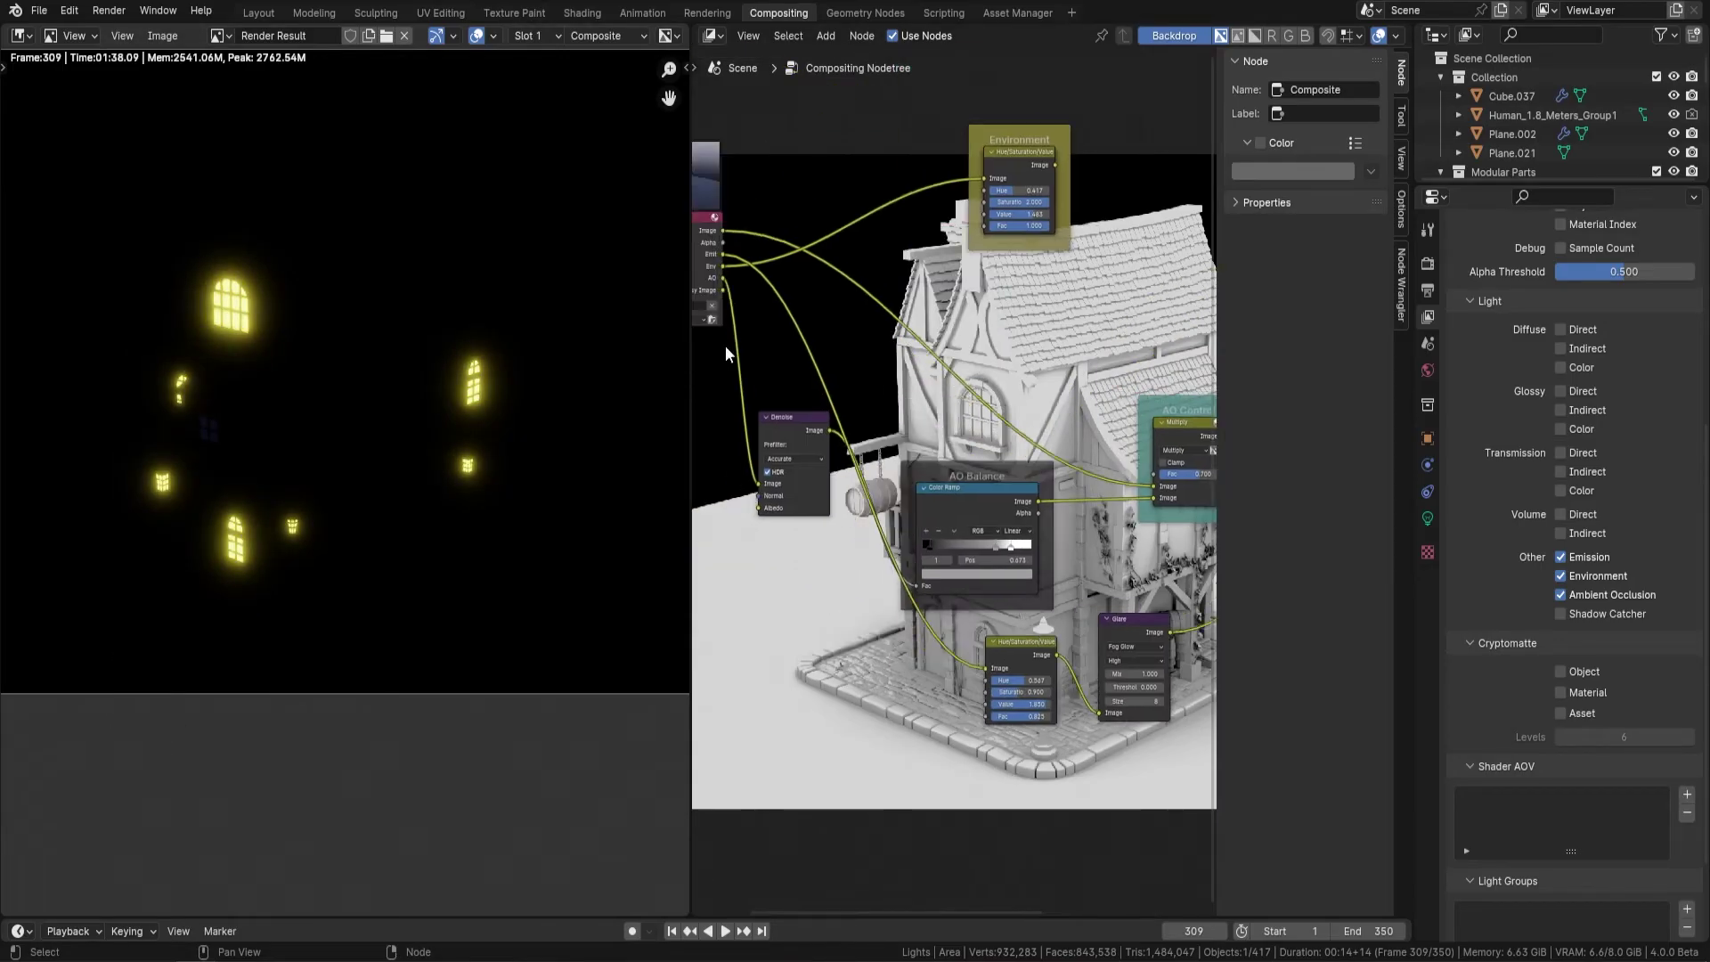
pyautogui.hotkey('shift', 'a')
pyautogui.click(988, 498)
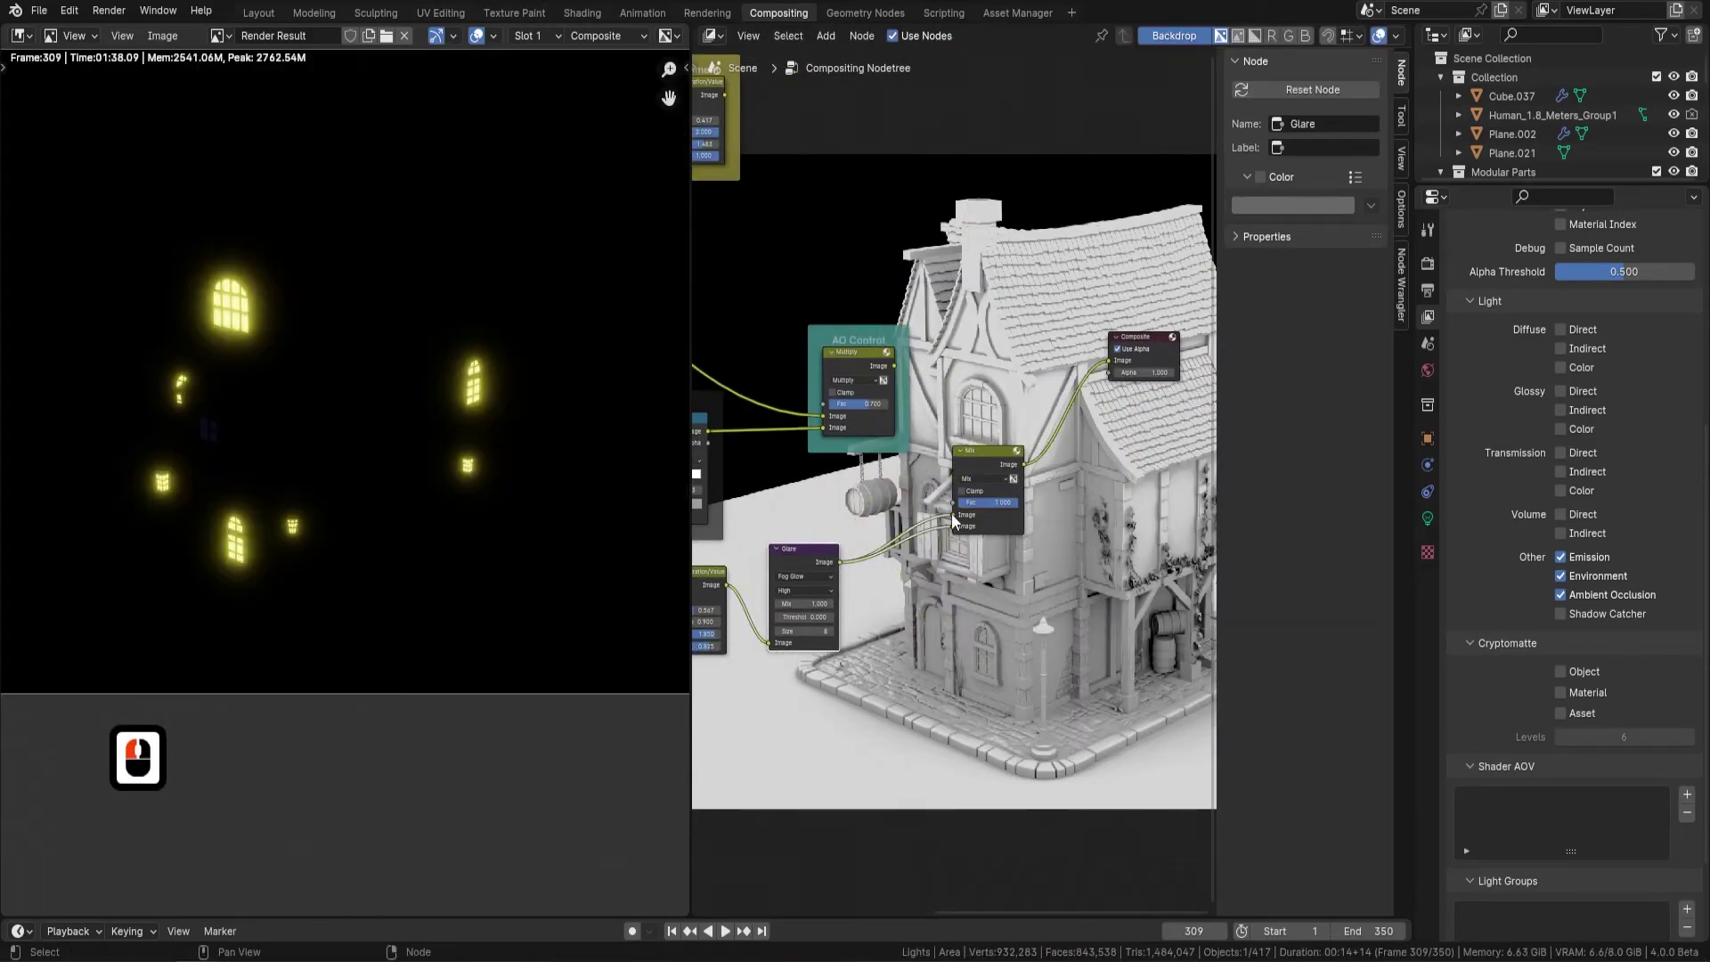
# - Blend the glare over the AO result with Lighten at a factor of 0.5 and frame that node as Emission Control
pyautogui.doubleClick(1016, 509)
pyautogui.write('0.5')
pyautogui.press('Return')
pyautogui.scroll(2, 891, 534)
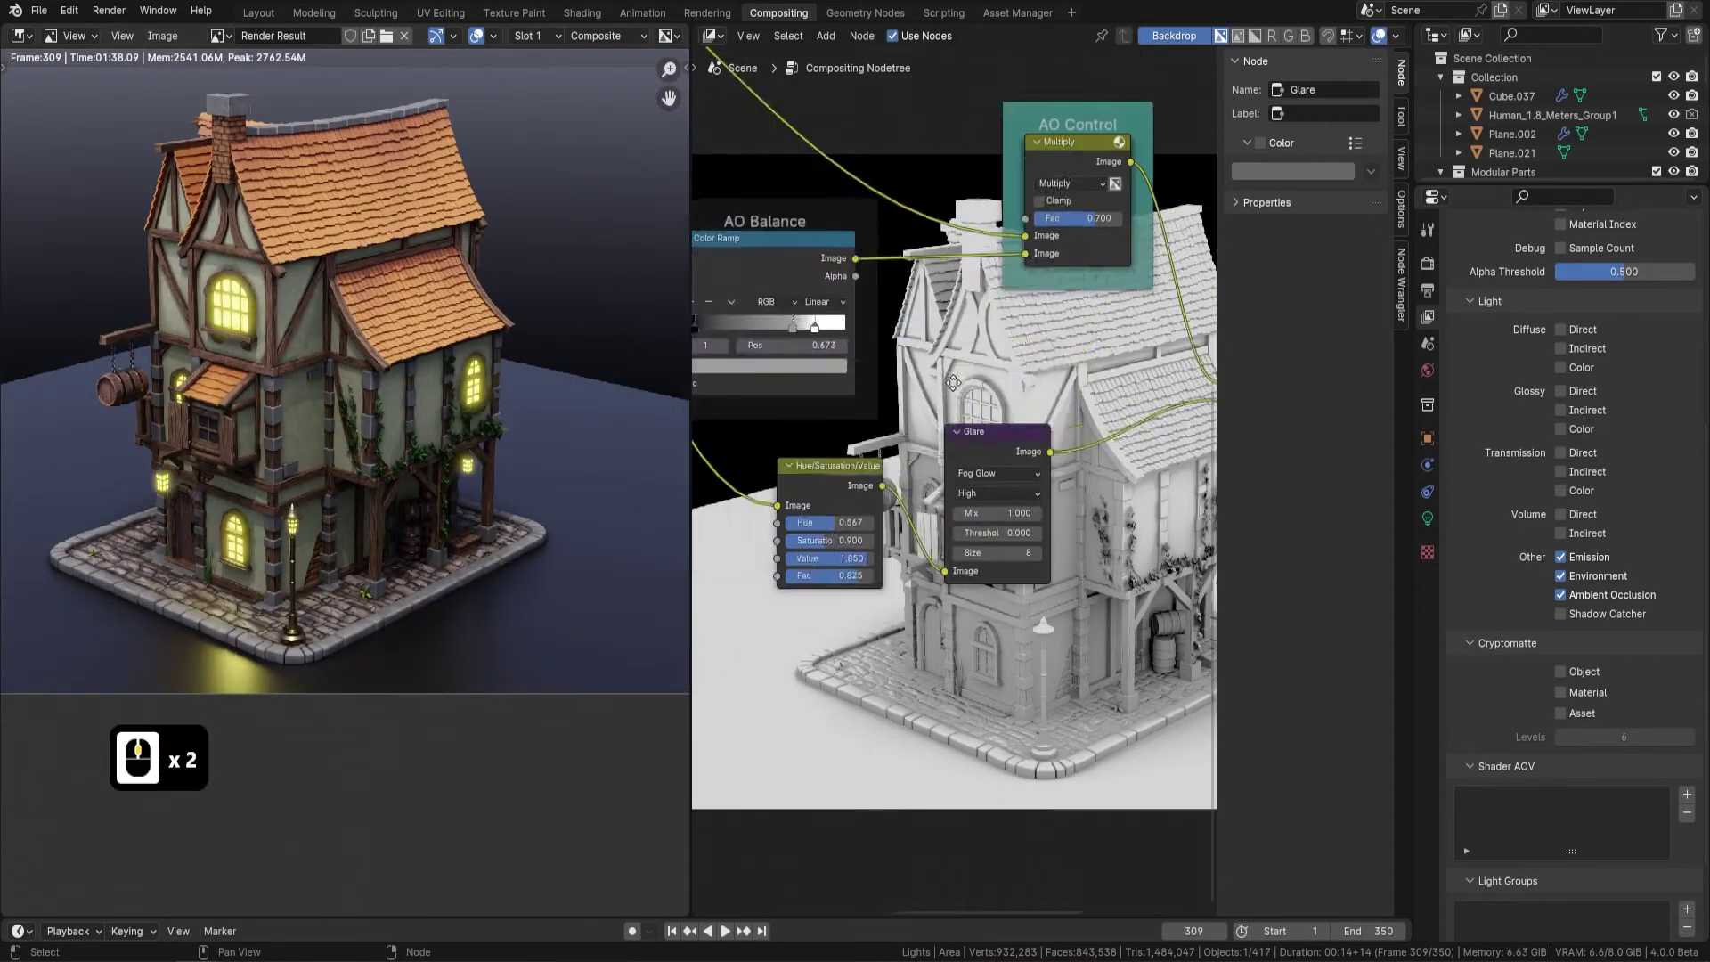
pyautogui.moveTo(712, 713); pyautogui.dragTo(868, 558, button='middle')
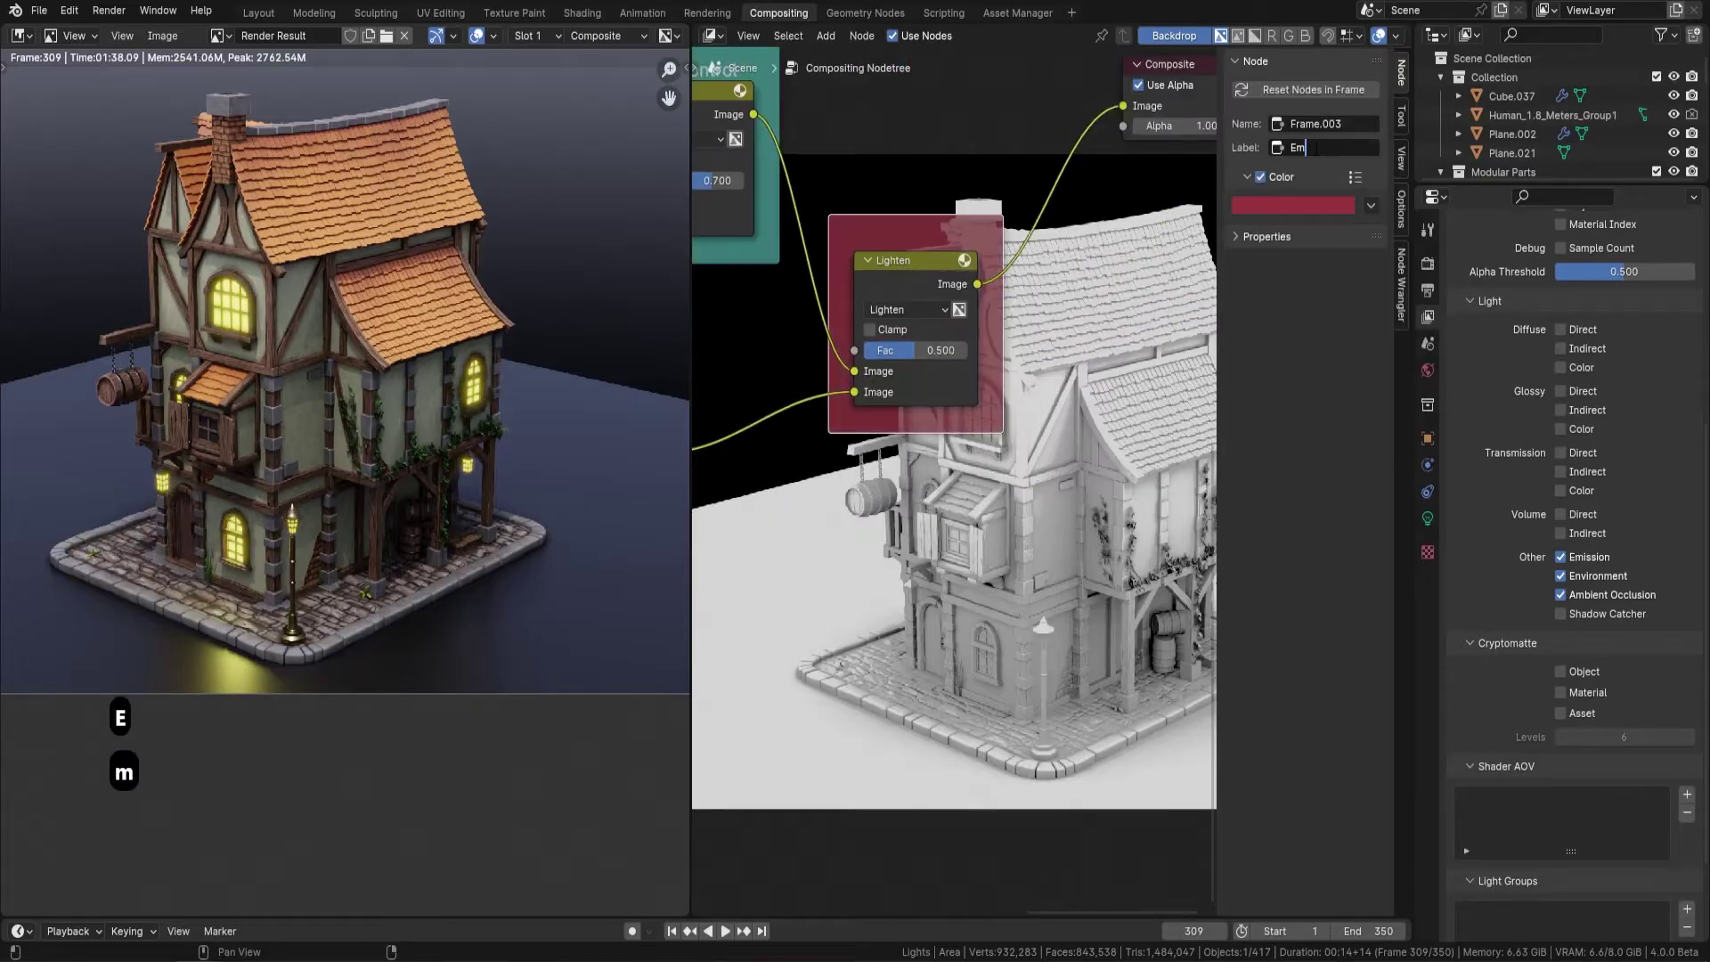
pyautogui.scroll(3, 321, 555)
pyautogui.scroll(-4, 320, 555)
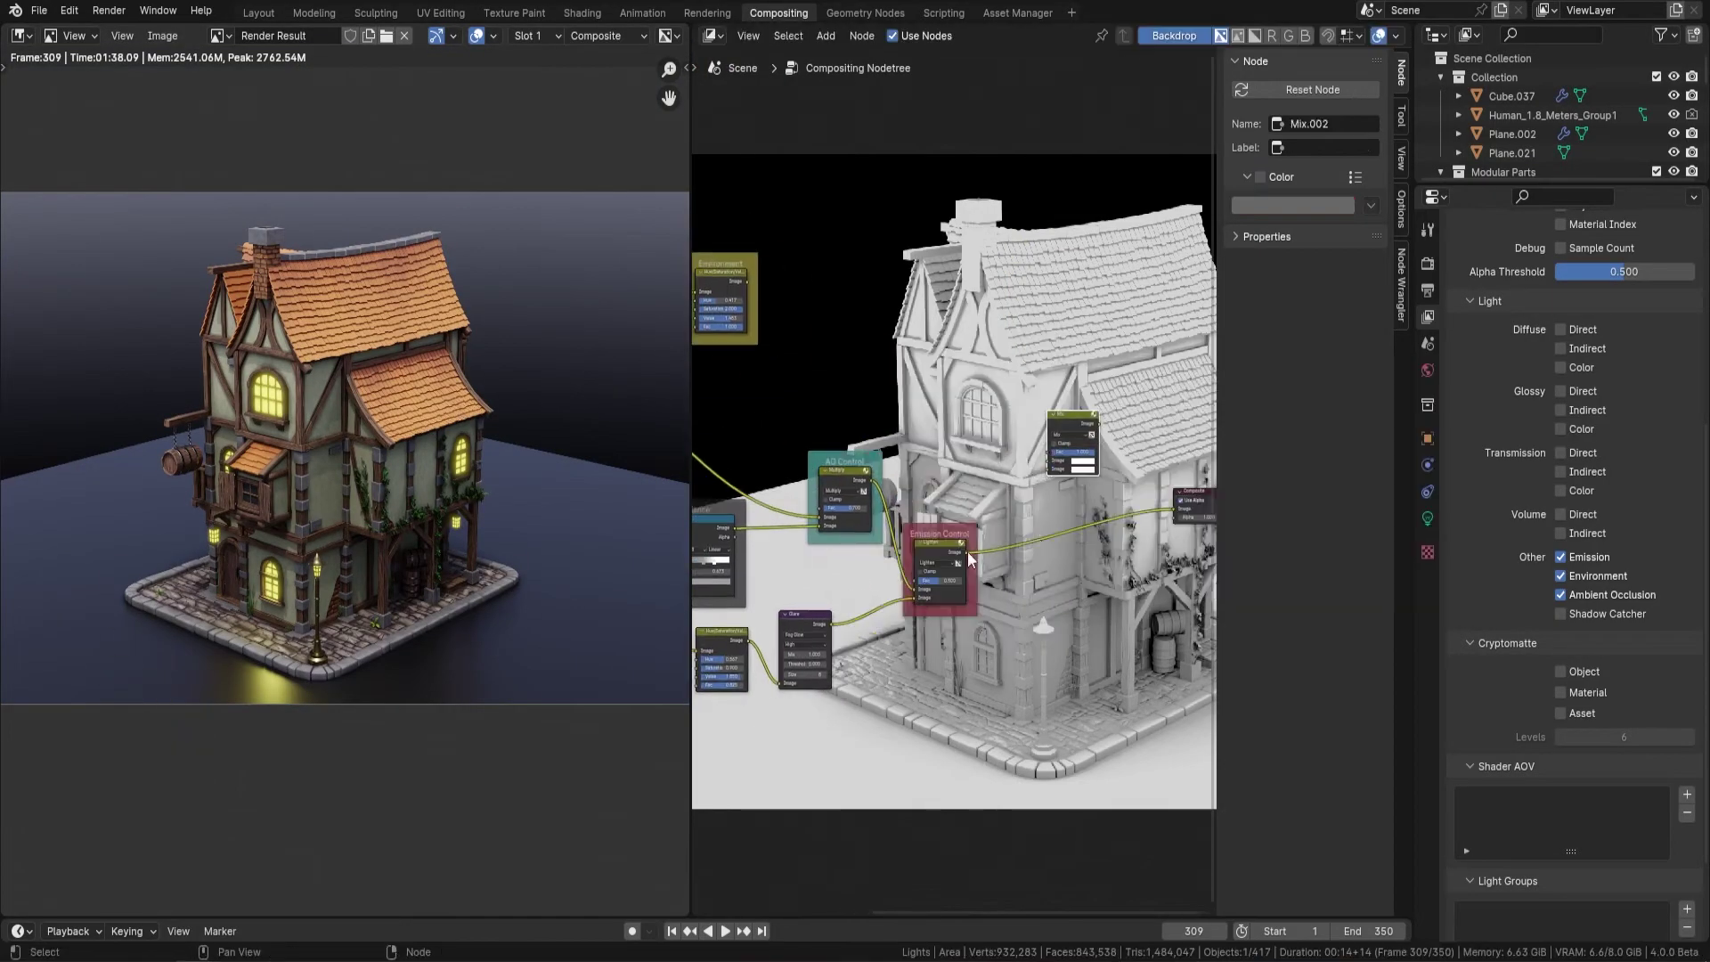
# - Set the Environment hue to 0.292 and add a Hue/Saturation/Value node with saturation 1.050 before the Composite output
pyautogui.scroll(4, 967, 552)
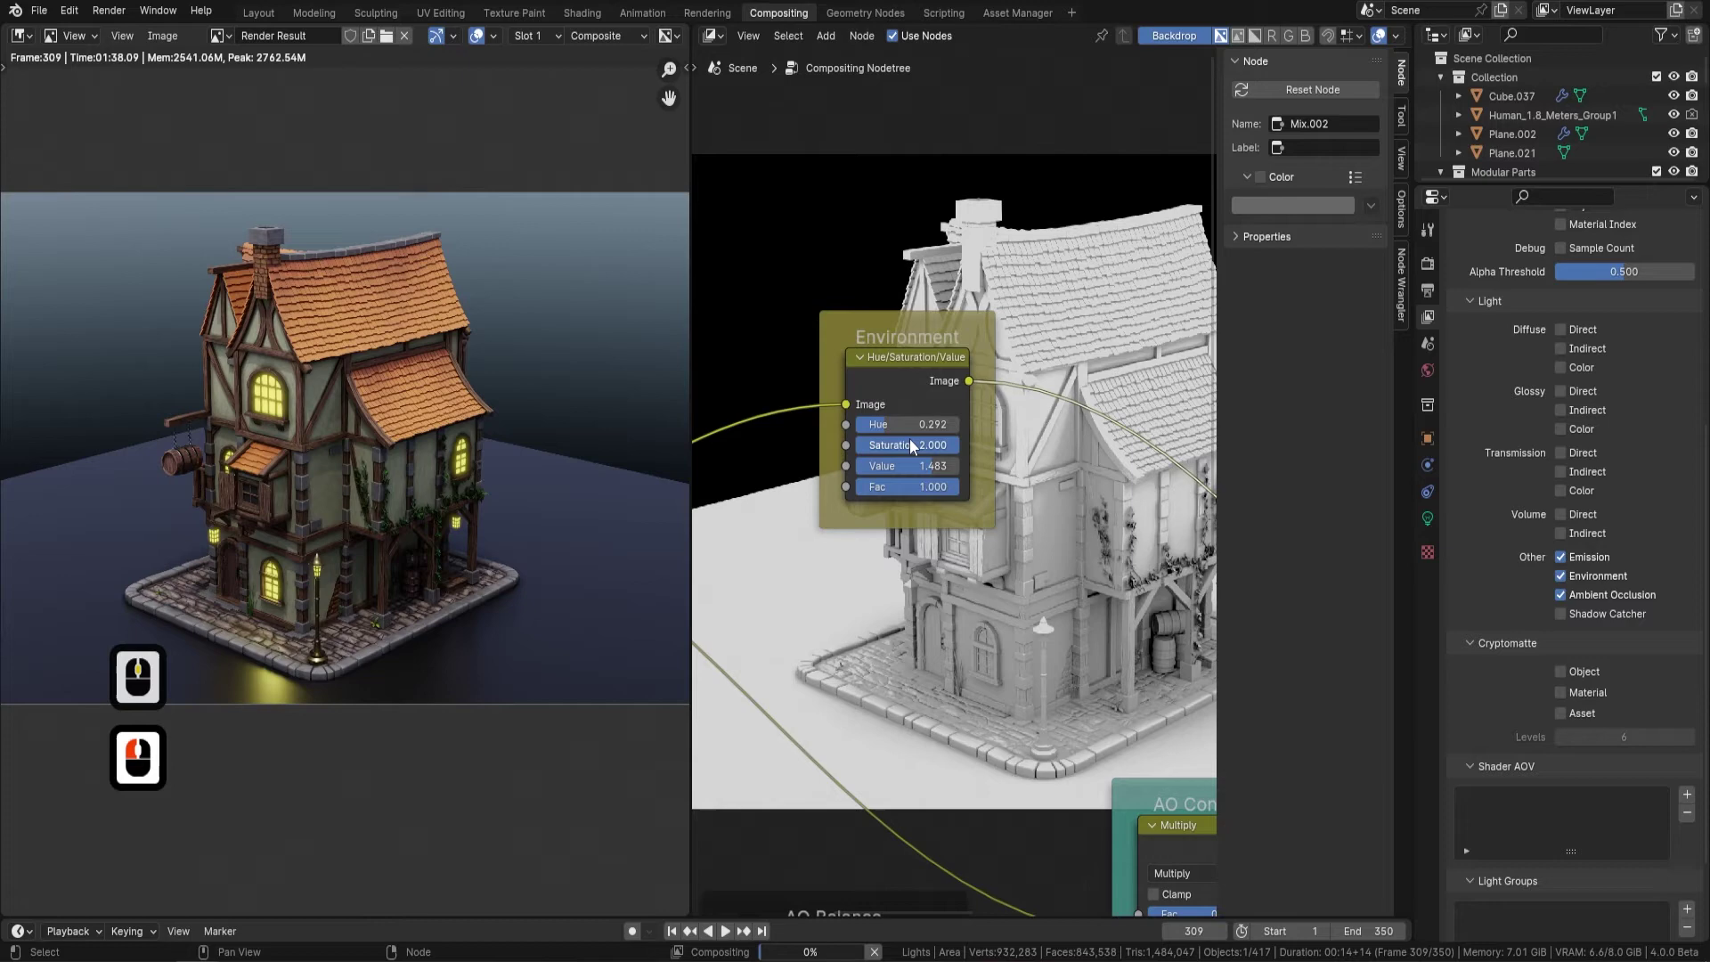
pyautogui.scroll(2, 434, 341)
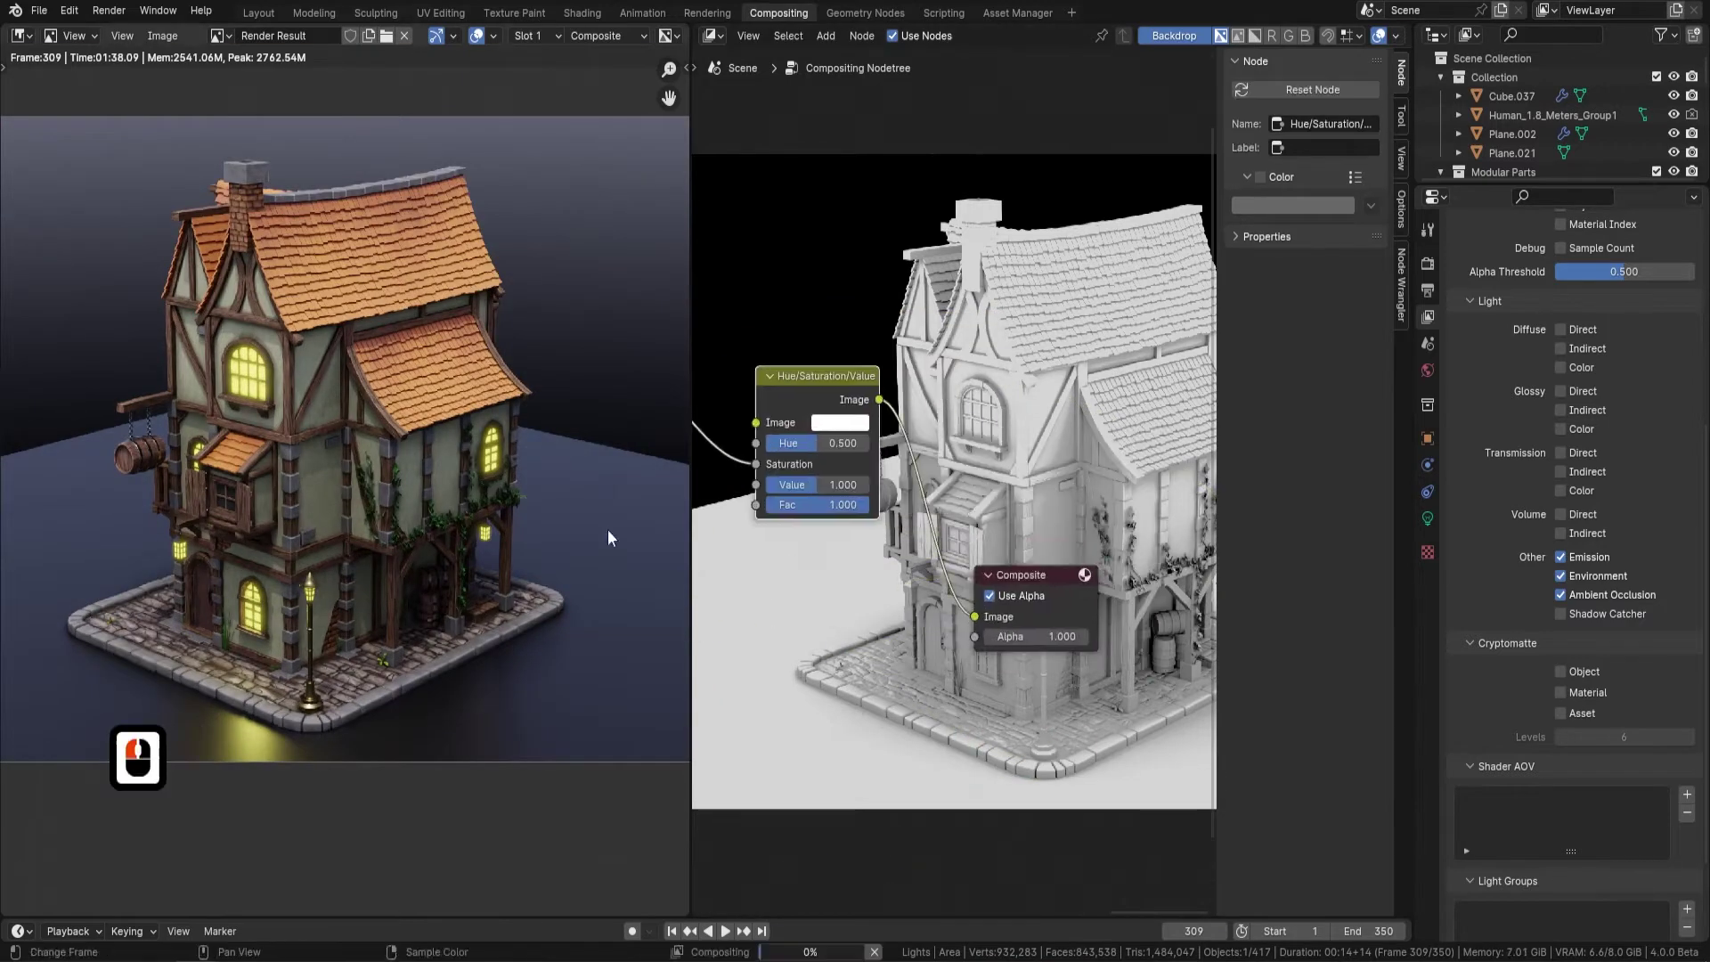
pyautogui.keyDown('ctrl'); pyautogui.scroll(1, 807, 552); pyautogui.keyUp('ctrl')
pyautogui.keyDown('ctrl'); pyautogui.scroll(-2, 806, 552); pyautogui.keyUp('ctrl')
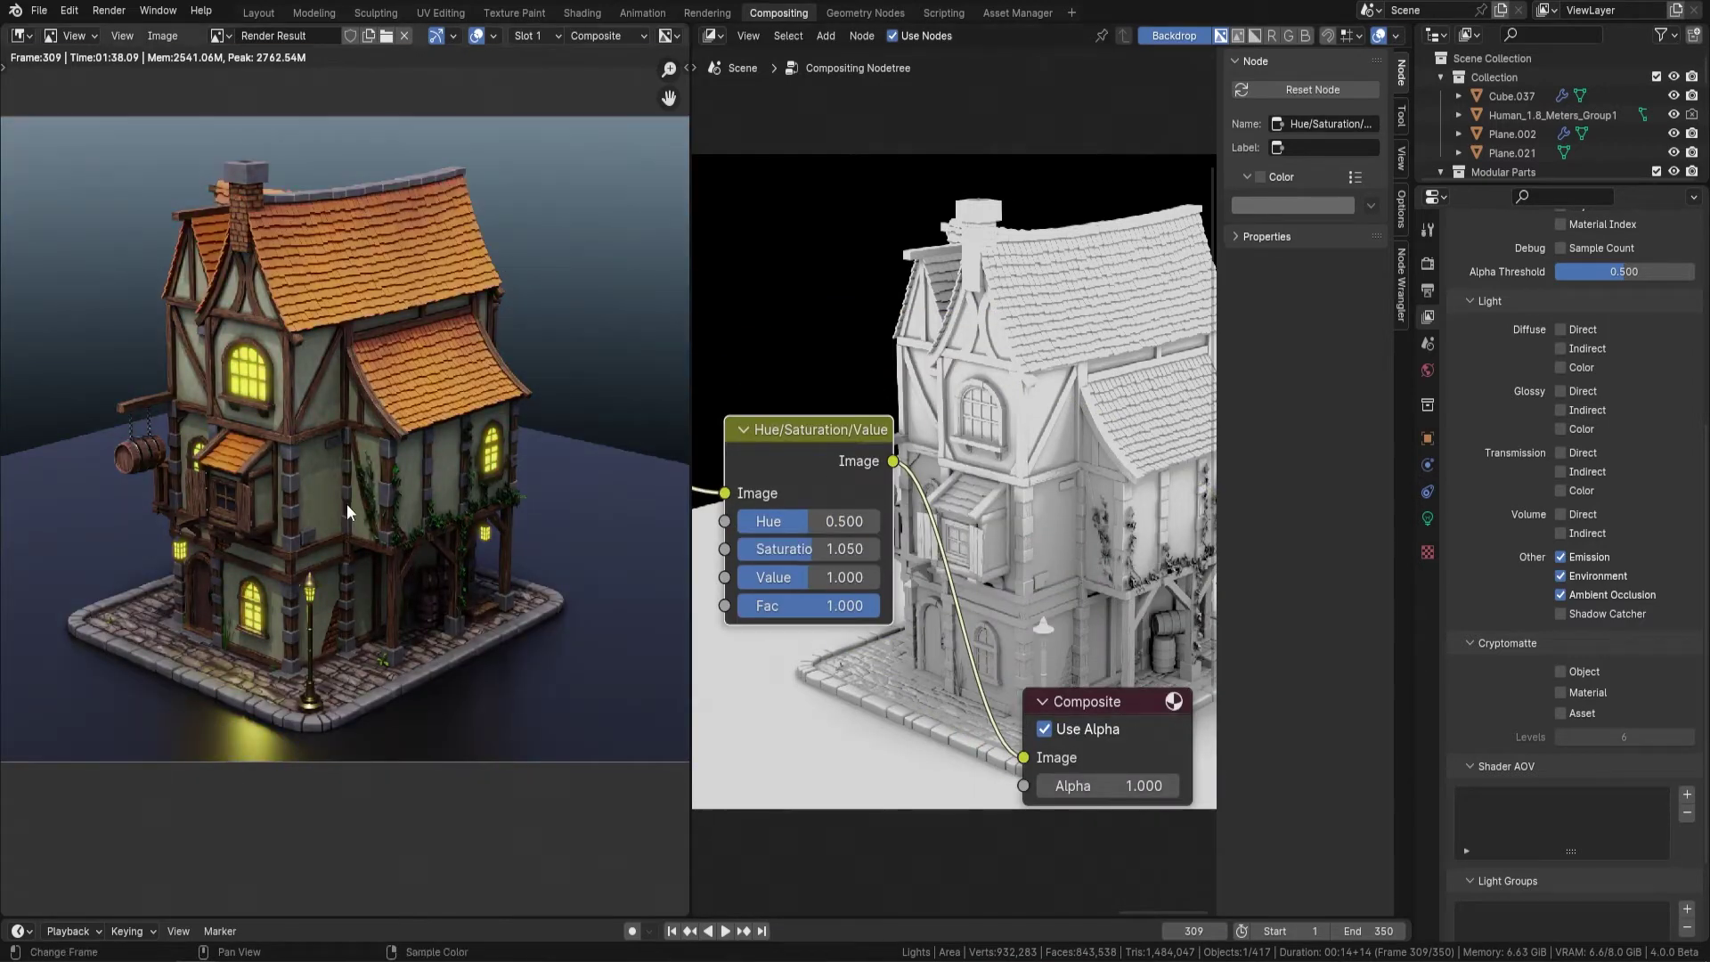
# - Insert a Color Balance node in Lift/Gamma/Gain mode before the Composite output
pyautogui.scroll(-2, 959, 573)
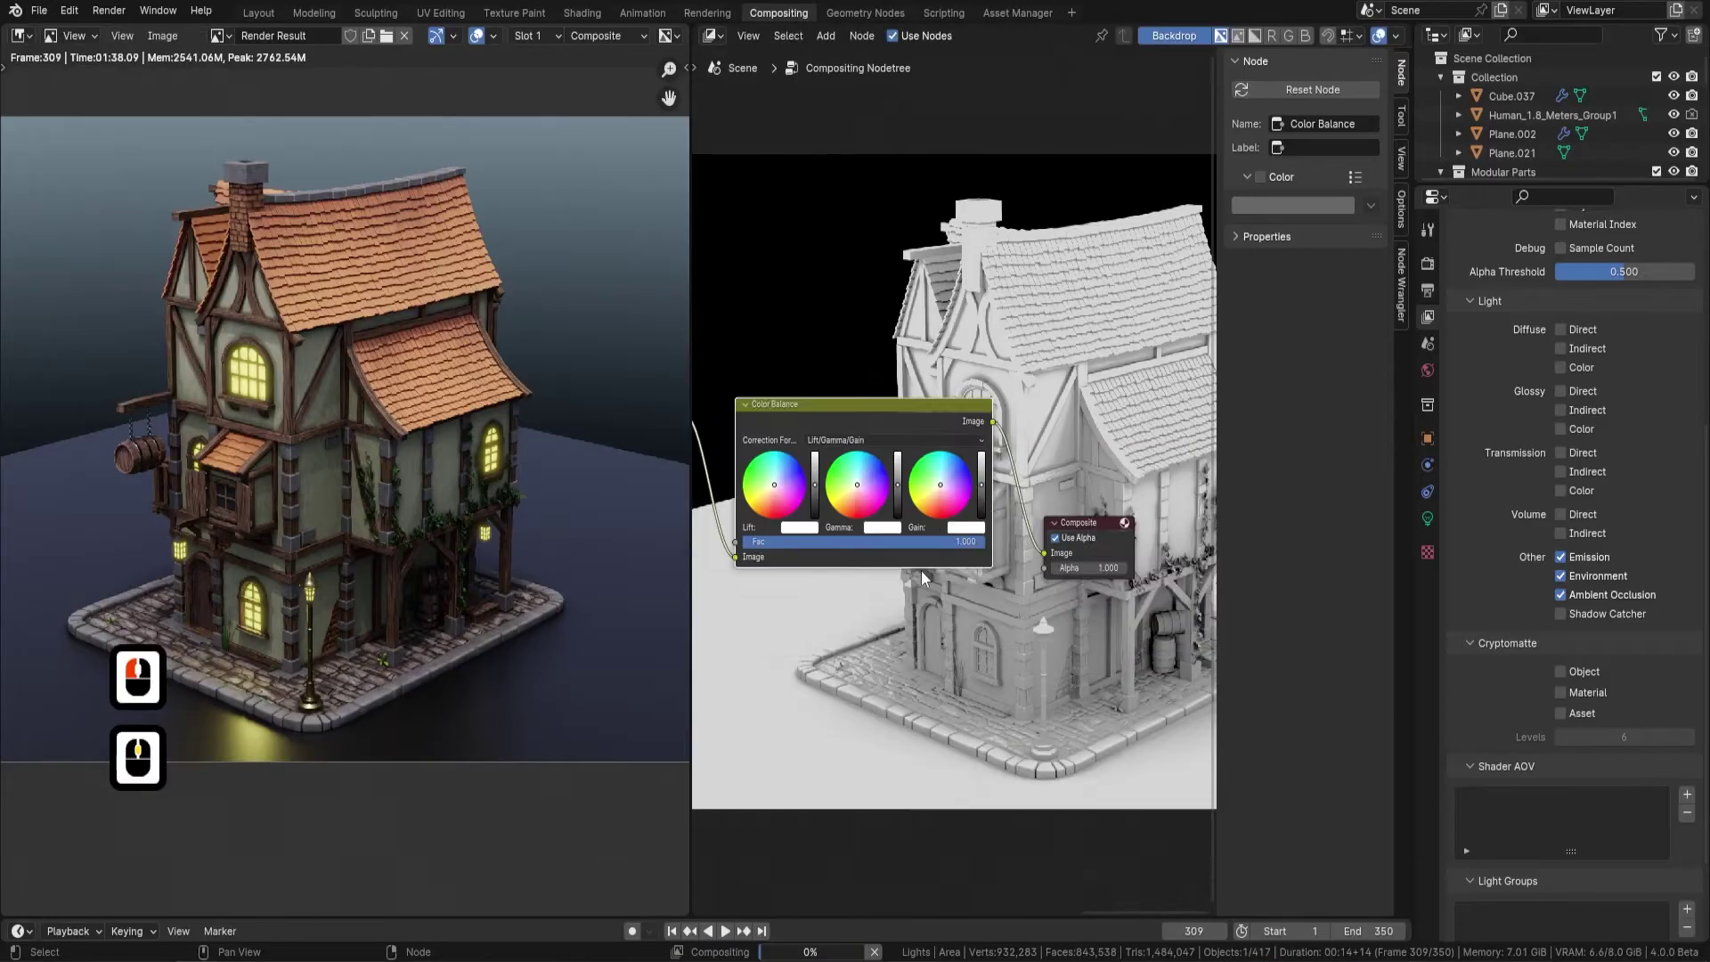
pyautogui.scroll(2, 776, 581)
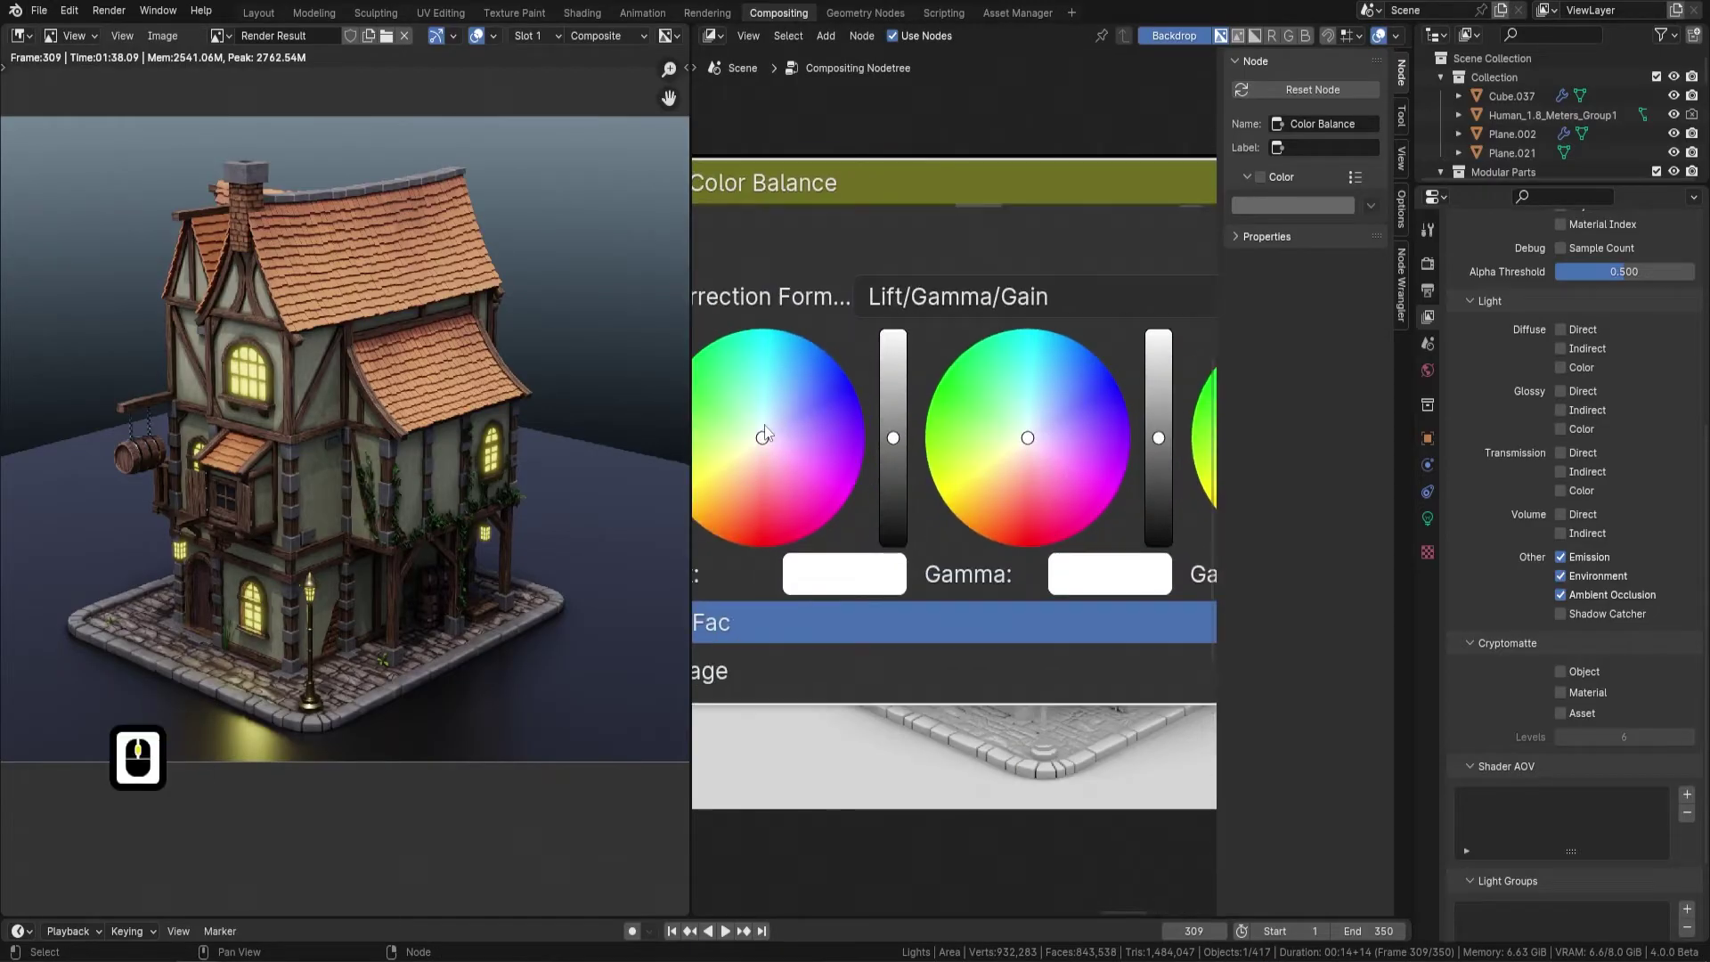
pyautogui.keyDown('ctrl'); pyautogui.scroll(1, 837, 575); pyautogui.keyUp('ctrl')
pyautogui.keyDown('ctrl'); pyautogui.scroll(-1, 837, 574); pyautogui.keyUp('ctrl')
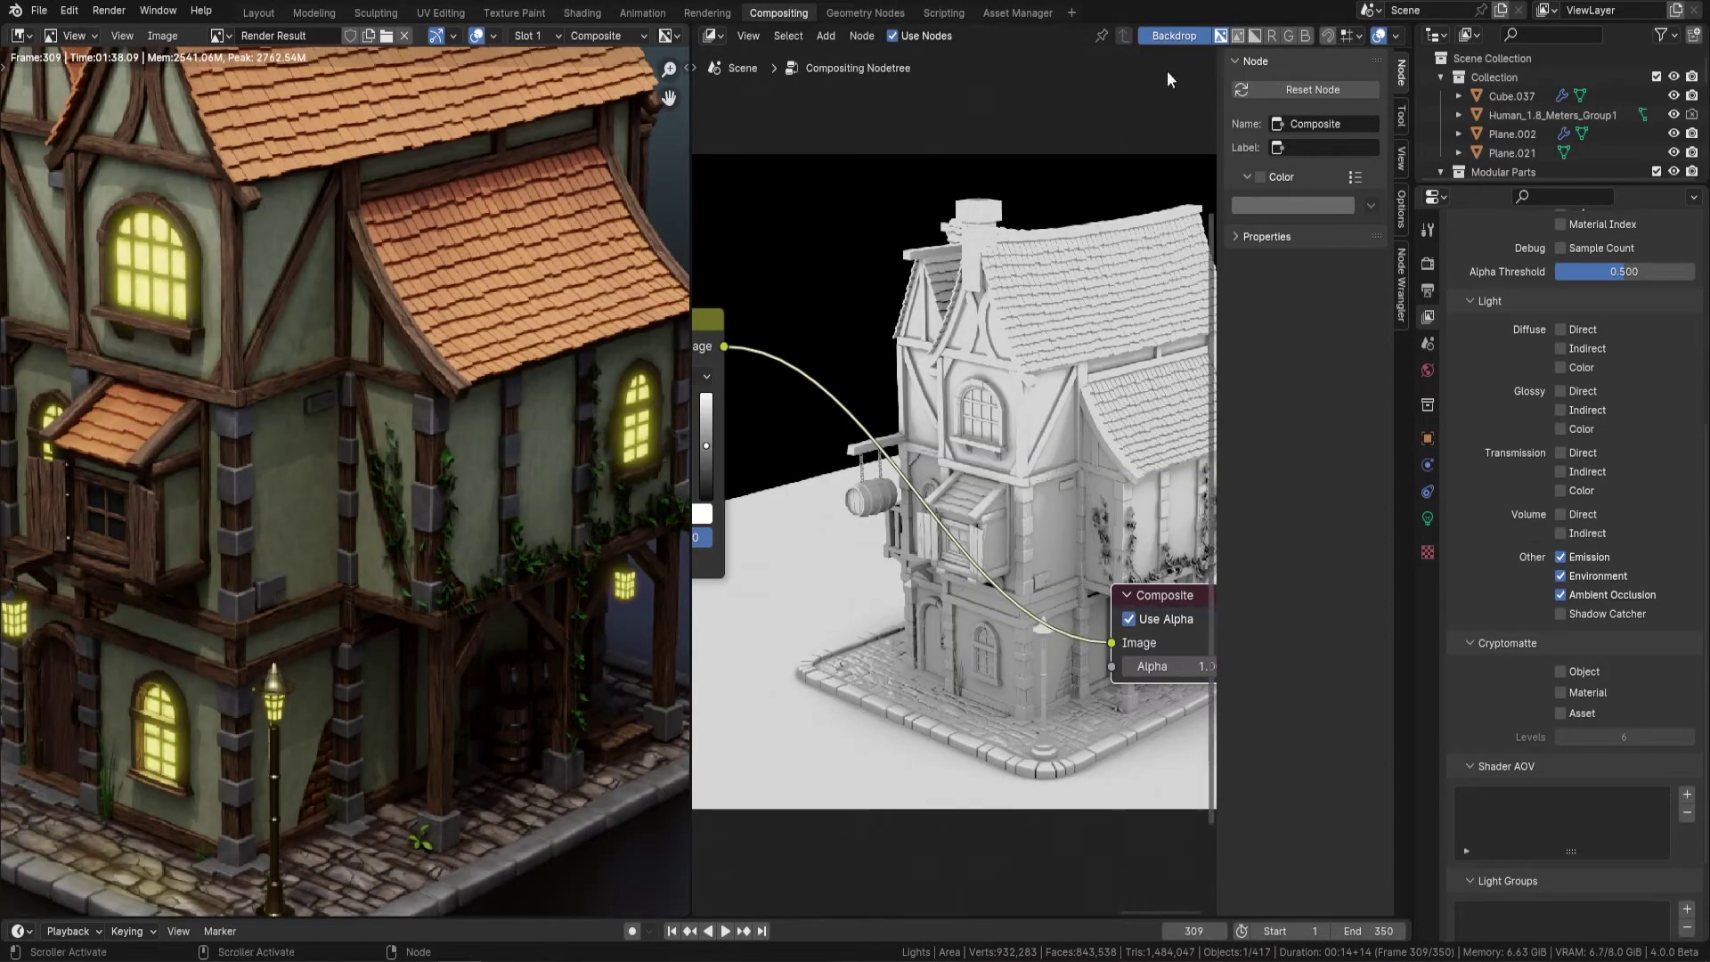
# - Hide the compositor backdrop and insert a Filter node between the Color Balance and Composite nodes
pyautogui.click(1174, 36)
pyautogui.hotkey('shift', 'a')
pyautogui.write('filter')
pyautogui.press('Return')
pyautogui.click(982, 517)
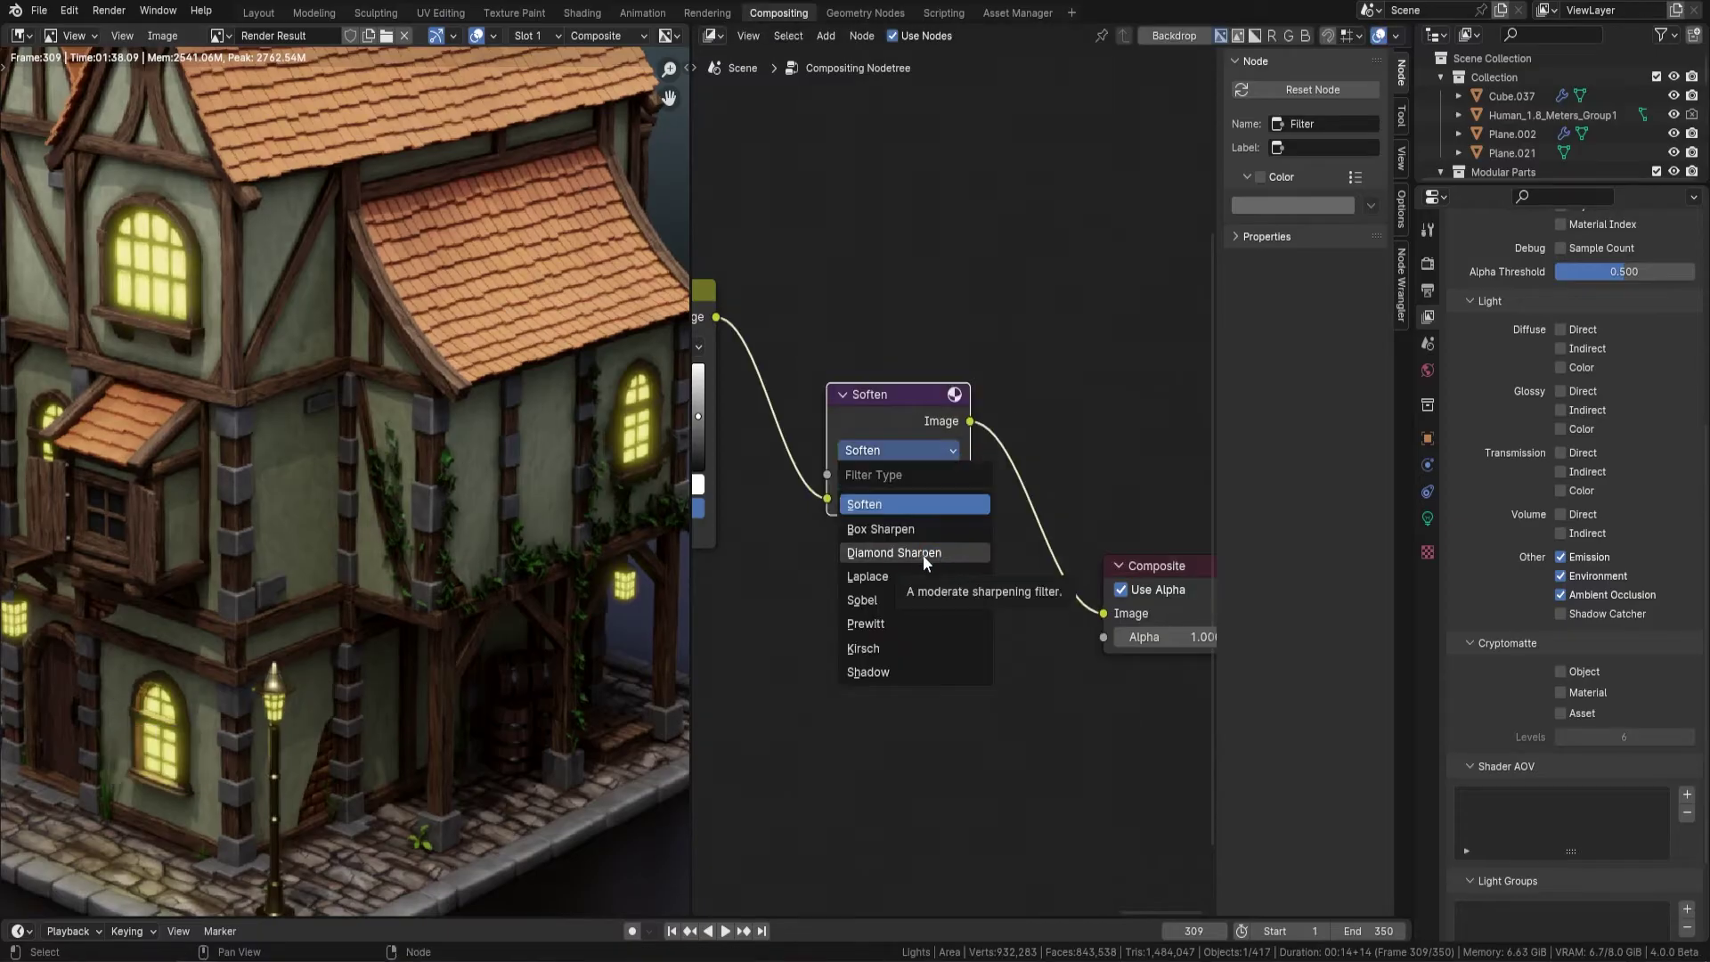
# - Try Diamond Sharpen on the filter, settle on Box Sharpen, and set its factor to 0.2
pyautogui.click(923, 554)
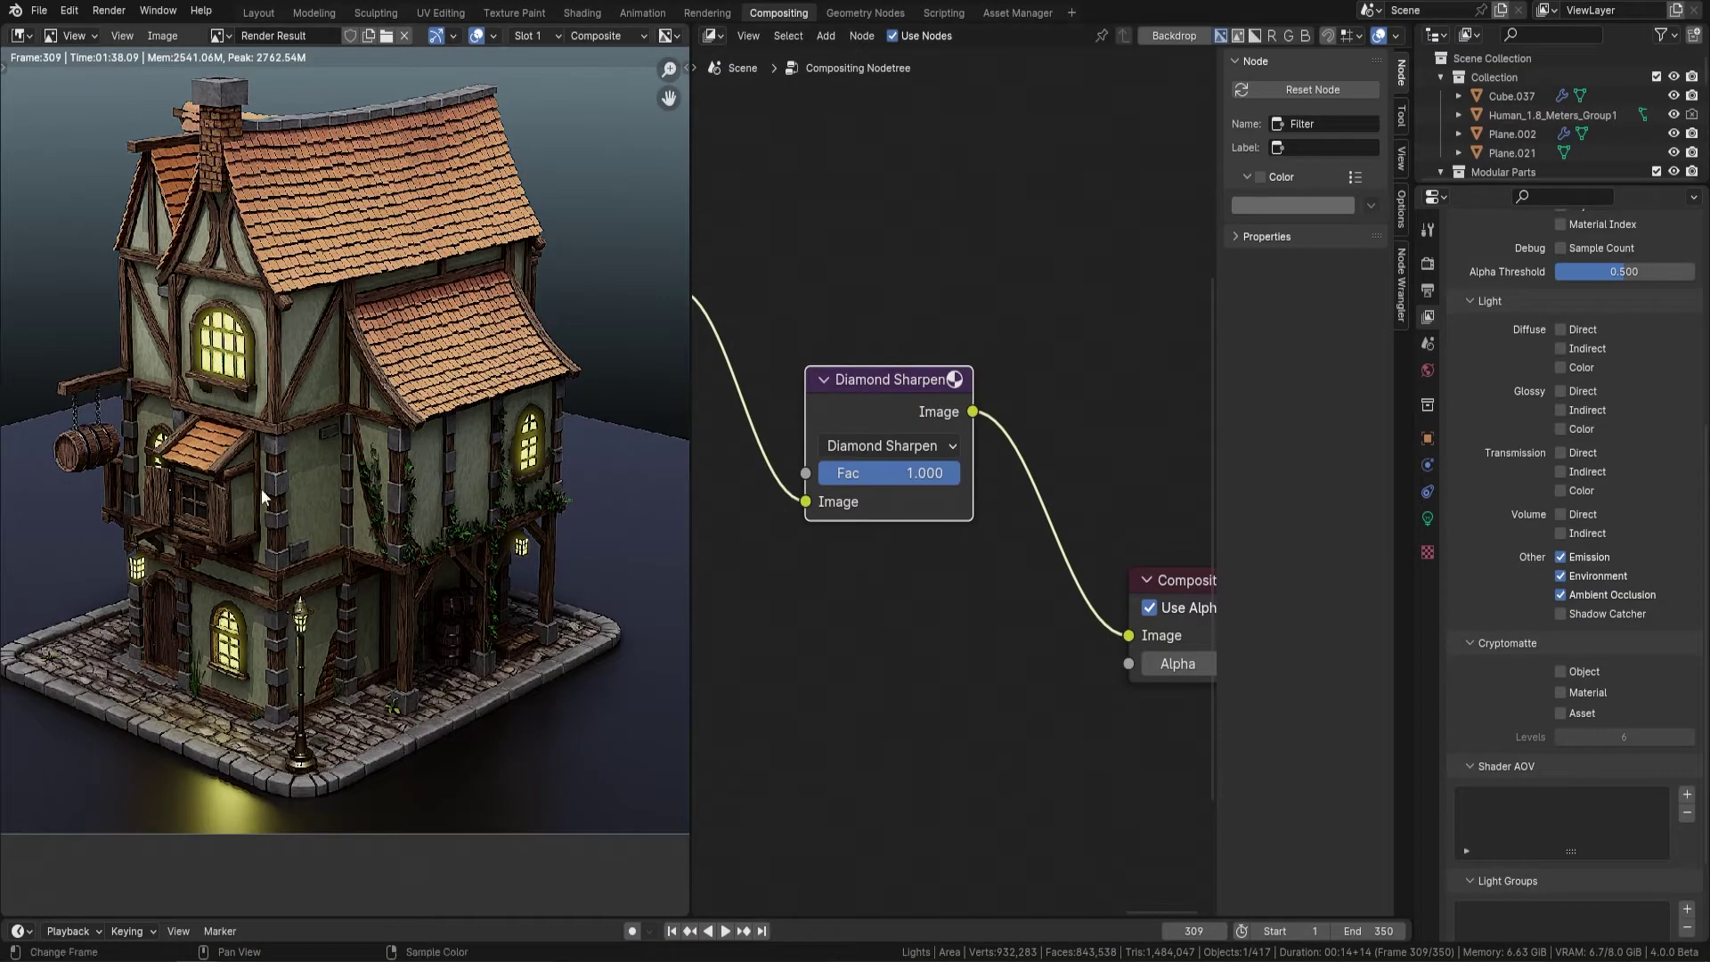
pyautogui.keyDown('ctrl'); pyautogui.scroll(1, 889, 445); pyautogui.keyUp('ctrl')
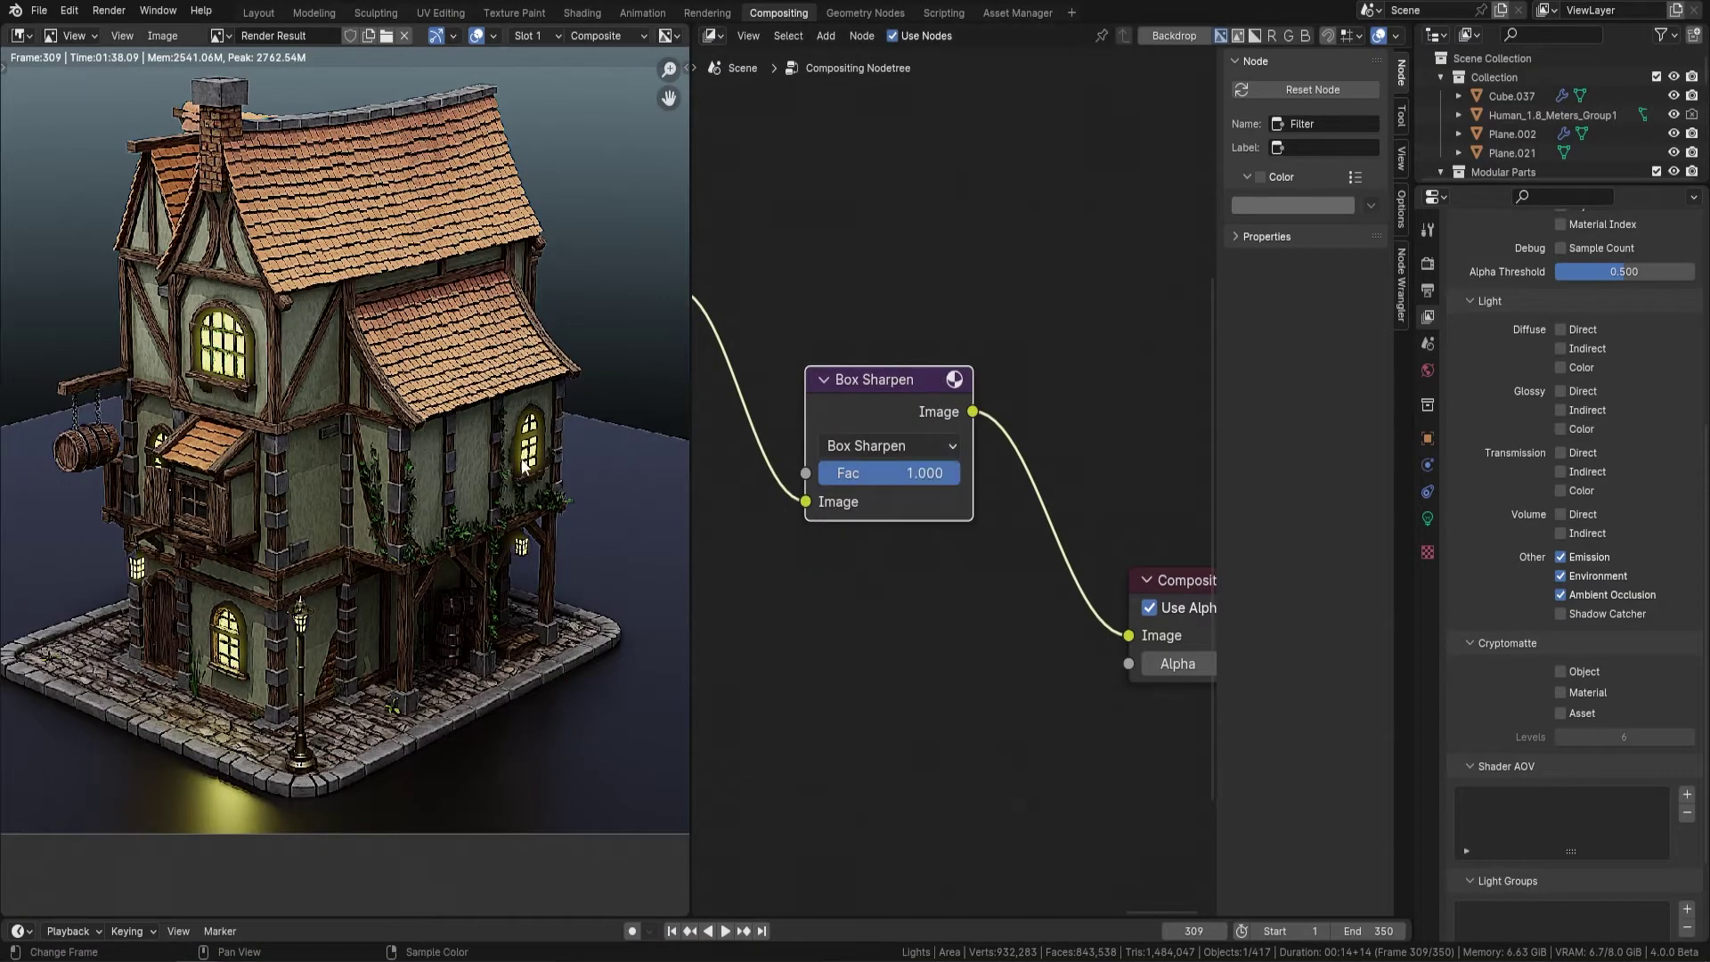
pyautogui.click(889, 473)
pyautogui.write('0.2')
pyautogui.press('Return')
# - Insert a Brightness/Contrast node after the Box Sharpen filter with Bright 0.3 and Contrast -0.4
pyautogui.scroll(-1, 891, 534)
pyautogui.moveTo(1025, 623); pyautogui.dragTo(780, 634, button='middle')
pyautogui.moveTo(927, 539); pyautogui.dragTo(1088, 539)
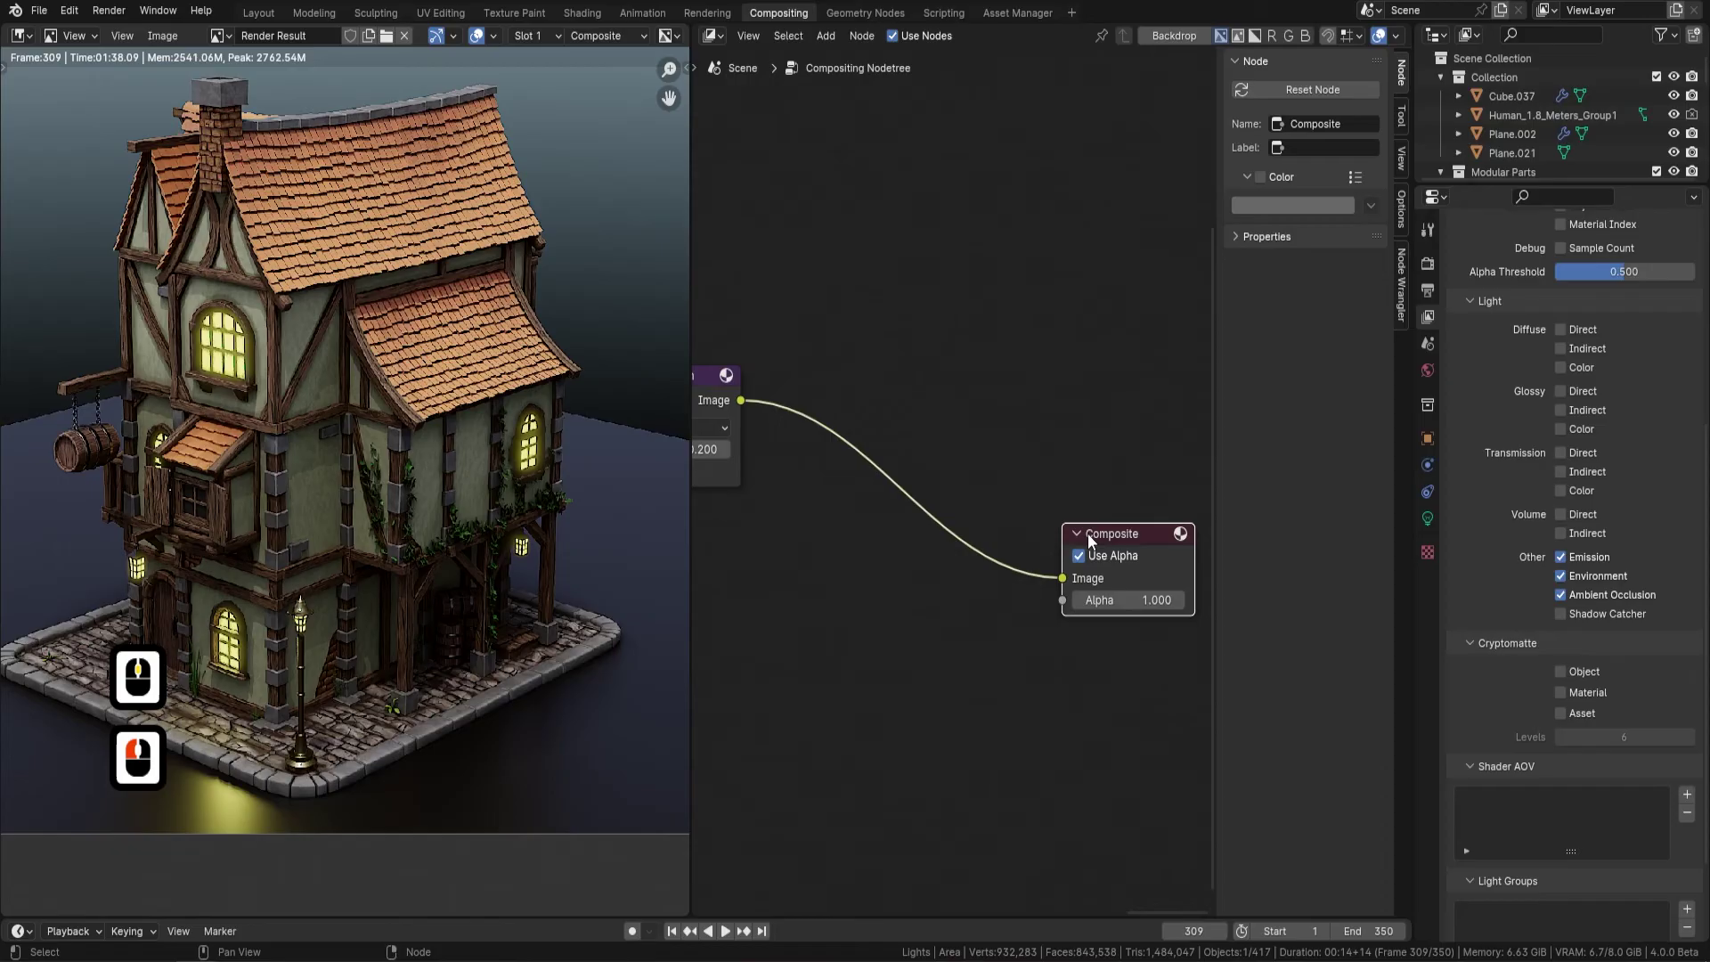
pyautogui.hotkey('shift', 'a')
pyautogui.write('bright')
pyautogui.press('Return')
pyautogui.click(980, 499)
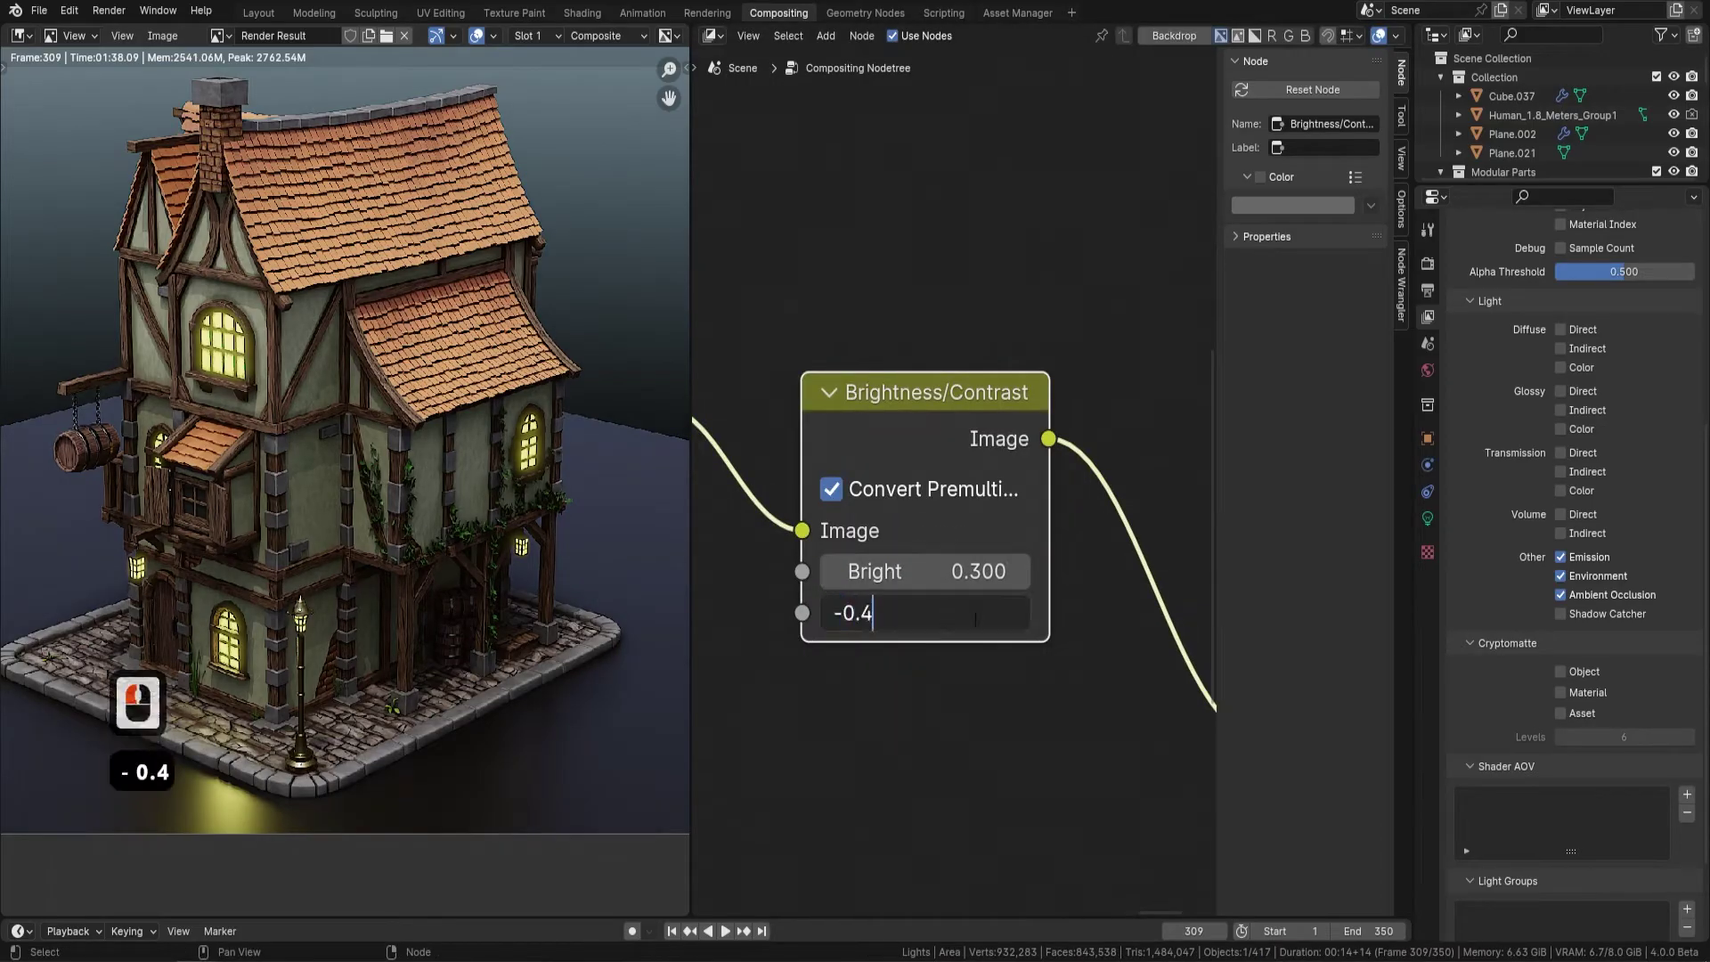
# - Insert an RGB Curves node before the Composite output and duplicate the sharpen filter as Diamond Sharpen with factor 0.2
pyautogui.scroll(-2, 521, 395)
pyautogui.scroll(-2, 953, 481)
pyautogui.hotkey('shift', 'a')
pyautogui.click(1310, 348)
pyautogui.click(1016, 320)
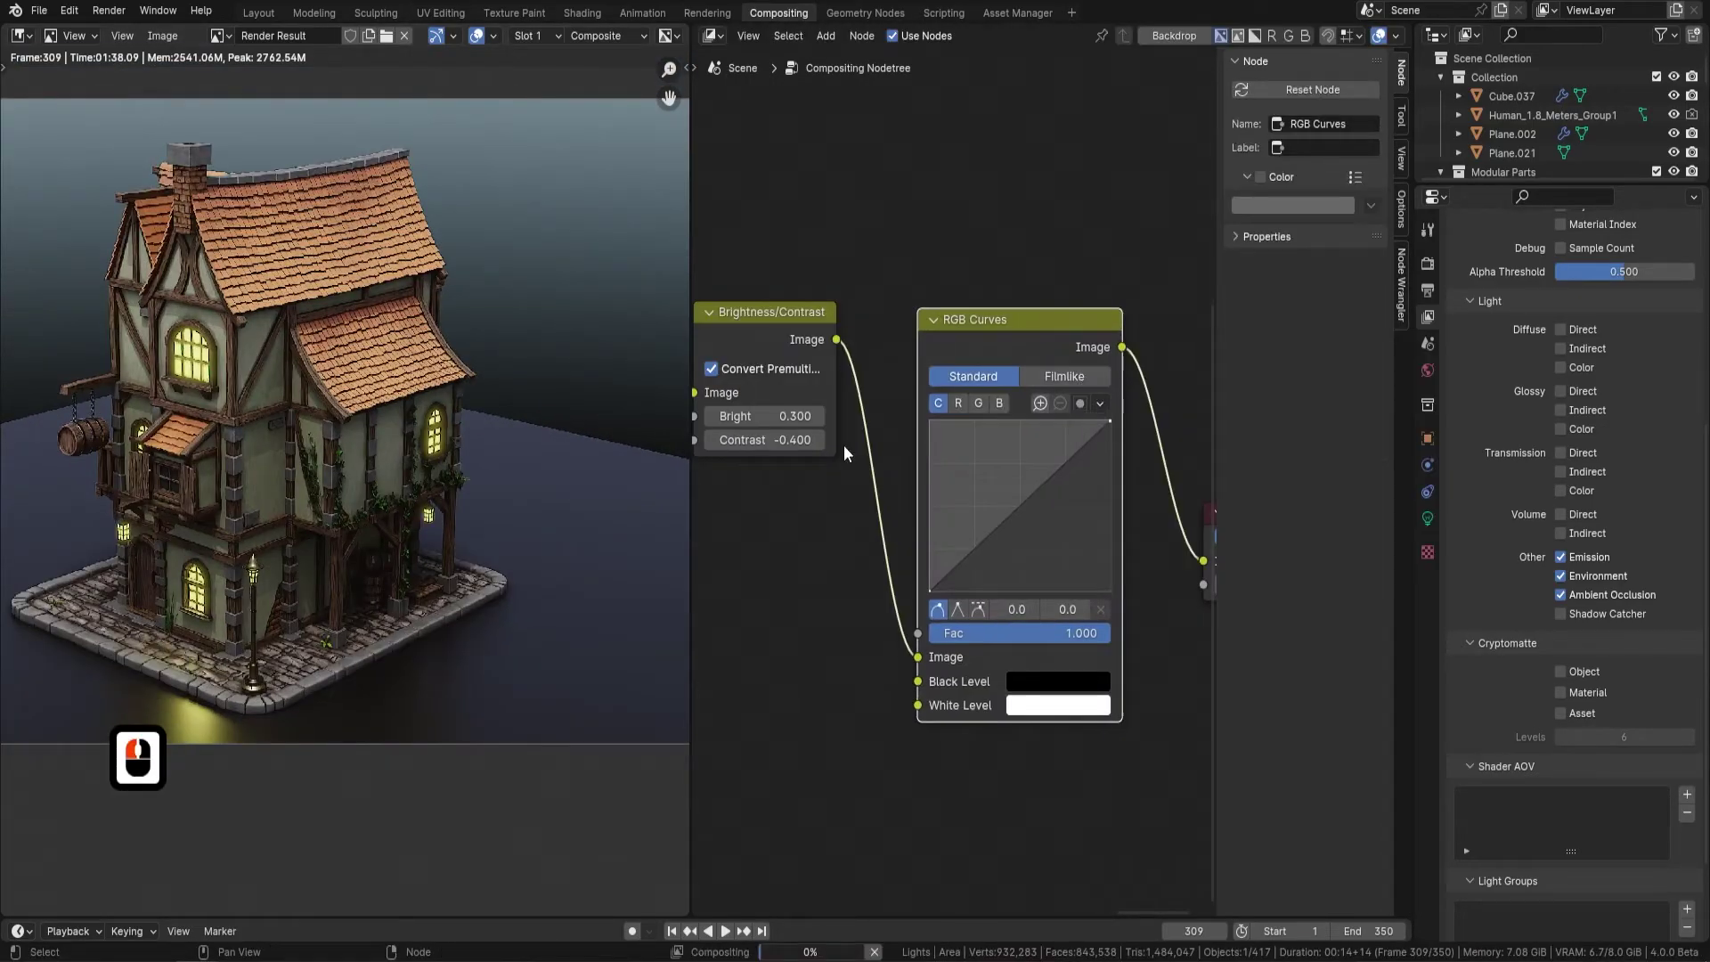
pyautogui.scroll(2, 1029, 544)
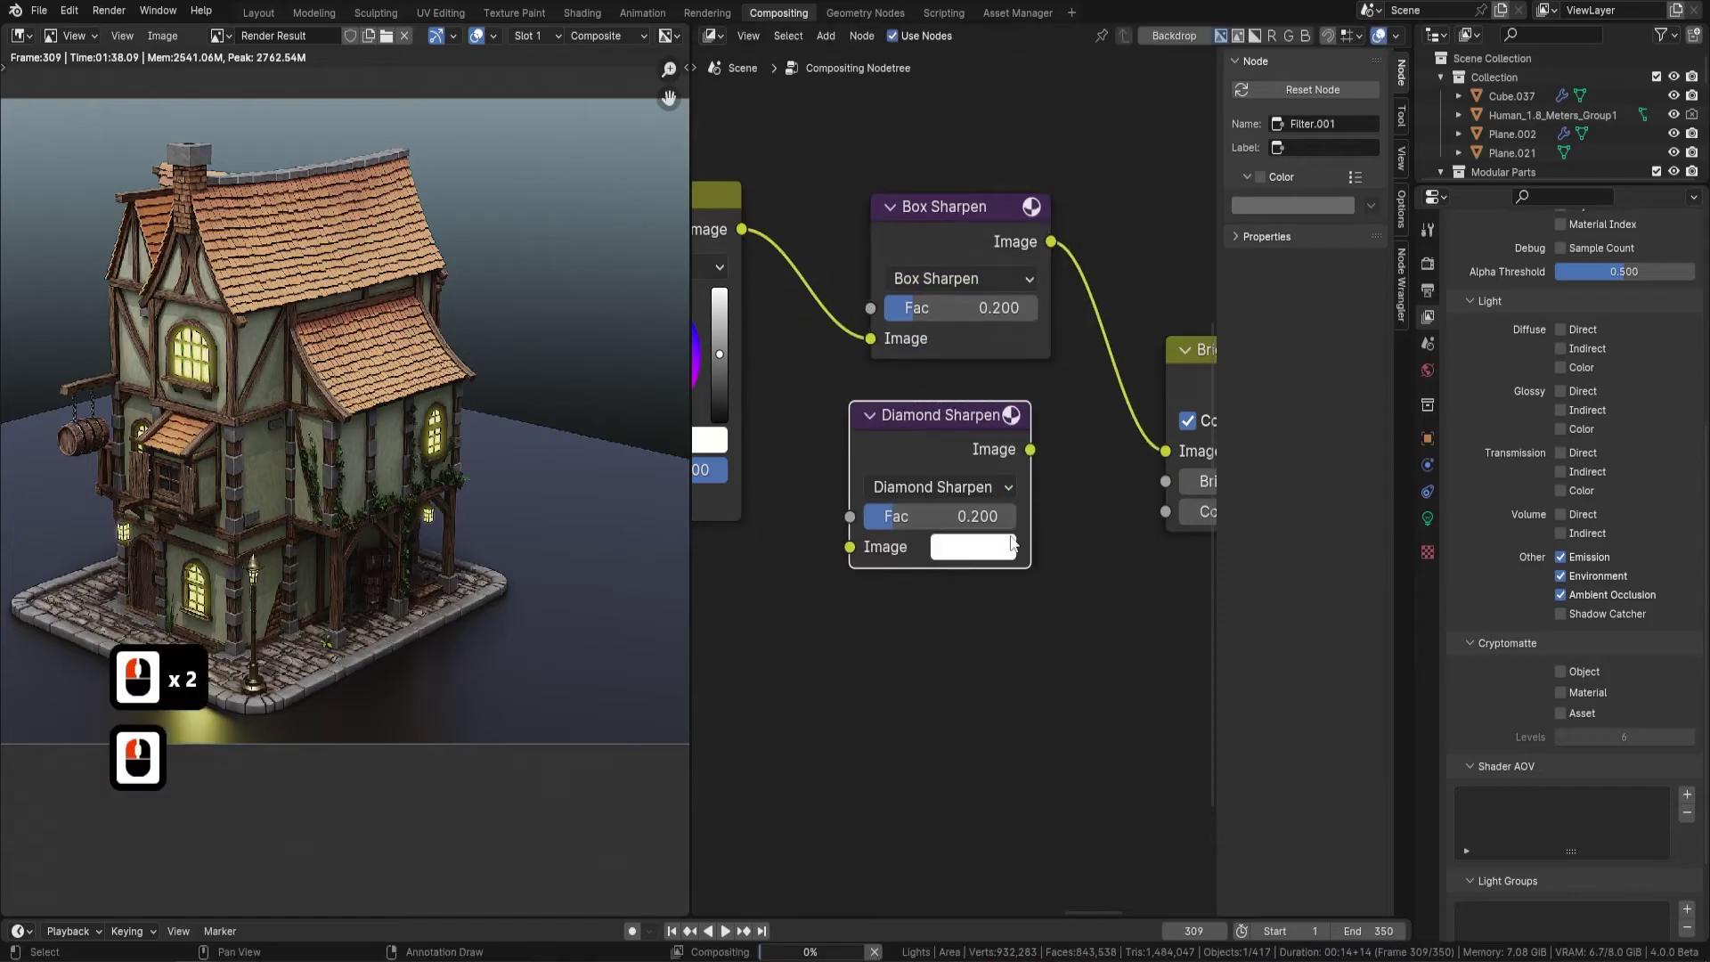
pyautogui.scroll(2, 201, 393)
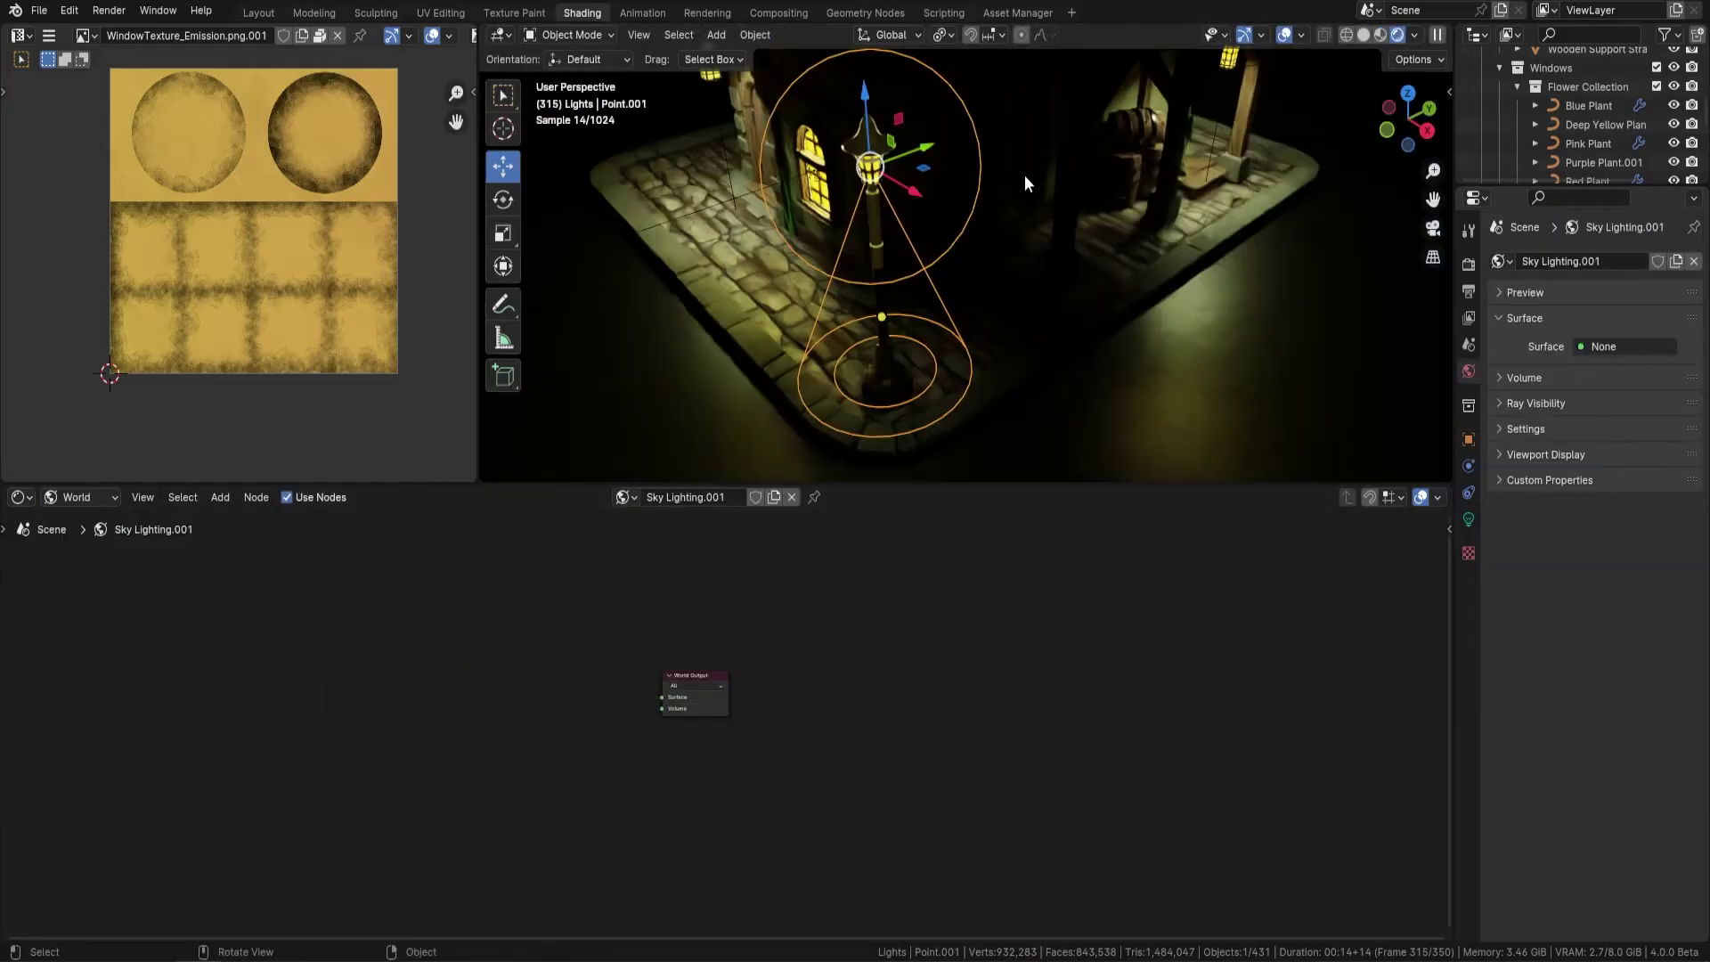
# - Light the world with the Sky Lighting Nishita sky texture and render frame 315
pyautogui.moveTo(1623, 391); pyautogui.dragTo(1671, 418)
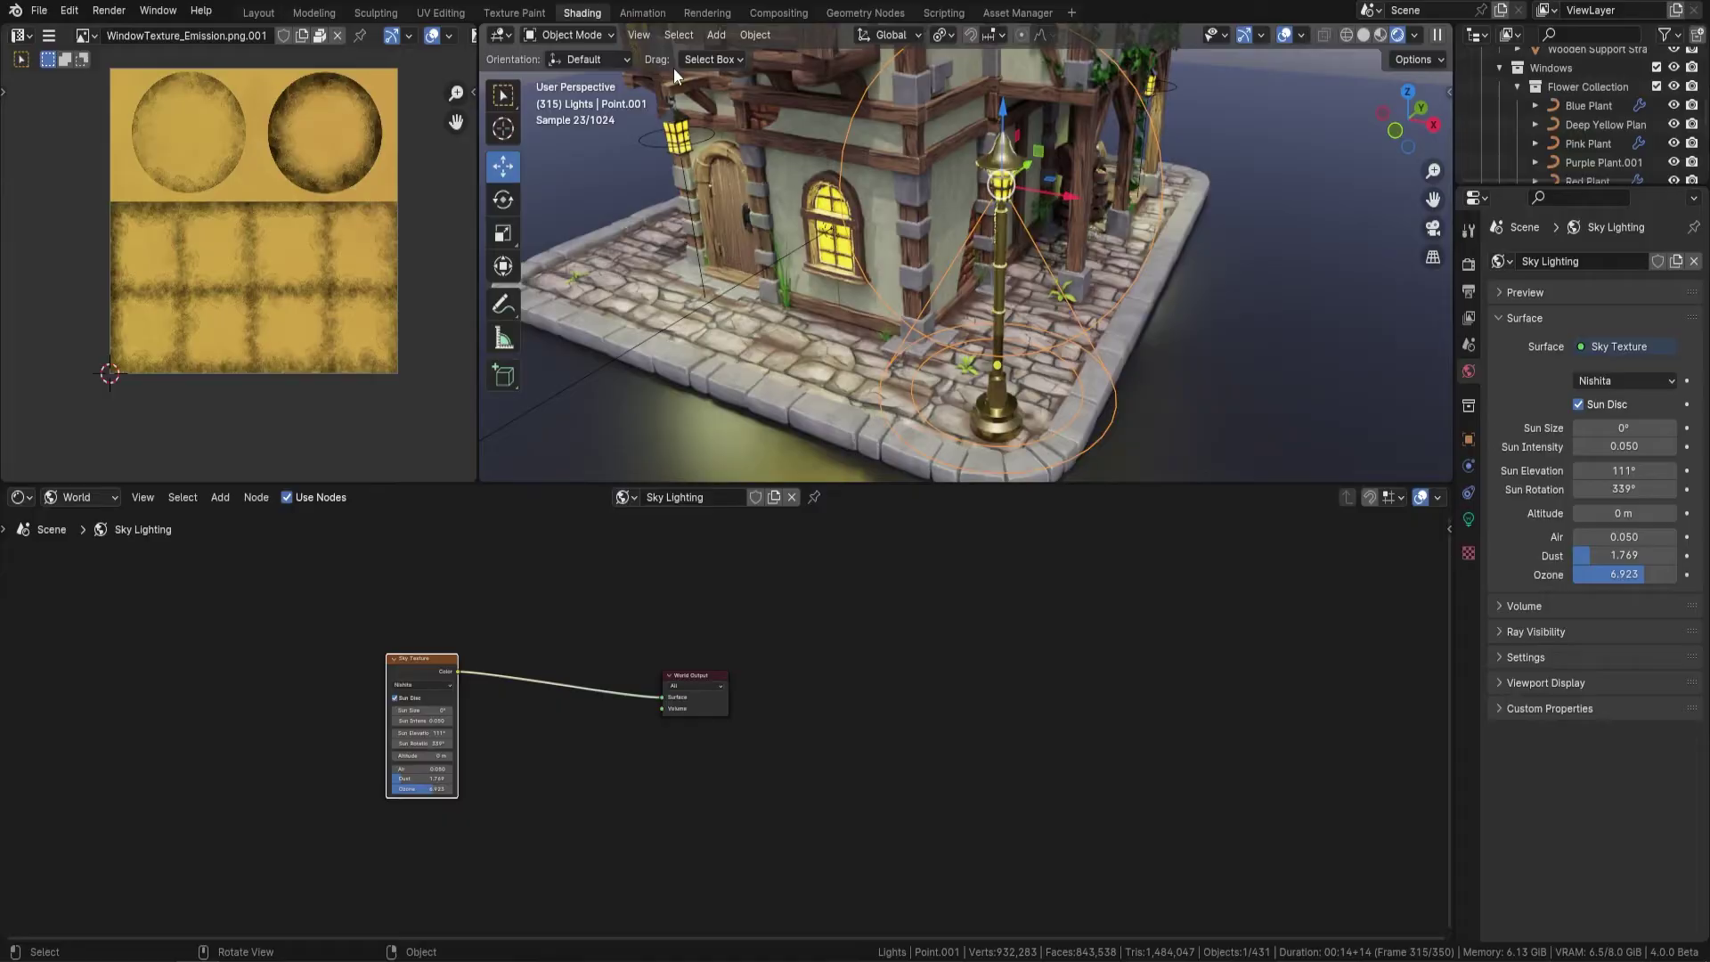
pyautogui.press('F12')
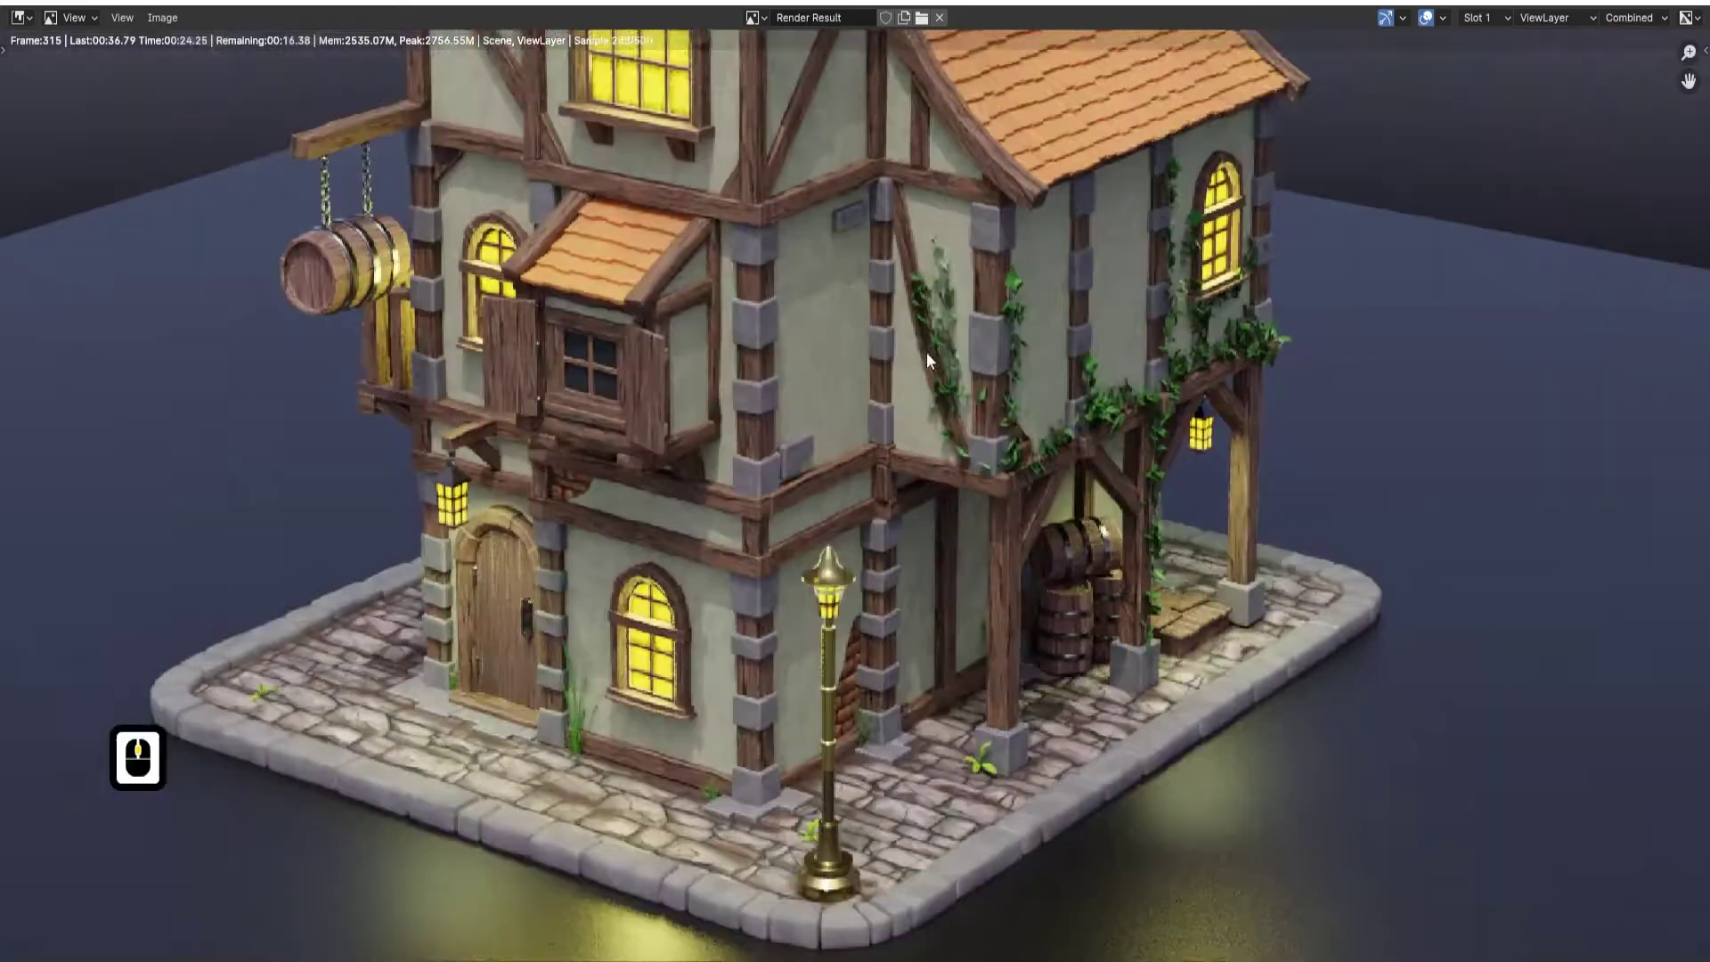
pyautogui.moveTo(979, 727); pyautogui.dragTo(987, 679, button='middle')
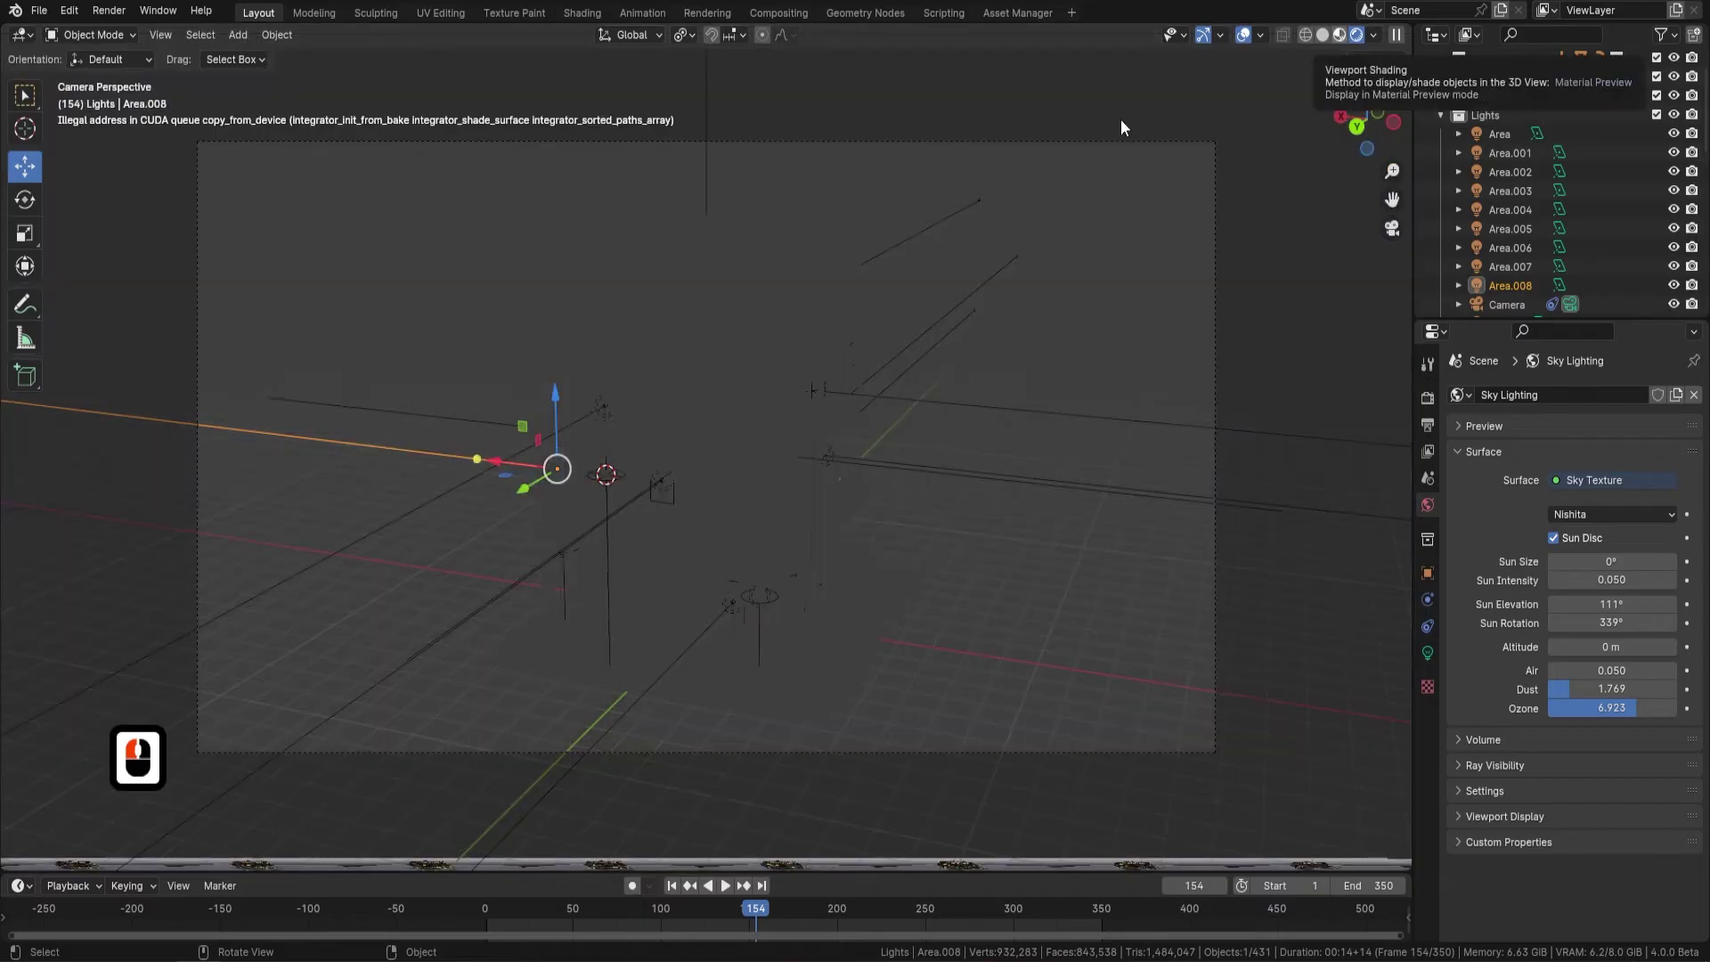
# - Go to frame 145, enter 2000 for the Cycles render setting, and render the frame
pyautogui.click(743, 908)
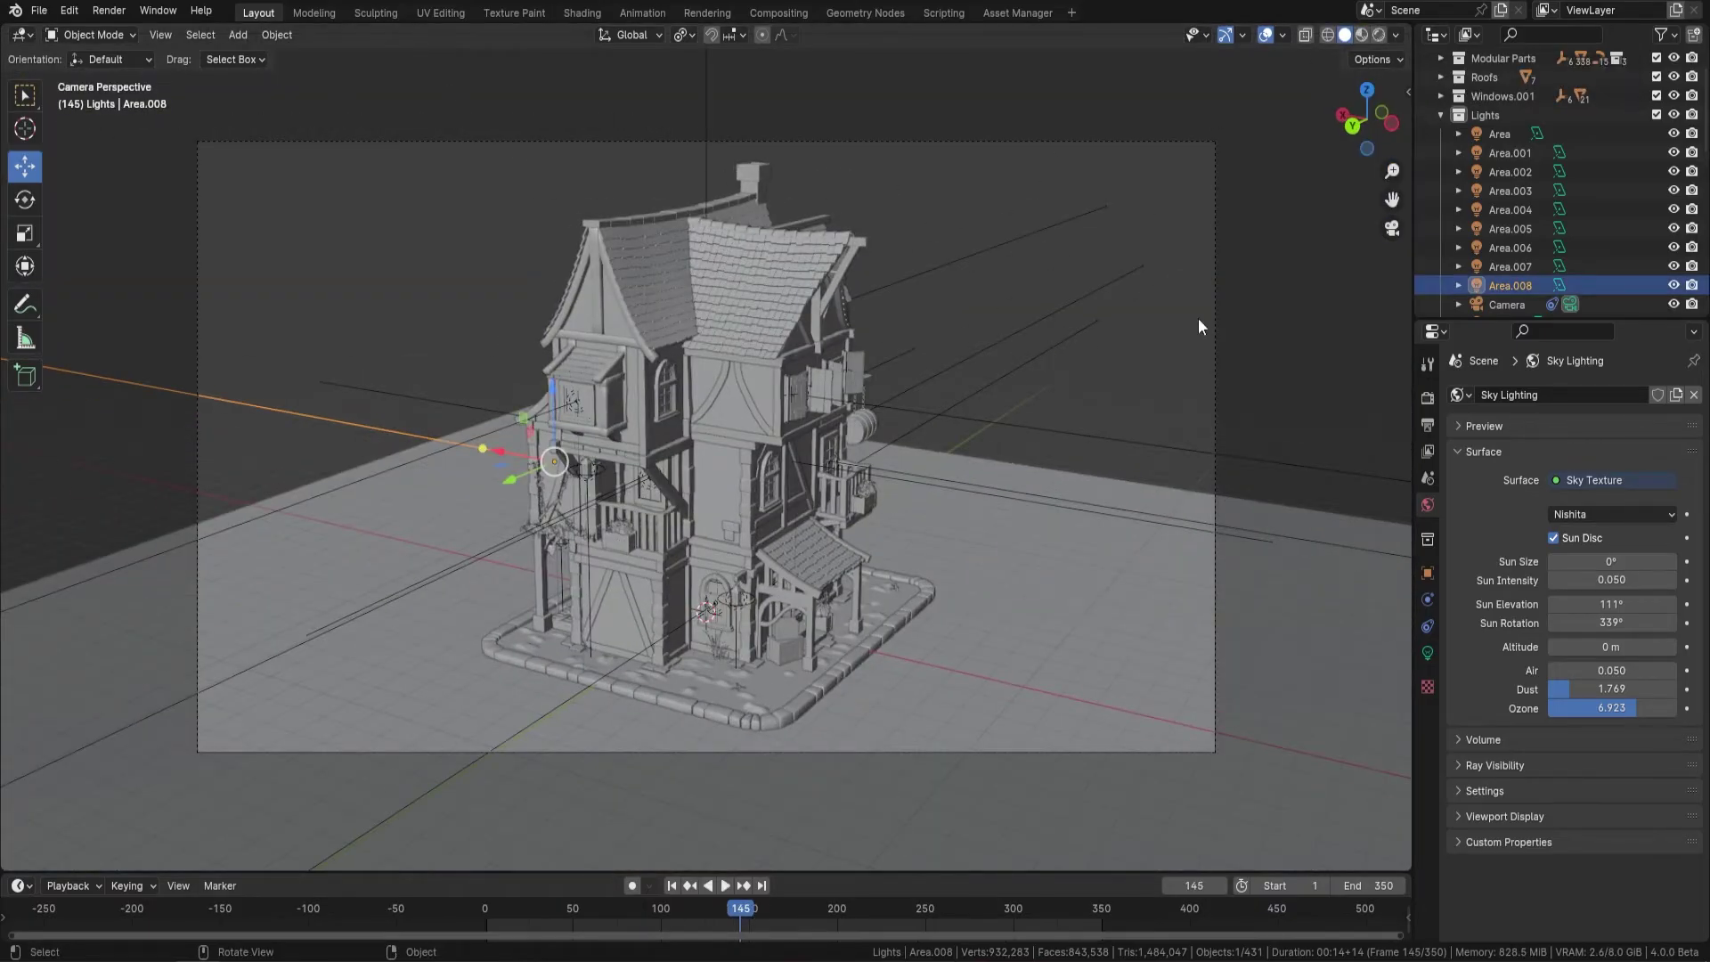
pyautogui.press('F9')
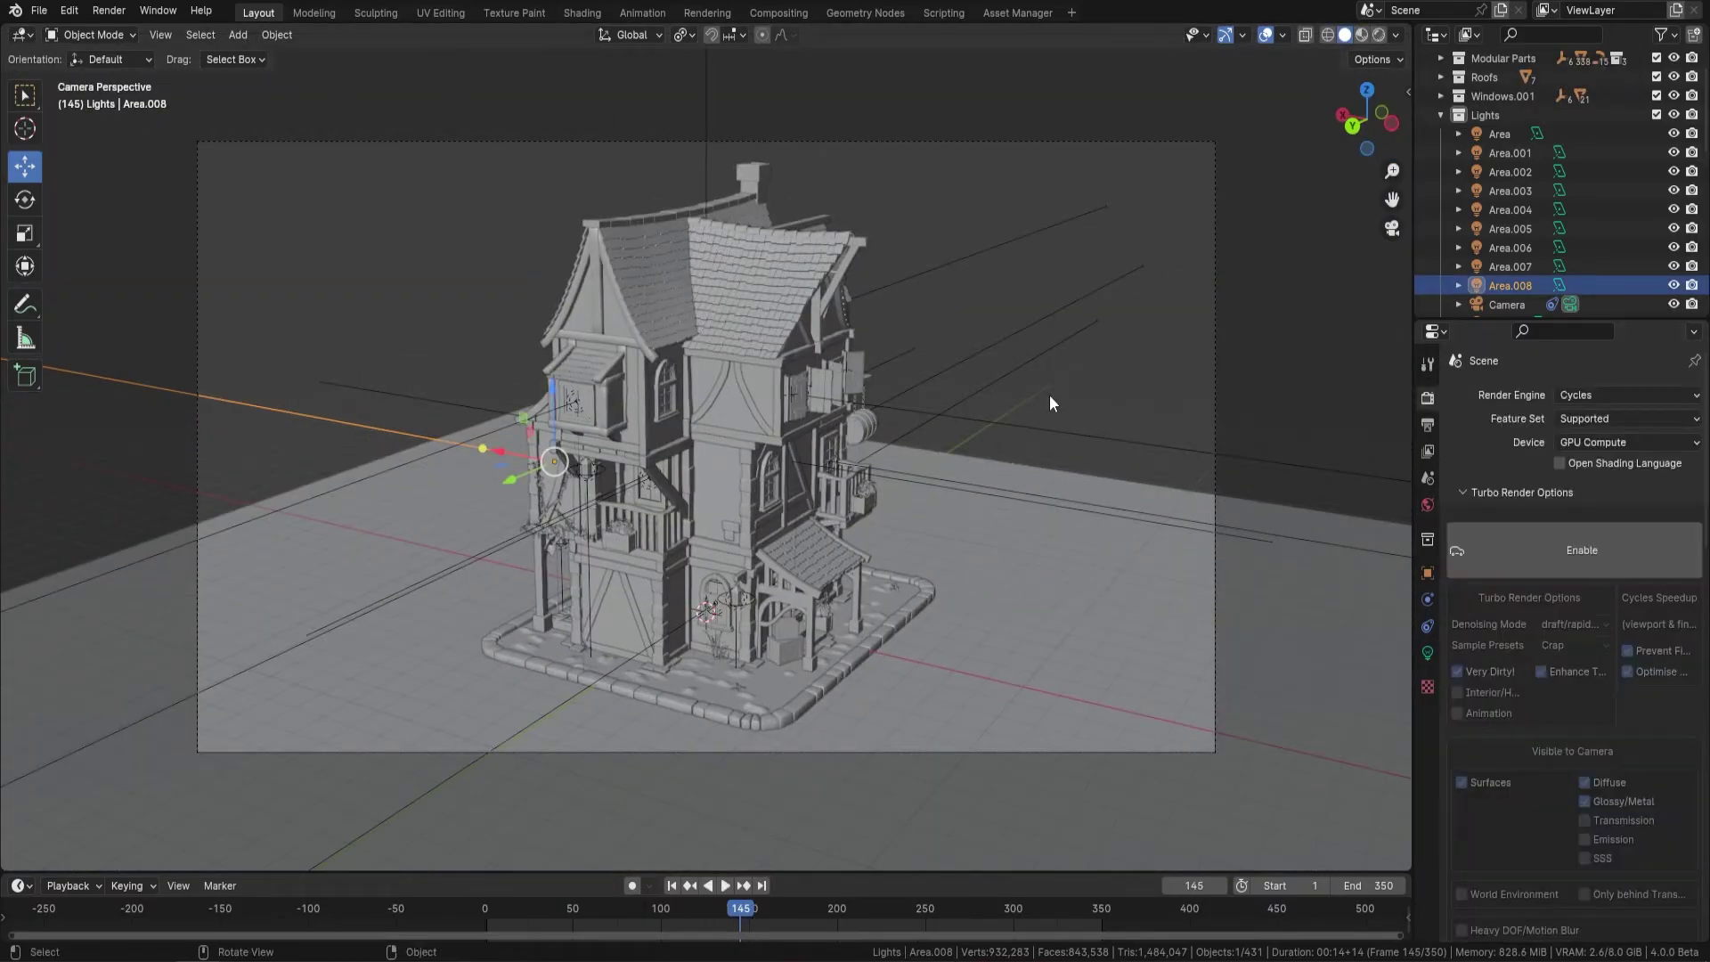
pyautogui.click(1635, 692)
pyautogui.write('2000')
pyautogui.press('Return')
pyautogui.press('F12')
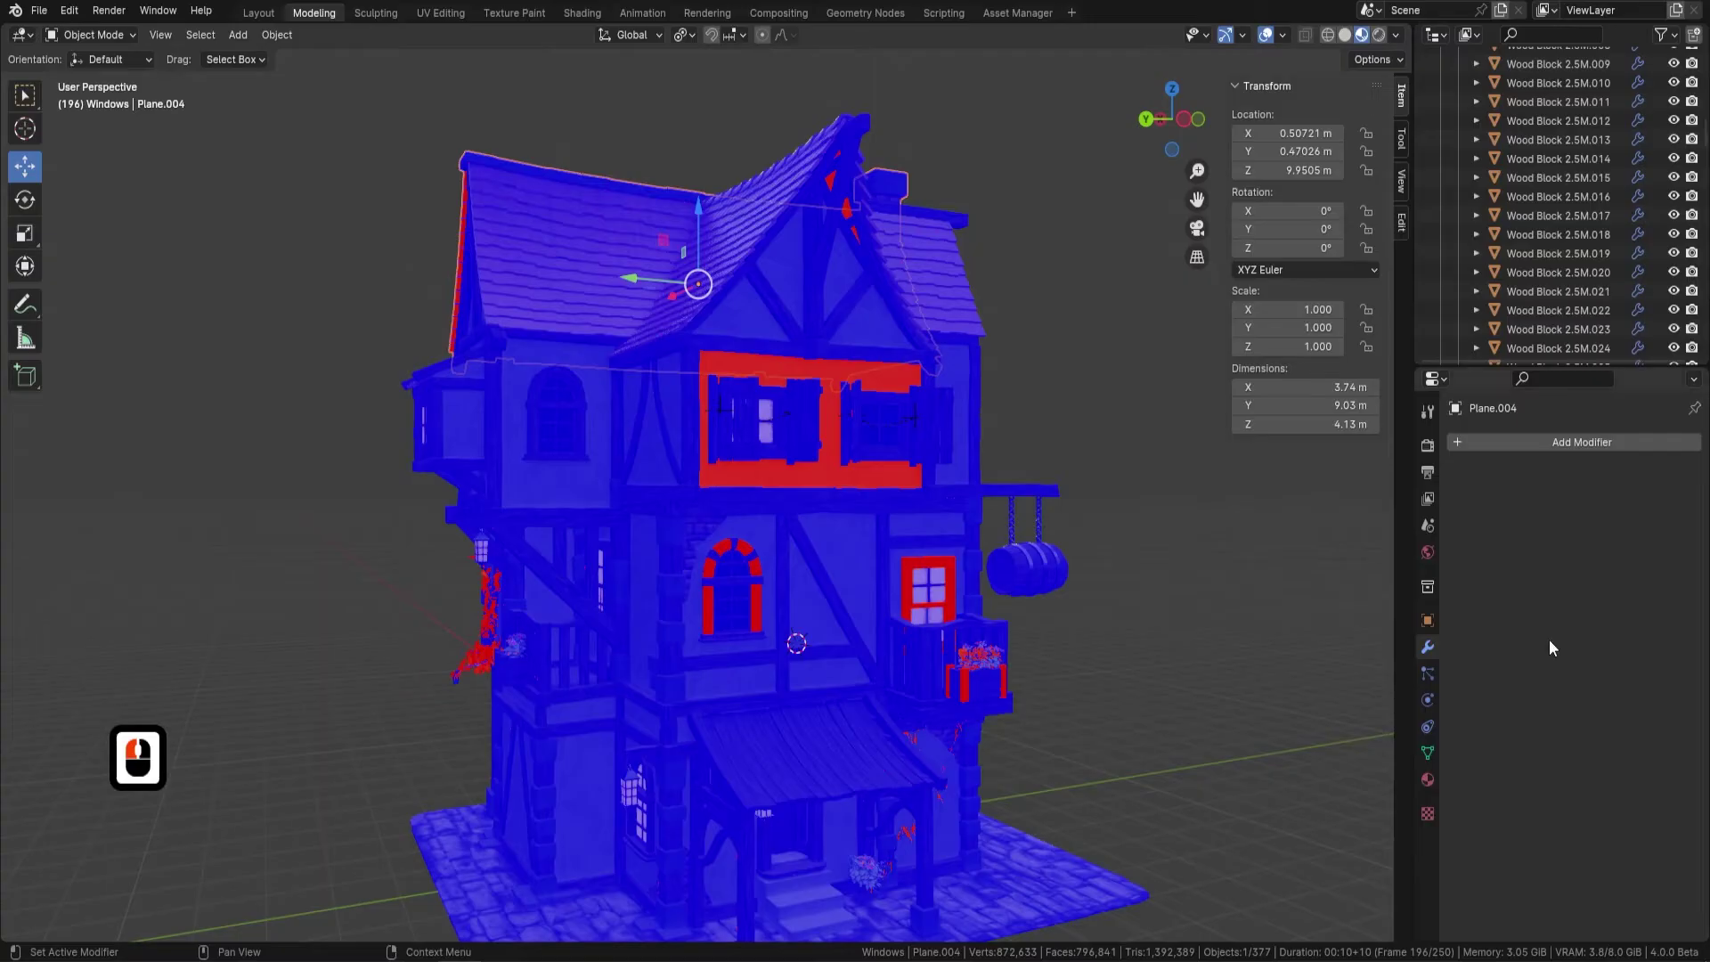
# - Place the 3D cursor on the porch's hanging lantern and add a Point light there
pyautogui.scroll(3, 995, 481)
pyautogui.keyDown('shift'); pyautogui.moveTo(994, 481); pyautogui.dragTo(994, 347, button='middle'); pyautogui.keyUp('shift')
pyautogui.scroll(1, 928, 538)
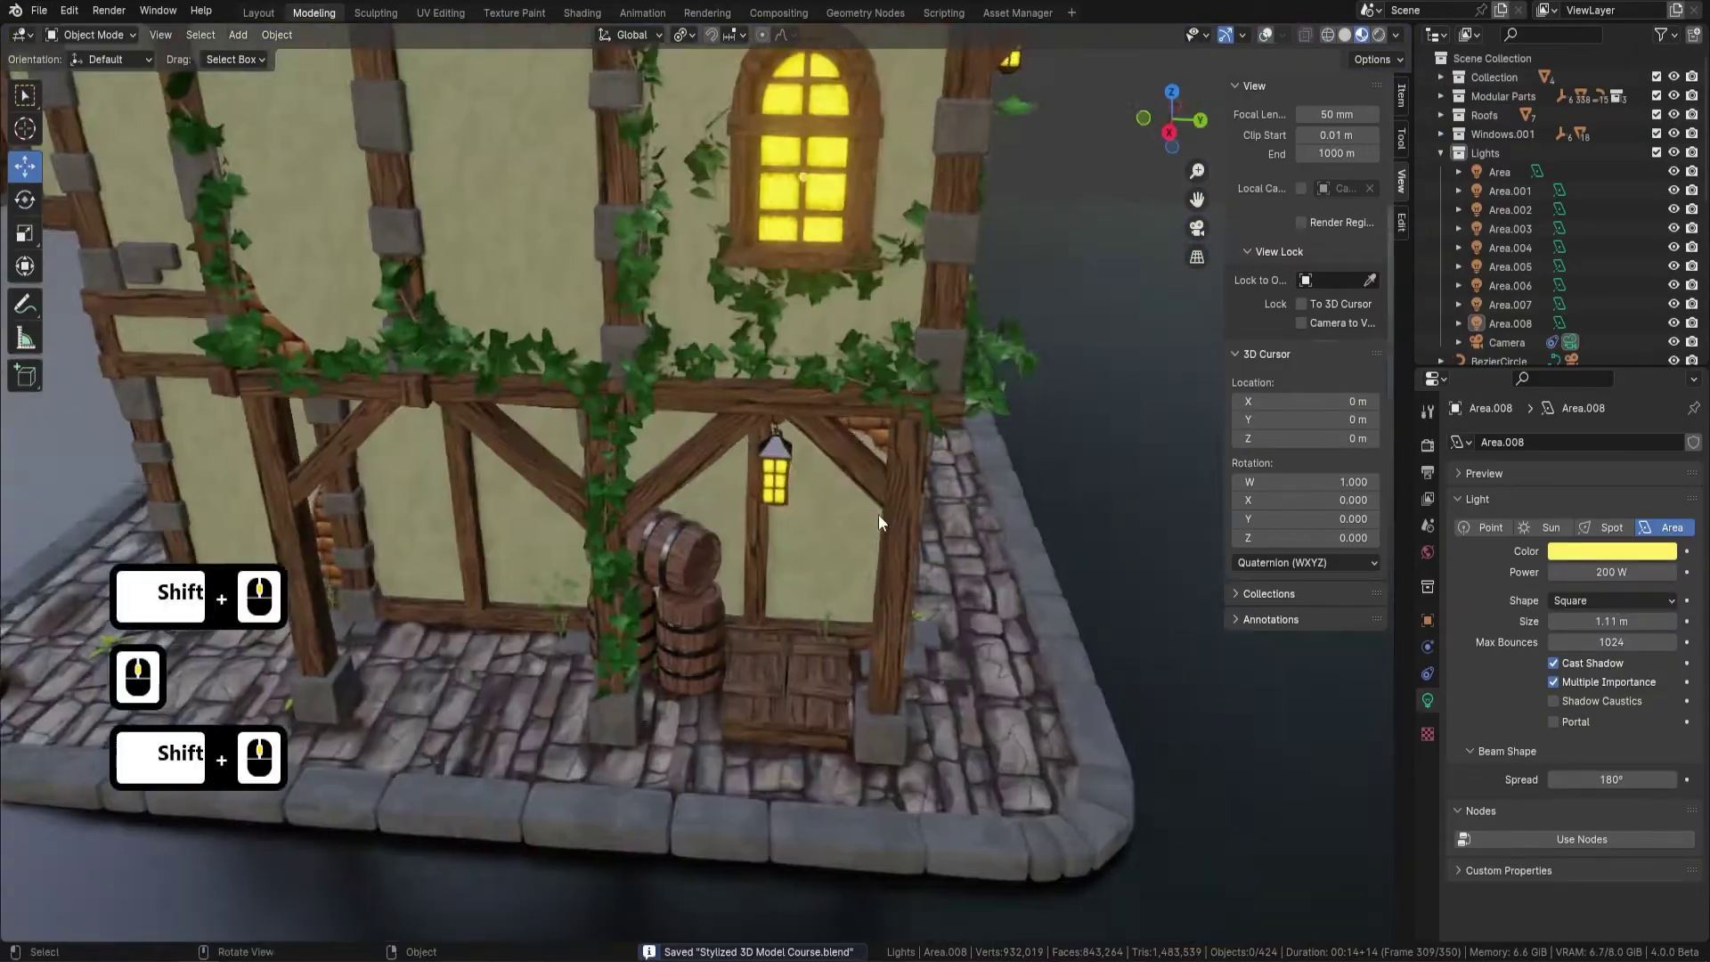
pyautogui.keyDown('shift'); pyautogui.moveTo(878, 515); pyautogui.dragTo(1110, 376, button='middle'); pyautogui.keyUp('shift')
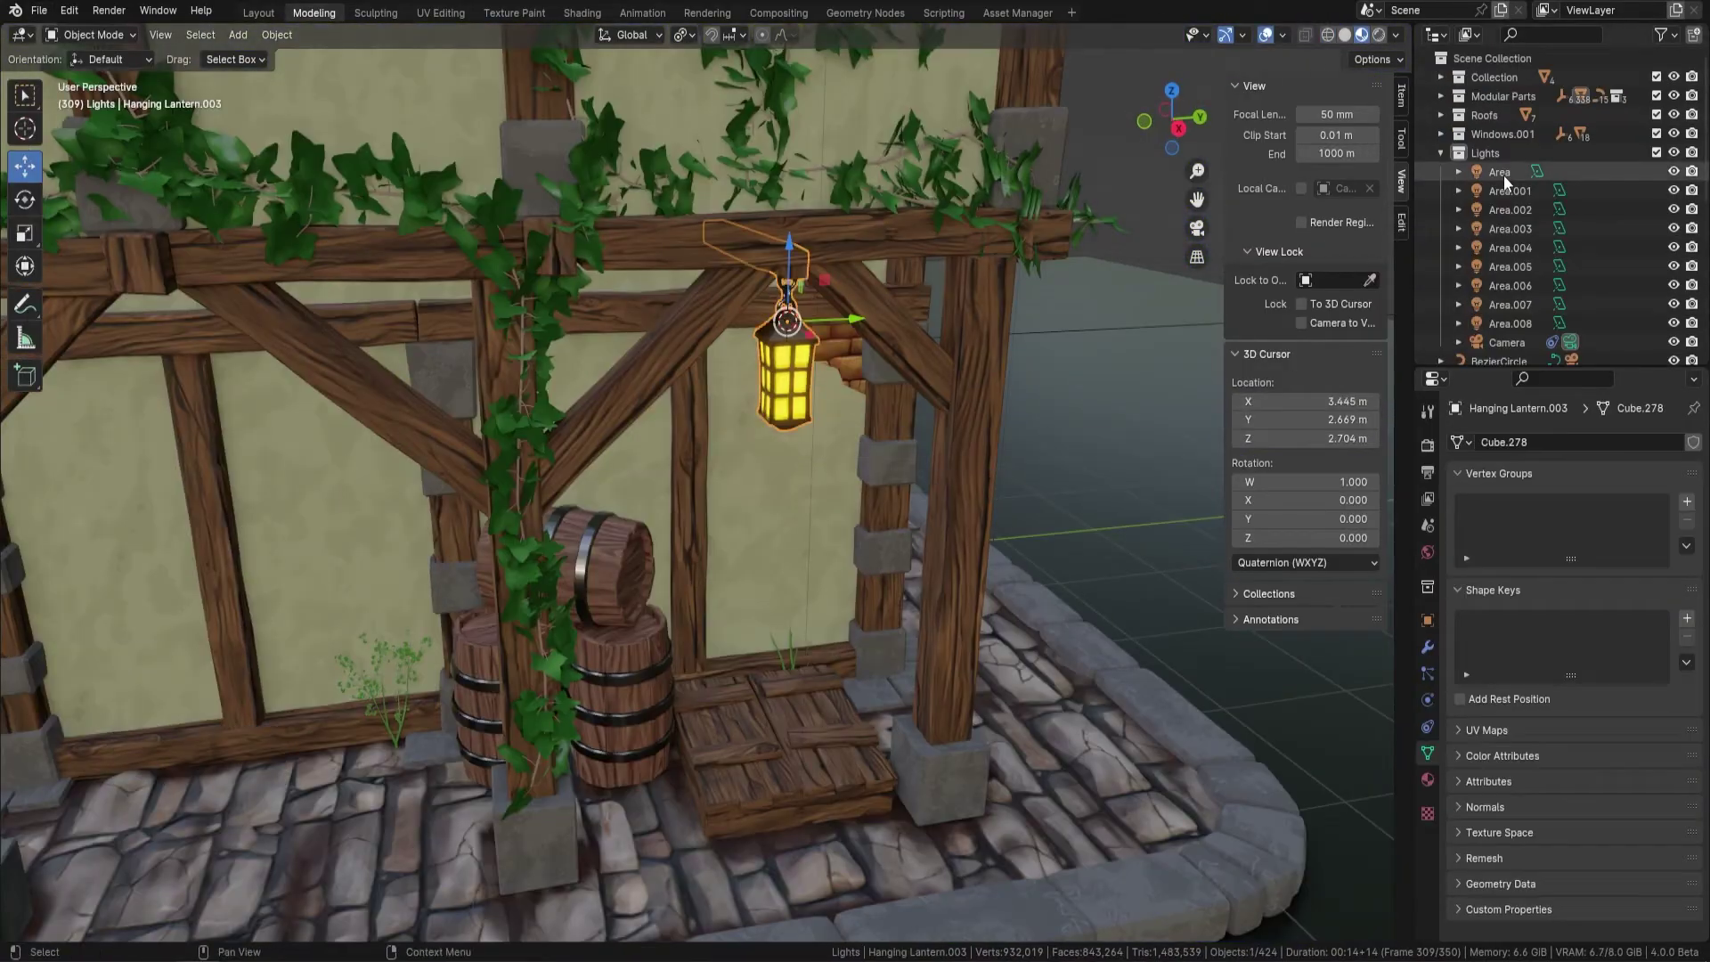
pyautogui.hotkey('shift', 'a')
pyautogui.click(1009, 659)
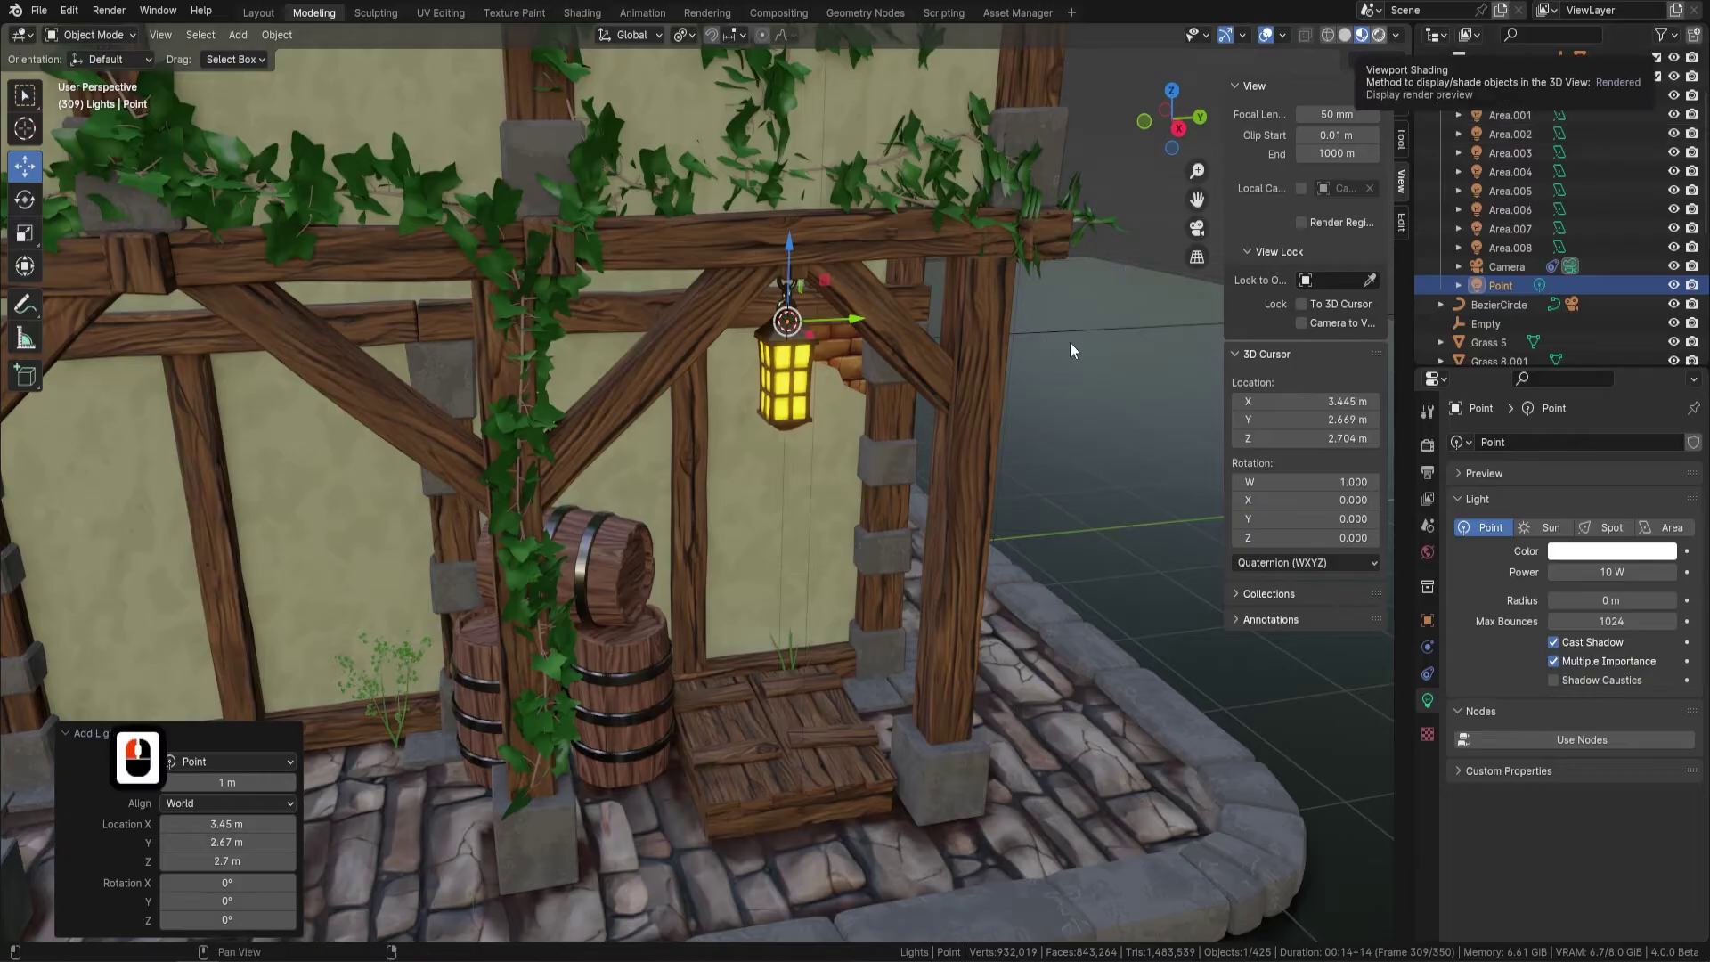
# - Move the point light down 0.2777 m and give it 200 W power, a 1.33 m radius and a pale yellow colour
pyautogui.moveTo(1096, 453); pyautogui.dragTo(865, 462, button='middle')
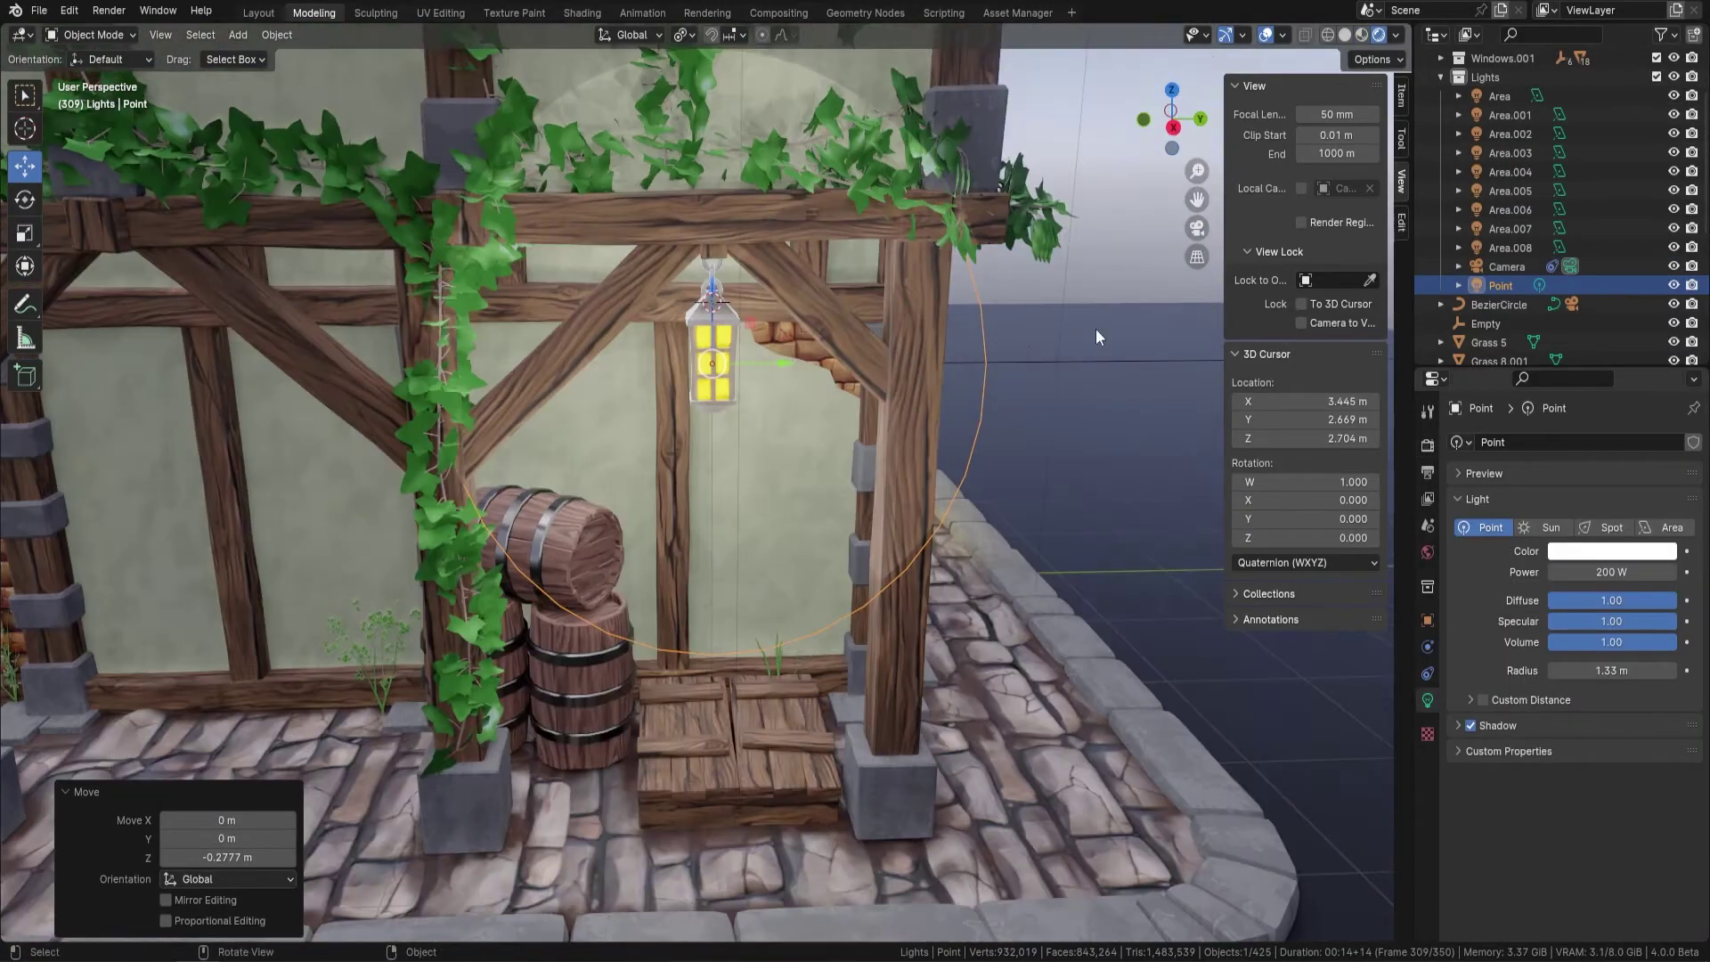
pyautogui.moveTo(1096, 328); pyautogui.dragTo(39, 15, button='middle')
pyautogui.press('c')
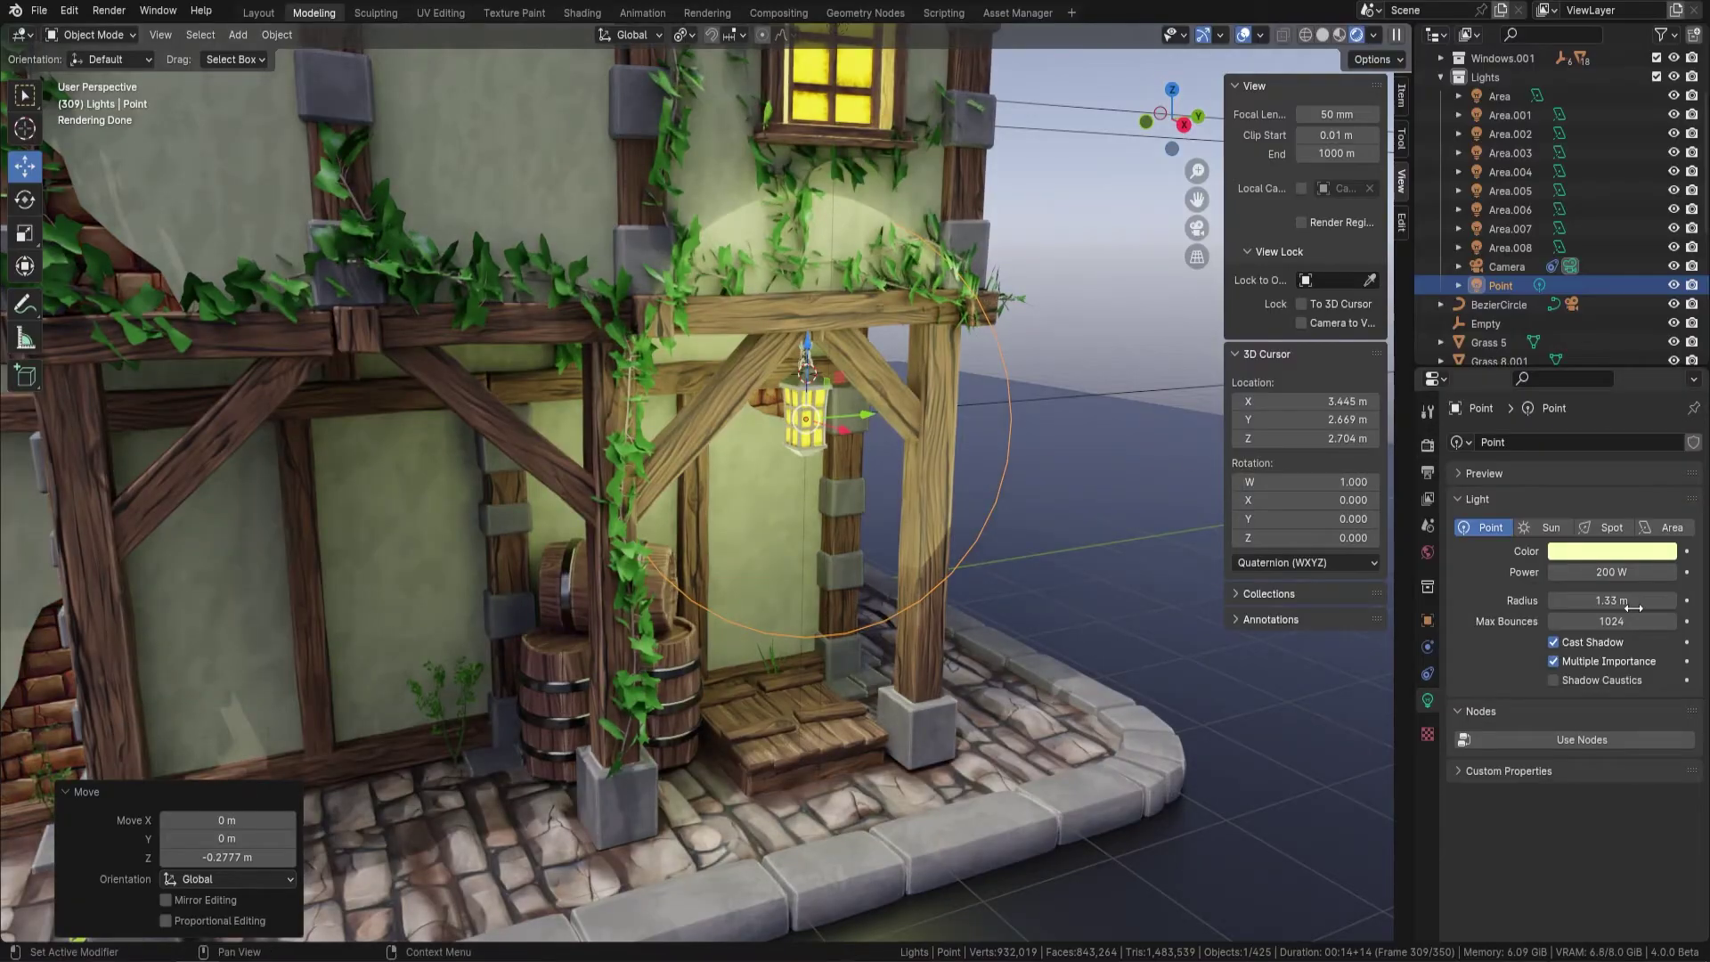
# - Set the radius of the point light at the porch's hanging lantern to 1.33 m
pyautogui.press('Return')
pyautogui.moveTo(1101, 339); pyautogui.dragTo(1351, 584, button='middle')
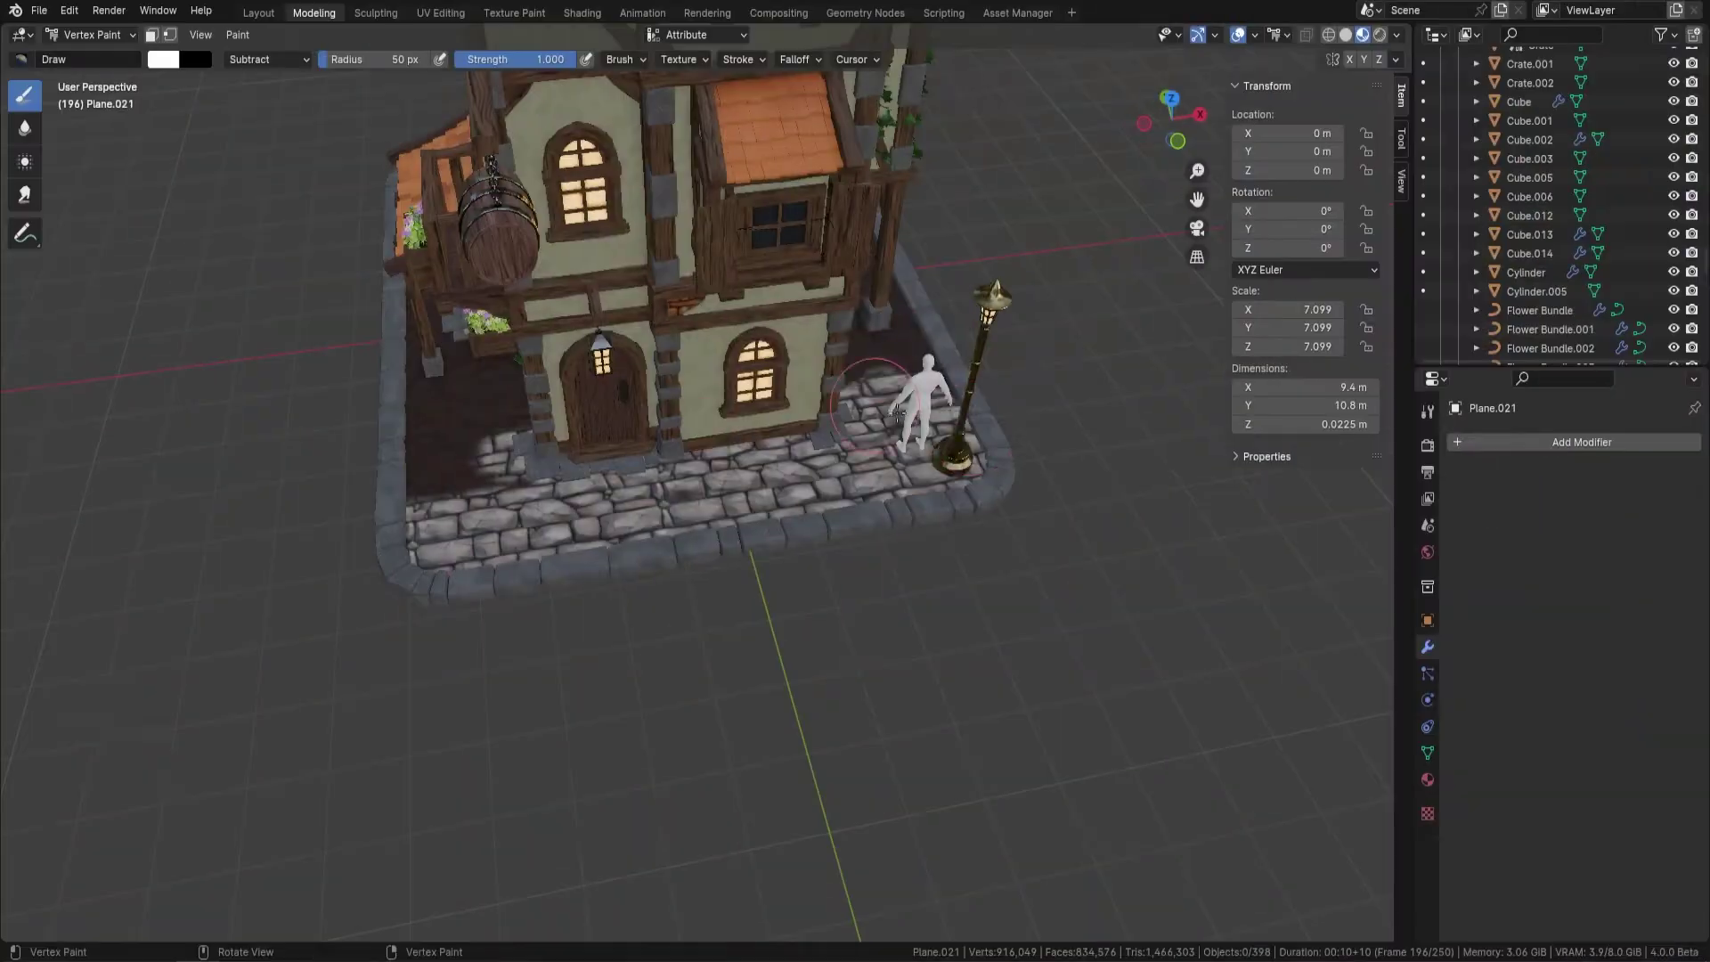
# - Vertex-paint dirt on the paving in front of the door in Add mode, with the brush reduced to 17 px and strength 0.072
pyautogui.moveTo(873, 403)
pyautogui.mouseDown(button='middle')
pyautogui.moveTo(588, 419)
pyautogui.moveTo(677, 401)
pyautogui.mouseUp(button='middle')
pyautogui.scroll(3, 677, 401)
pyautogui.press('[')
pyautogui.press('[')
pyautogui.press('[')
pyautogui.press('[')
pyautogui.press('[')
pyautogui.press('[')
pyautogui.press('[')
pyautogui.press('[')
pyautogui.press('[')
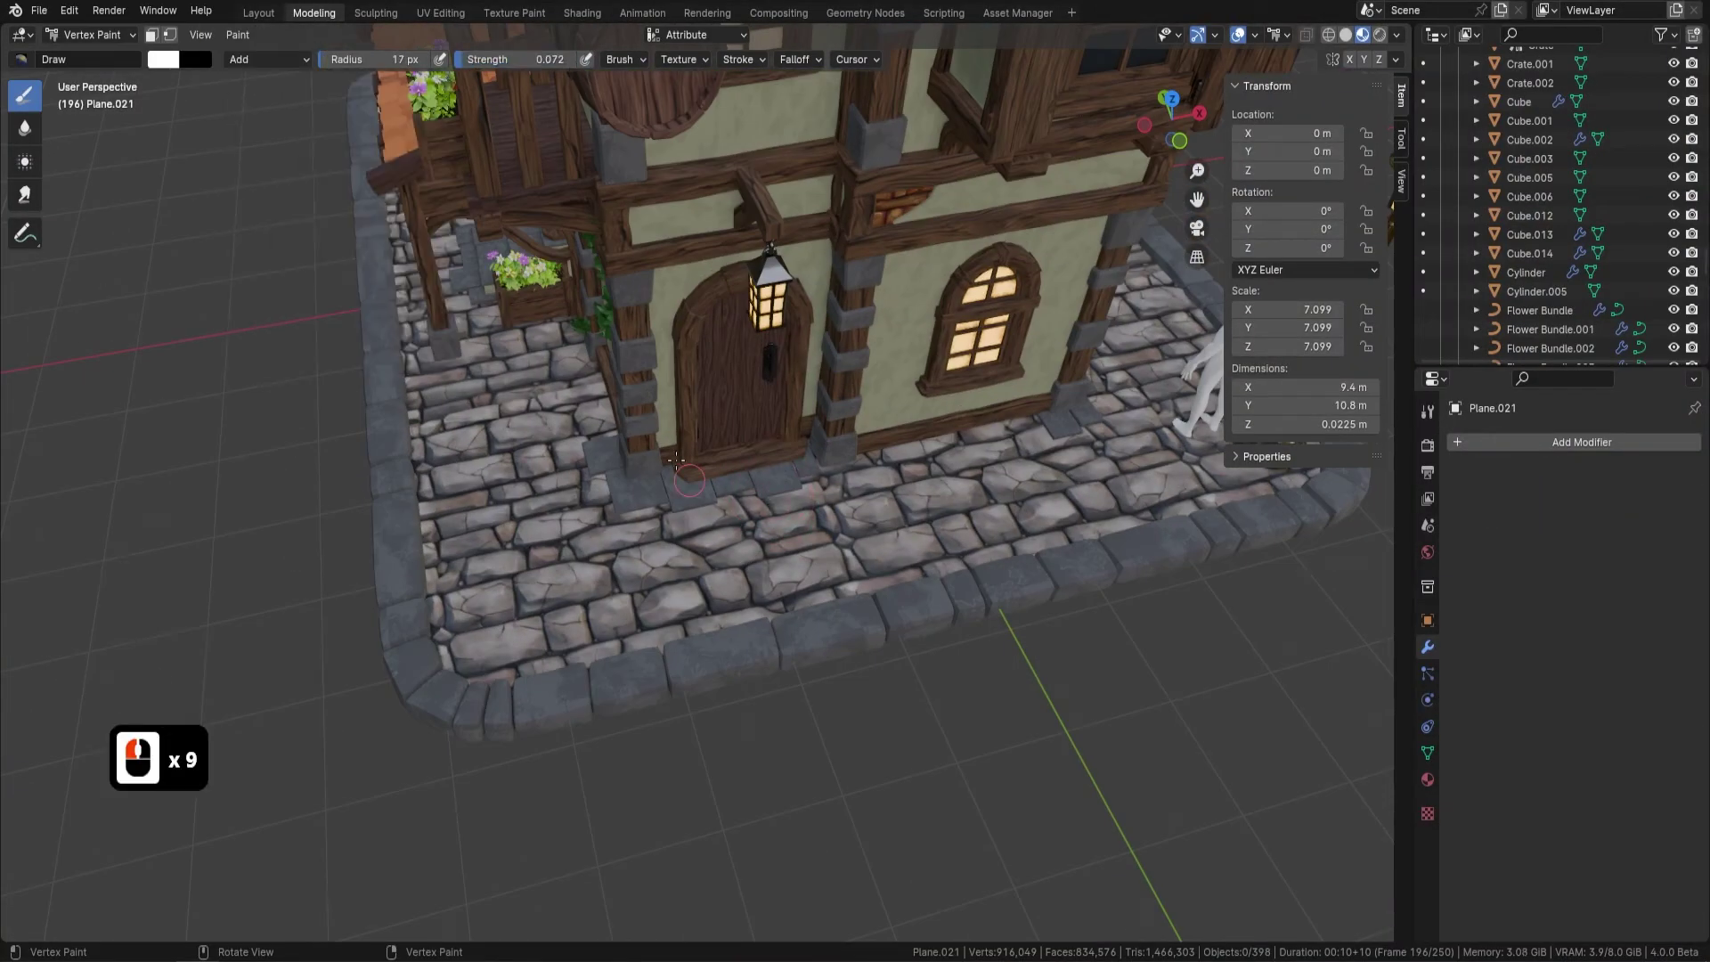
# - Extend the dirt painting along the front wall and paving at strengths 0.180 and 0.295, checking it in rendered shading
pyautogui.moveTo(821, 467); pyautogui.dragTo(758, 537, button='middle')
pyautogui.scroll(-4, 758, 537)
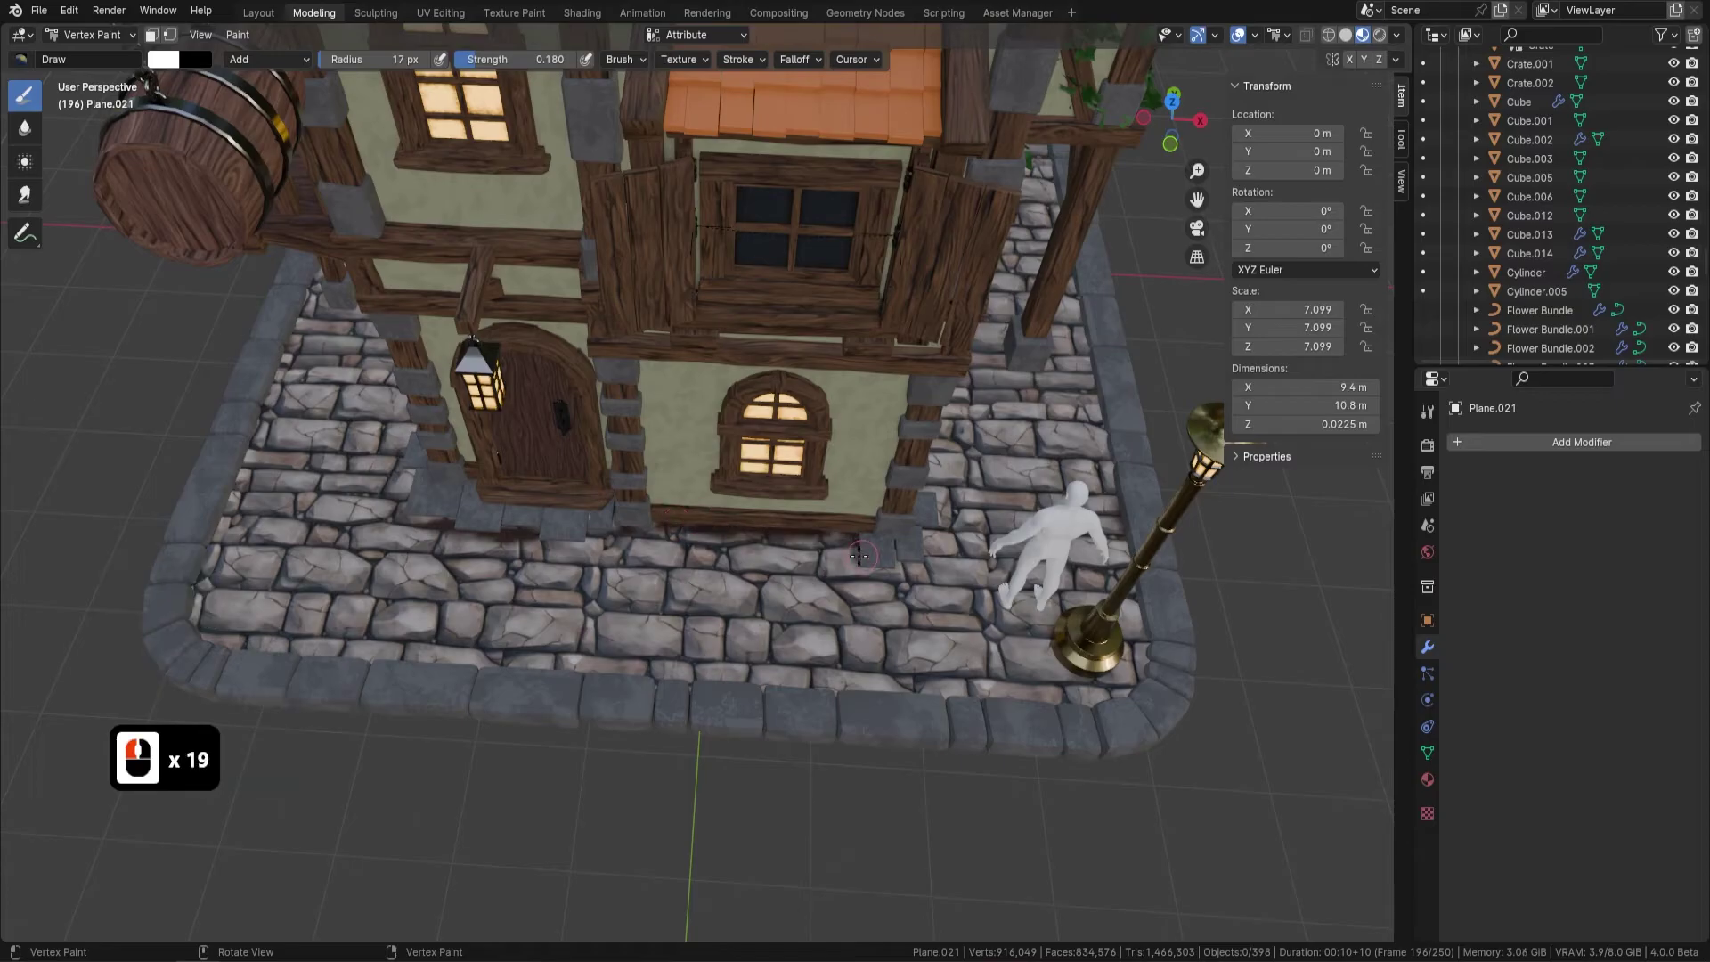
pyautogui.moveTo(879, 501)
pyautogui.mouseDown(button='middle')
pyautogui.moveTo(645, 343)
pyautogui.moveTo(1069, 297)
pyautogui.moveTo(726, 605)
pyautogui.mouseUp(button='middle')
pyautogui.press('z')
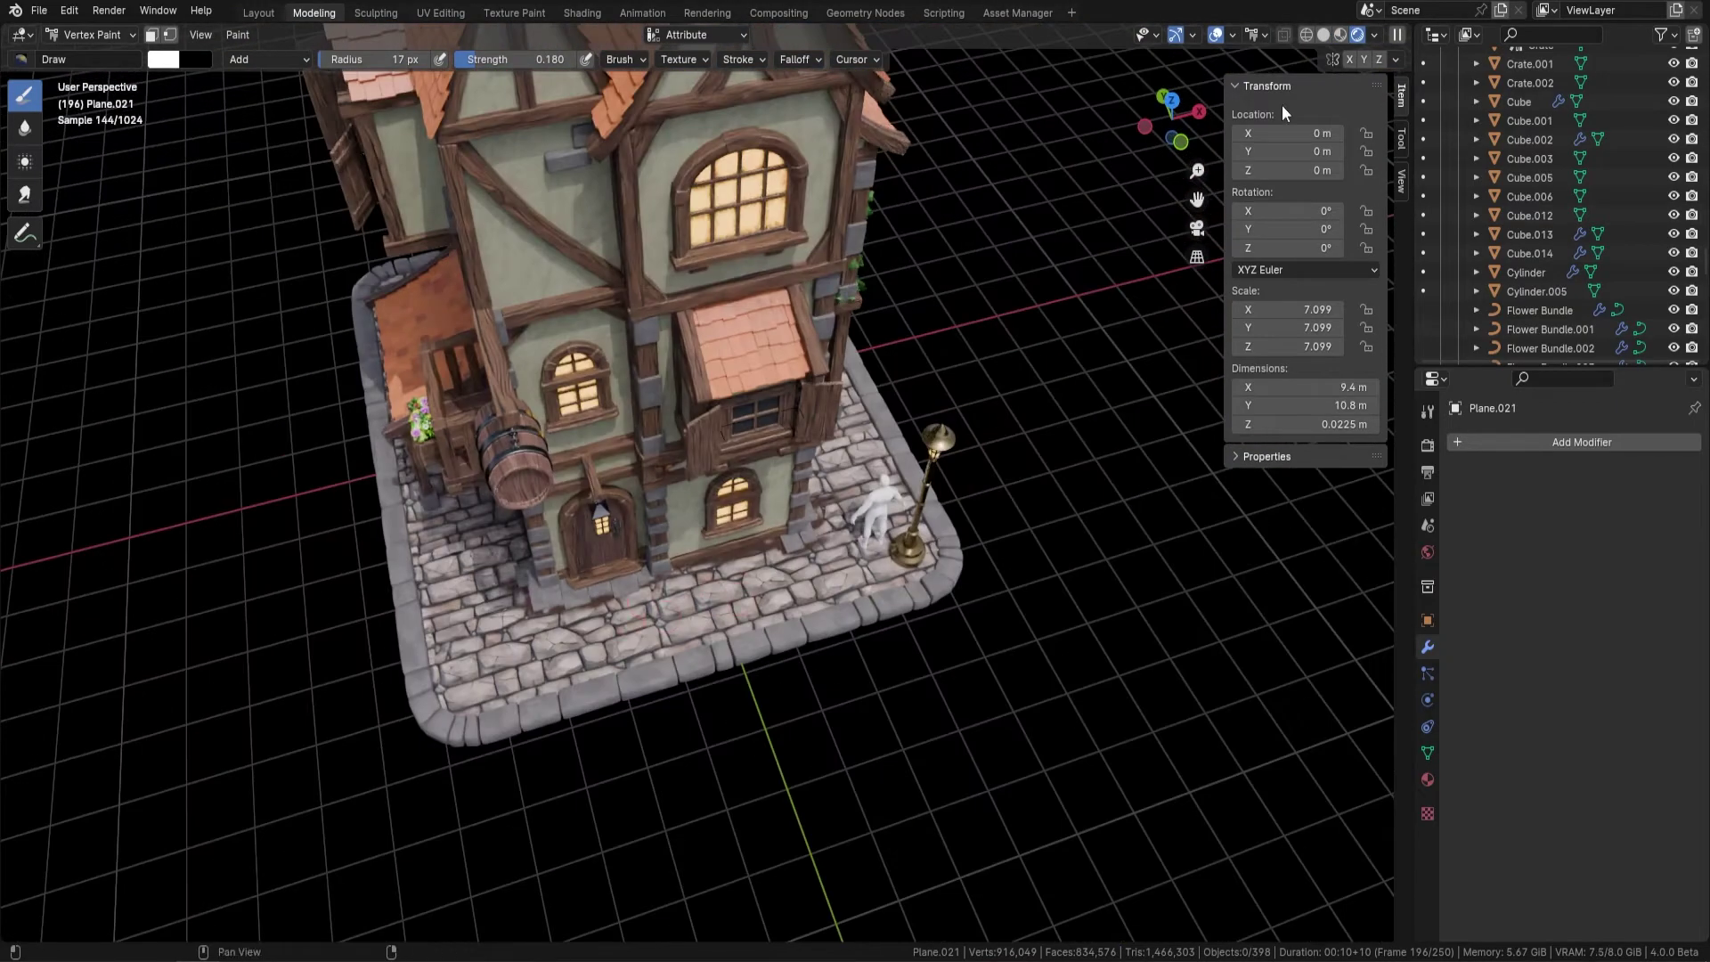
pyautogui.press('z')
pyautogui.scroll(5, 459, 174)
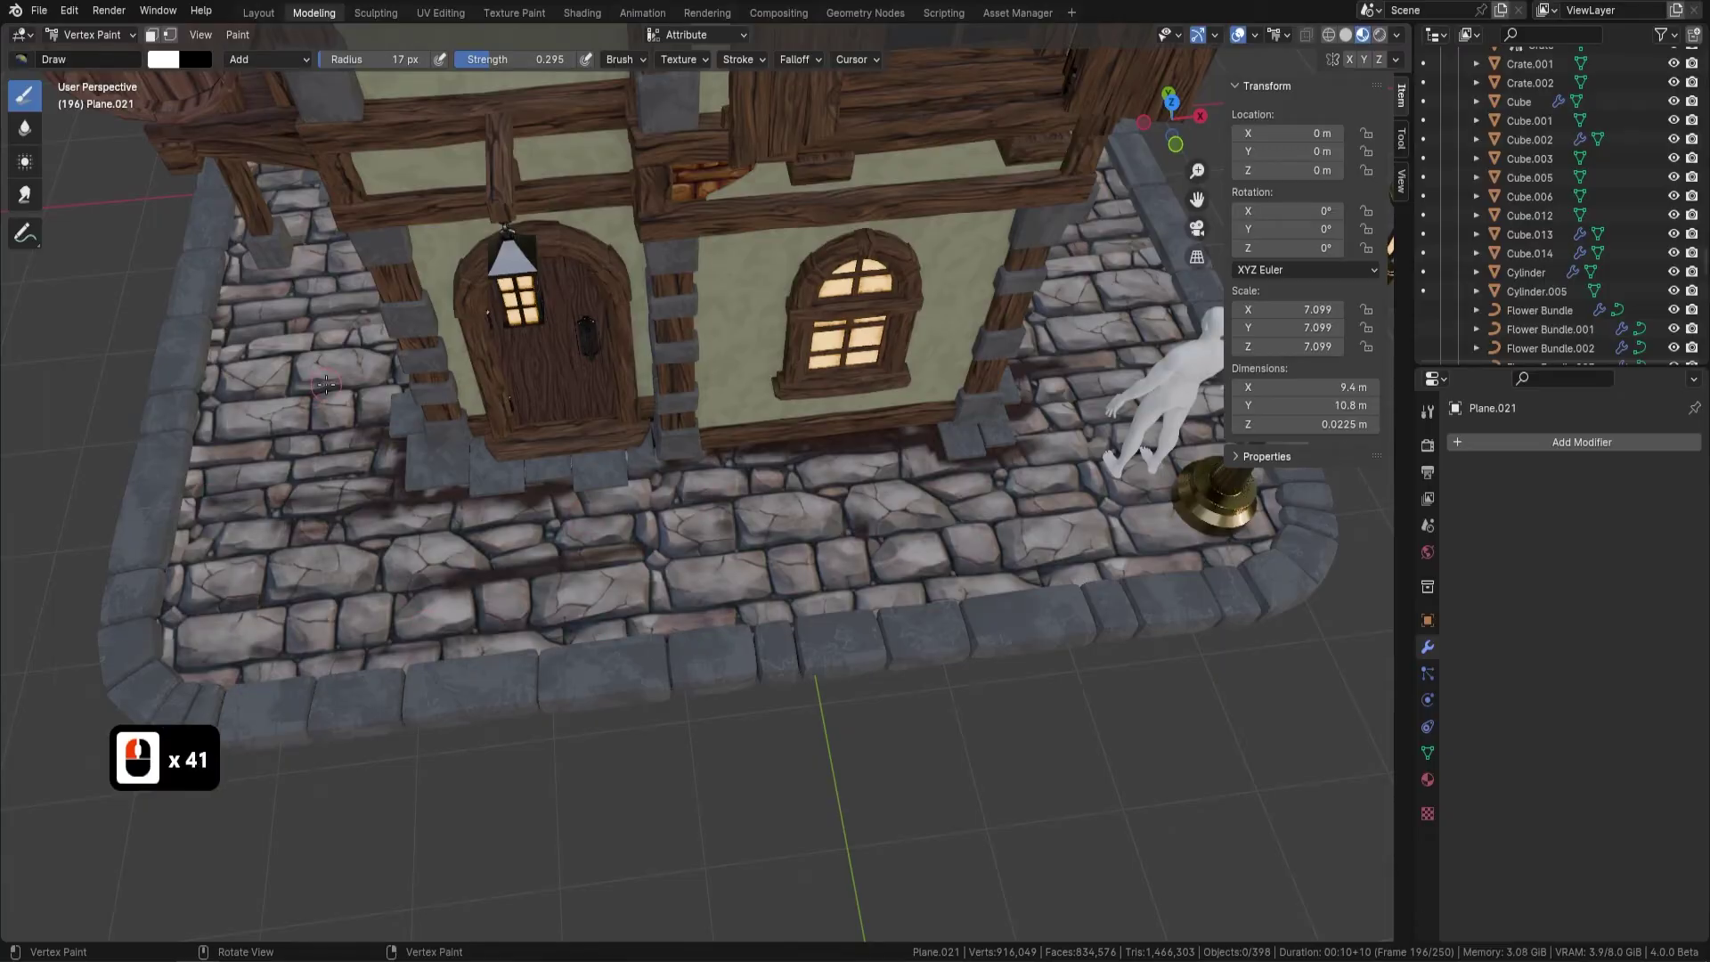
# - Paint dirt on the side paving around the ivy-covered porch posts with a 24 px brush at strength 0.295
pyautogui.scroll(3, 326, 385)
pyautogui.moveTo(326, 385)
pyautogui.keyDown('shift'); pyautogui.mouseDown(button='middle')
pyautogui.moveTo(534, 445)
pyautogui.moveTo(974, 481)
pyautogui.moveTo(863, 359)
pyautogui.mouseUp(button='middle'); pyautogui.keyUp('shift')
pyautogui.scroll(-3, 535, 445)
pyautogui.scroll(-5, 534, 446)
pyautogui.scroll(2, 863, 359)
pyautogui.moveTo(981, 463); pyautogui.dragTo(790, 383, button='middle')
pyautogui.scroll(8, 790, 383)
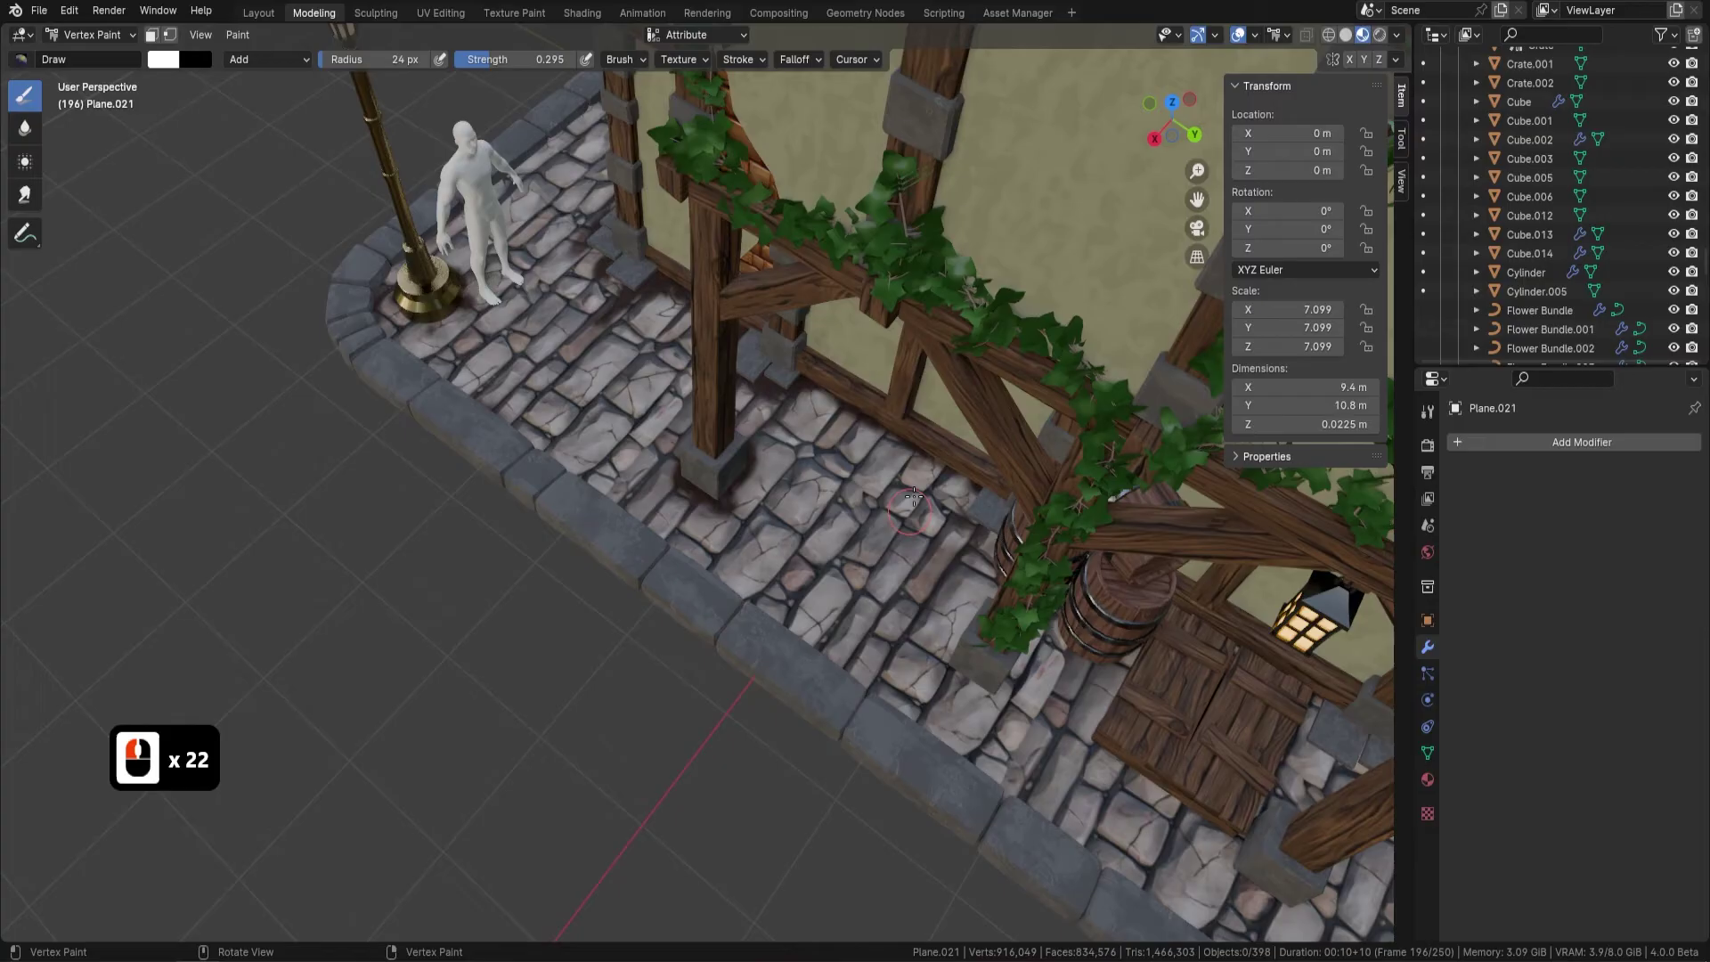
pyautogui.scroll(-11, 913, 497)
pyautogui.scroll(7, 891, 445)
pyautogui.moveTo(913, 497)
pyautogui.mouseDown(button='middle')
pyautogui.moveTo(891, 446)
pyautogui.moveTo(937, 385)
pyautogui.moveTo(891, 463)
pyautogui.moveTo(900, 516)
pyautogui.mouseUp(button='middle')
pyautogui.scroll(5, 927, 410)
pyautogui.scroll(7, 938, 385)
pyautogui.scroll(-7, 937, 385)
pyautogui.scroll(2, 908, 570)
# - Soften the painted dirt on the paving with the Blur brush at 24 px radius and strength 1.000
pyautogui.moveTo(900, 517)
pyautogui.keyDown('shift'); pyautogui.mouseDown(button='middle')
pyautogui.moveTo(918, 615)
pyautogui.moveTo(757, 464)
pyautogui.moveTo(490, 294)
pyautogui.moveTo(285, 132)
pyautogui.mouseUp(button='middle'); pyautogui.keyUp('shift')
pyautogui.scroll(-3, 917, 615)
pyautogui.scroll(6, 758, 463)
pyautogui.scroll(5, 490, 294)
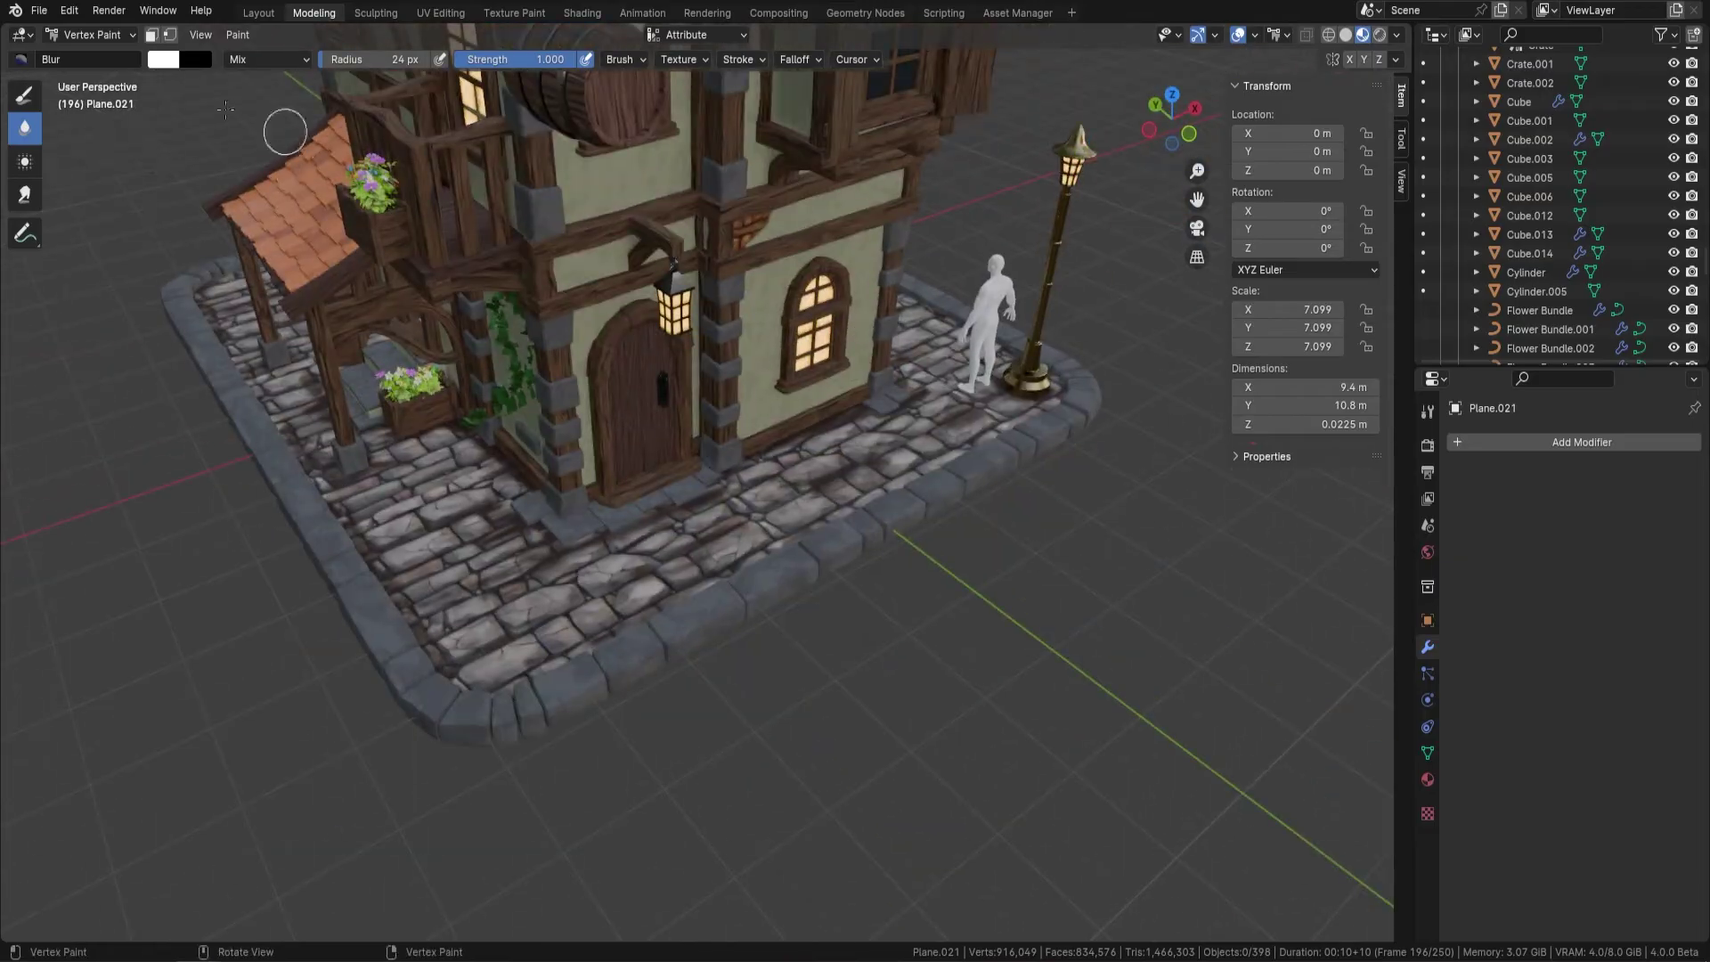
pyautogui.scroll(5, 624, 445)
pyautogui.scroll(2, 642, 454)
# - Sculpt uneven height into the paving around the building with the Layer brush at 24 px radius and strength 0.094
pyautogui.keyDown('shift'); pyautogui.moveTo(642, 454); pyautogui.dragTo(757, 374, button='middle'); pyautogui.keyUp('shift')
pyautogui.keyDown('shift'); pyautogui.moveTo(757, 374); pyautogui.dragTo(792, 356, button='middle'); pyautogui.keyUp('shift')
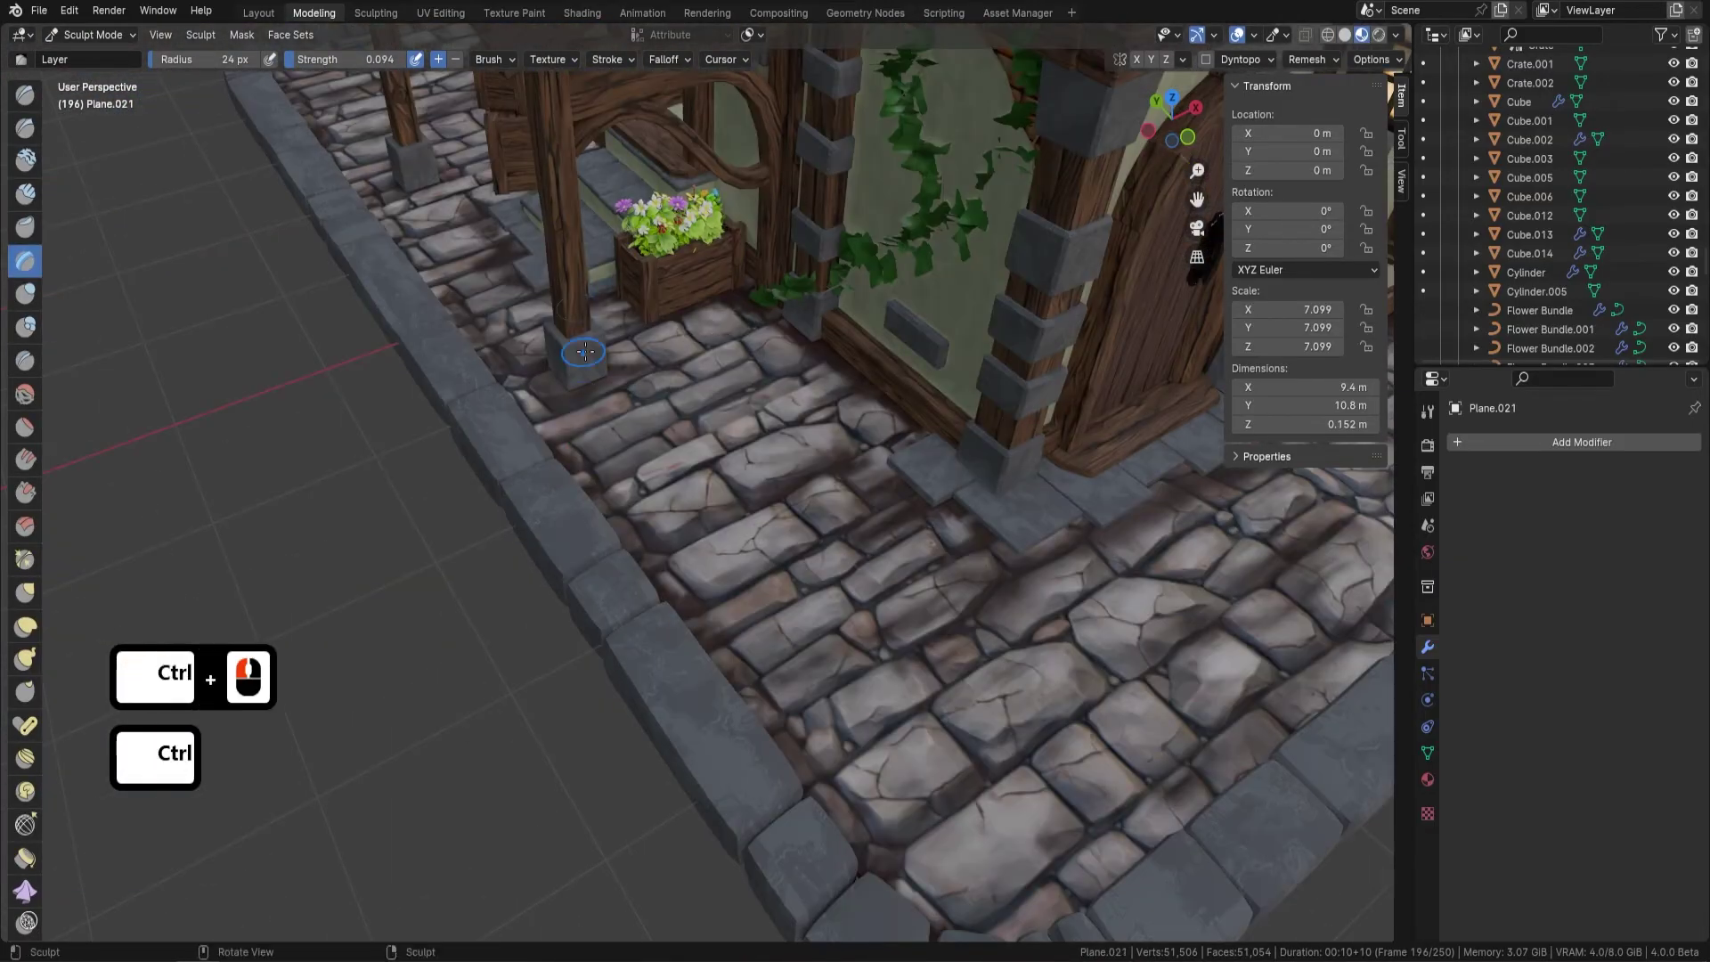
pyautogui.moveTo(584, 352); pyautogui.dragTo(703, 330, button='middle')
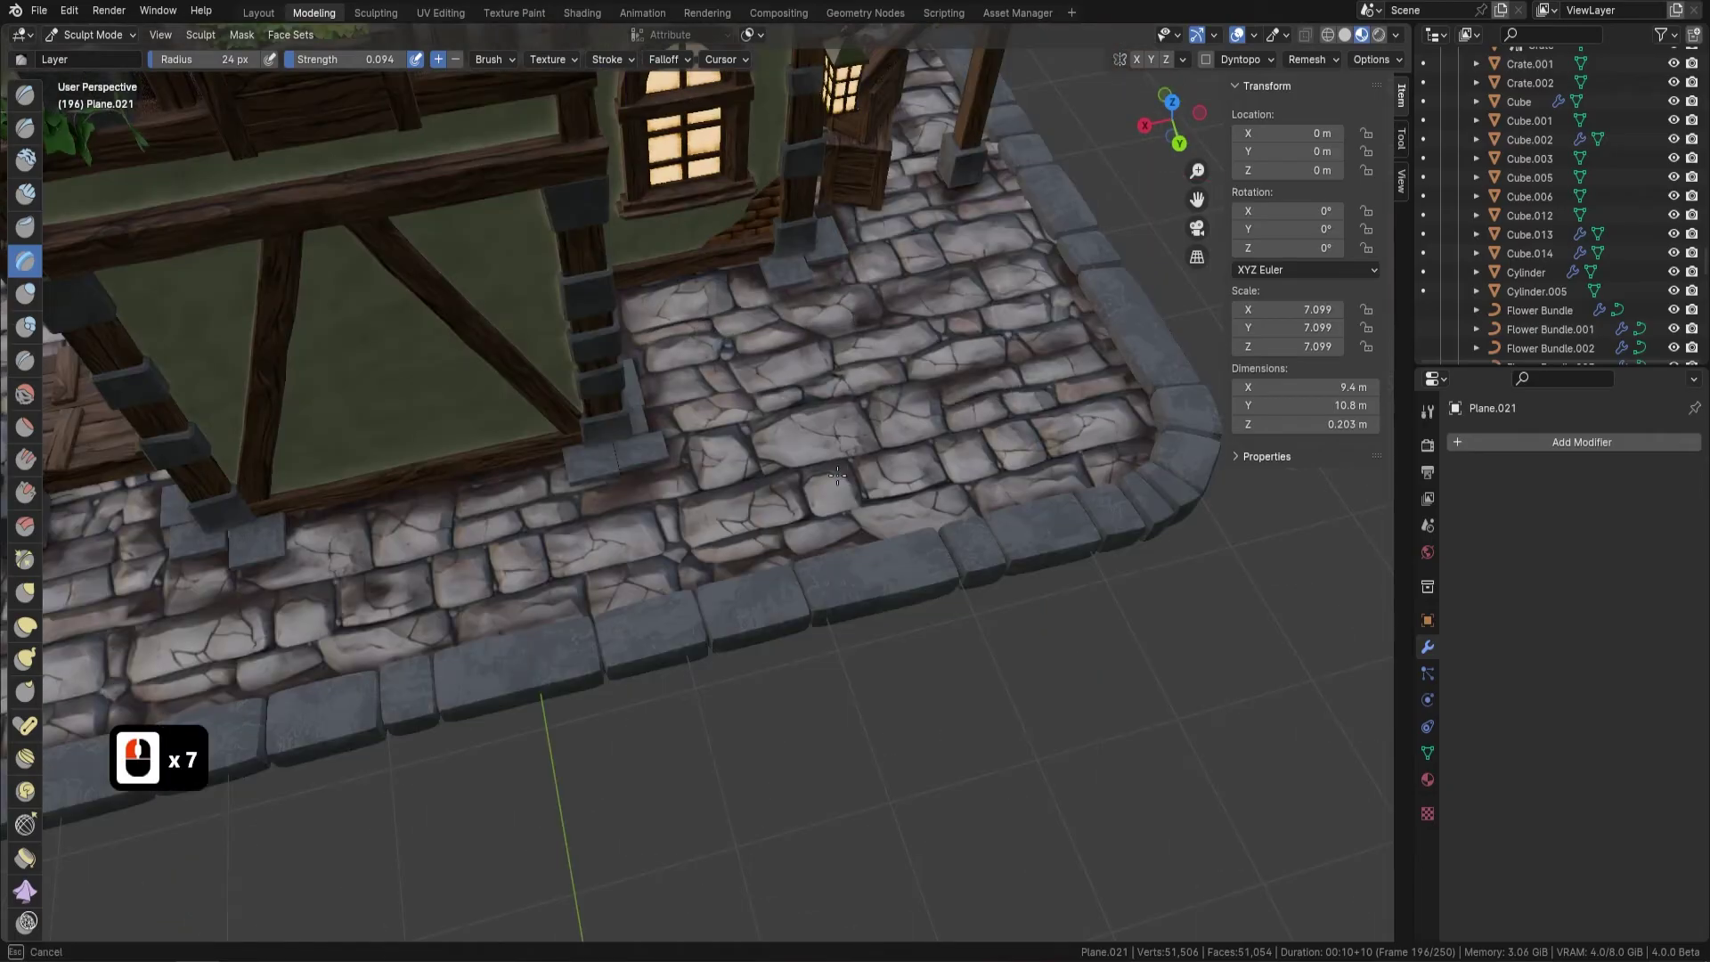
pyautogui.moveTo(838, 475); pyautogui.dragTo(784, 268, button='middle')
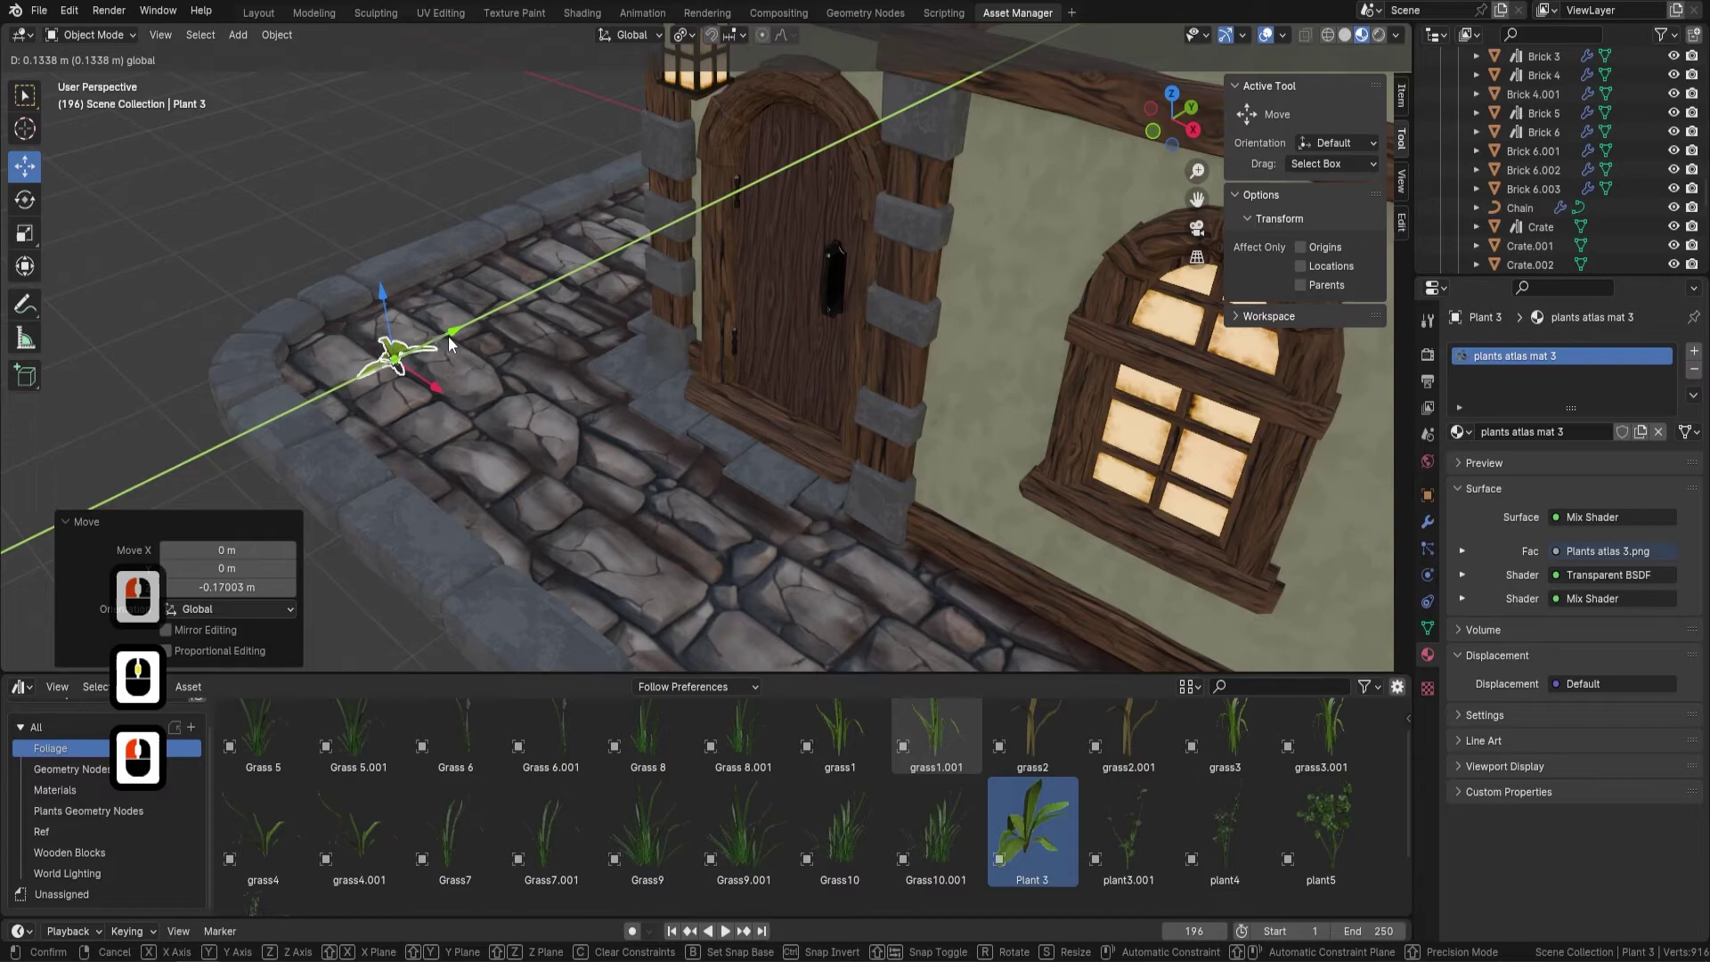
# - Position Plant 3 on the paving near the door and place duplicates of it around the building
pyautogui.click(447, 335)
pyautogui.moveTo(448, 335); pyautogui.dragTo(484, 425, button='middle')
pyautogui.hotkey('shift', 'd')
pyautogui.click(852, 376)
pyautogui.hotkey('shift', 'd')
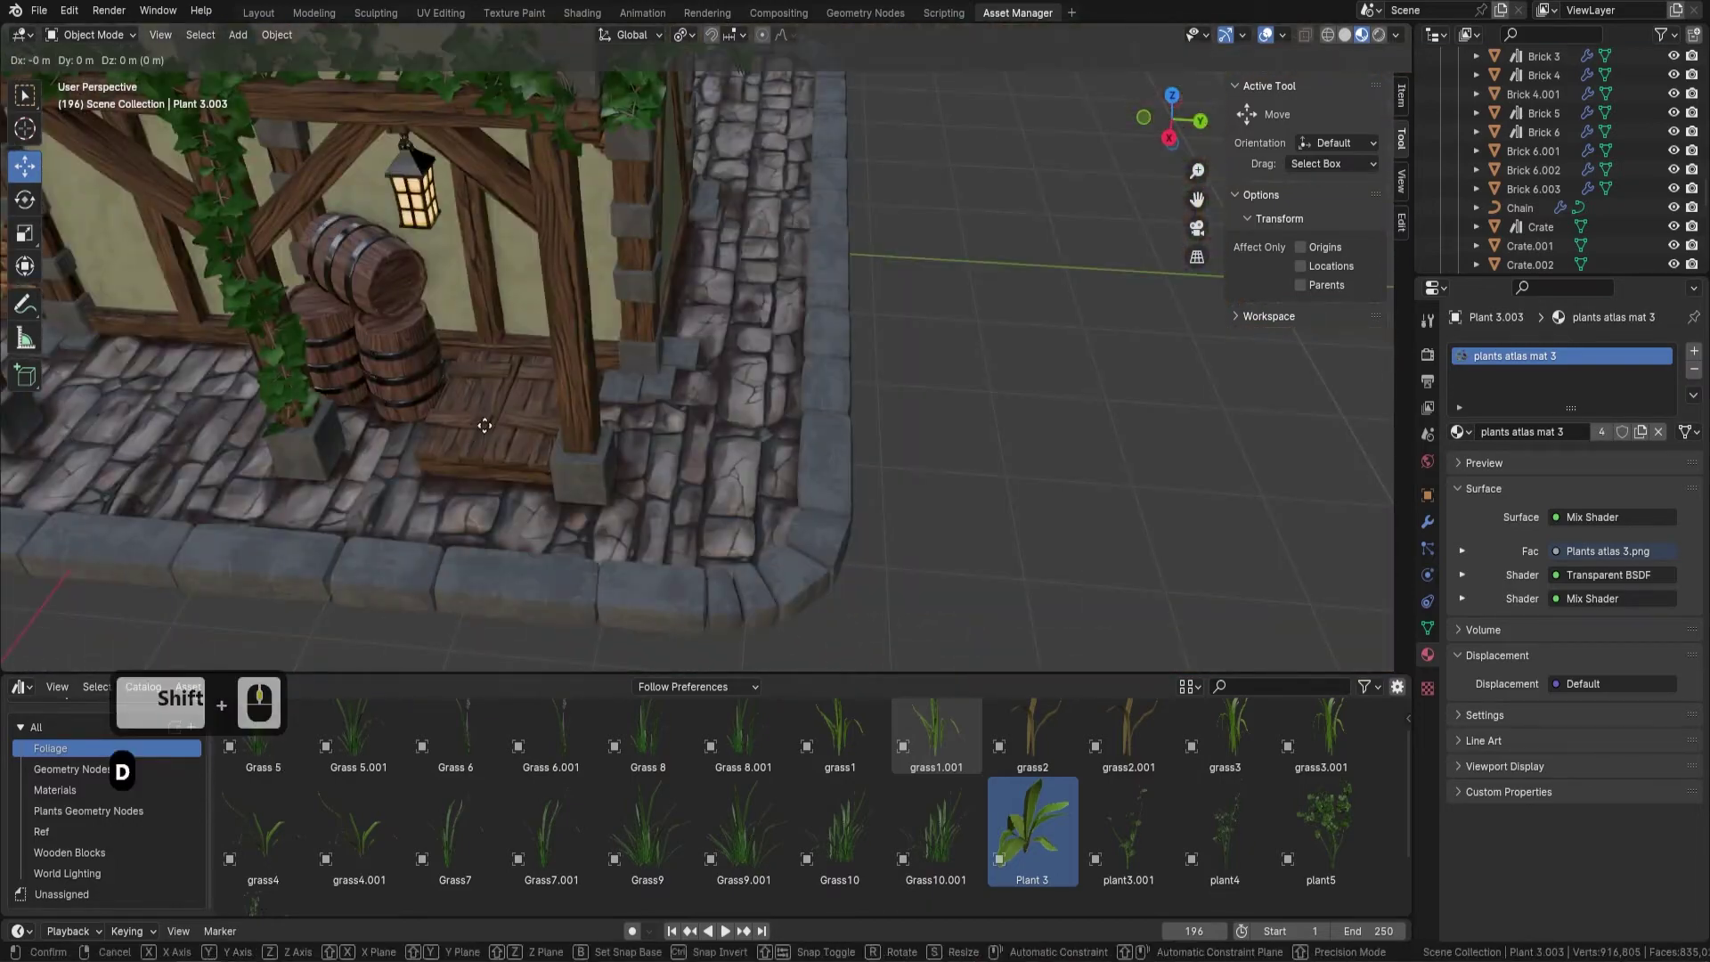
pyautogui.click(485, 425)
pyautogui.moveTo(801, 316); pyautogui.dragTo(763, 413, button='middle')
pyautogui.scroll(5, 840, 489)
pyautogui.scroll(-10, 840, 489)
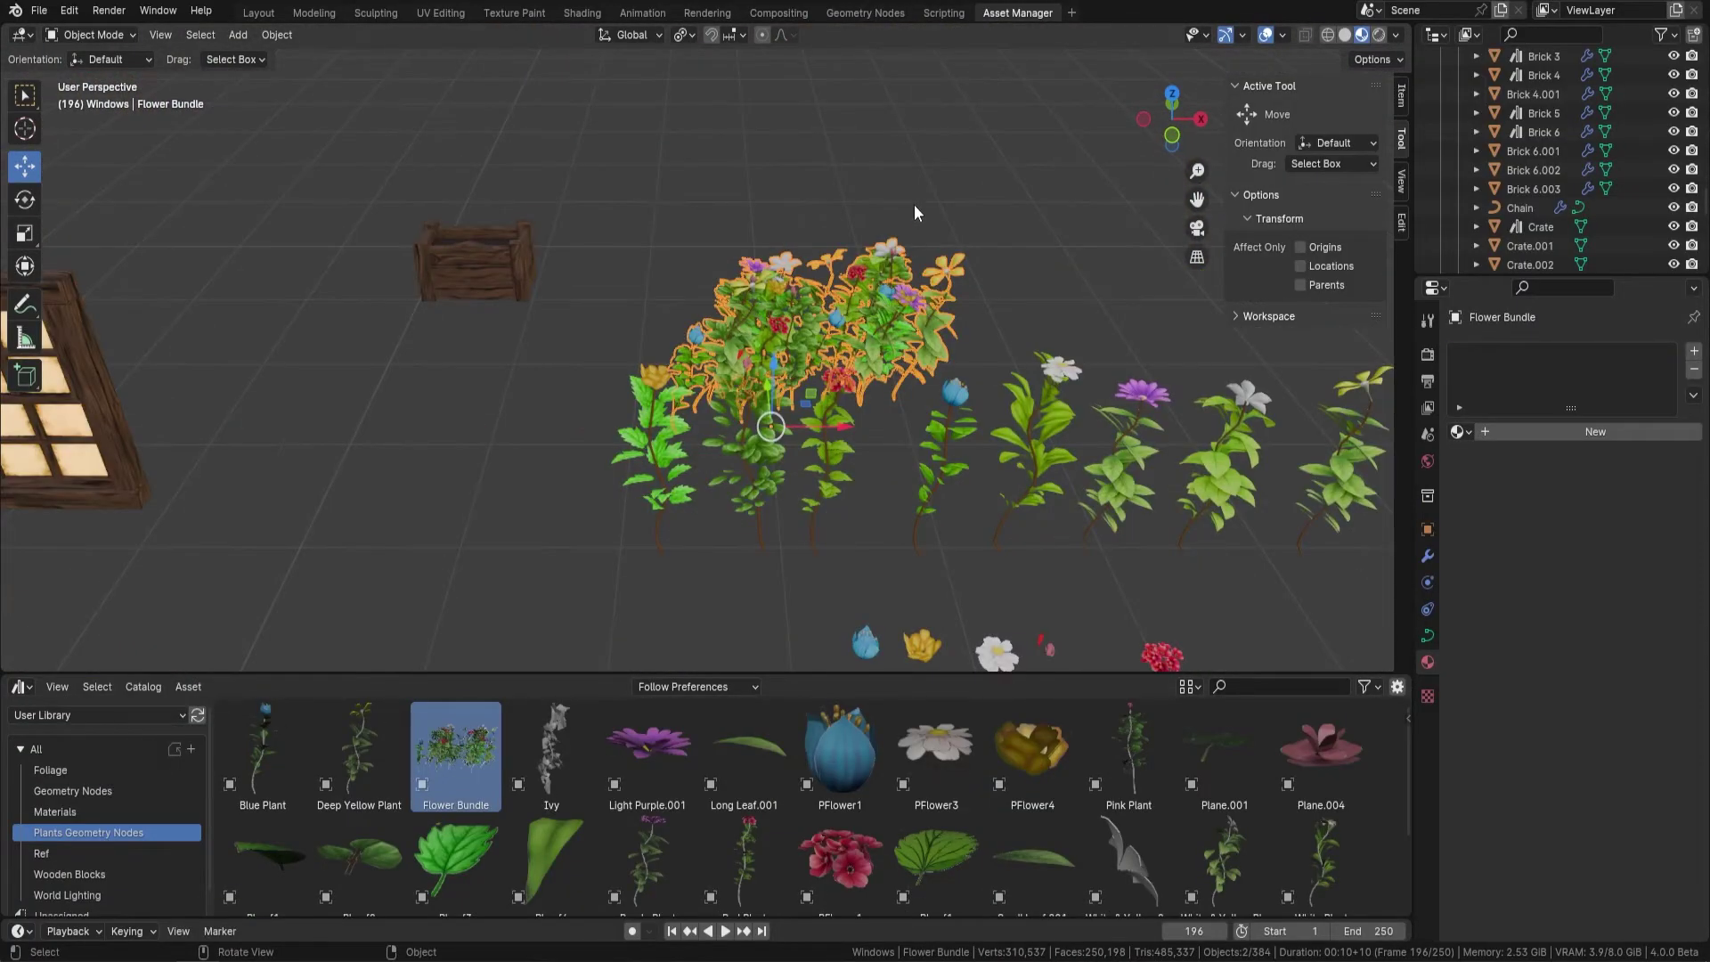
# - Duplicate the flower bundle, extrude the copy's curve along the X axis, and bring up its geometry node tree
pyautogui.moveTo(912, 214); pyautogui.dragTo(798, 507, button='middle')
pyautogui.hotkey('shift', 'd')
pyautogui.moveTo(891, 401)
pyautogui.keyDown('shift'); pyautogui.mouseDown(button='middle')
pyautogui.moveTo(1047, 359)
pyautogui.moveTo(788, 367)
pyautogui.mouseUp(button='middle'); pyautogui.keyUp('shift')
pyautogui.press('Tab')
pyautogui.scroll(-3, 752, 403)
pyautogui.press('e')
pyautogui.press('x')
pyautogui.click(785, 298)
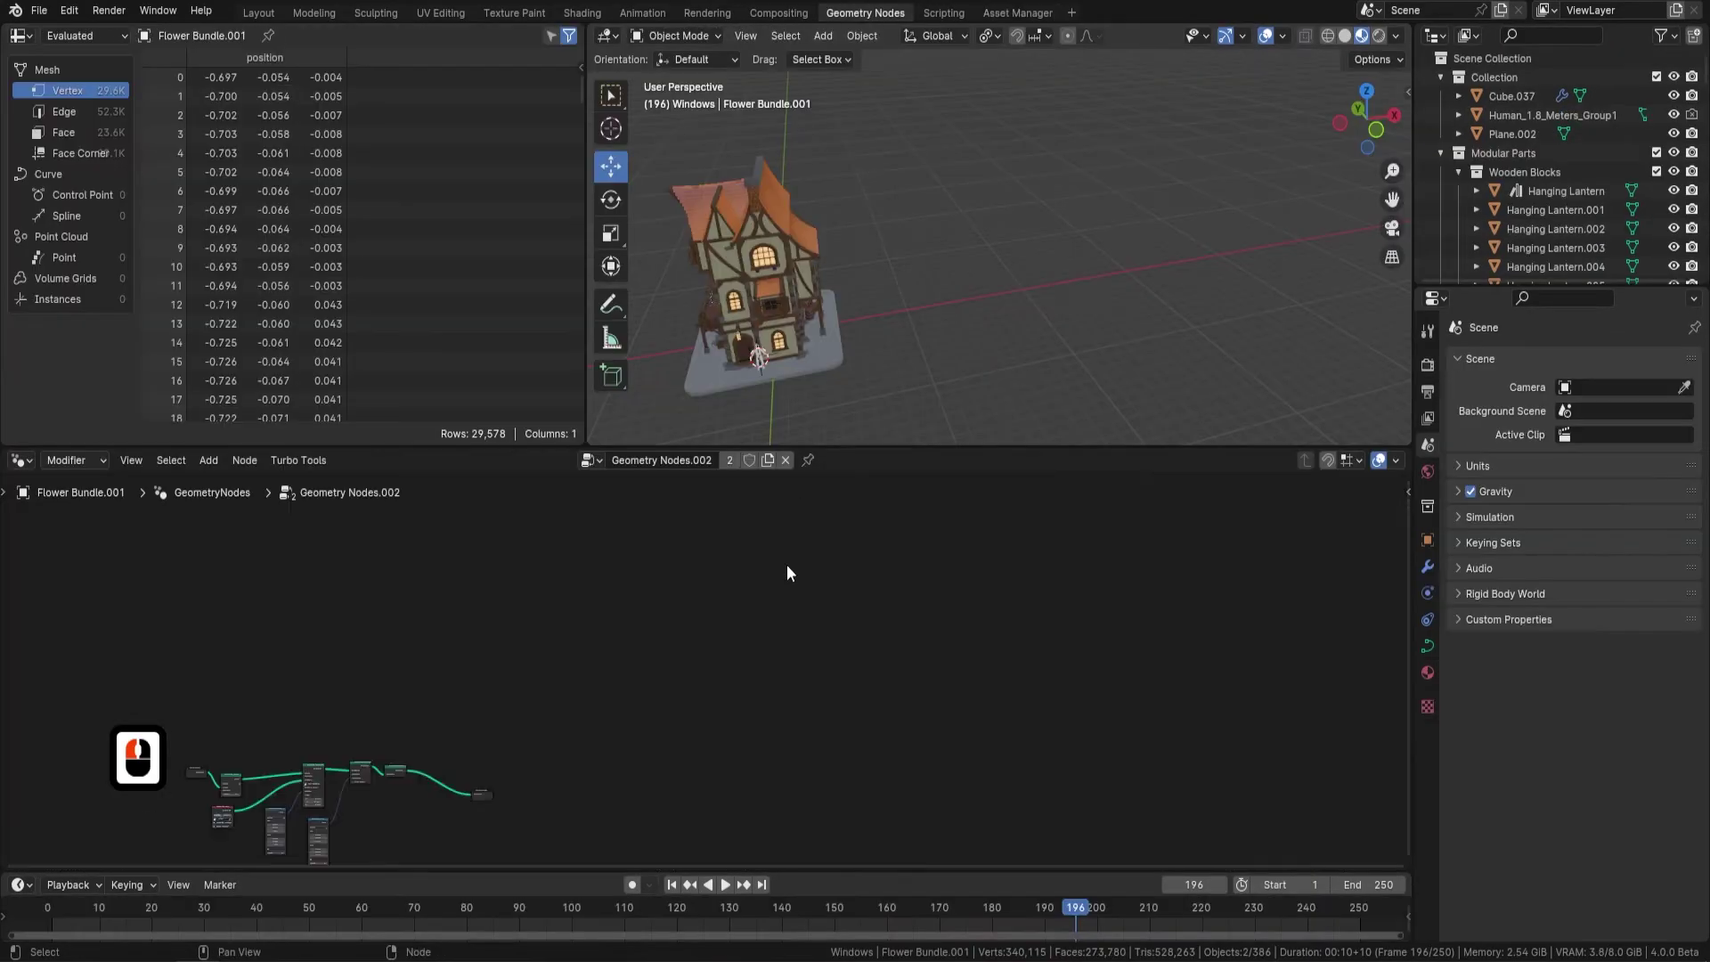
pyautogui.scroll(5, 792, 616)
pyautogui.keyDown('ctrl'); pyautogui.scroll(20, 807, 735); pyautogui.keyUp('ctrl')
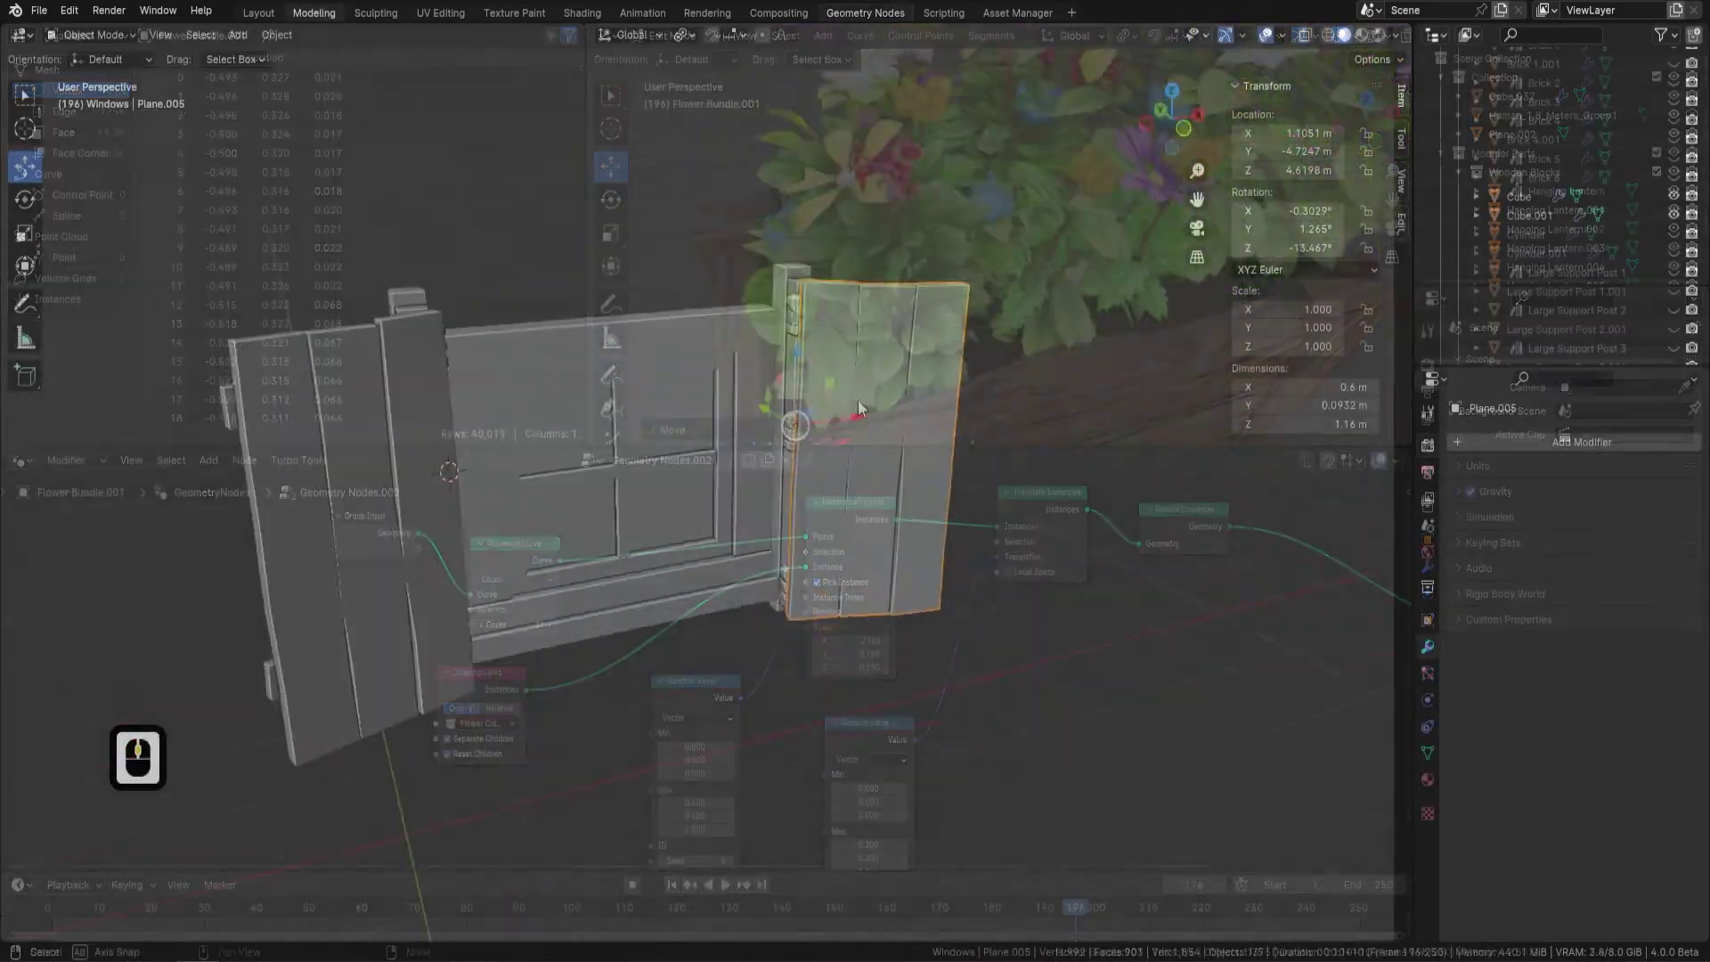
# - Place an empty at the hinge pivot of each window shutter, duplicating the first for the second, and parent the shutters to them
pyautogui.hotkey('shift', 's')
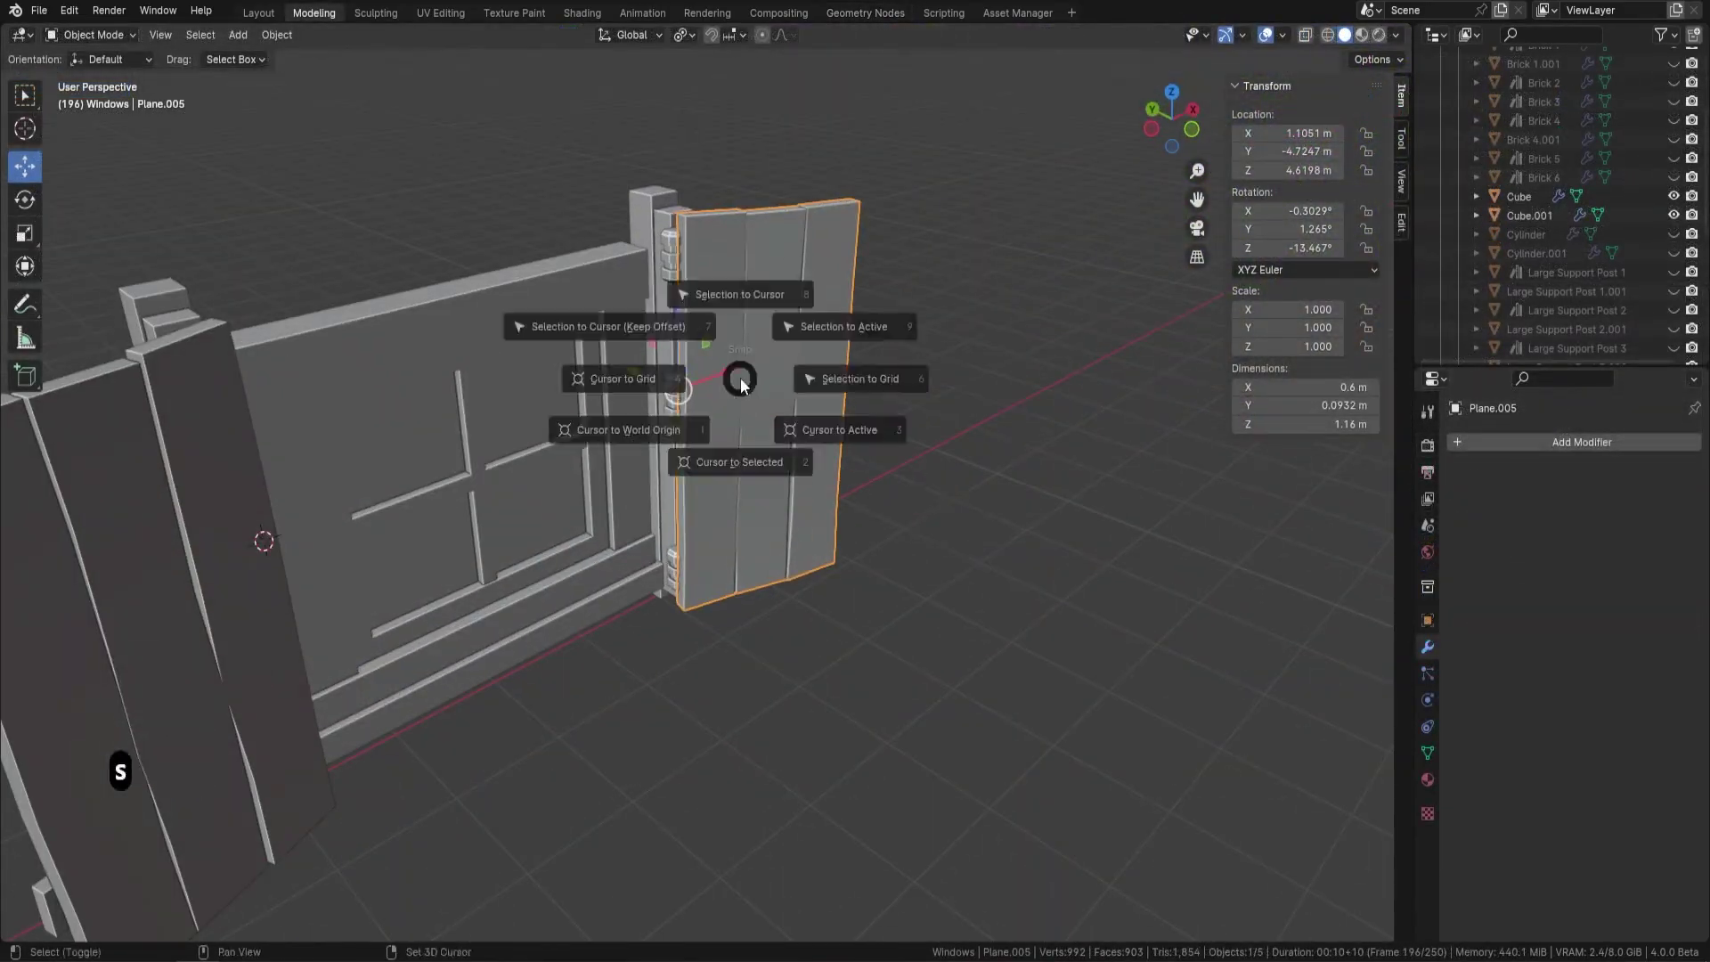
pyautogui.click(1029, 364)
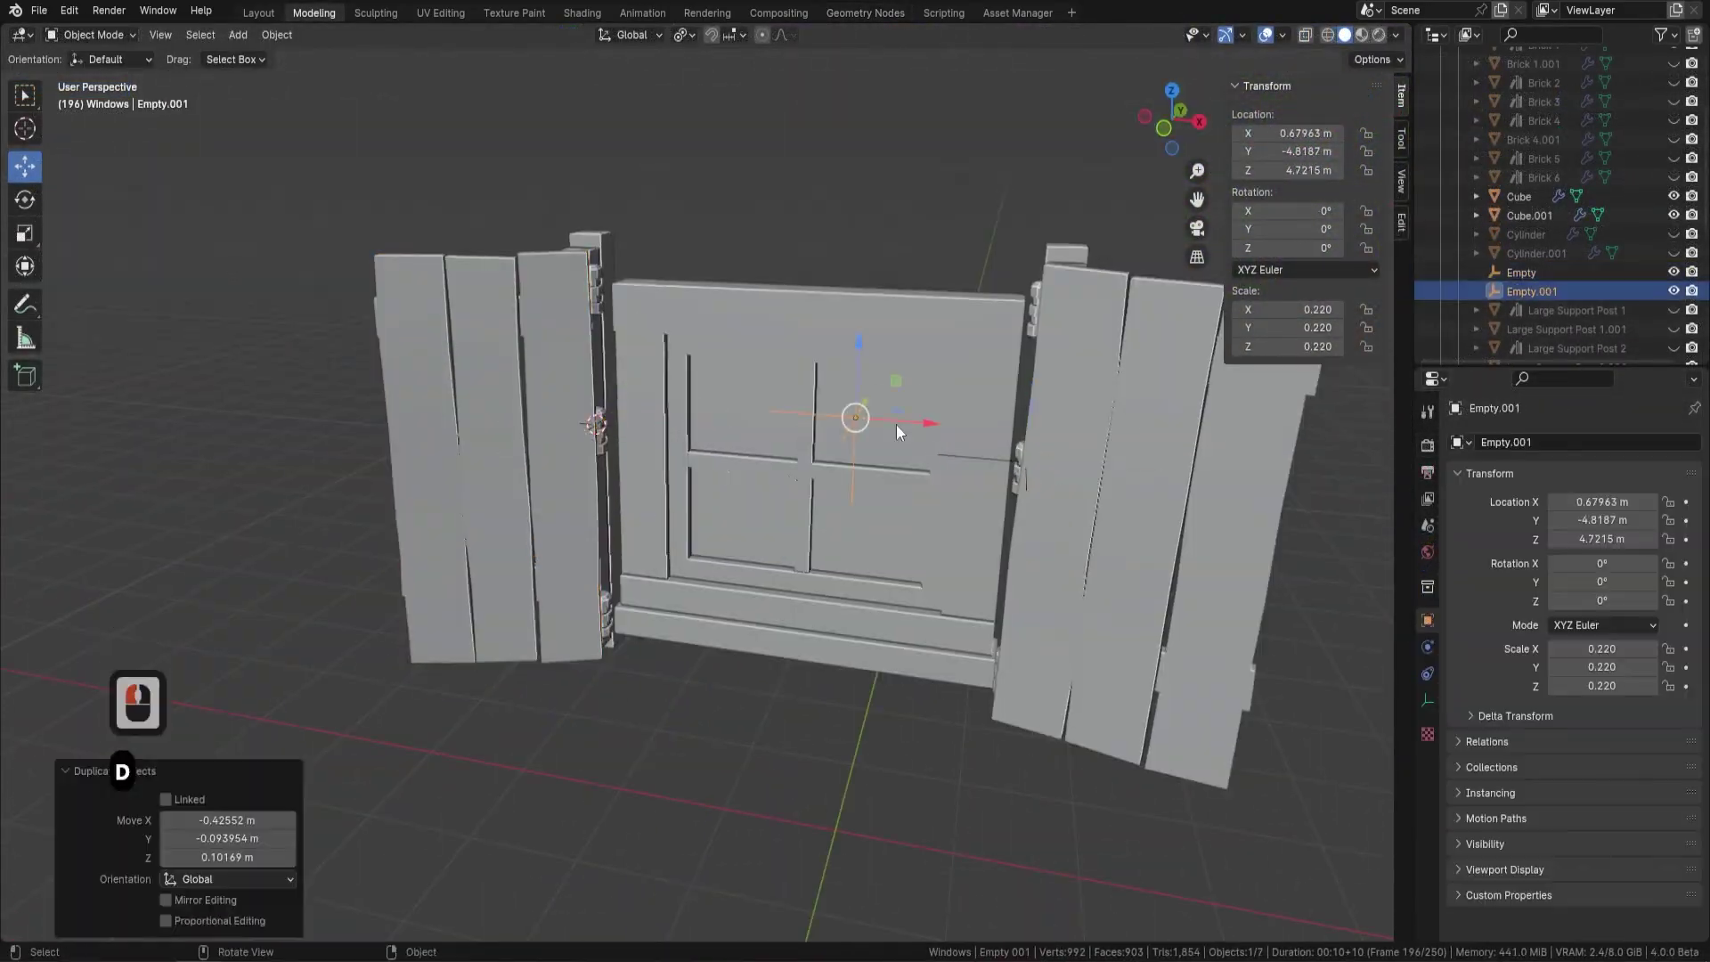
pyautogui.hotkey('shift', 's')
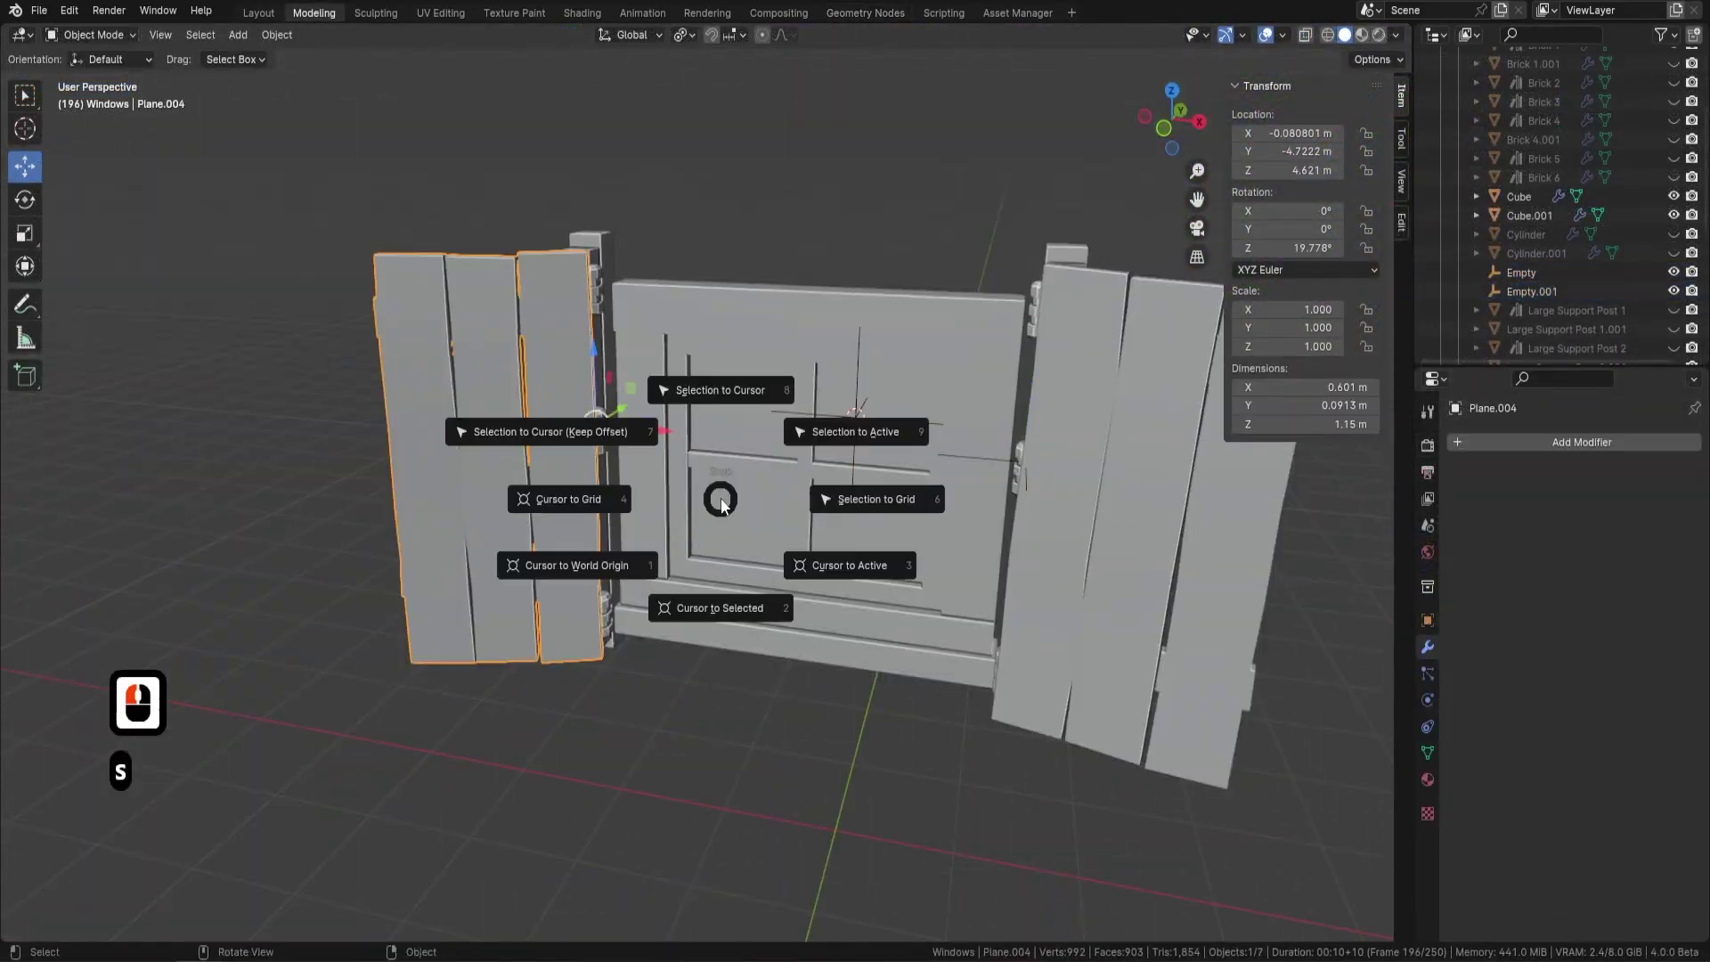
pyautogui.click(573, 432)
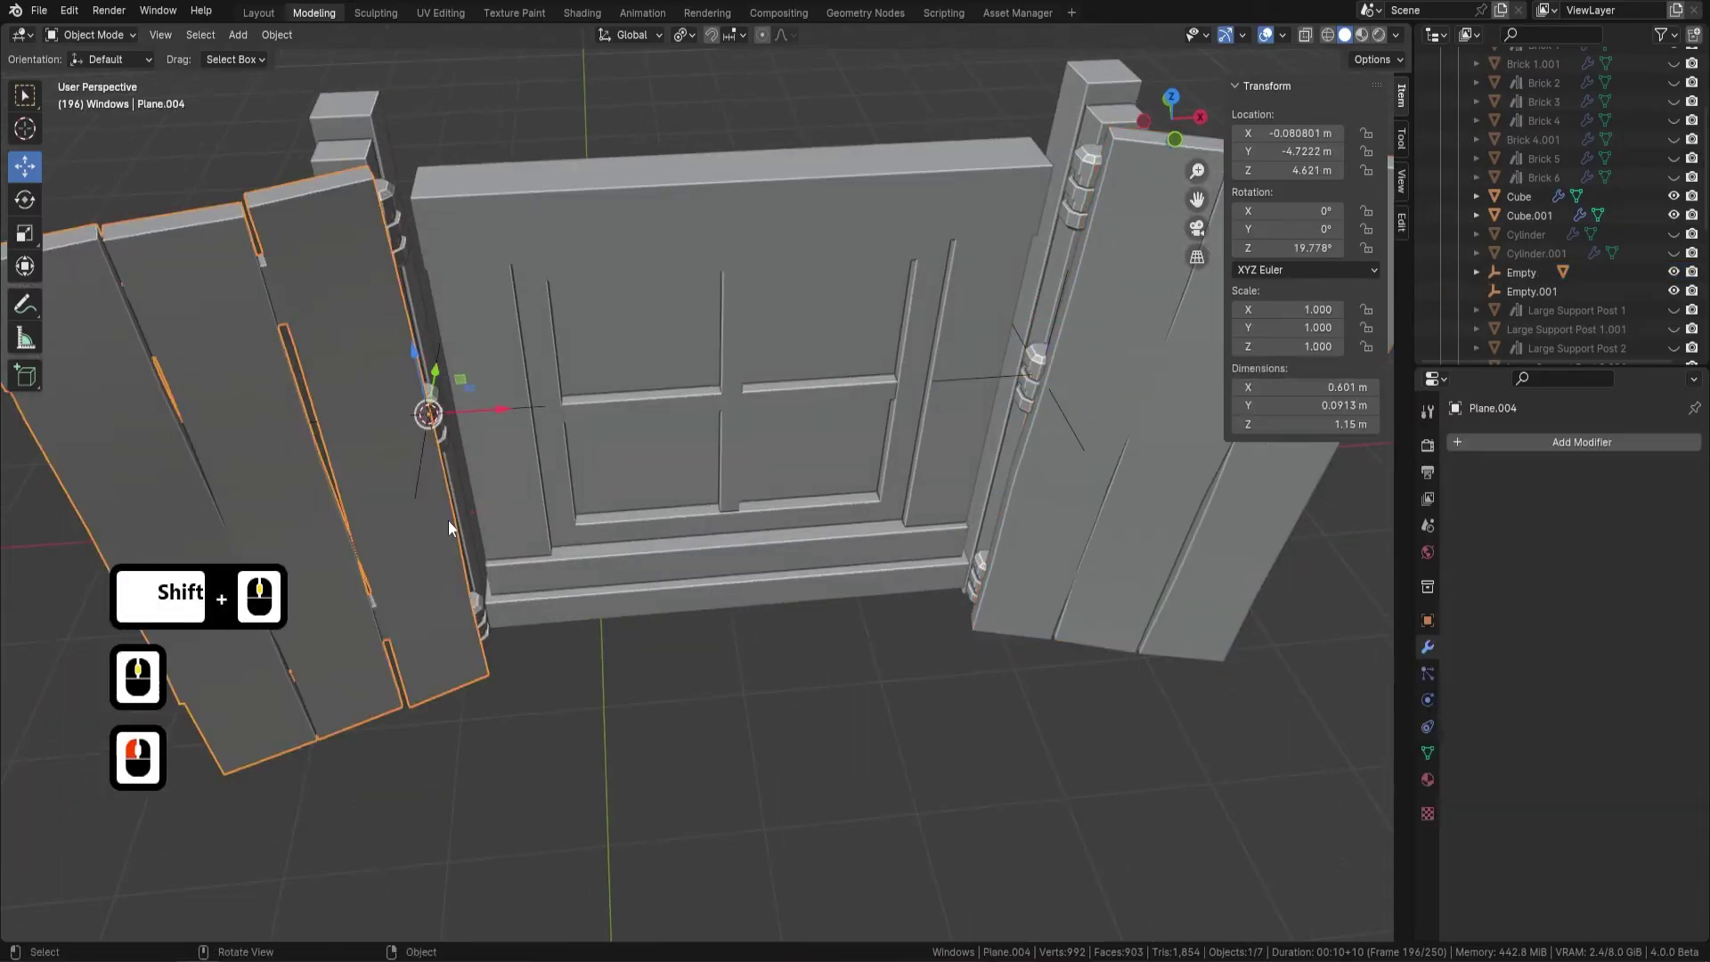
# - Rotate the left shutter's parent empty about the Y axis to tilt the shutter
pyautogui.click(440, 431)
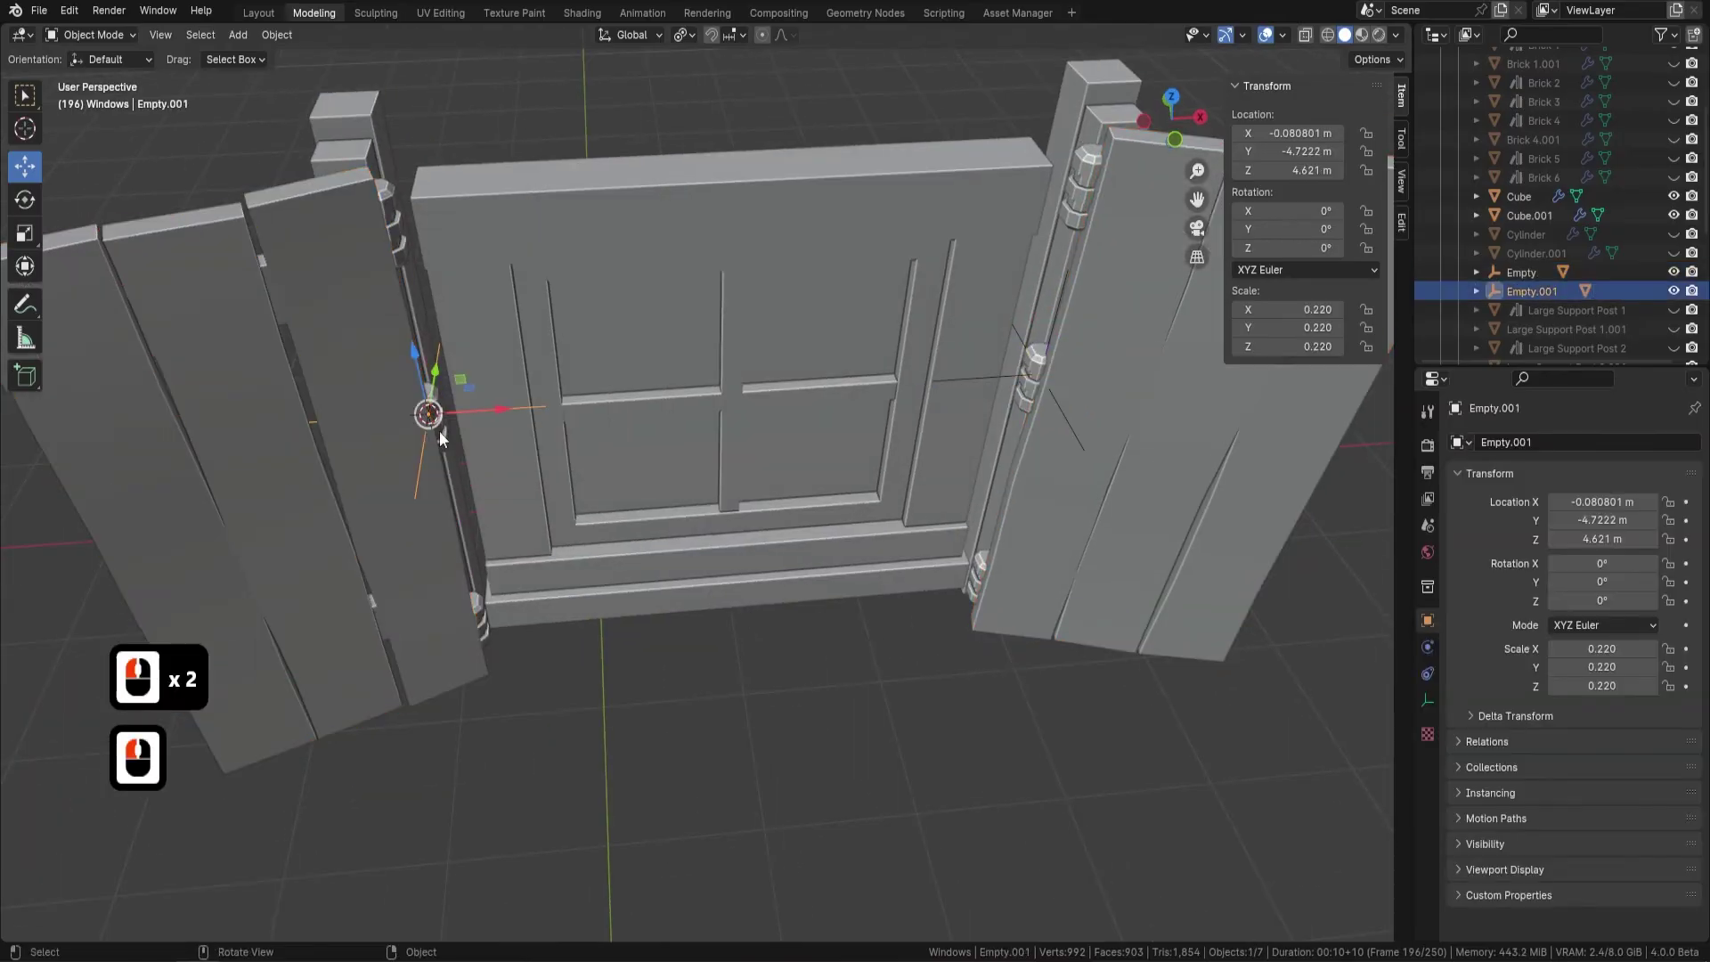
pyautogui.press('r')
pyautogui.press('y')
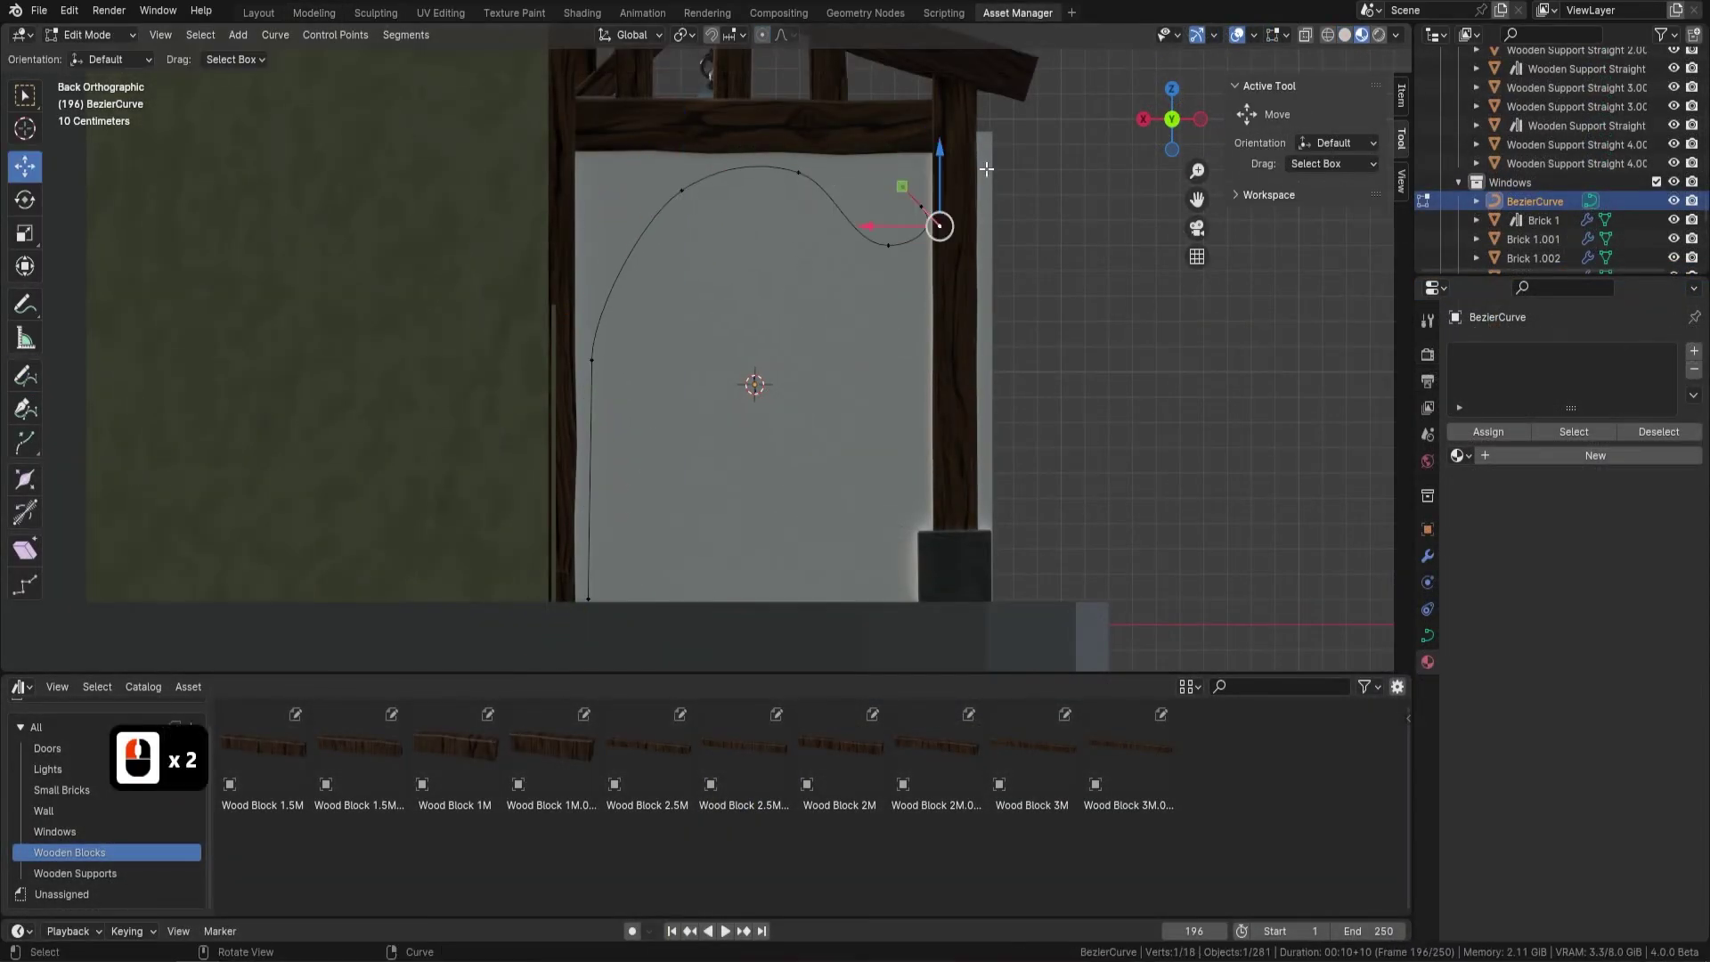
# - Shape the Bezier curve arch between the wooden posts by moving its control points, and add a Solidify modifier with 0.148 m thickness
pyautogui.moveTo(866, 261); pyautogui.dragTo(879, 259)
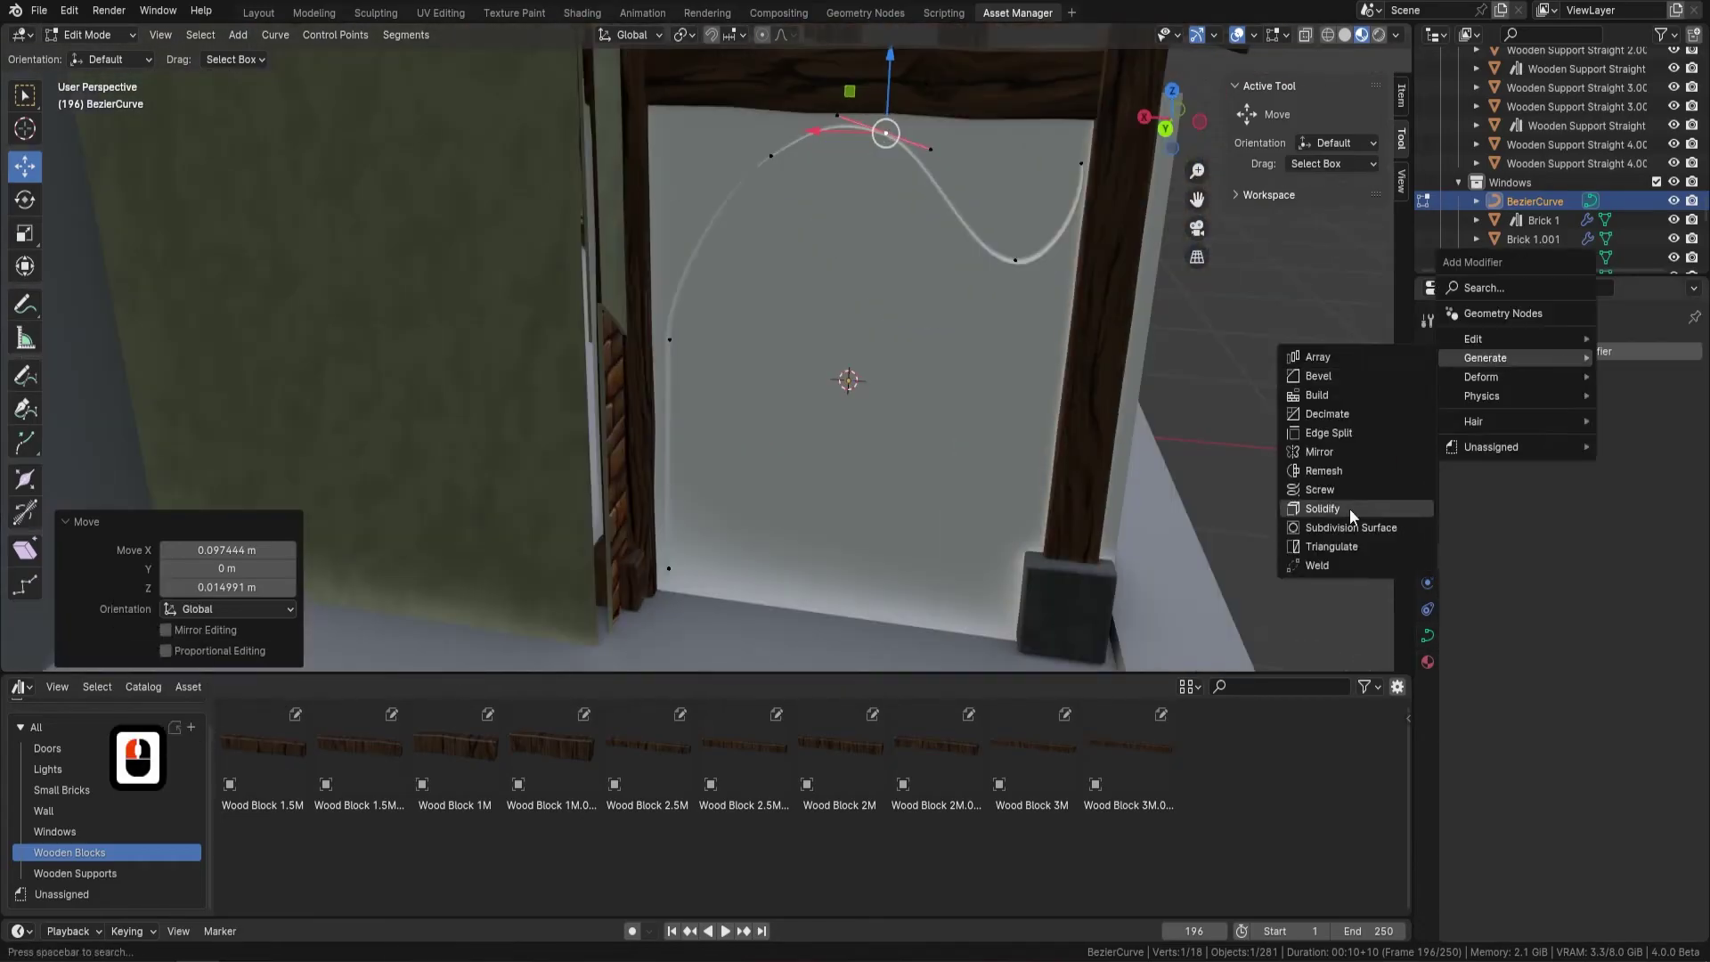
pyautogui.click(1351, 516)
pyautogui.keyDown('shift'); pyautogui.moveTo(1131, 362); pyautogui.dragTo(918, 264, button='middle'); pyautogui.keyUp('shift')
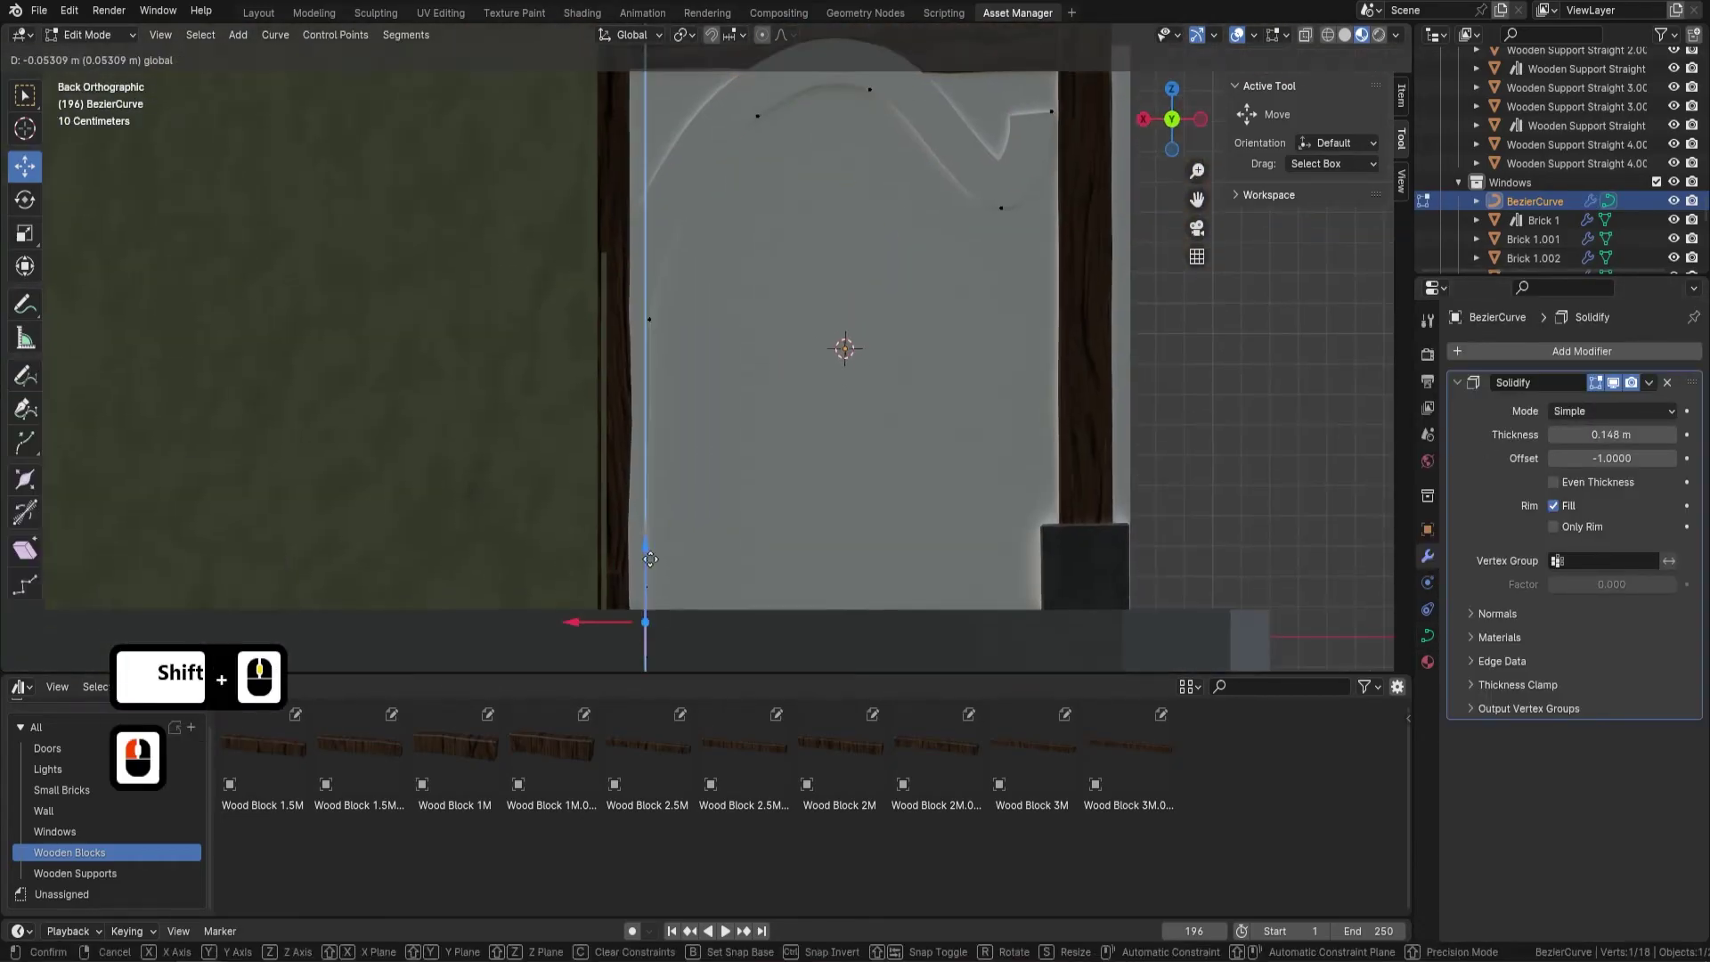
pyautogui.rightClick(868, 328)
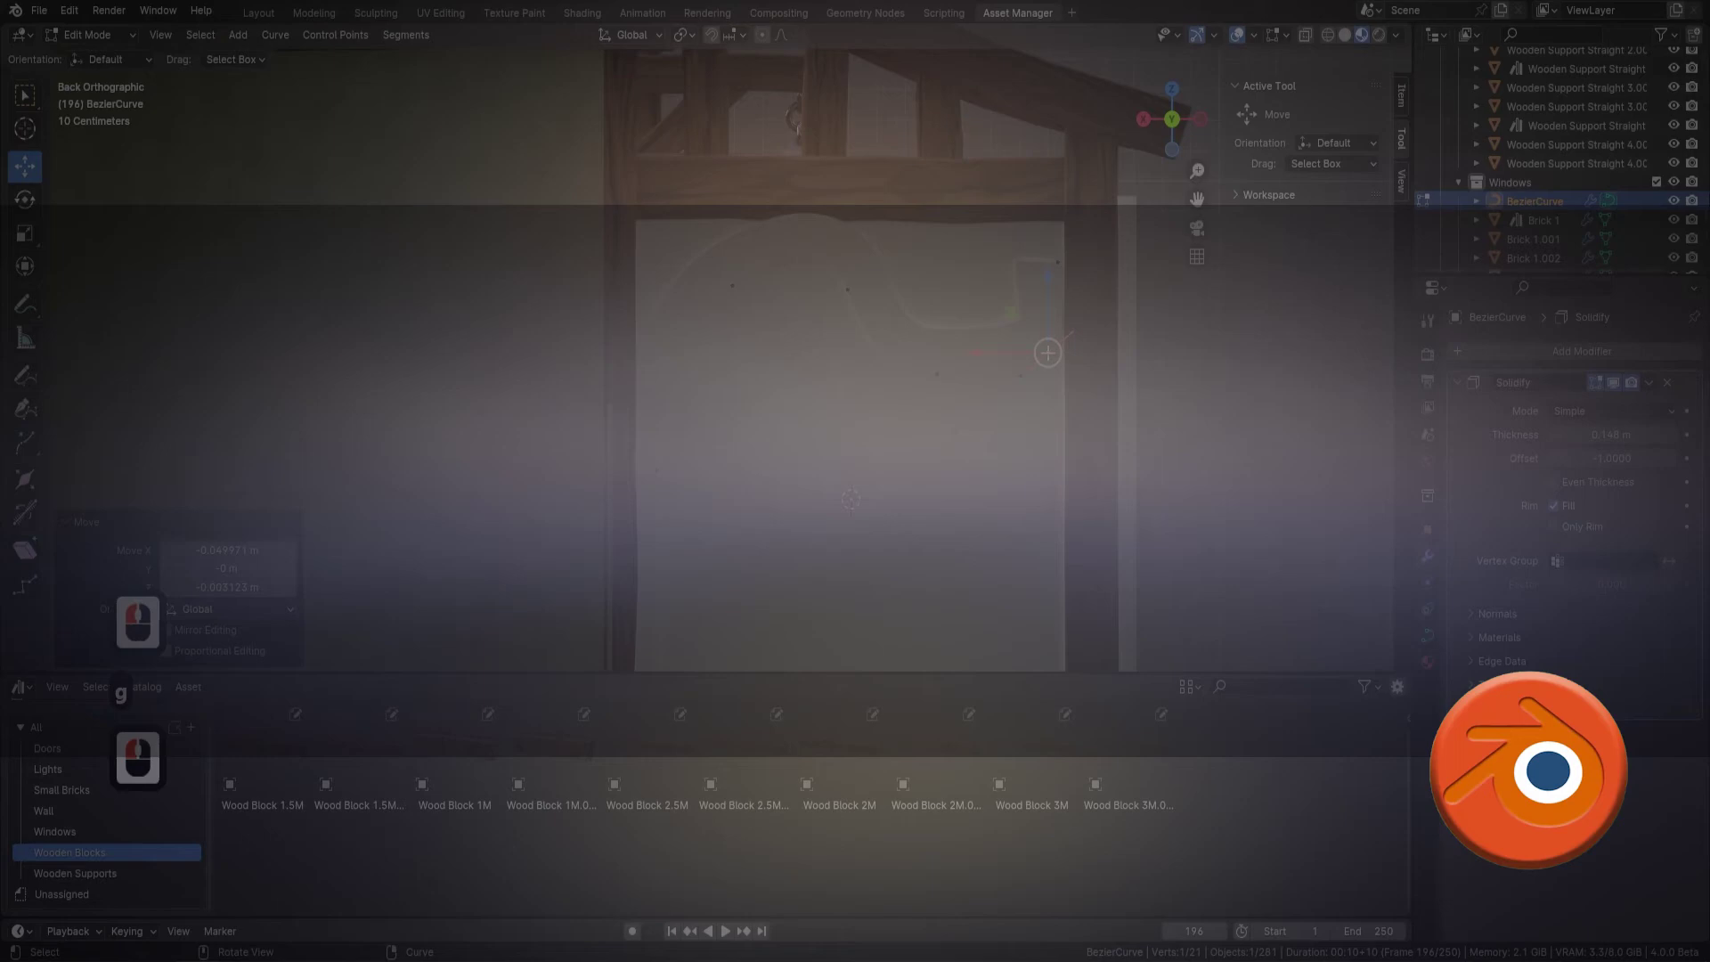